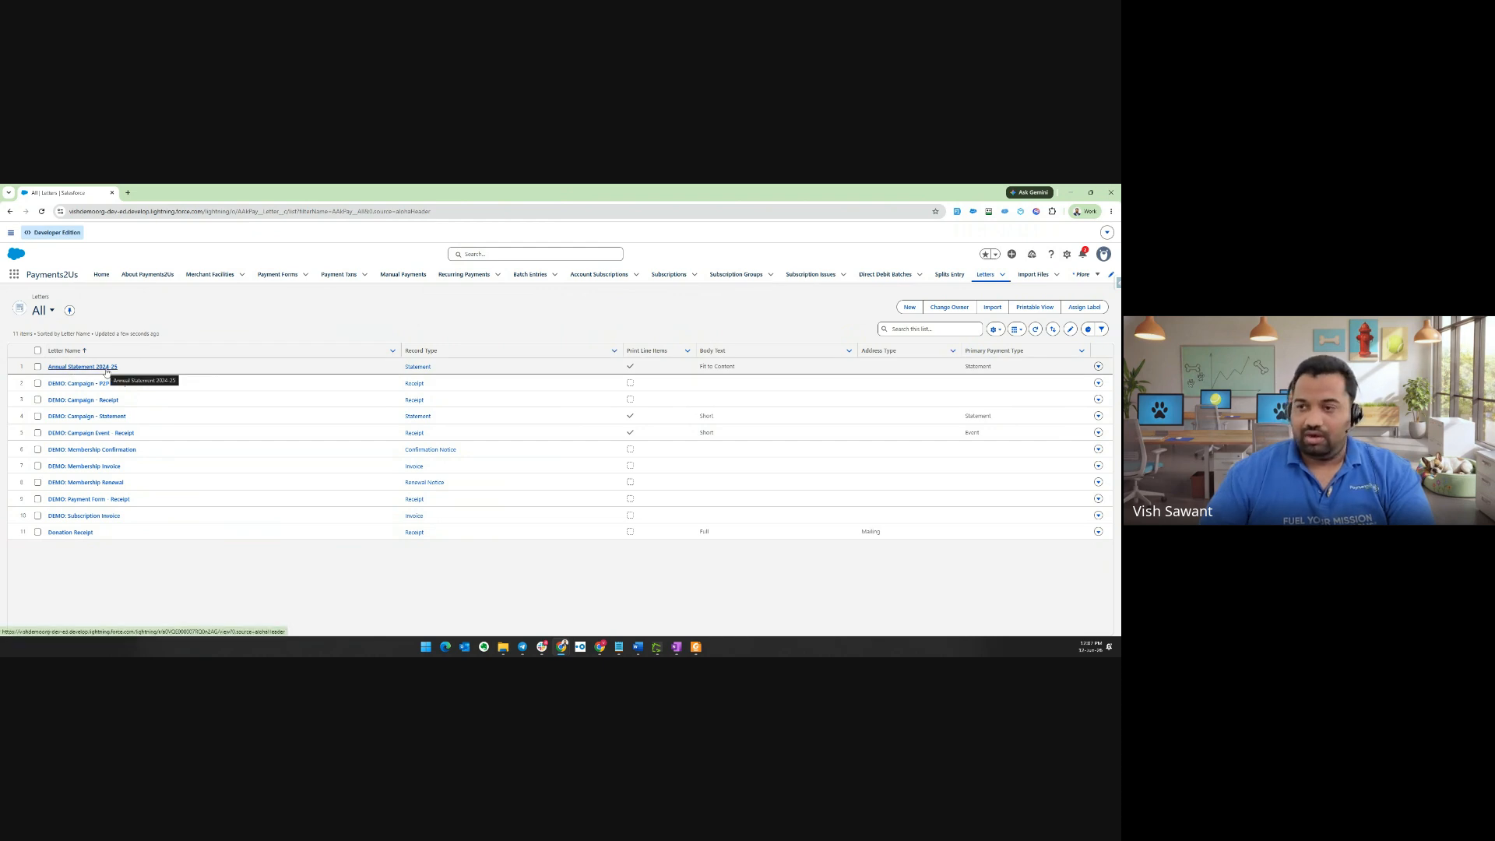
# Open the Annual Statement 2024-25 letter record and start cloning it as a new statement letter
pyautogui.click(106, 368)
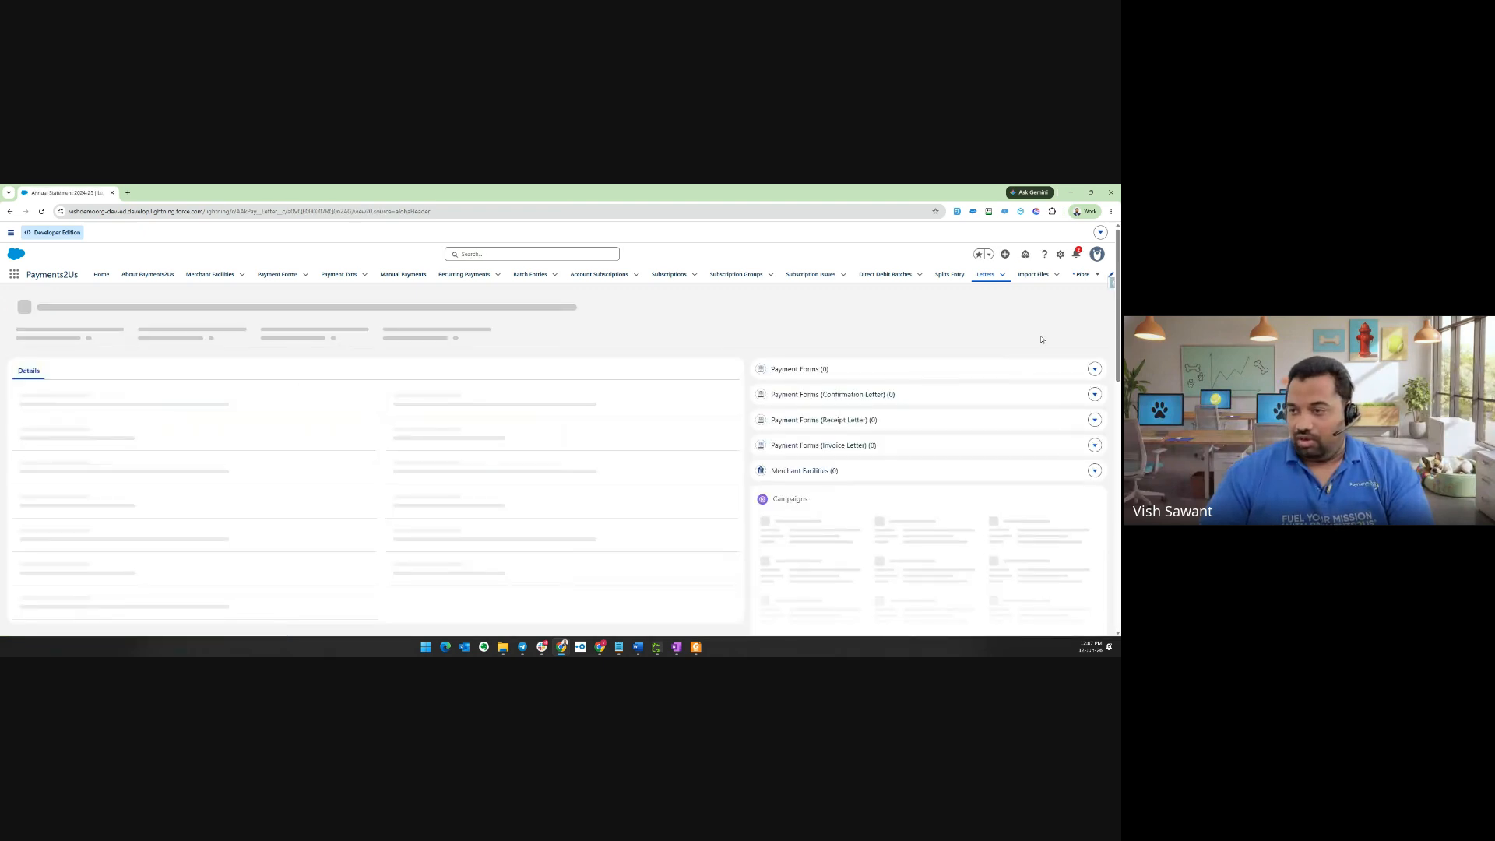
pyautogui.click(1095, 303)
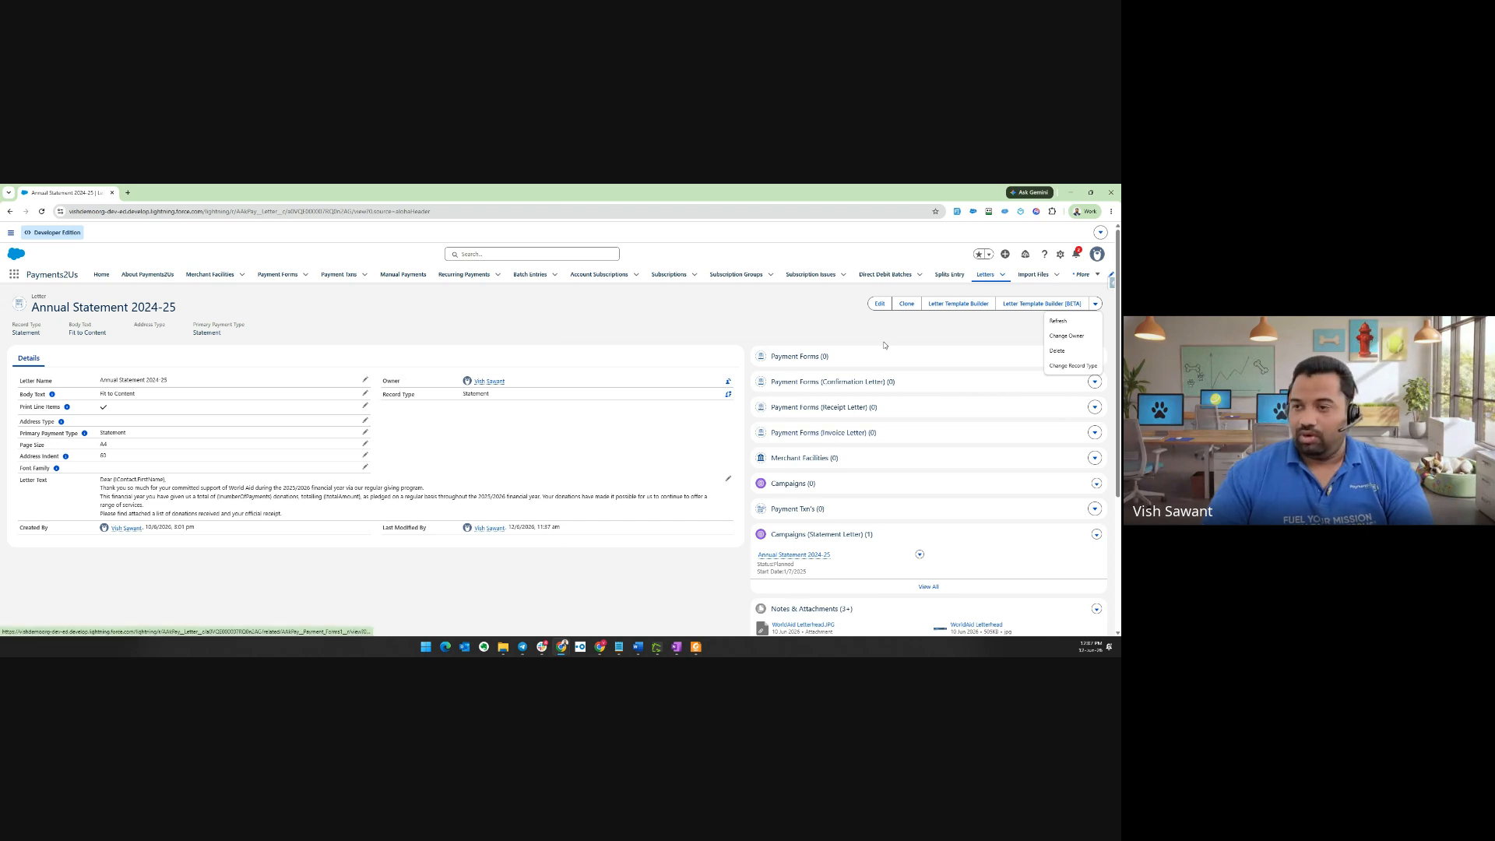
pyautogui.click(907, 303)
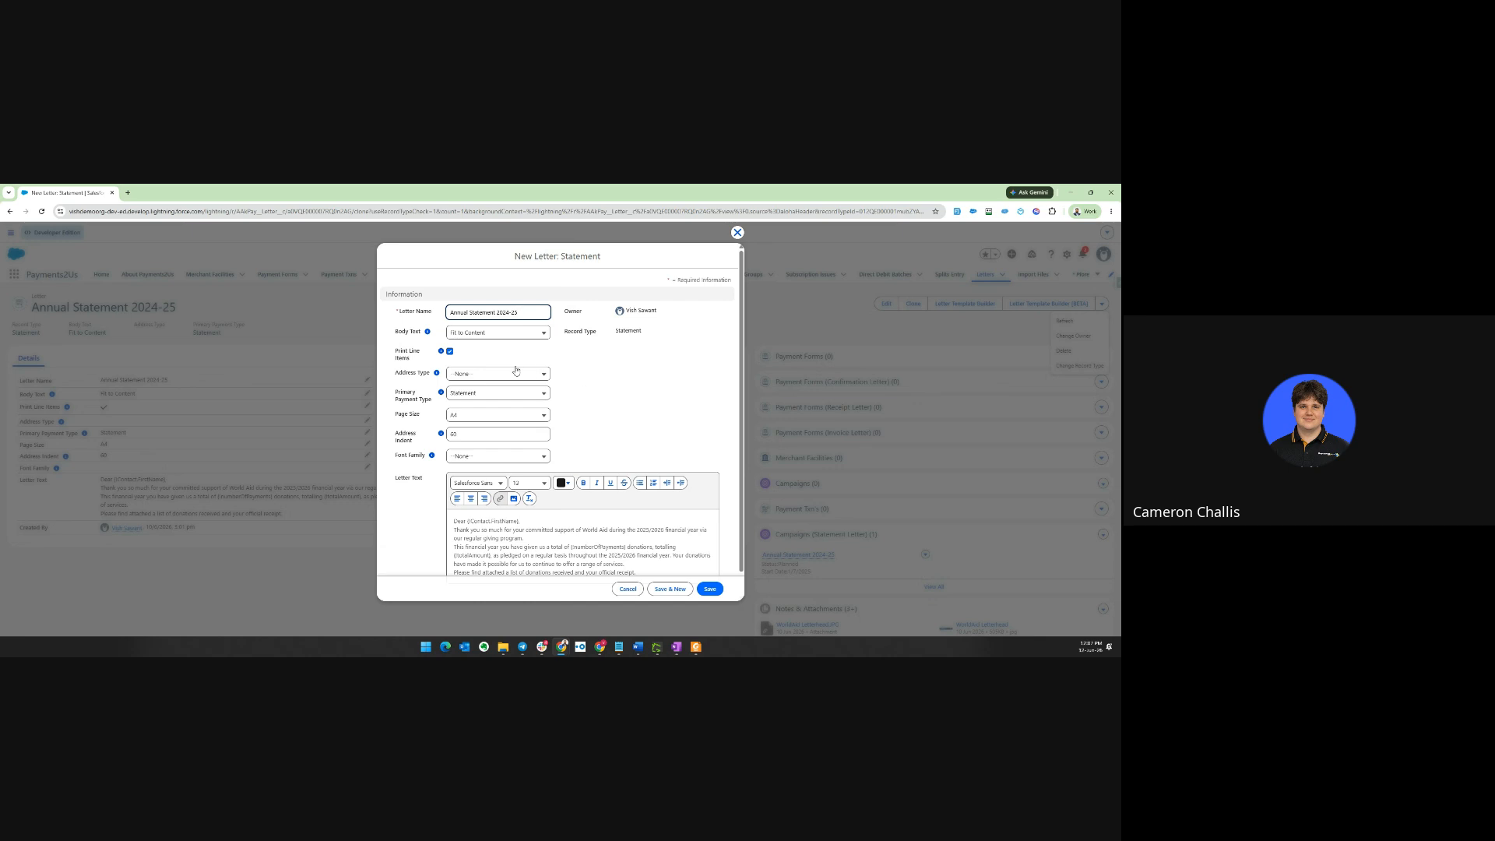
# Rename the cloned letter as Annual Statement 2025-26
pyautogui.hotkey('ctrl', '+')
pyautogui.hotkey('ctrl', '+')
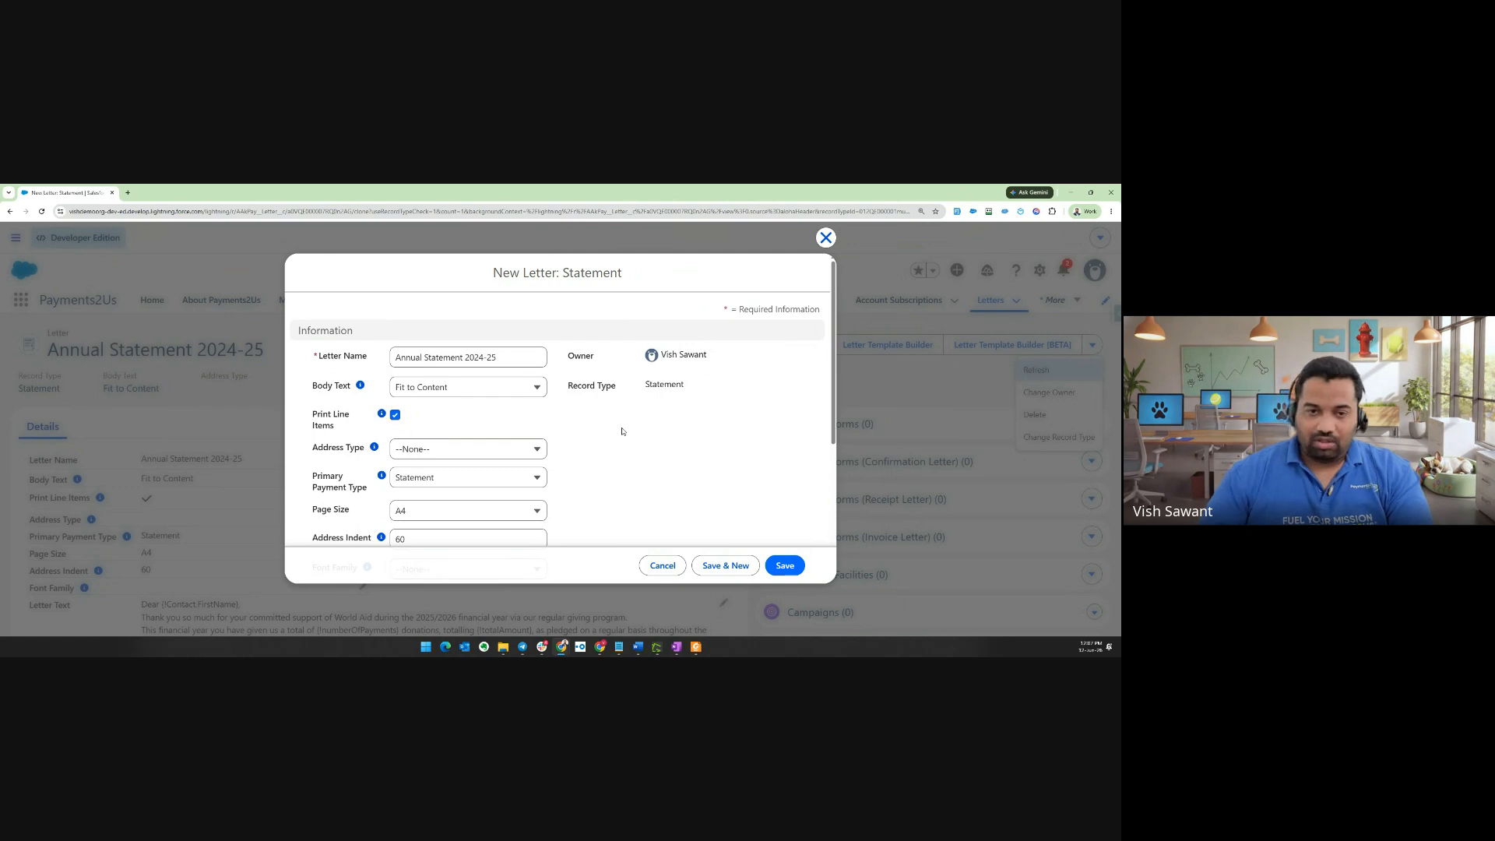
pyautogui.click(480, 356)
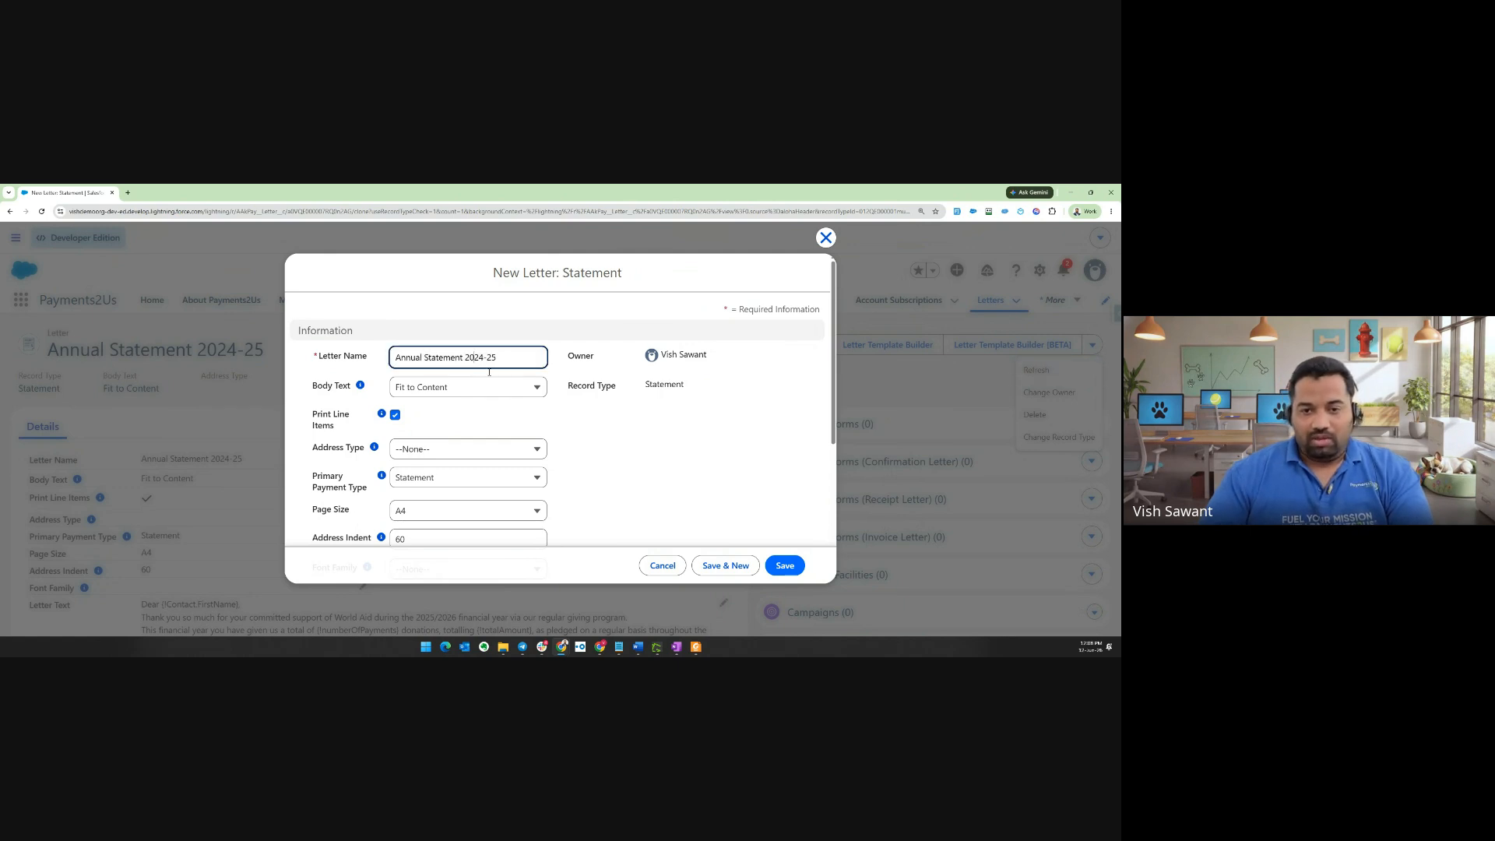
pyautogui.press('BackSpace')
pyautogui.press('BackSpace')
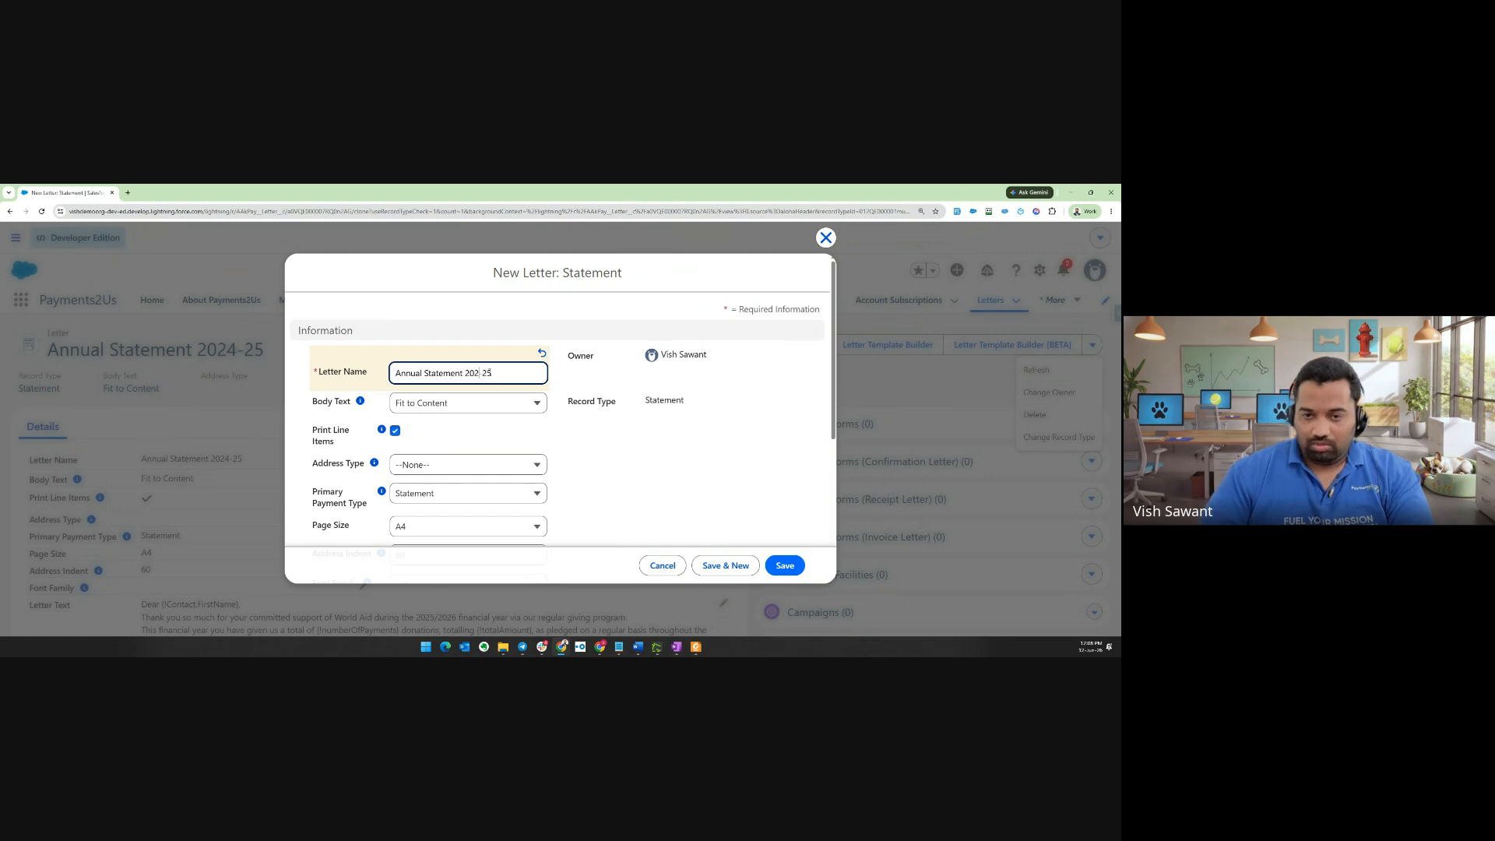
pyautogui.write('5')
pyautogui.press('BackSpace')
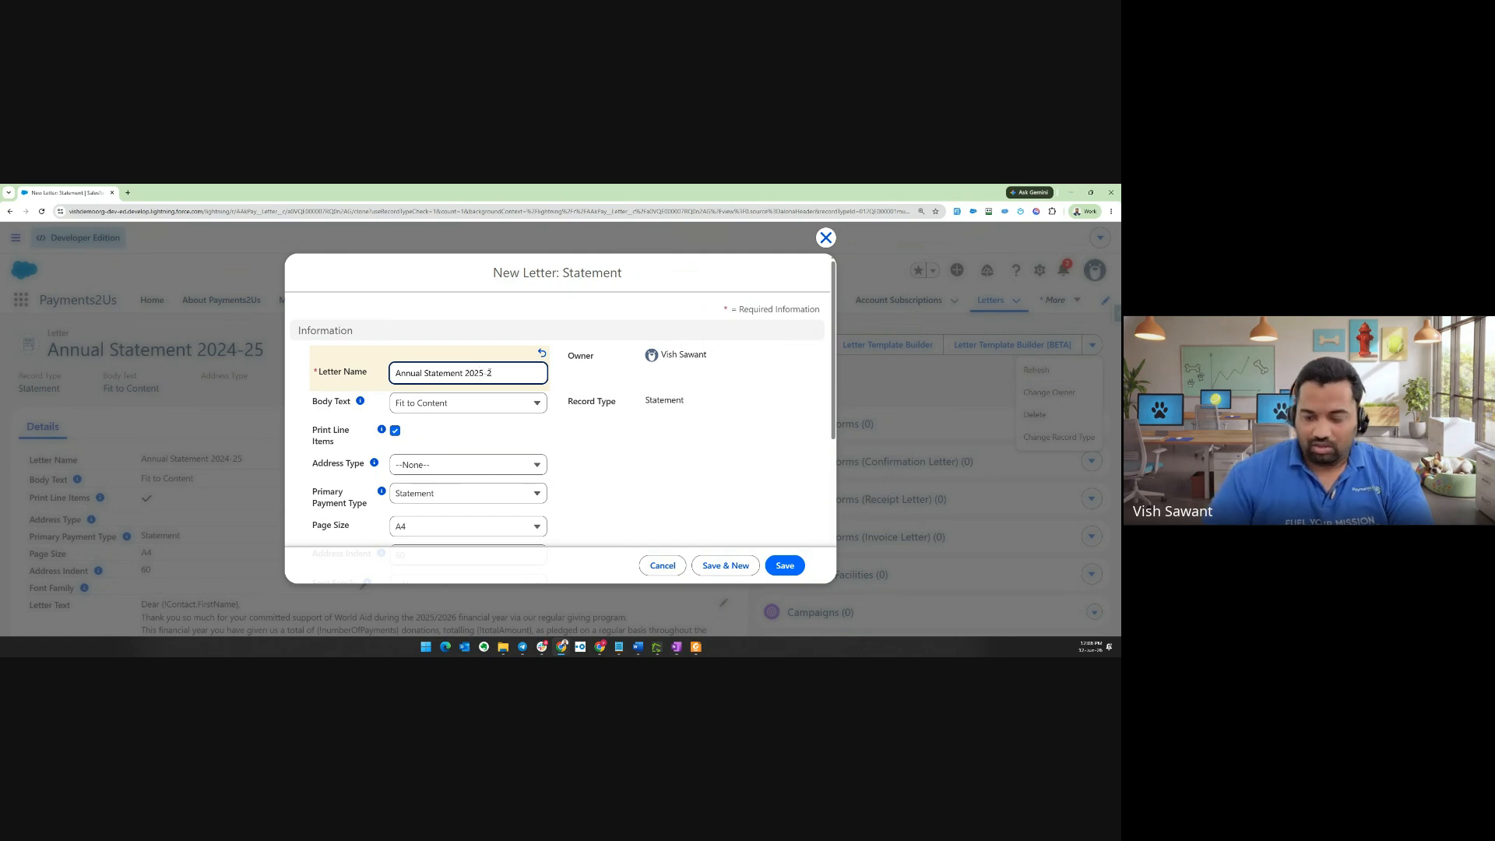
pyautogui.write('6')
# Review the Body Text options for the new letter and select Fit to Content
pyautogui.scroll(-1, 411, 421)
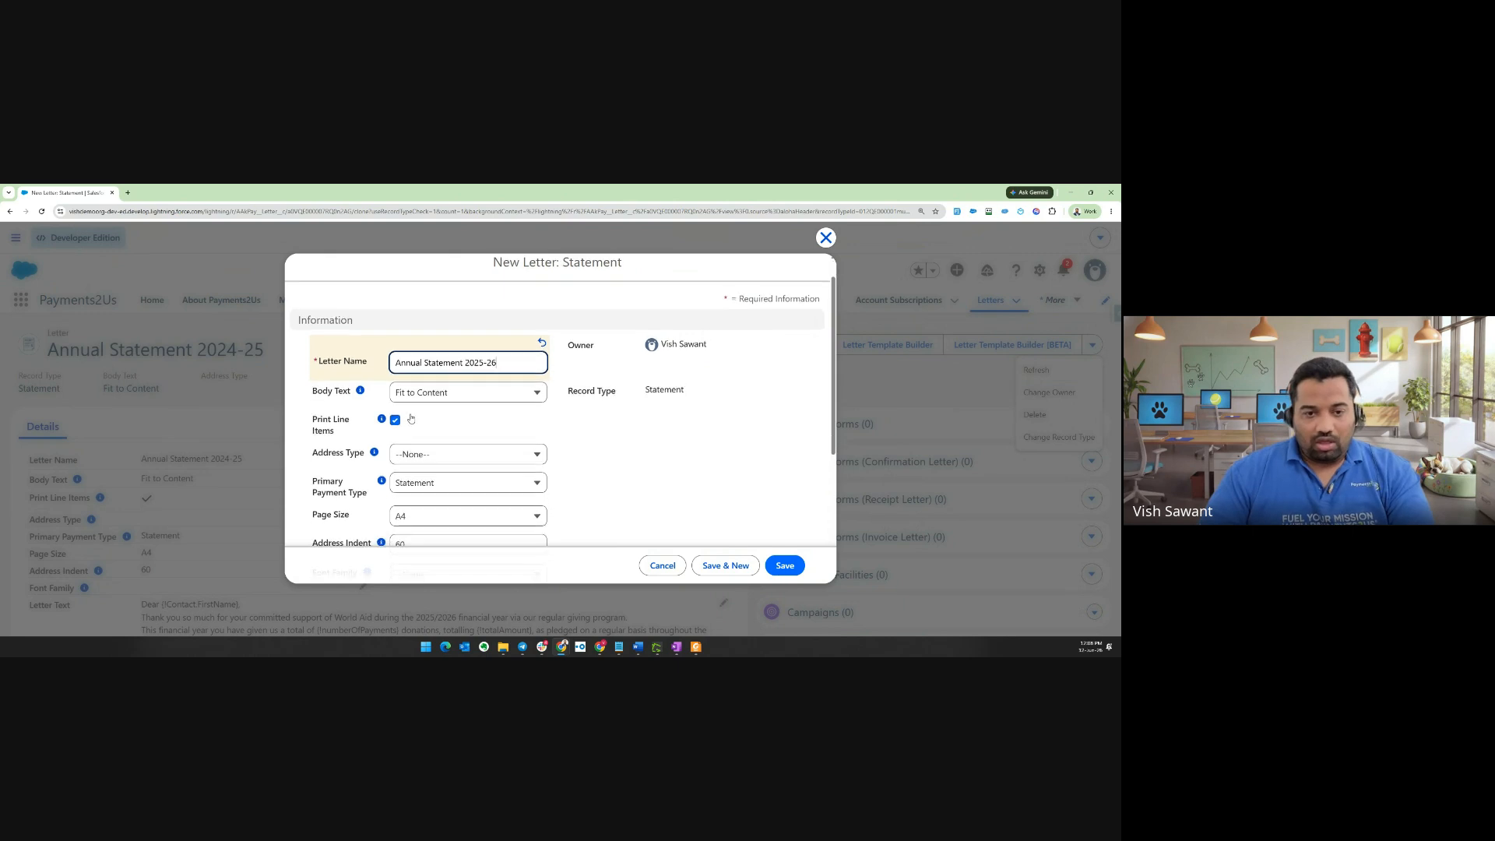
pyautogui.doubleClick(316, 358)
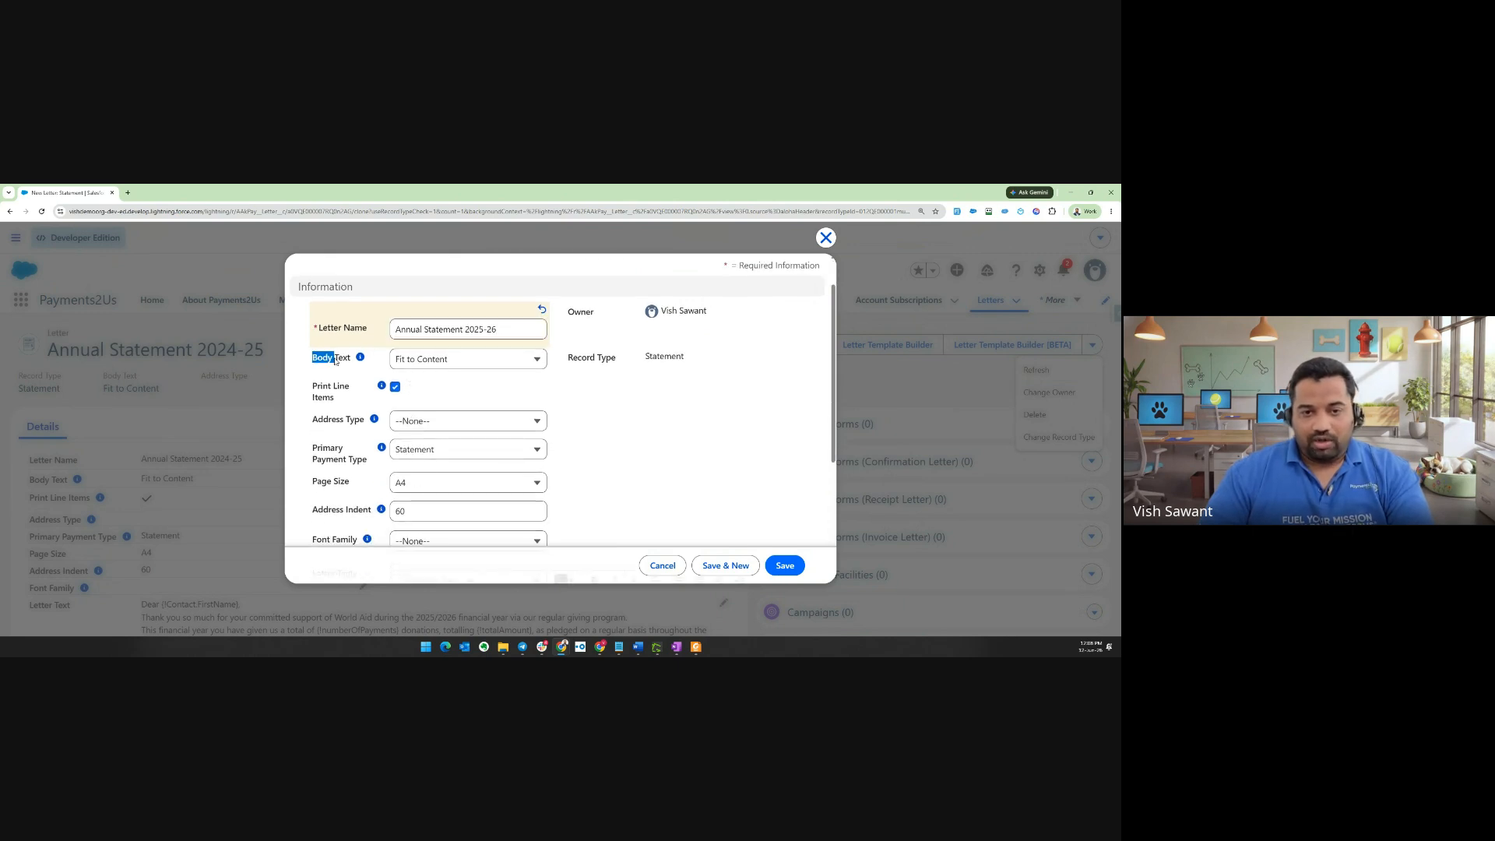
pyautogui.click(423, 363)
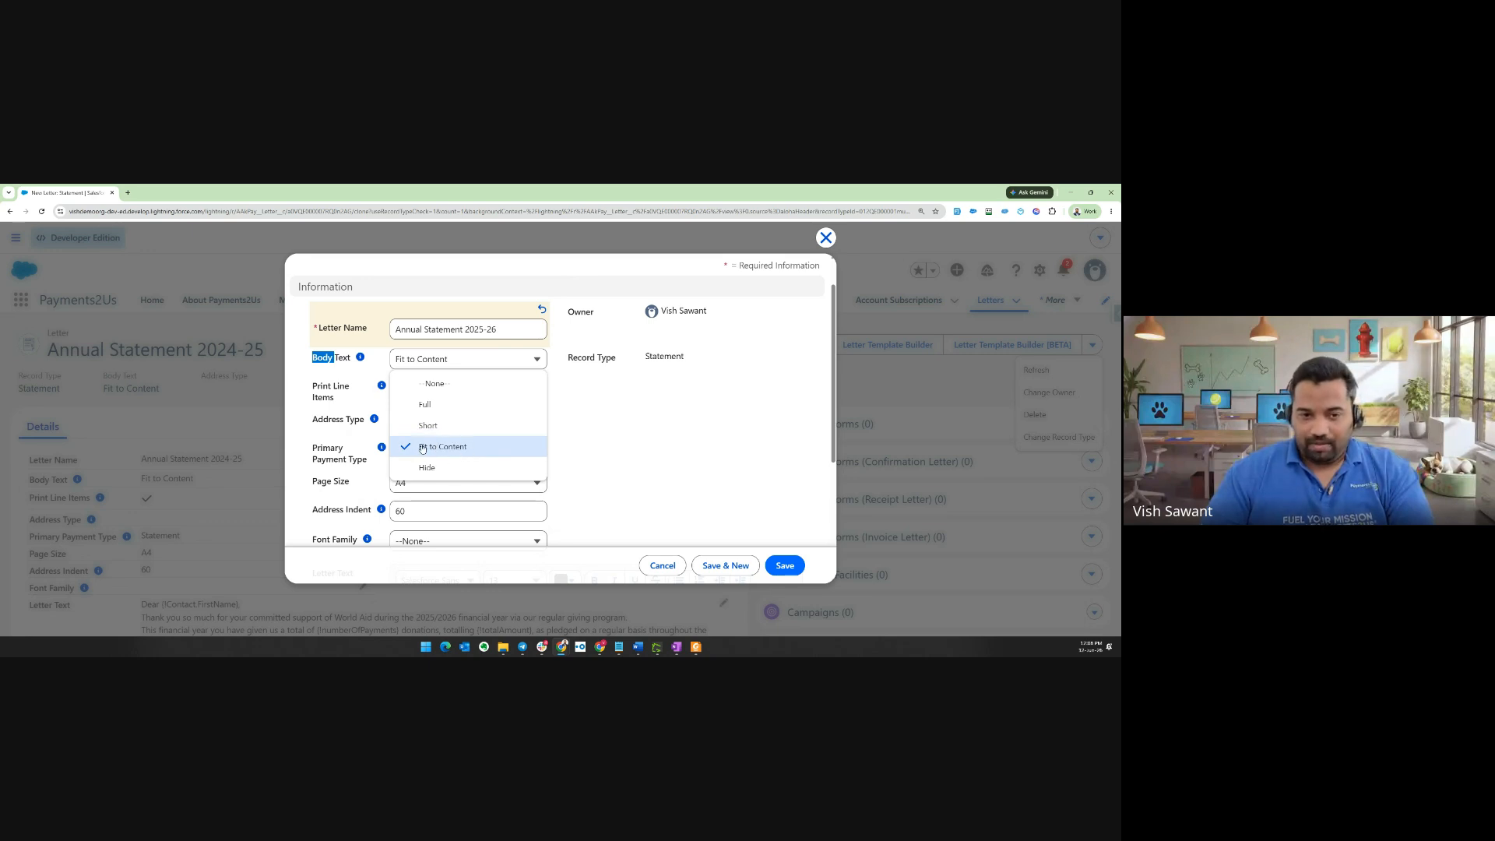
pyautogui.click(478, 452)
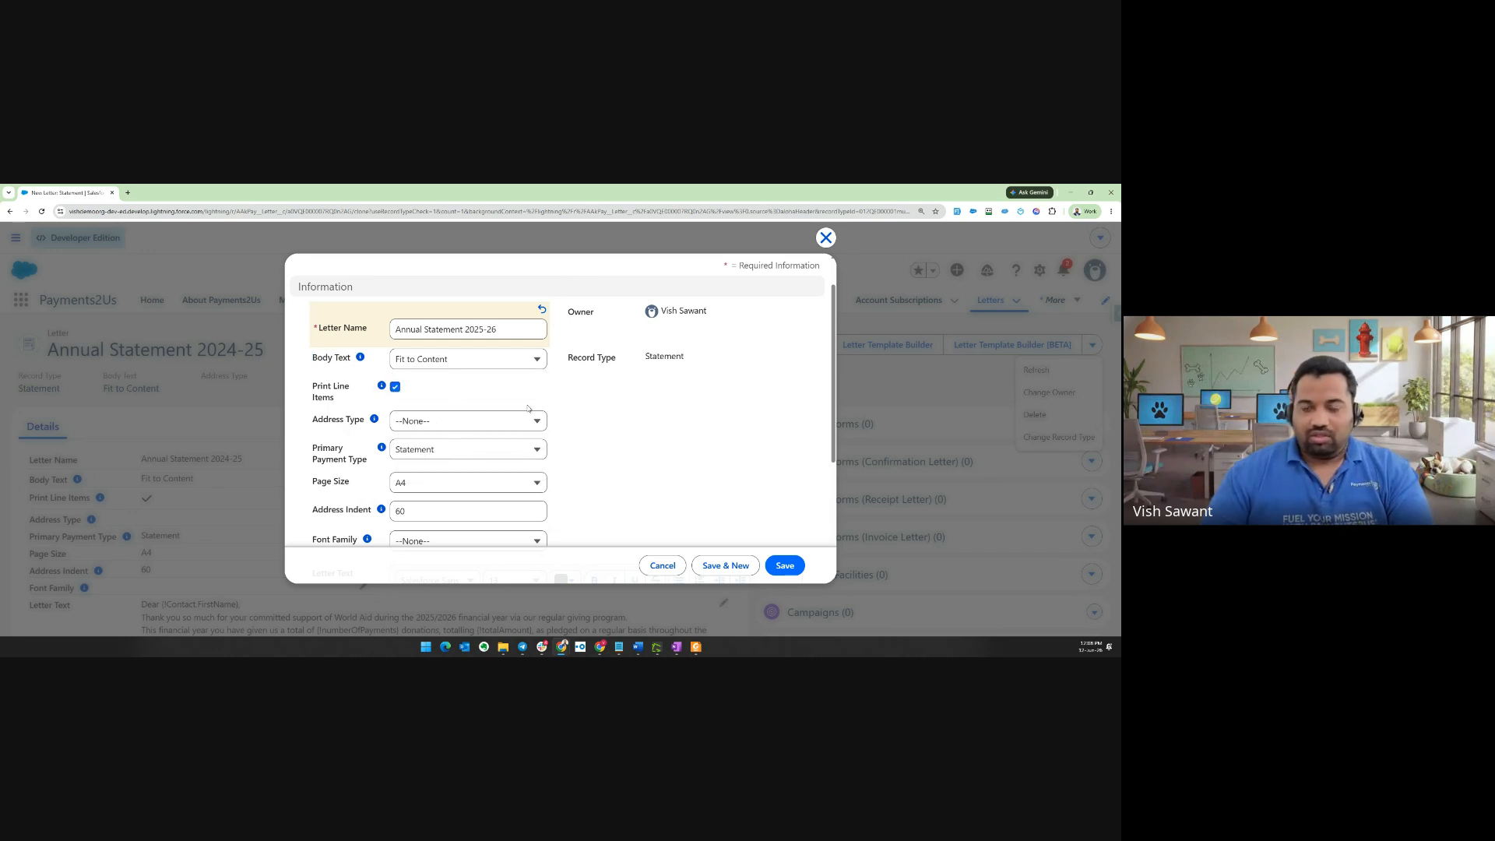
pyautogui.scroll(-3, 656, 398)
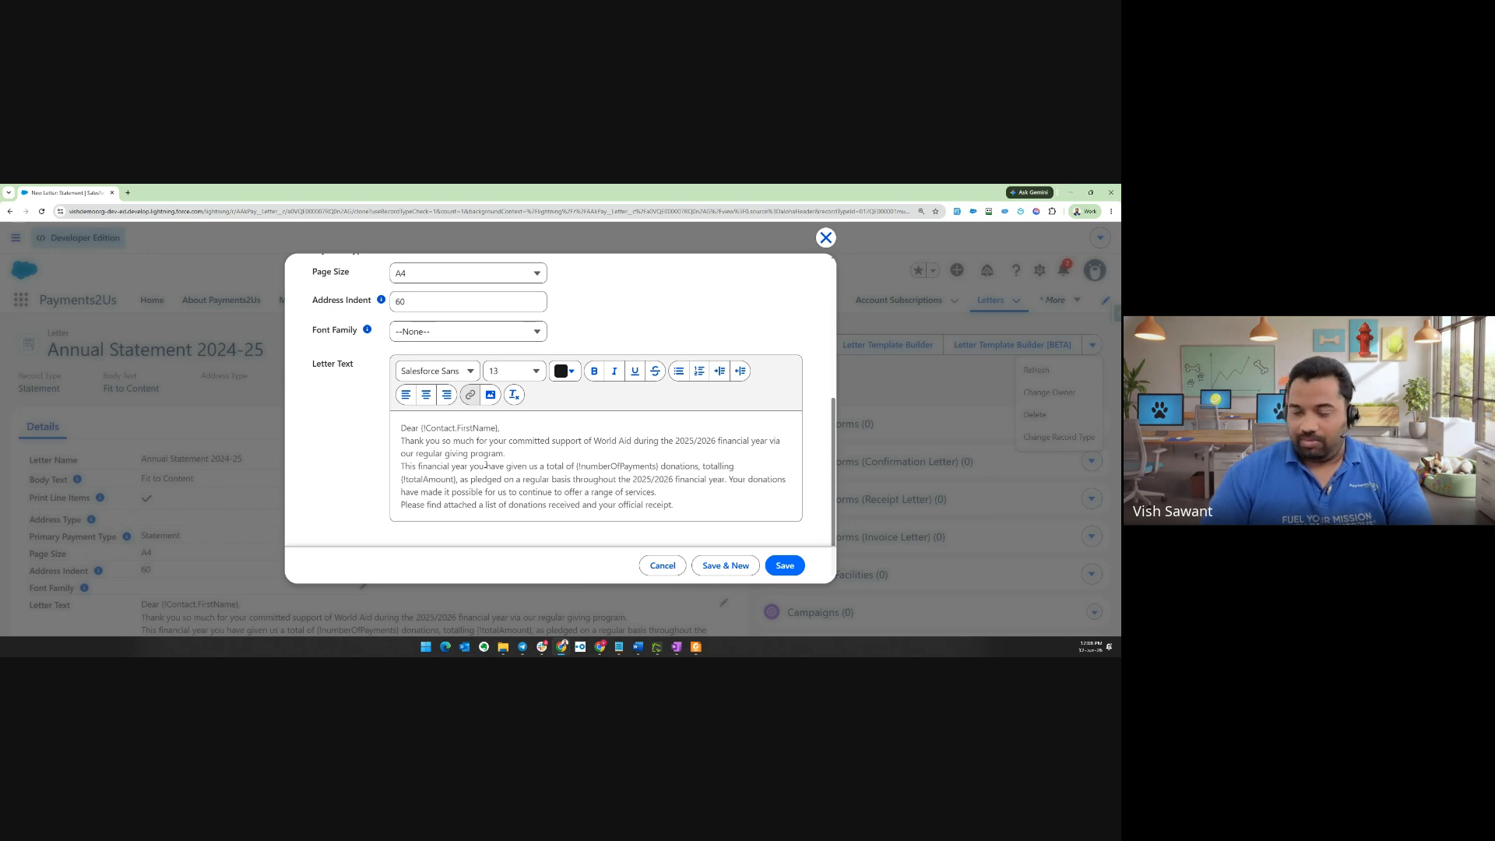
pyautogui.scroll(2, 485, 405)
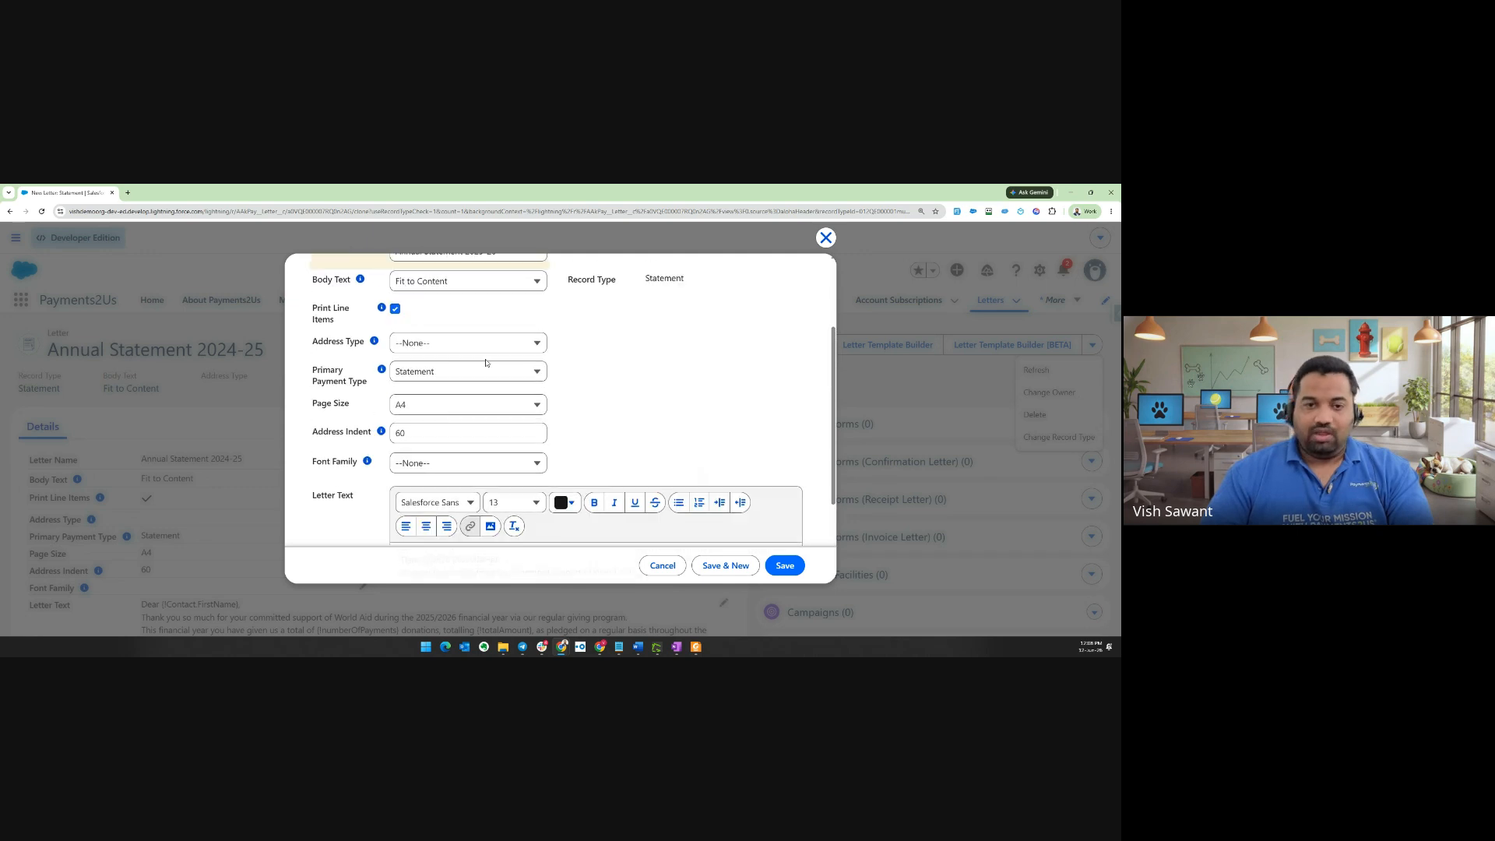
pyautogui.click(425, 285)
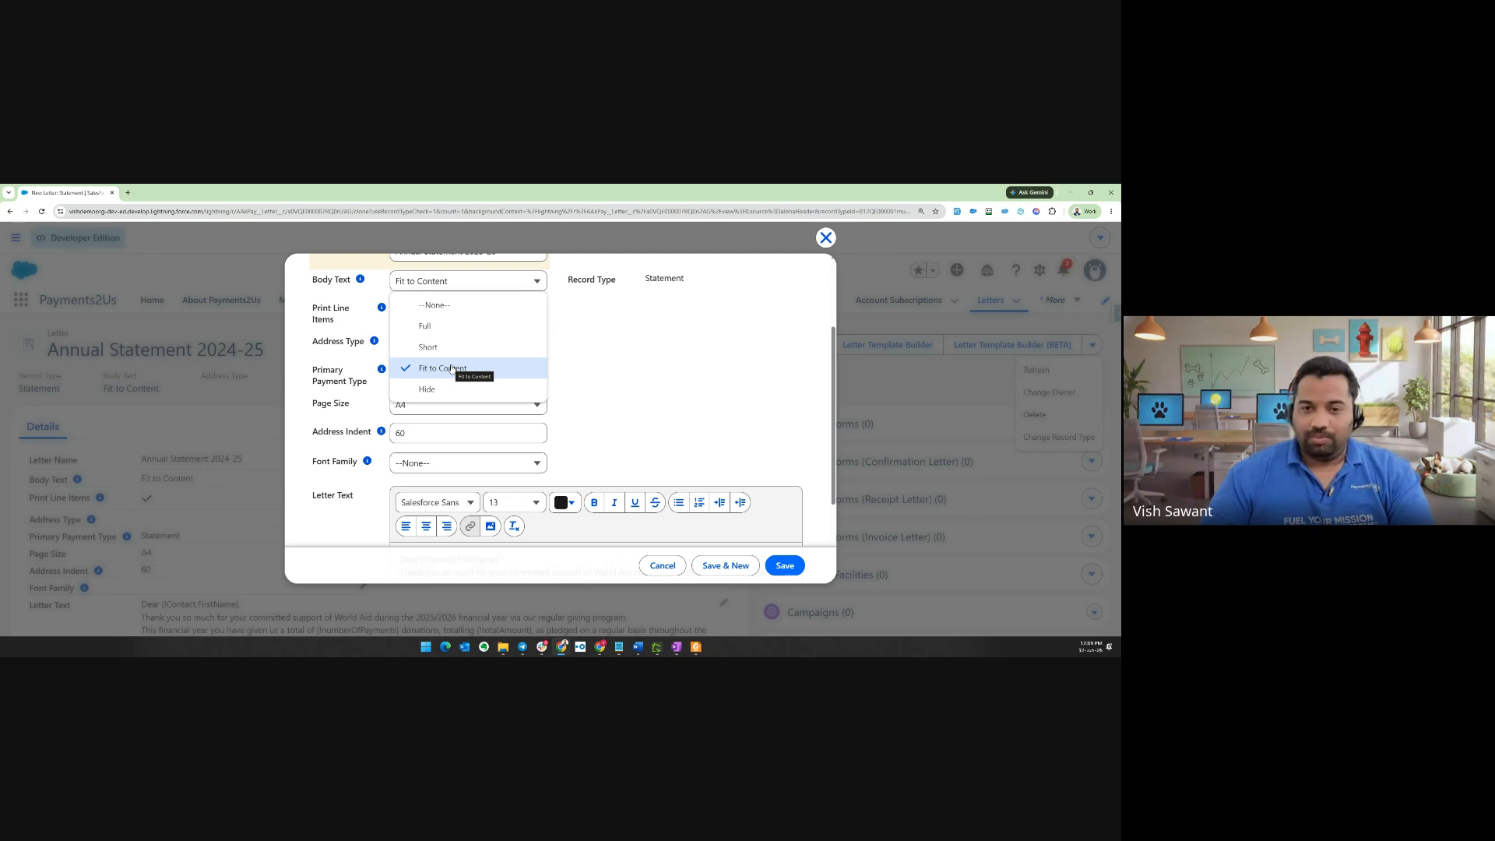
pyautogui.click(452, 369)
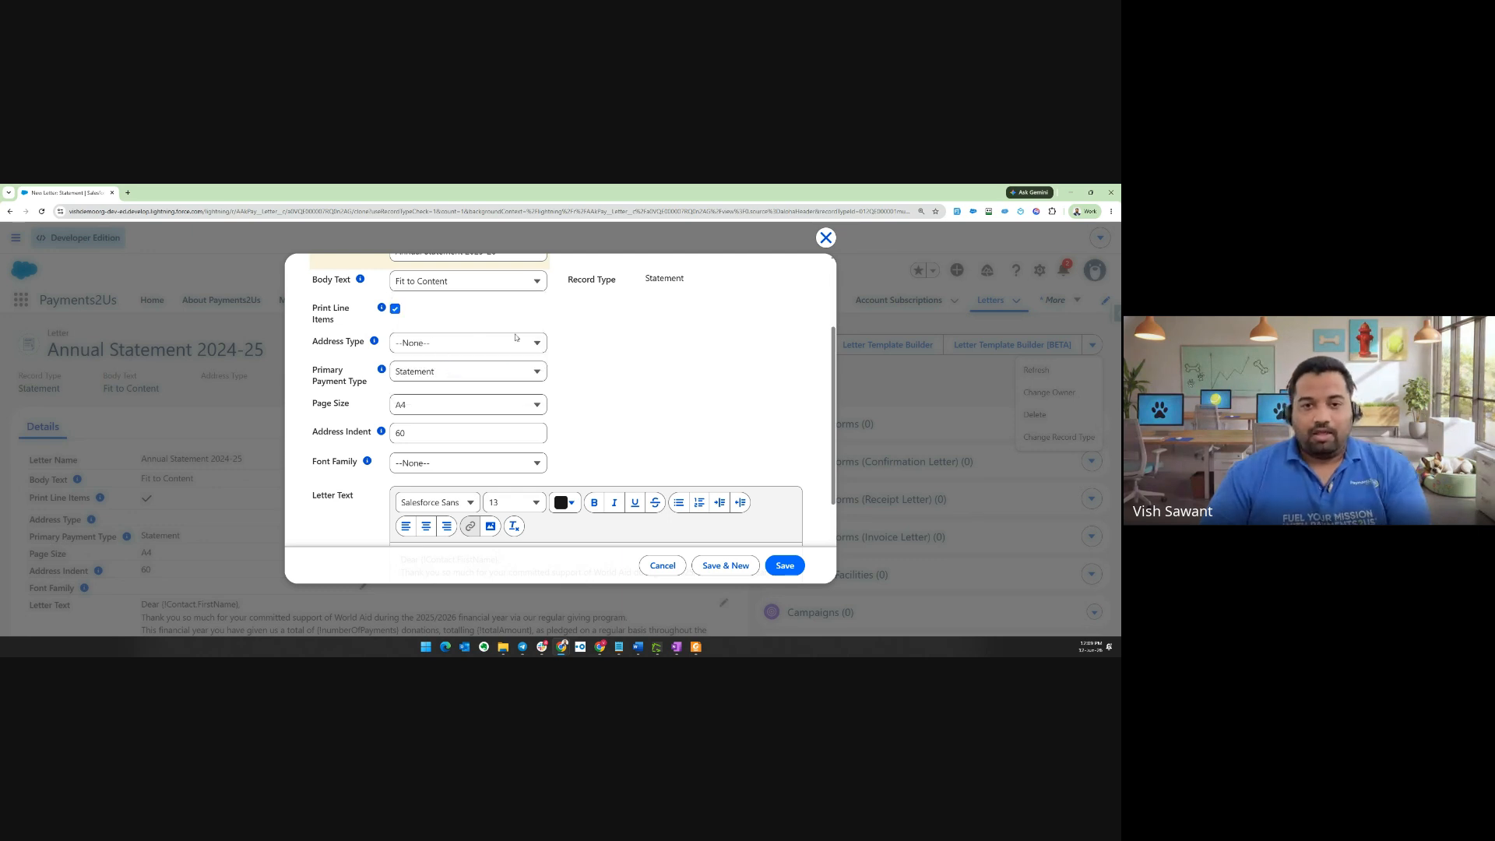
# Set the new letter's Address Type to Mailing
pyautogui.scroll(2, 516, 337)
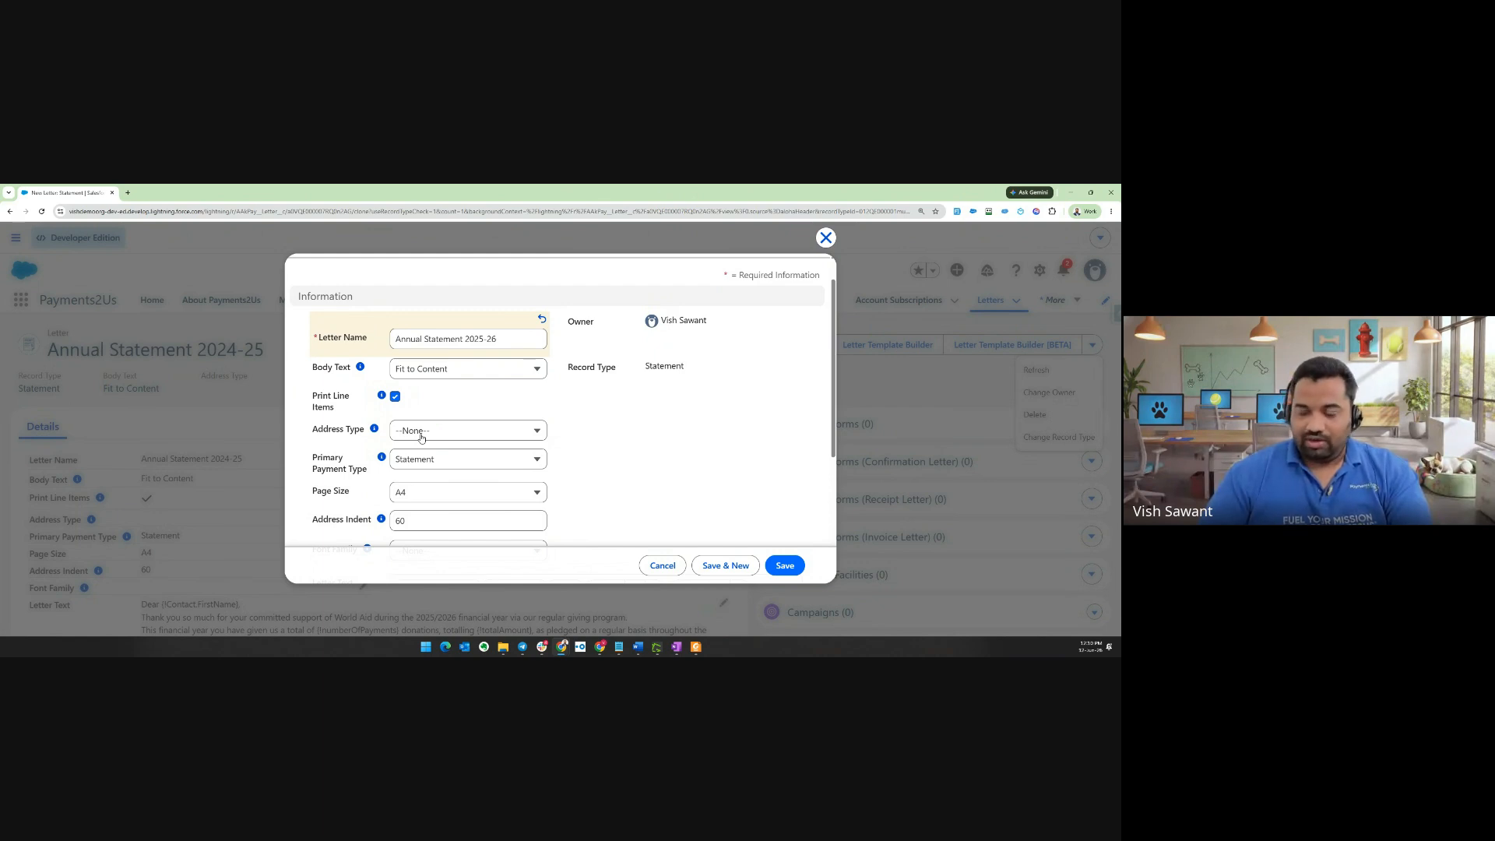
pyautogui.moveTo(375, 430)
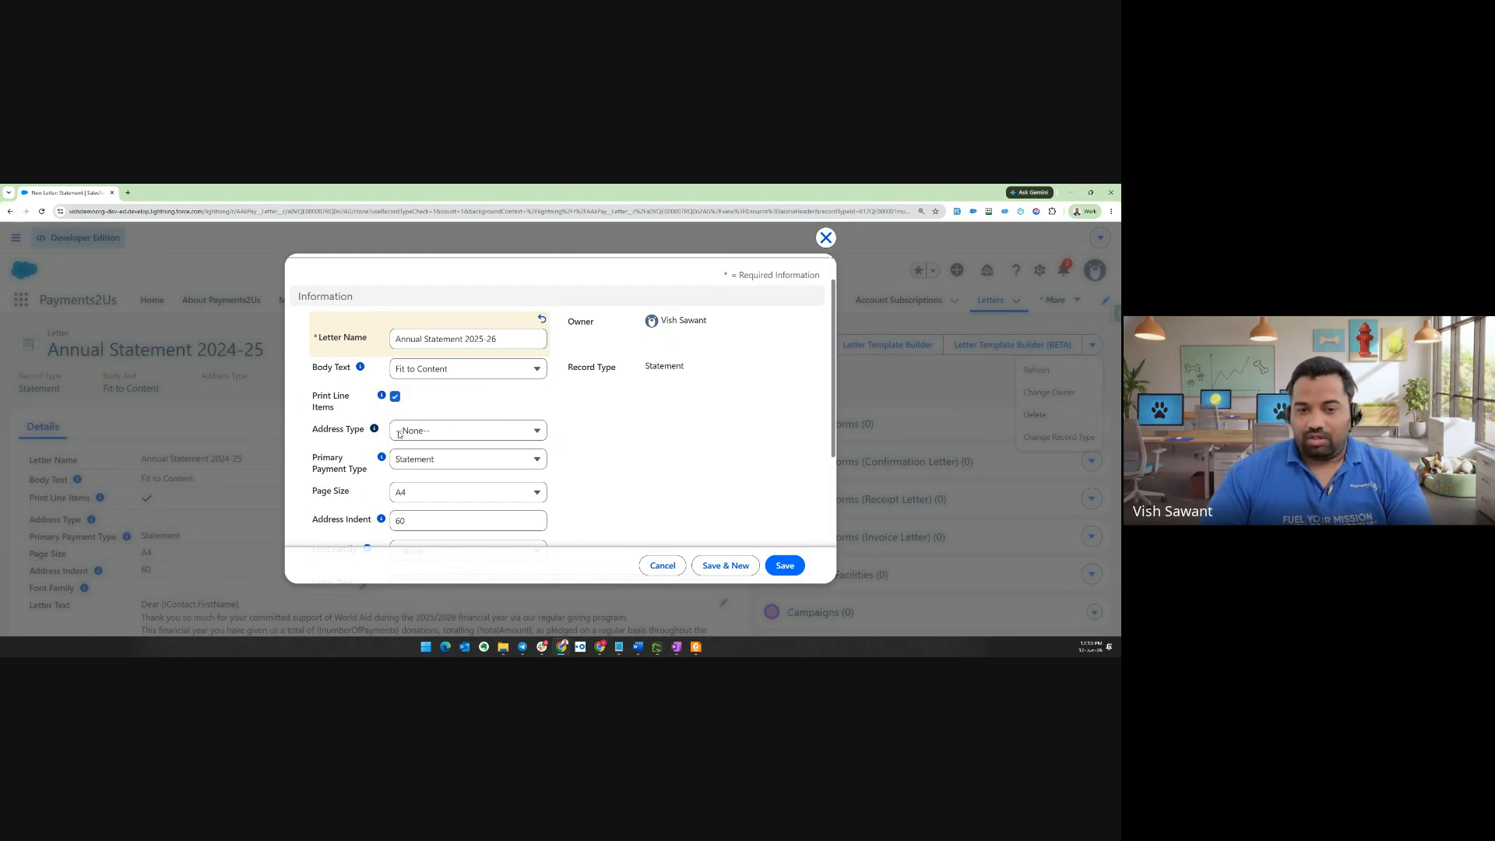
pyautogui.click(423, 434)
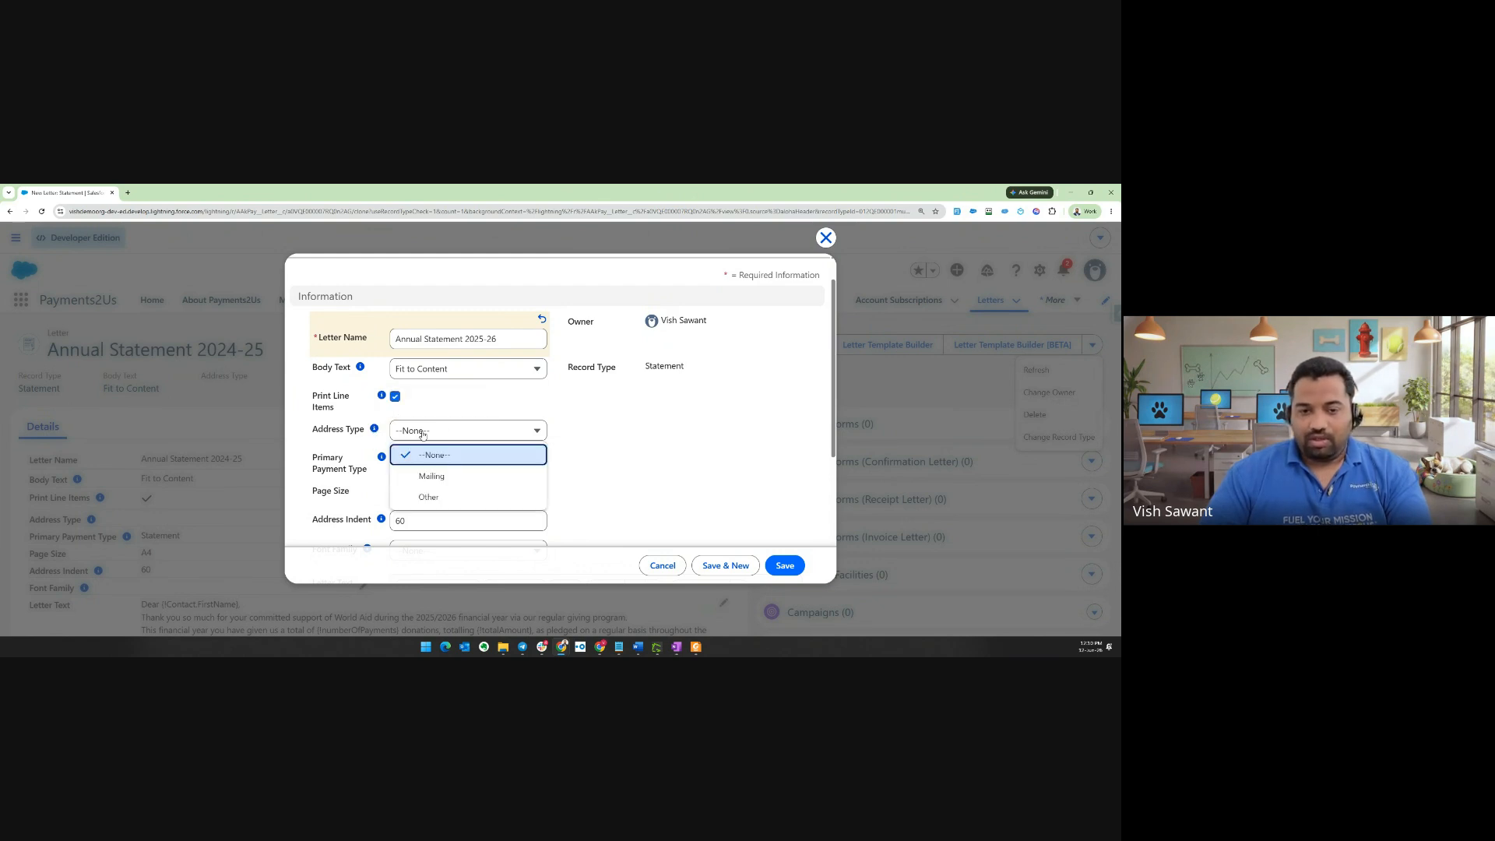
pyautogui.click(441, 478)
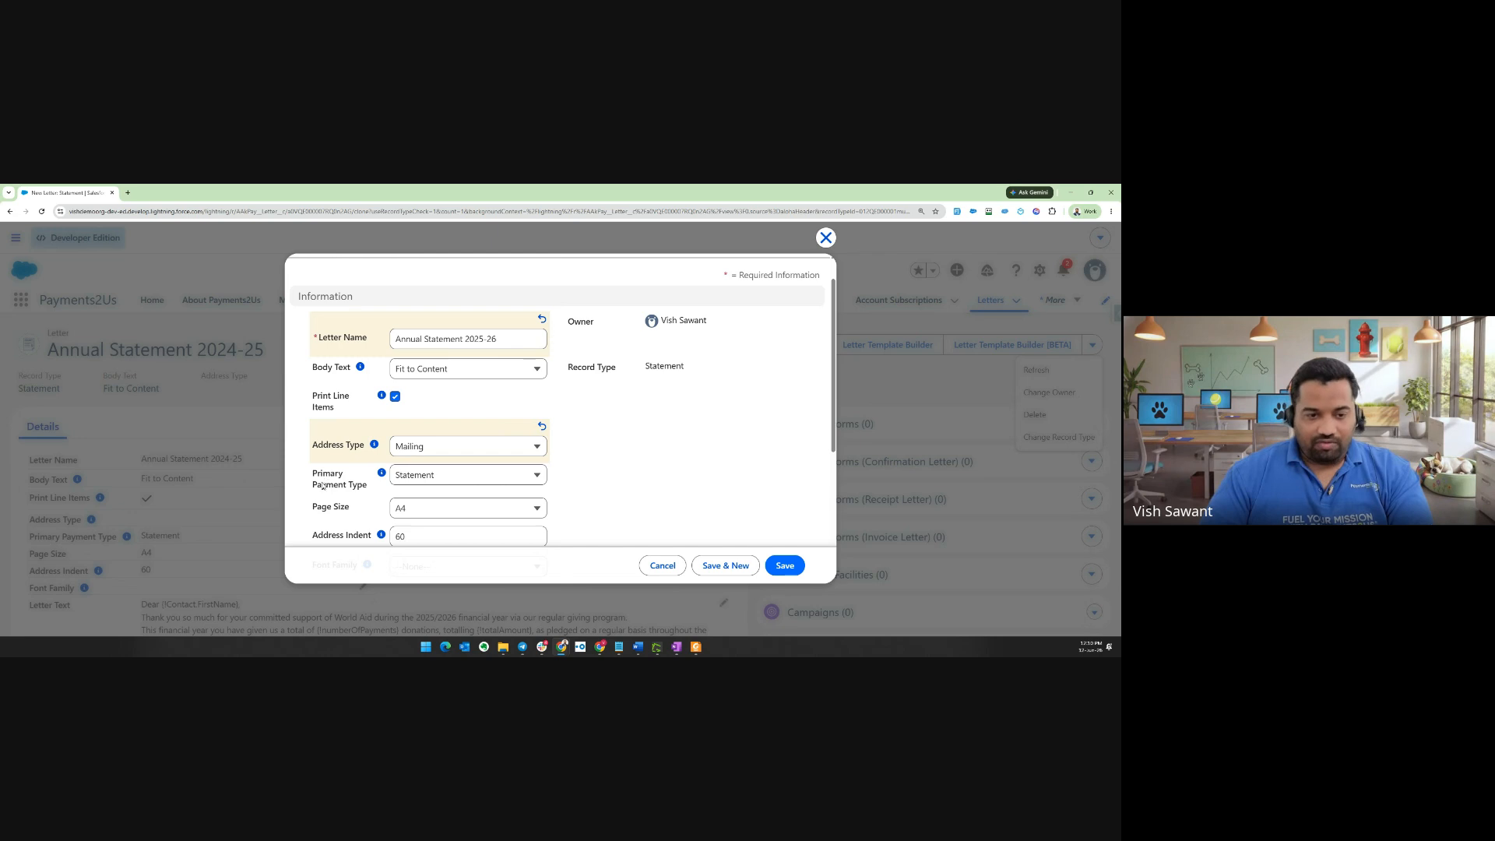
# Examine the available choices for the letter's Primary Payment Type, Page Size and Font Family
pyautogui.click(421, 478)
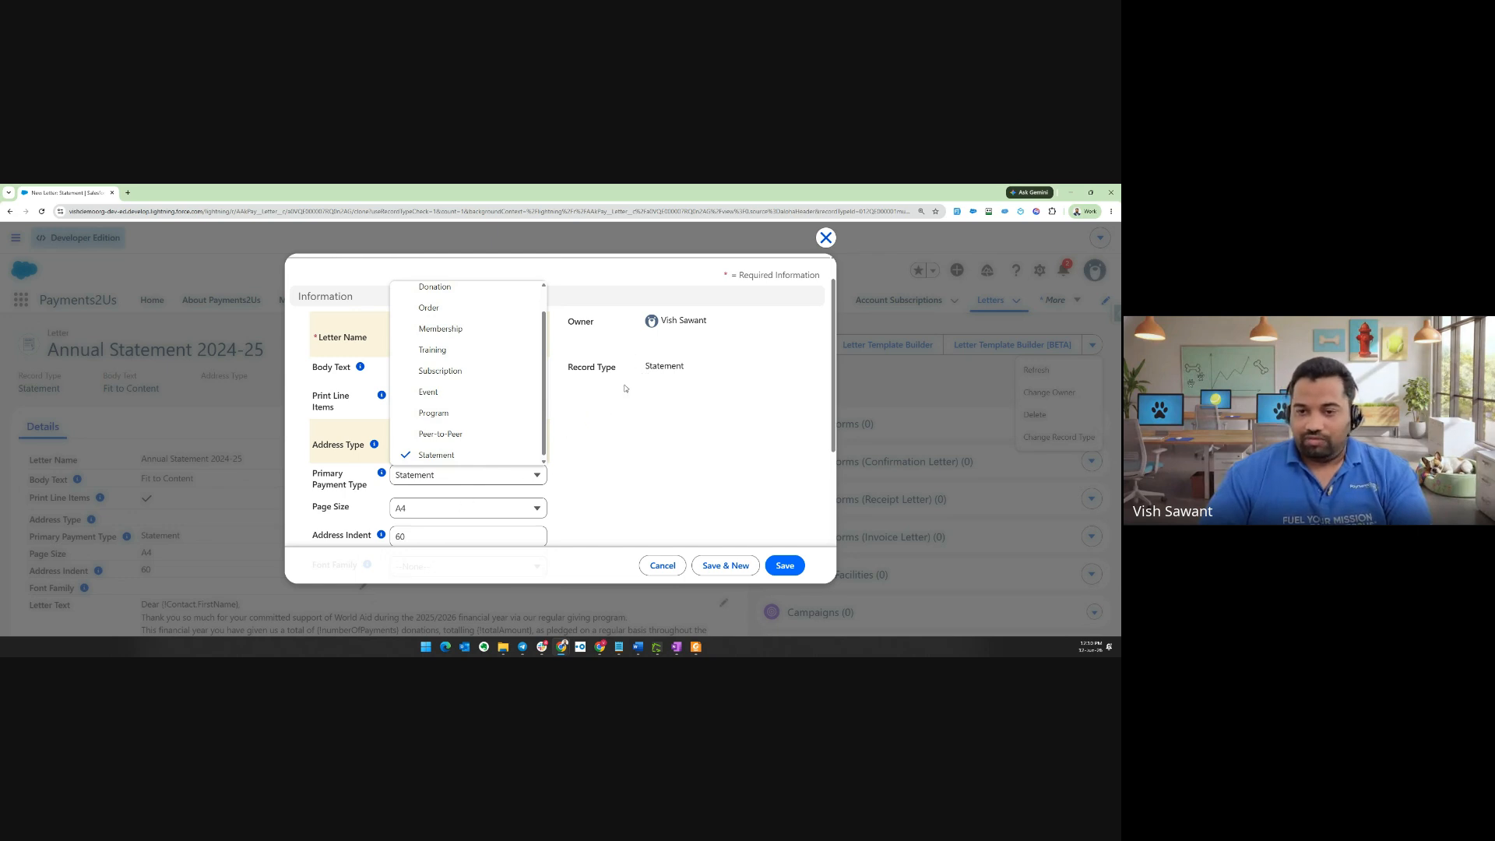
pyautogui.click(512, 489)
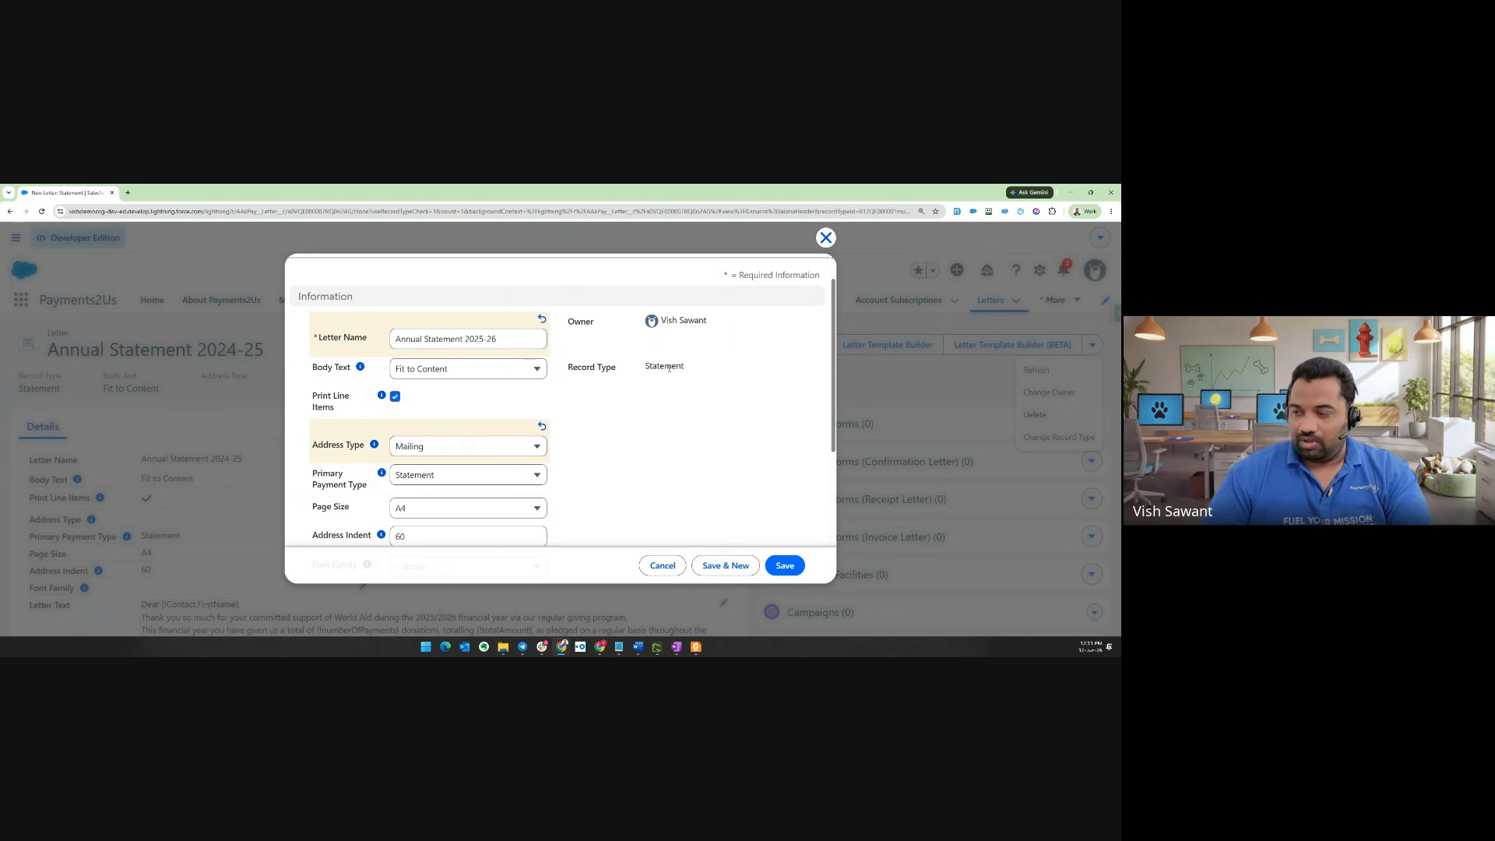
pyautogui.scroll(-1, 584, 417)
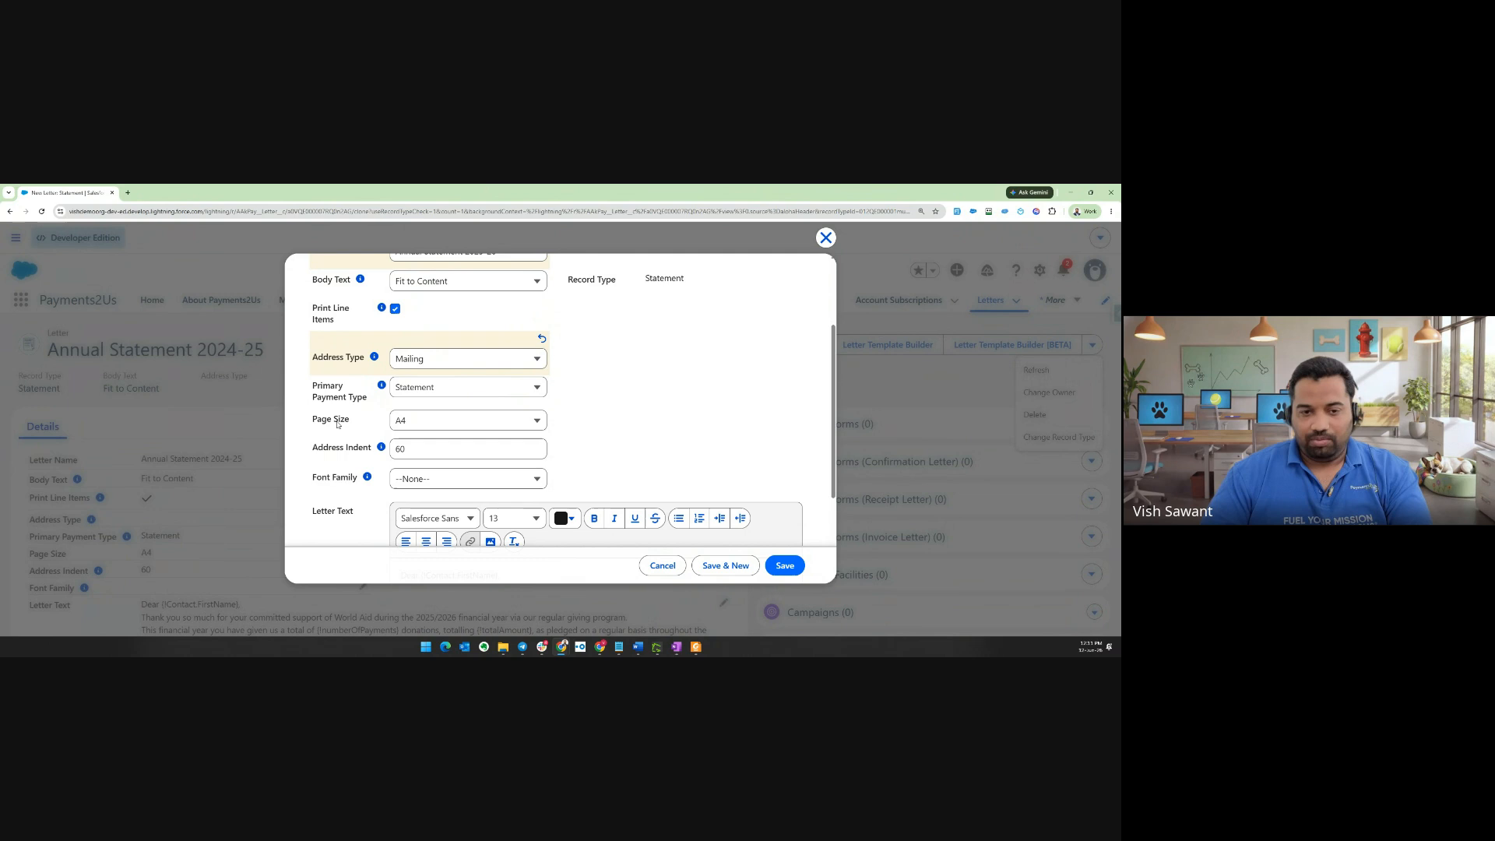
pyautogui.click(435, 426)
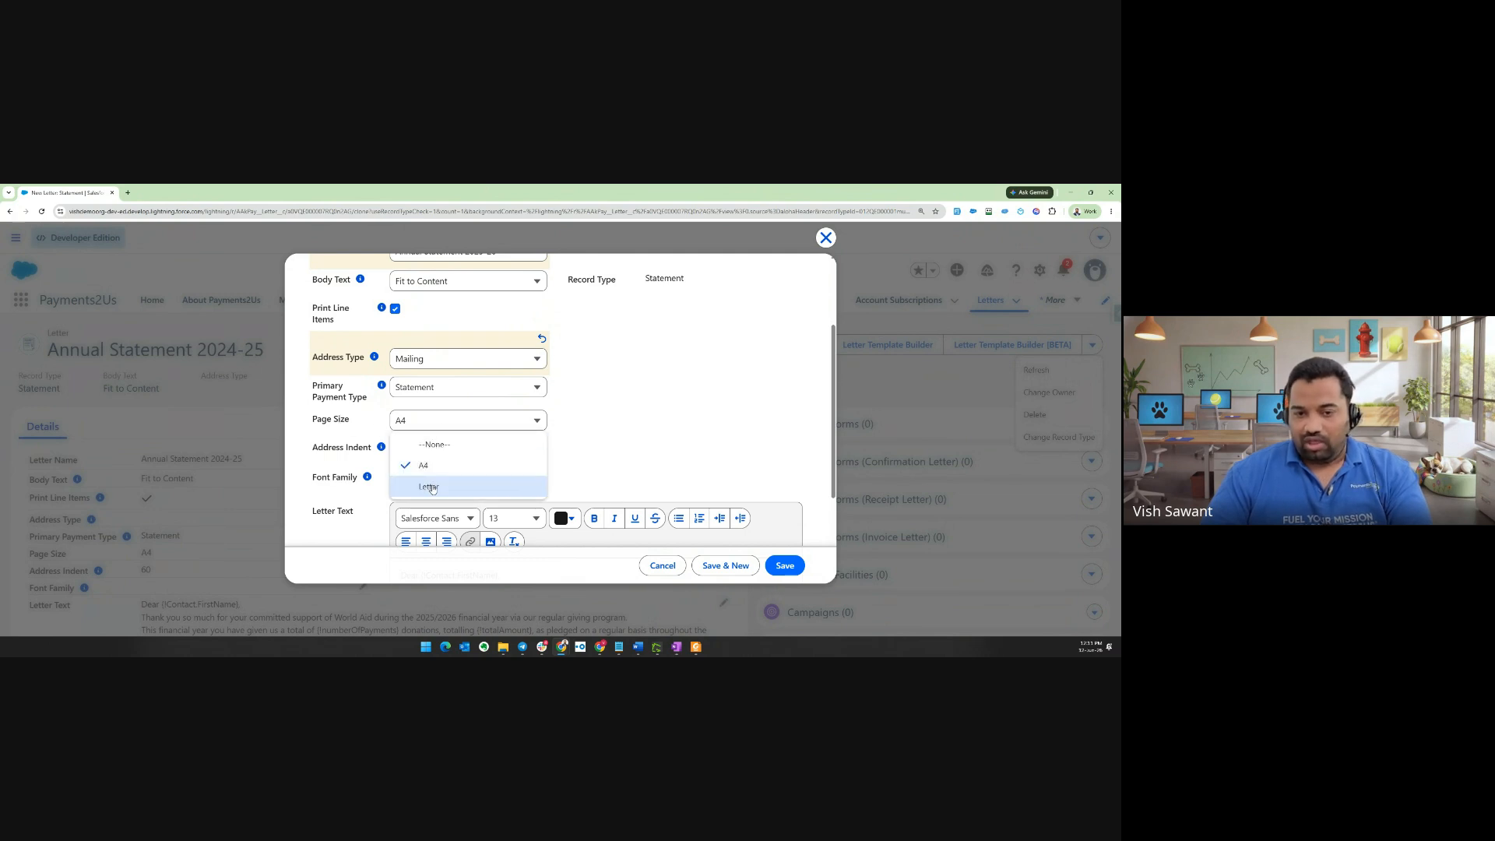
pyautogui.click(598, 404)
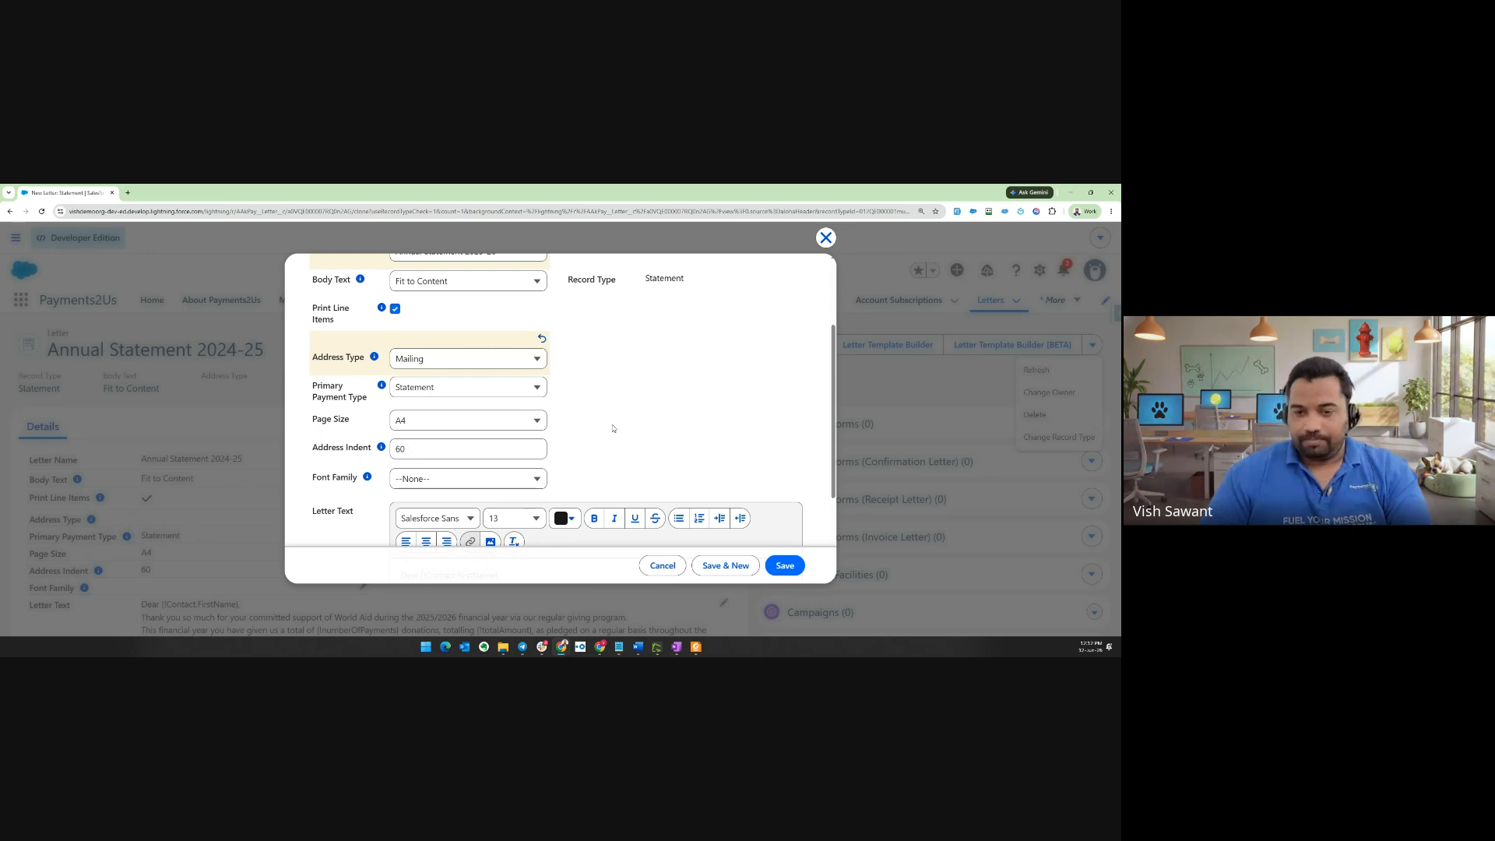
pyautogui.scroll(-2, 607, 420)
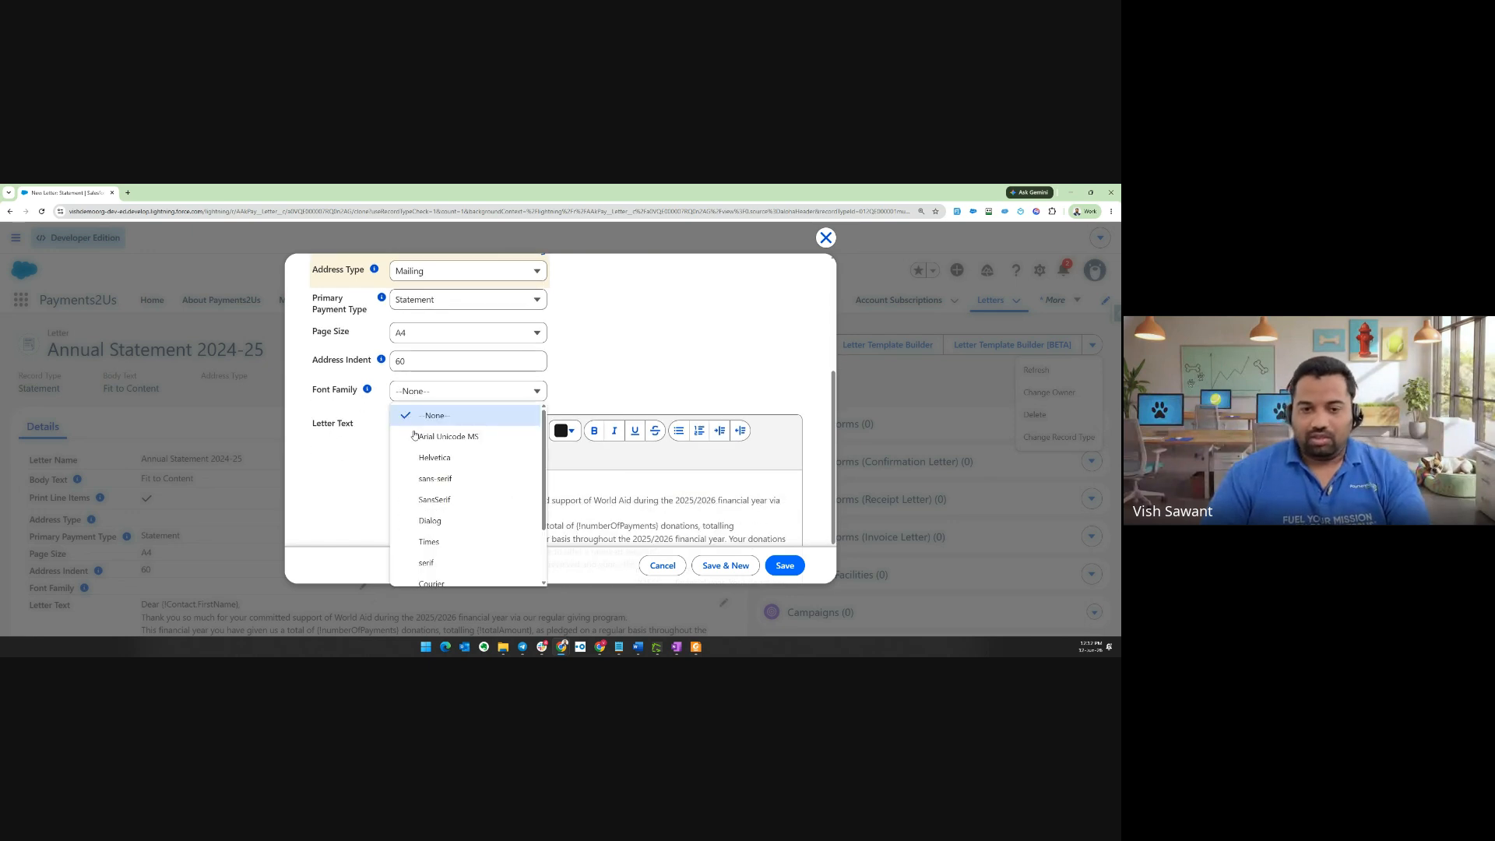
pyautogui.click(411, 397)
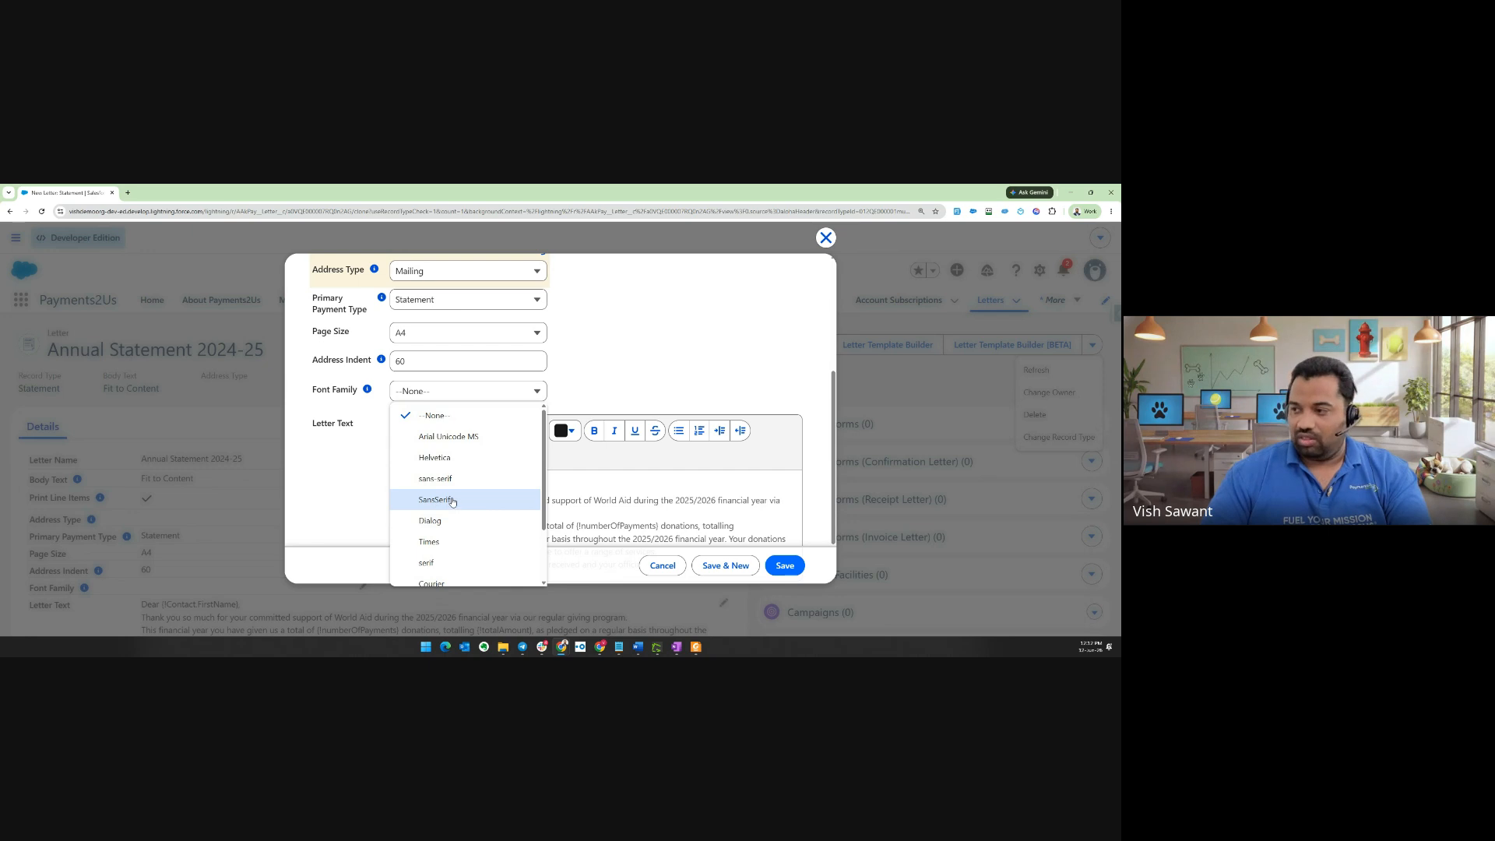
pyautogui.click(479, 413)
# Examine the letter text and its merge fields for the contact's first name, number of payments and total amount
pyautogui.scroll(-1, 422, 420)
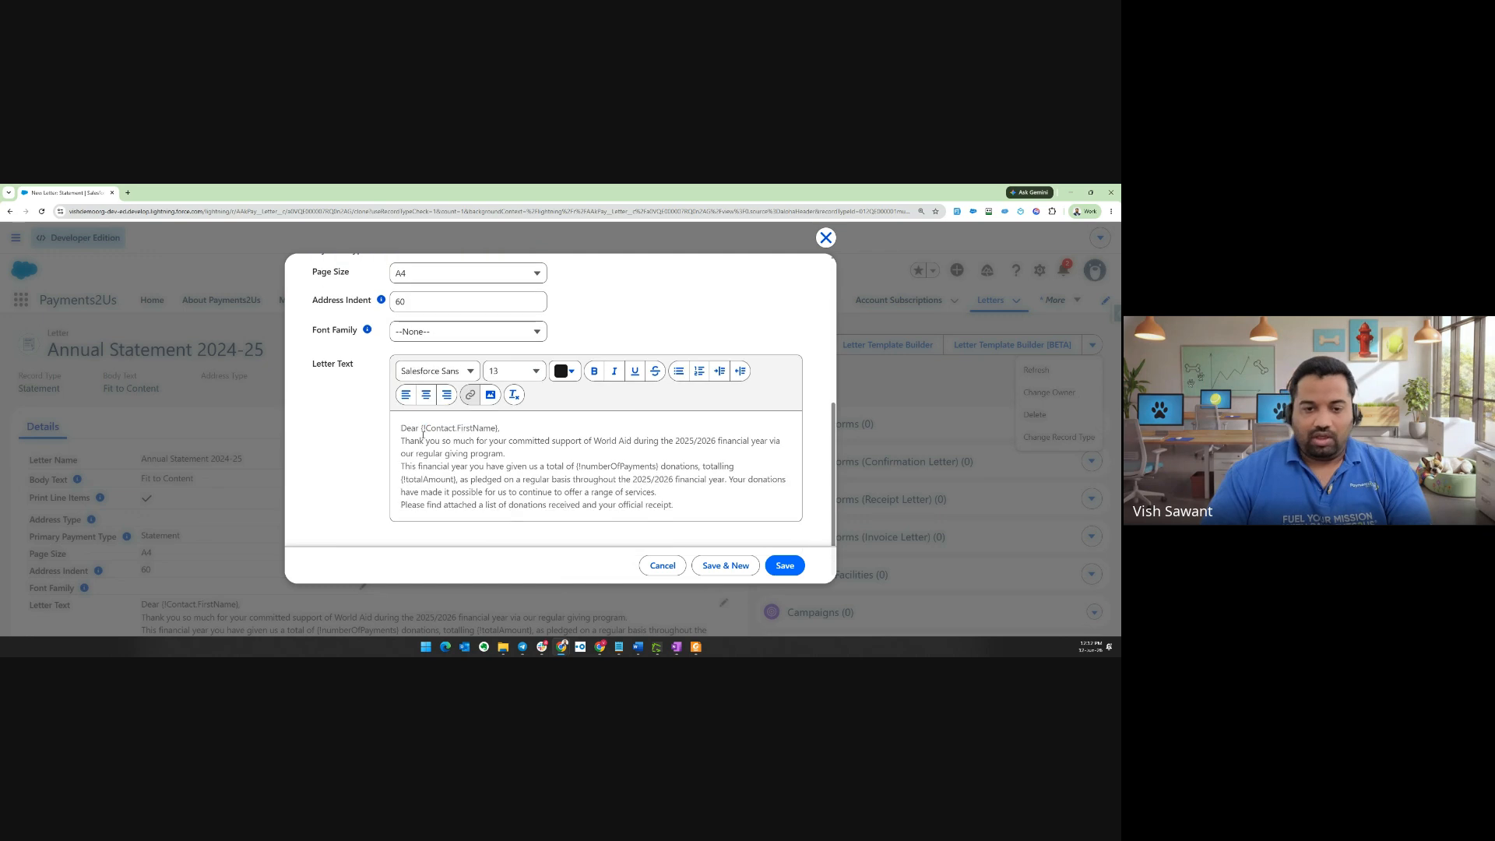
pyautogui.moveTo(400, 427); pyautogui.dragTo(700, 524)
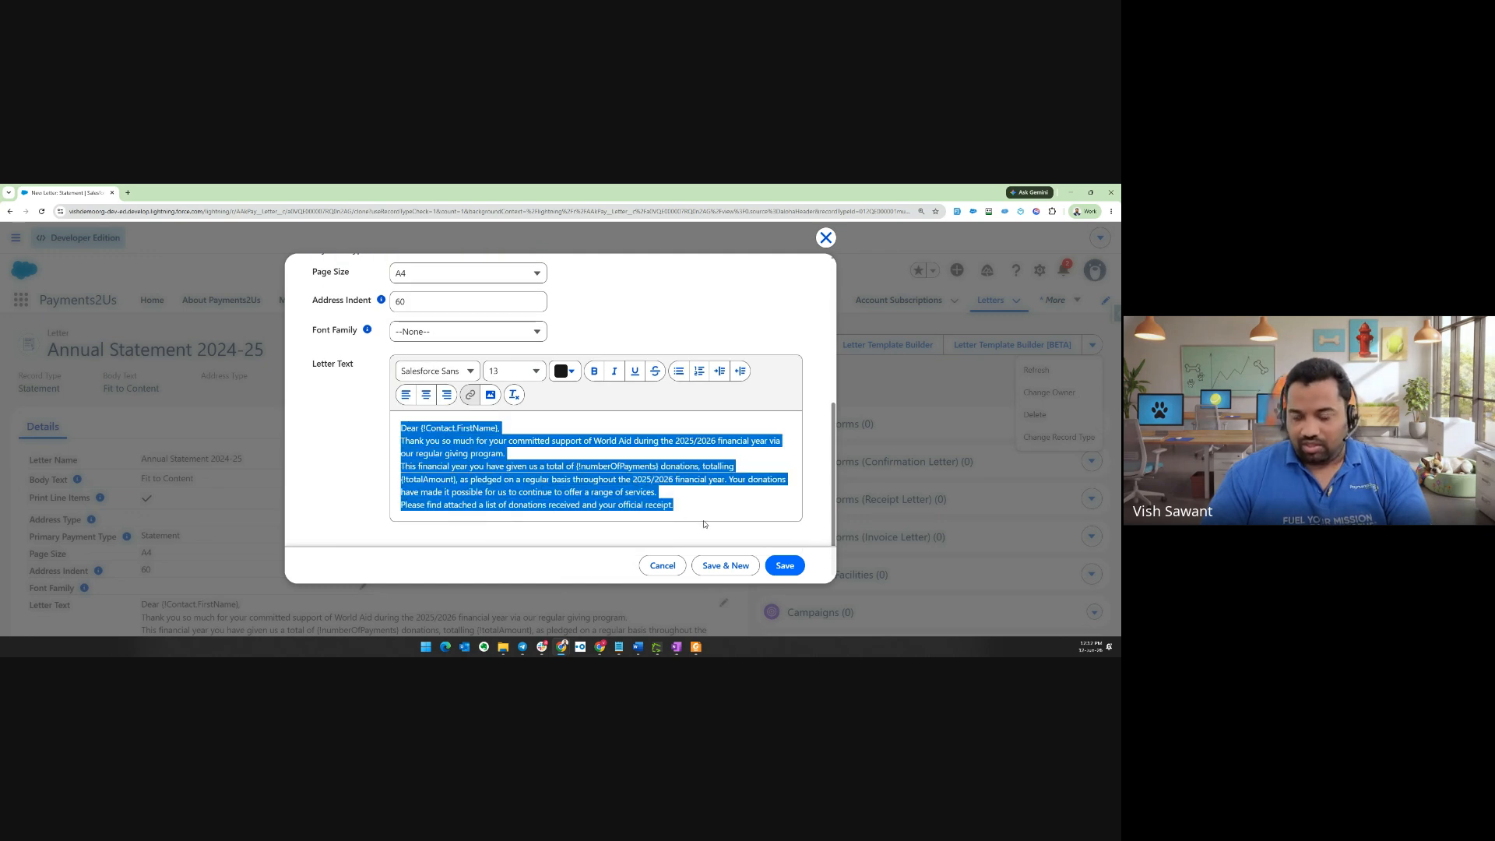
pyautogui.click(696, 505)
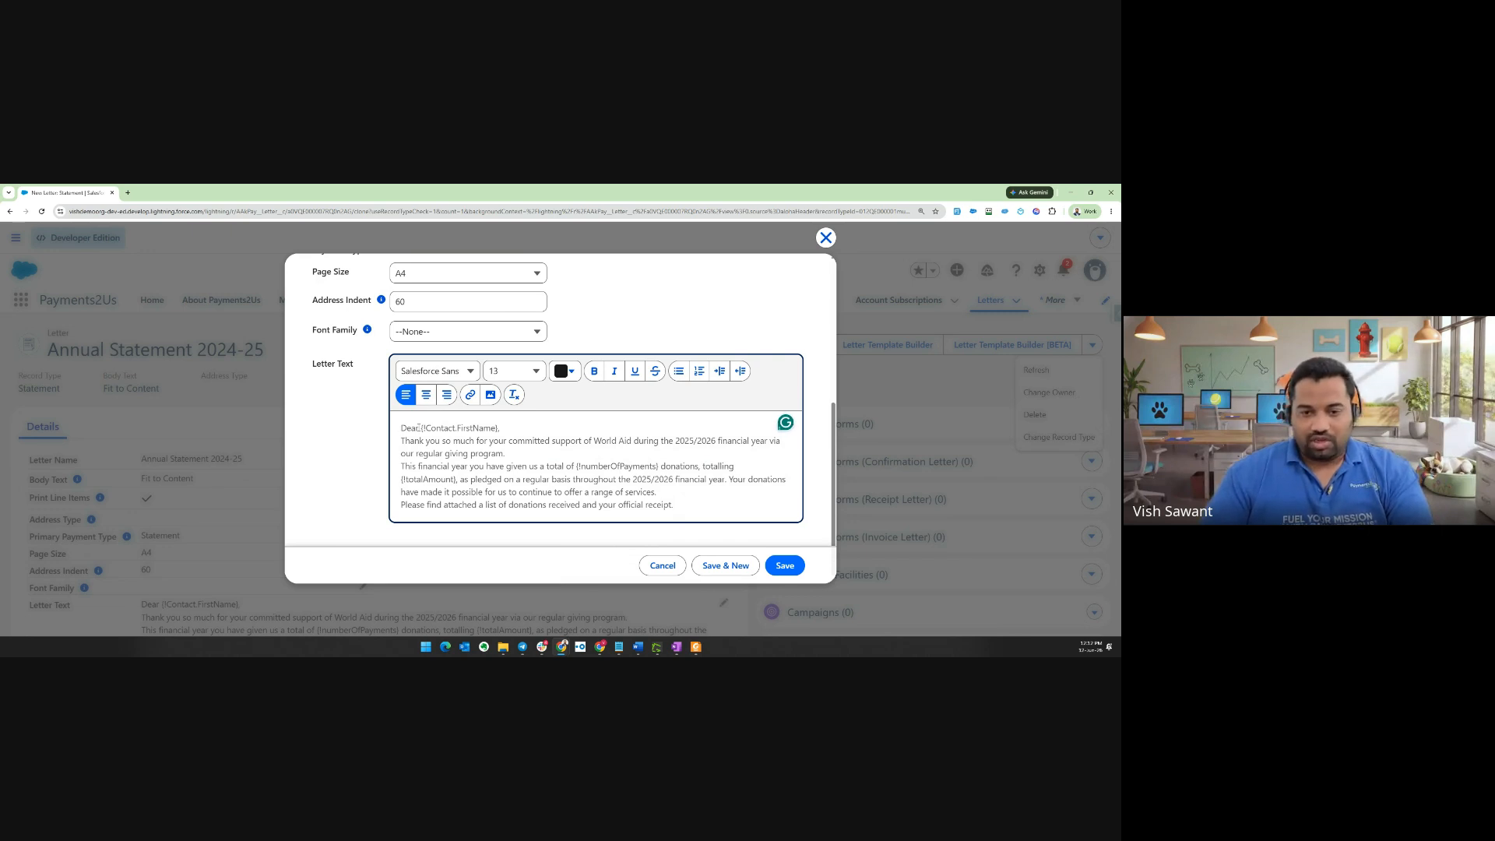
pyautogui.moveTo(420, 428); pyautogui.dragTo(500, 429)
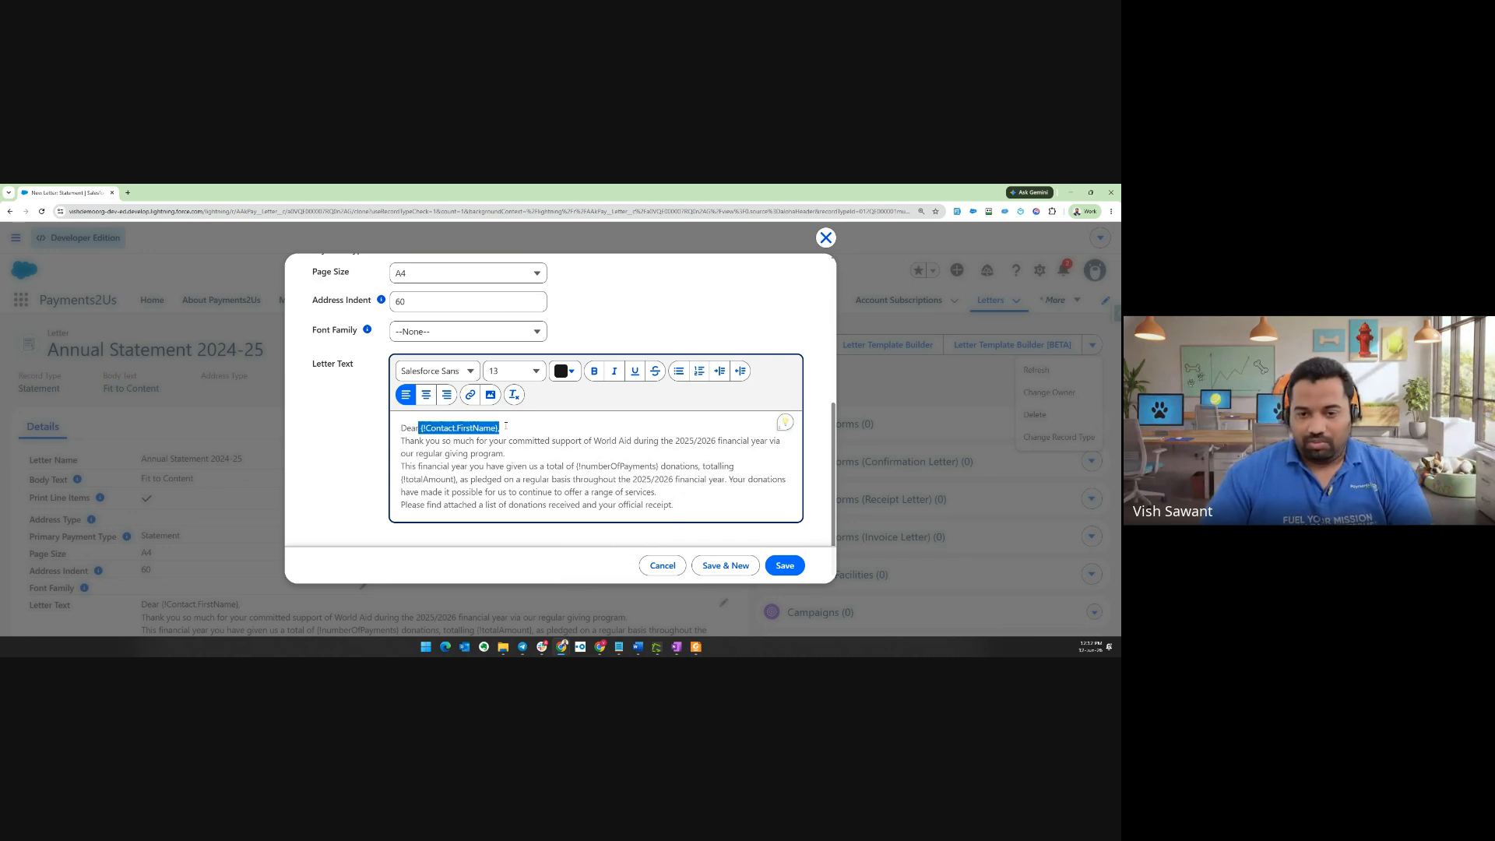
pyautogui.click(416, 440)
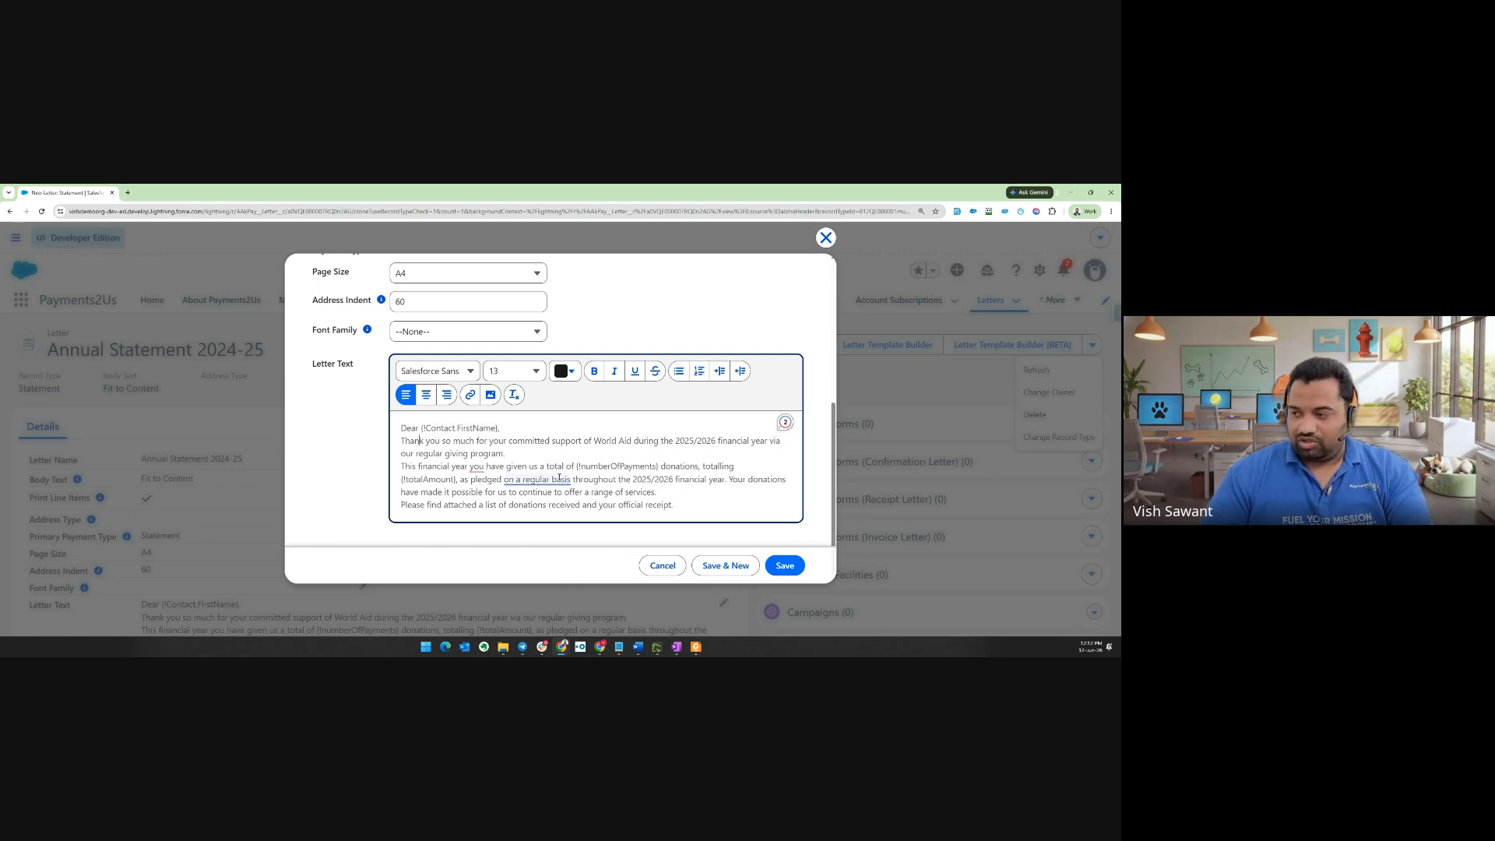
pyautogui.moveTo(569, 475)
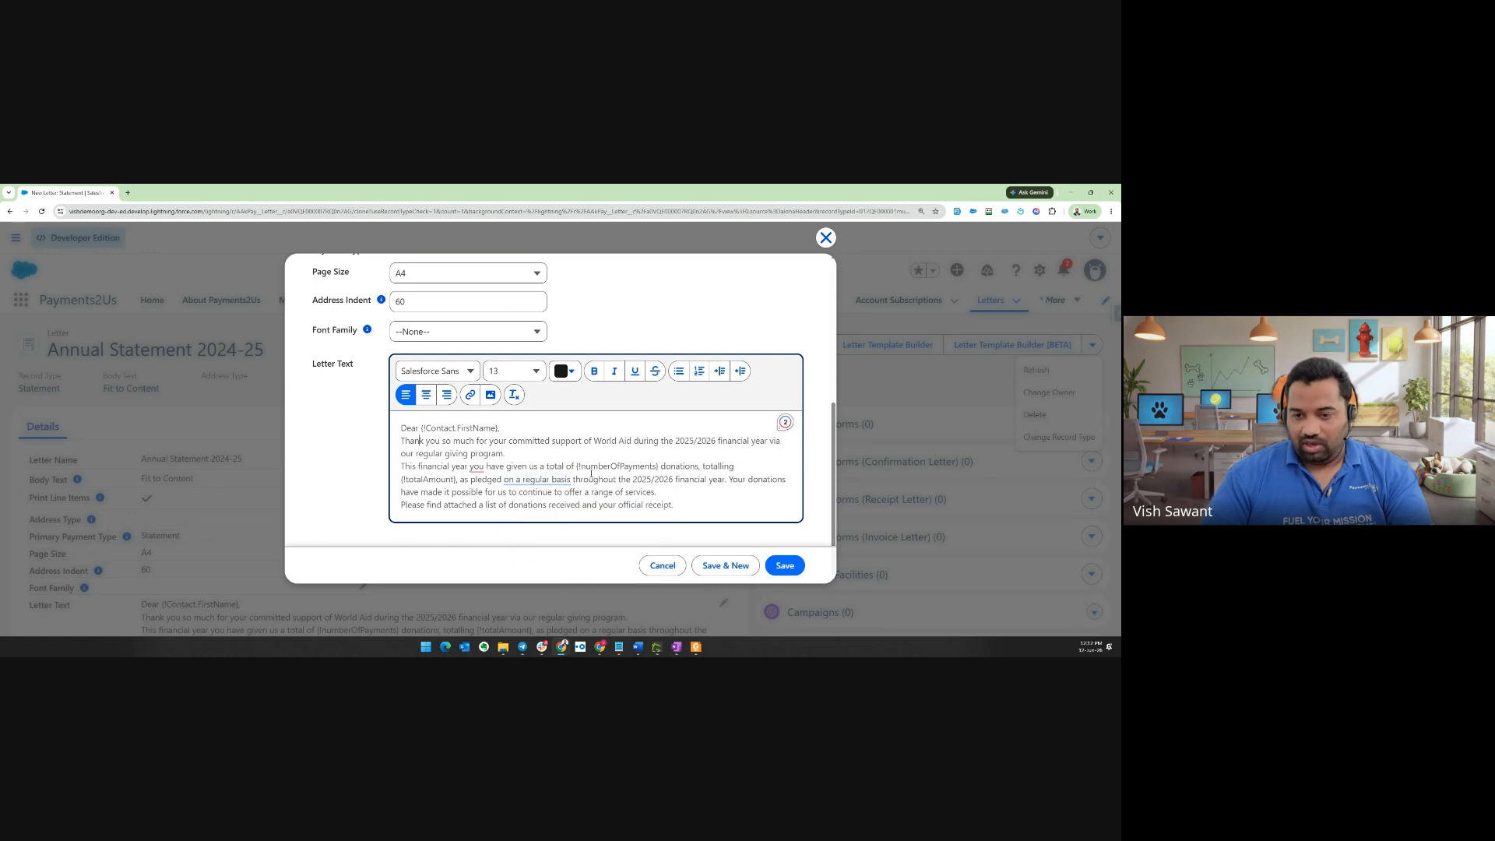
pyautogui.moveTo(577, 466); pyautogui.dragTo(660, 466)
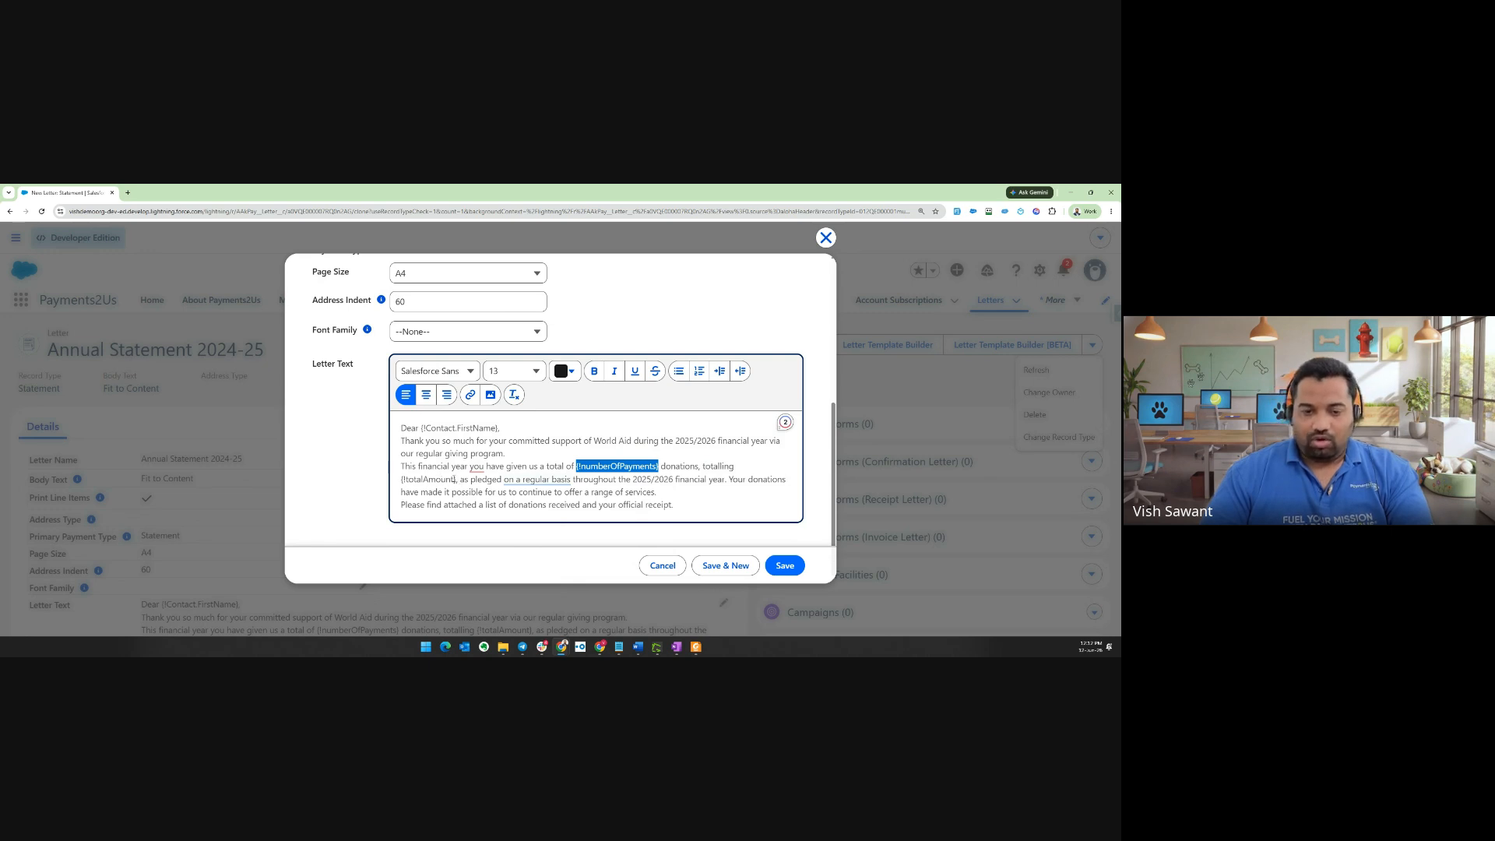
pyautogui.moveTo(458, 479); pyautogui.dragTo(400, 479)
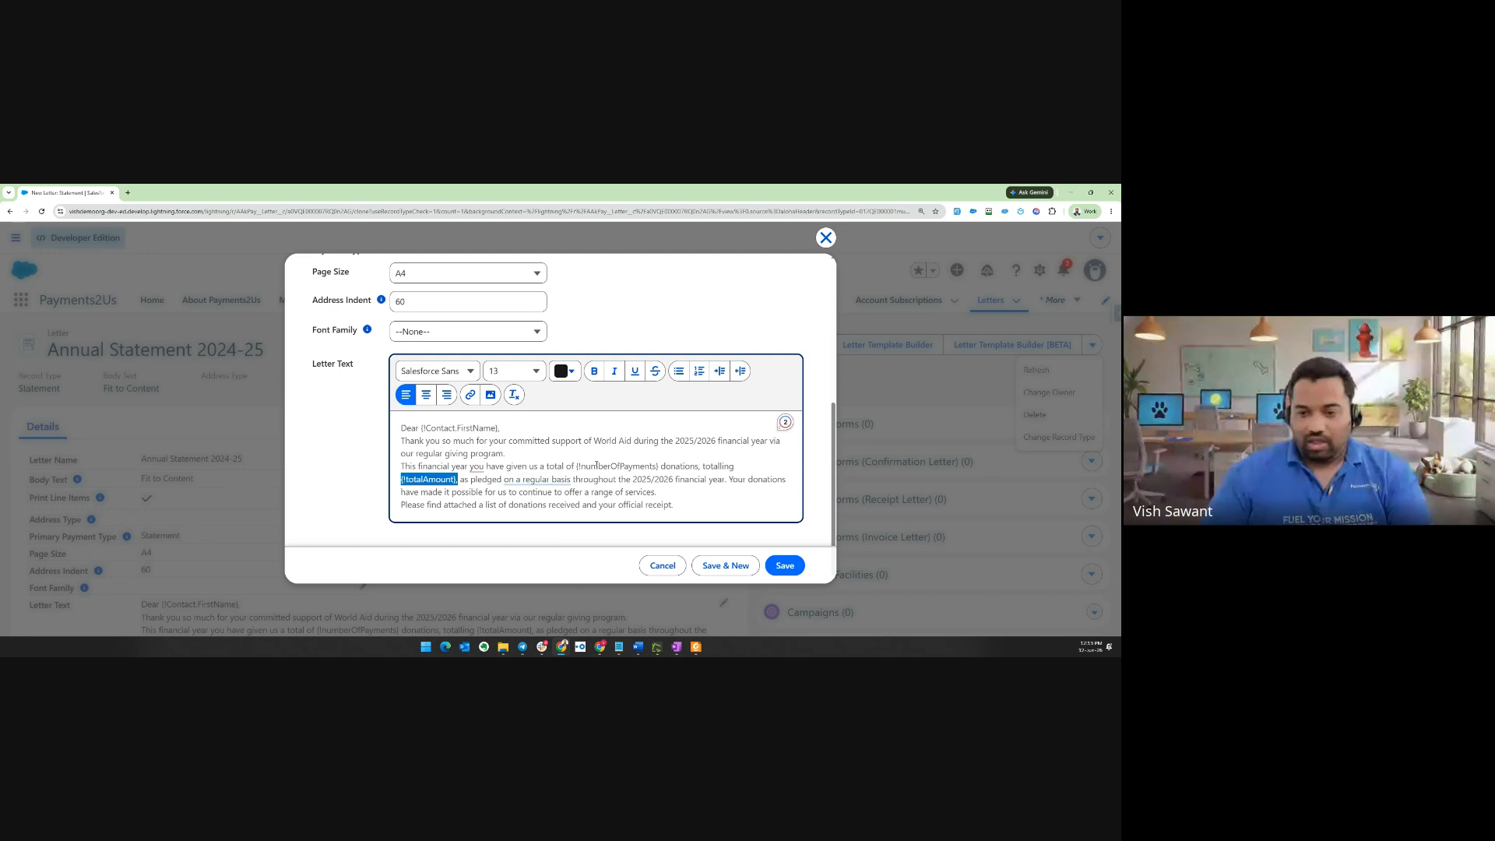
pyautogui.scroll(3, 485, 426)
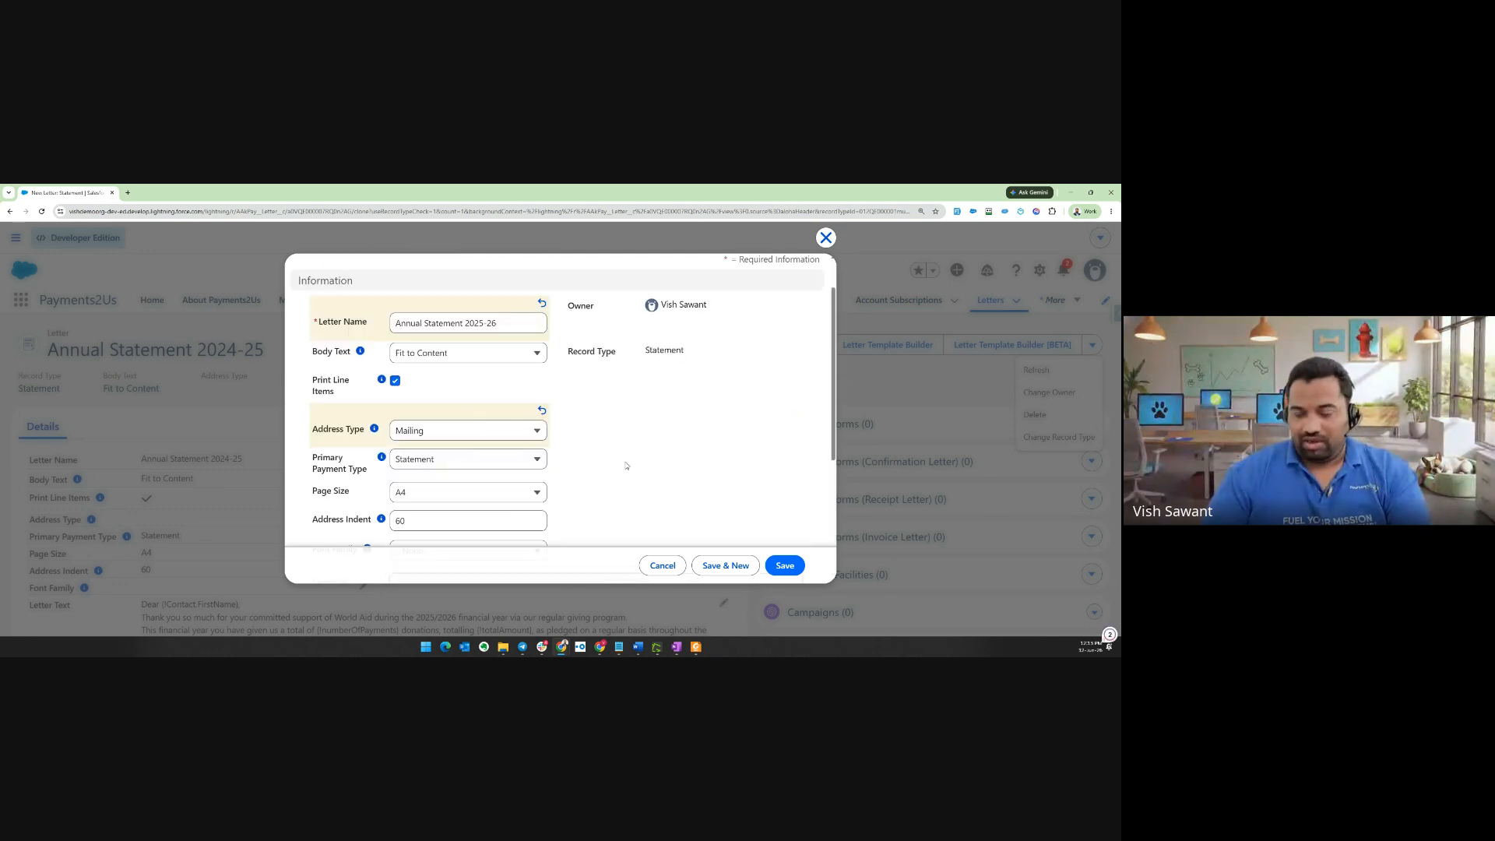
# Save the new letter and upload WorldAid Letterhead.JPG and WorldAid Letterhead - Copy.JPG to its notes and attachments
pyautogui.click(785, 565)
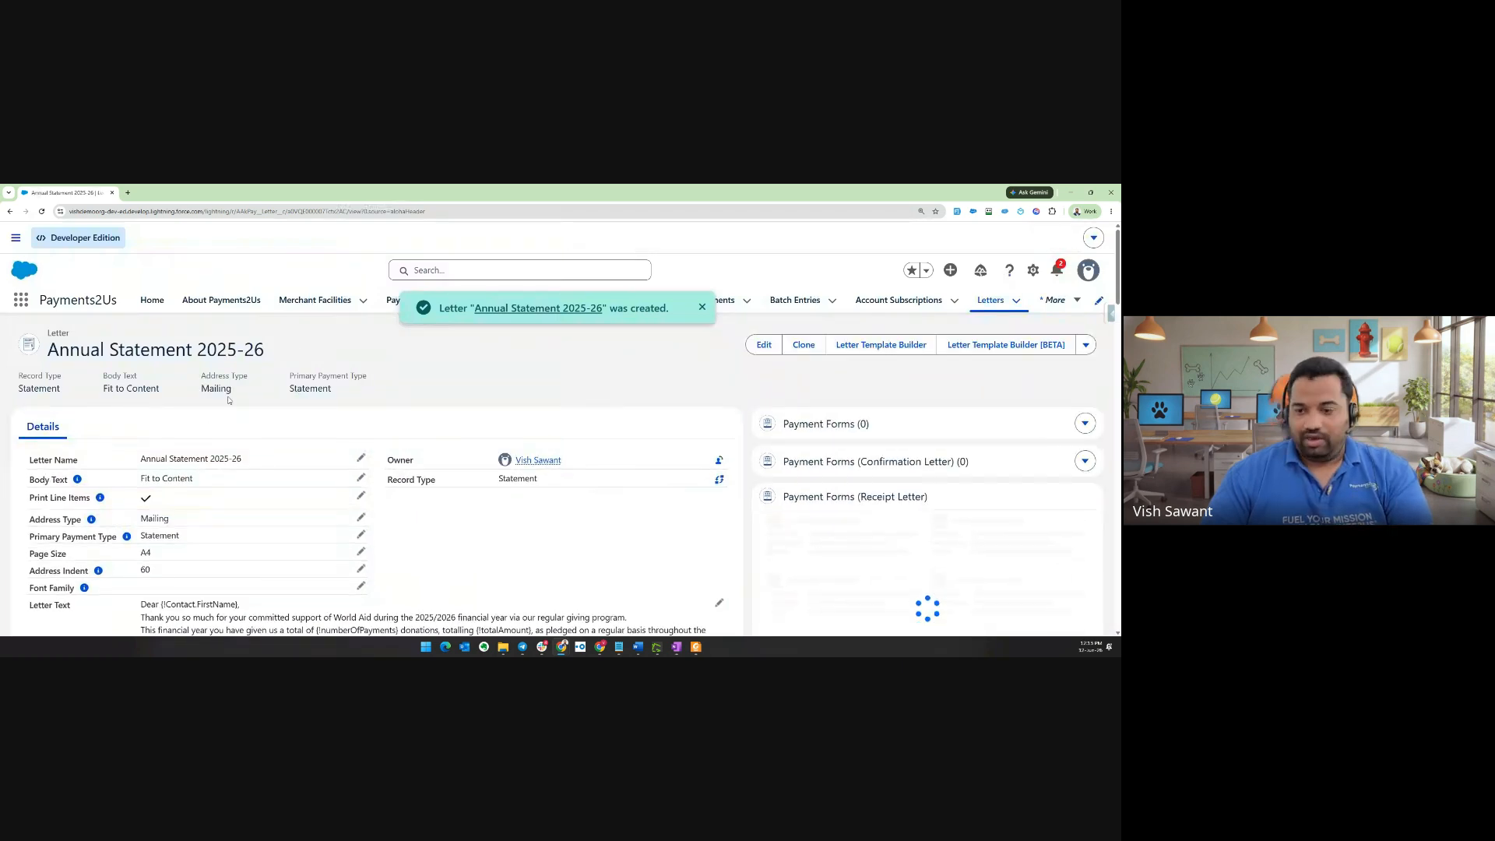
pyautogui.scroll(-2, 260, 548)
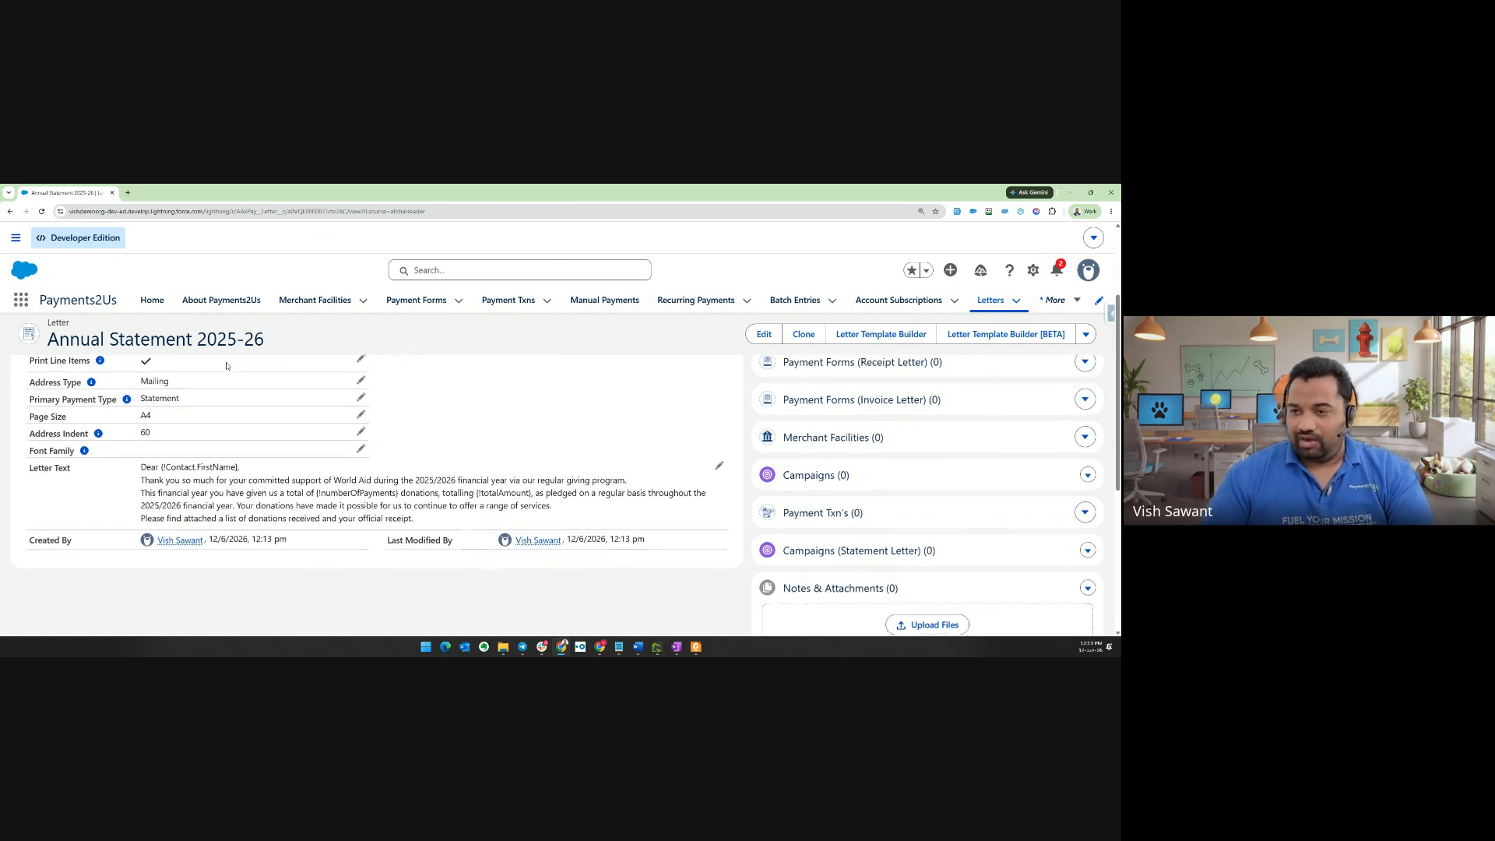
pyautogui.scroll(-1, 226, 366)
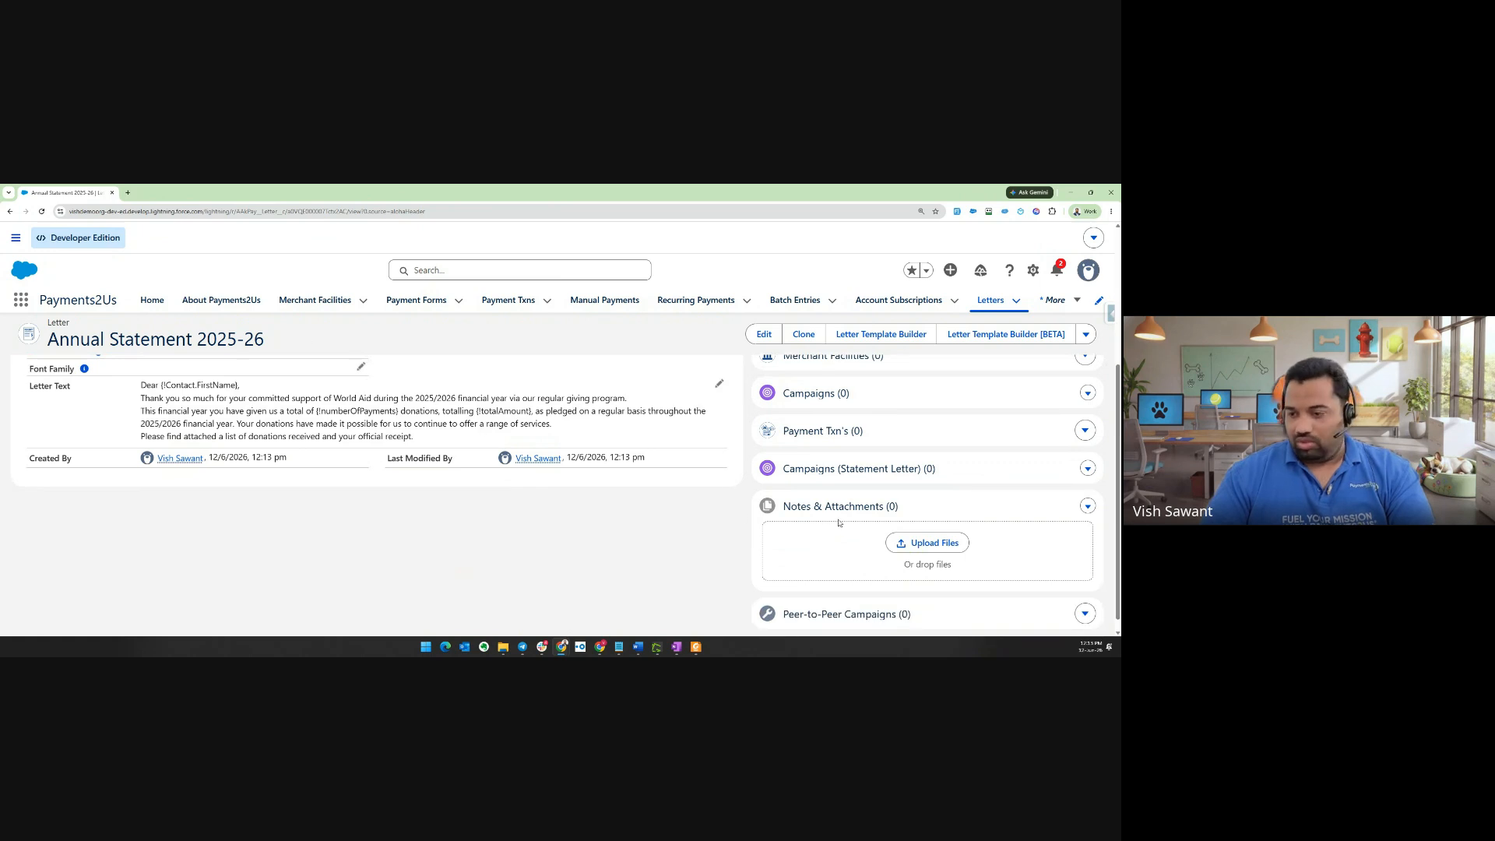
pyautogui.scroll(-1, 732, 498)
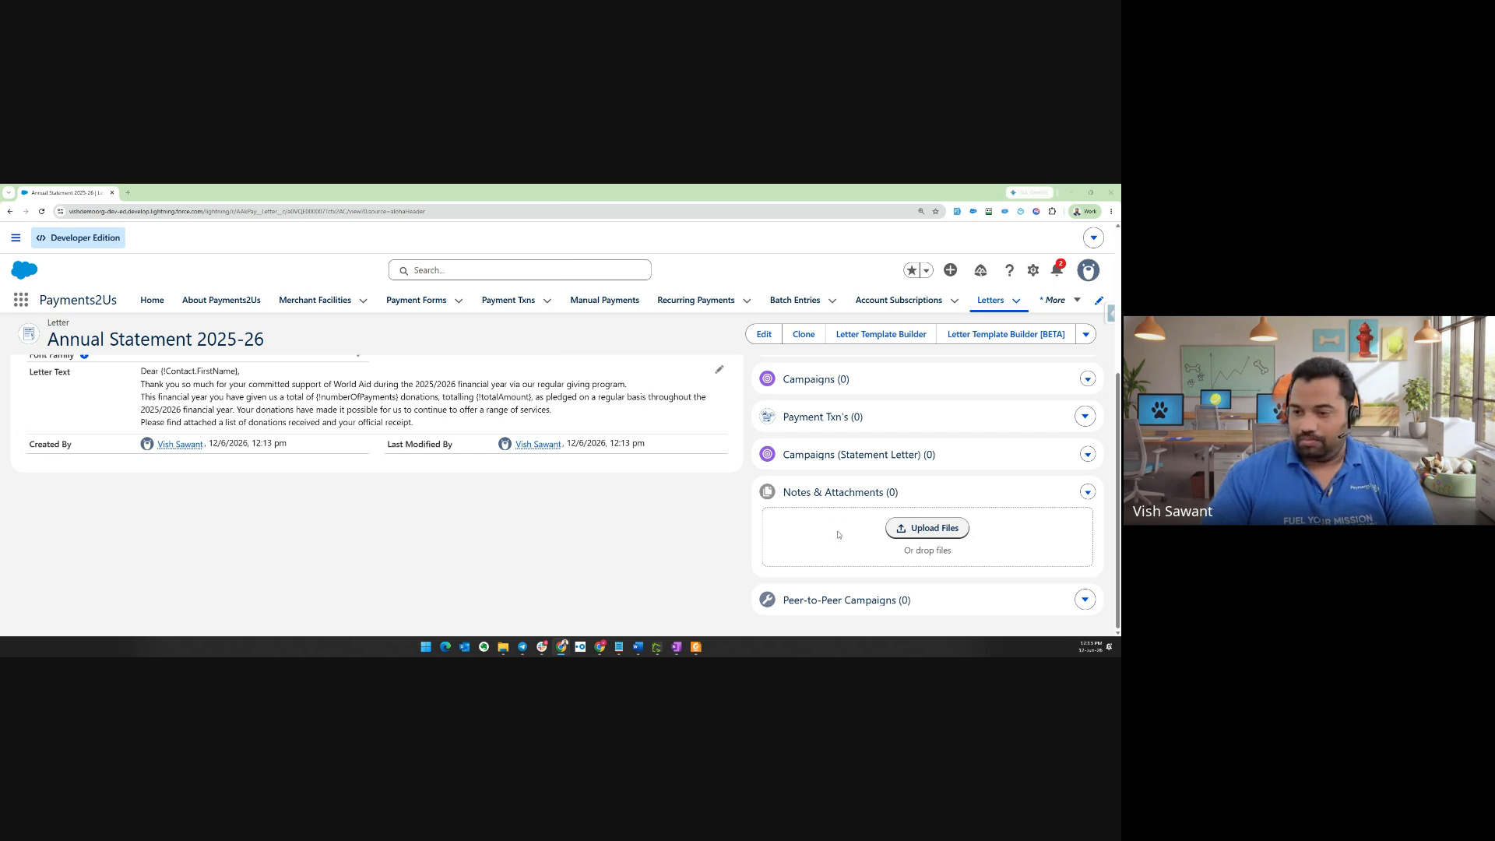
pyautogui.moveTo(139, 204); pyautogui.dragTo(0, 467)
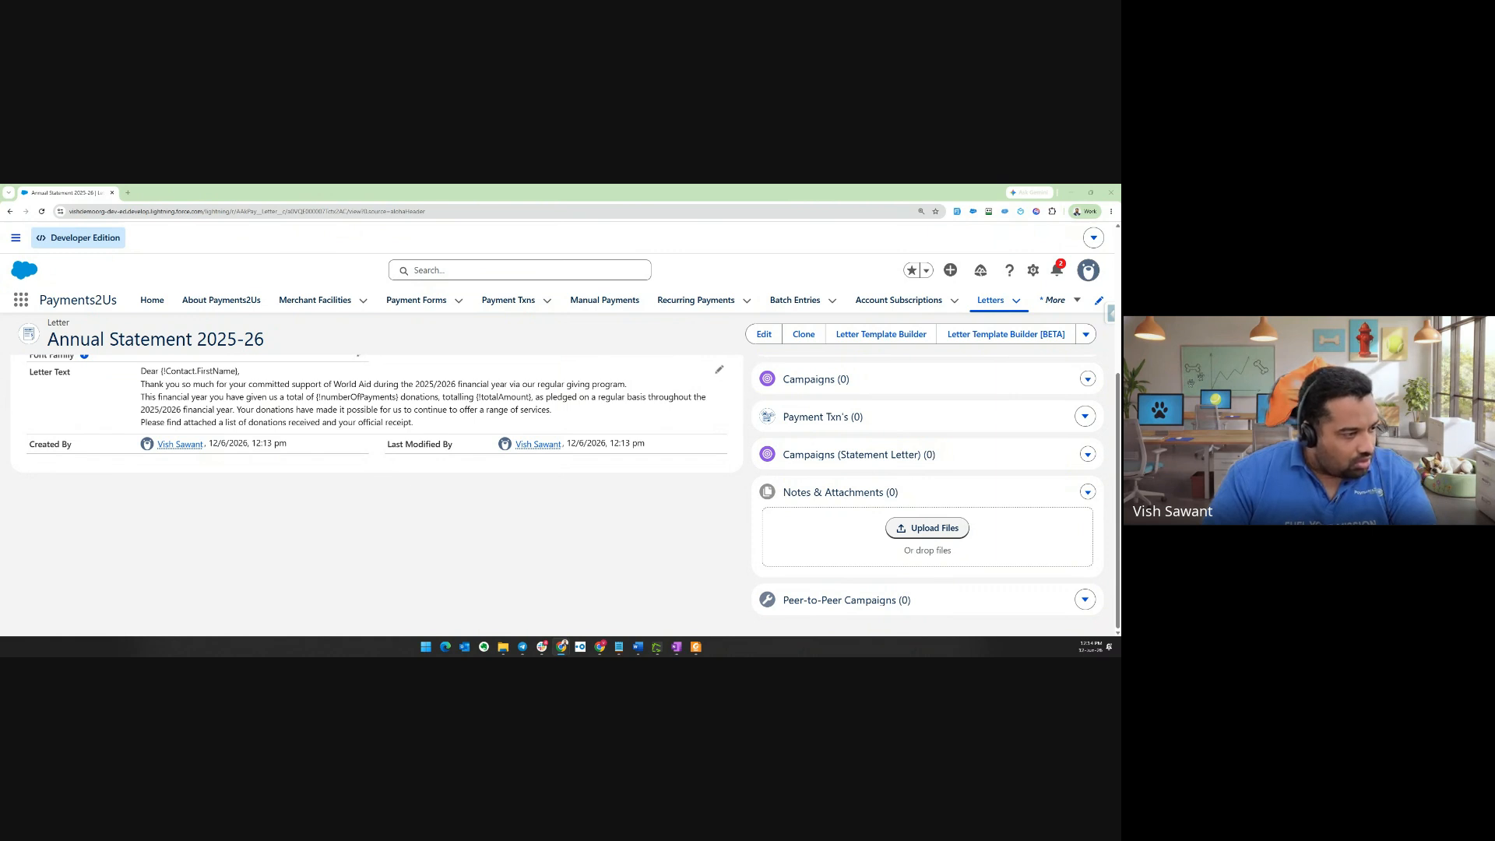
pyautogui.press('Return')
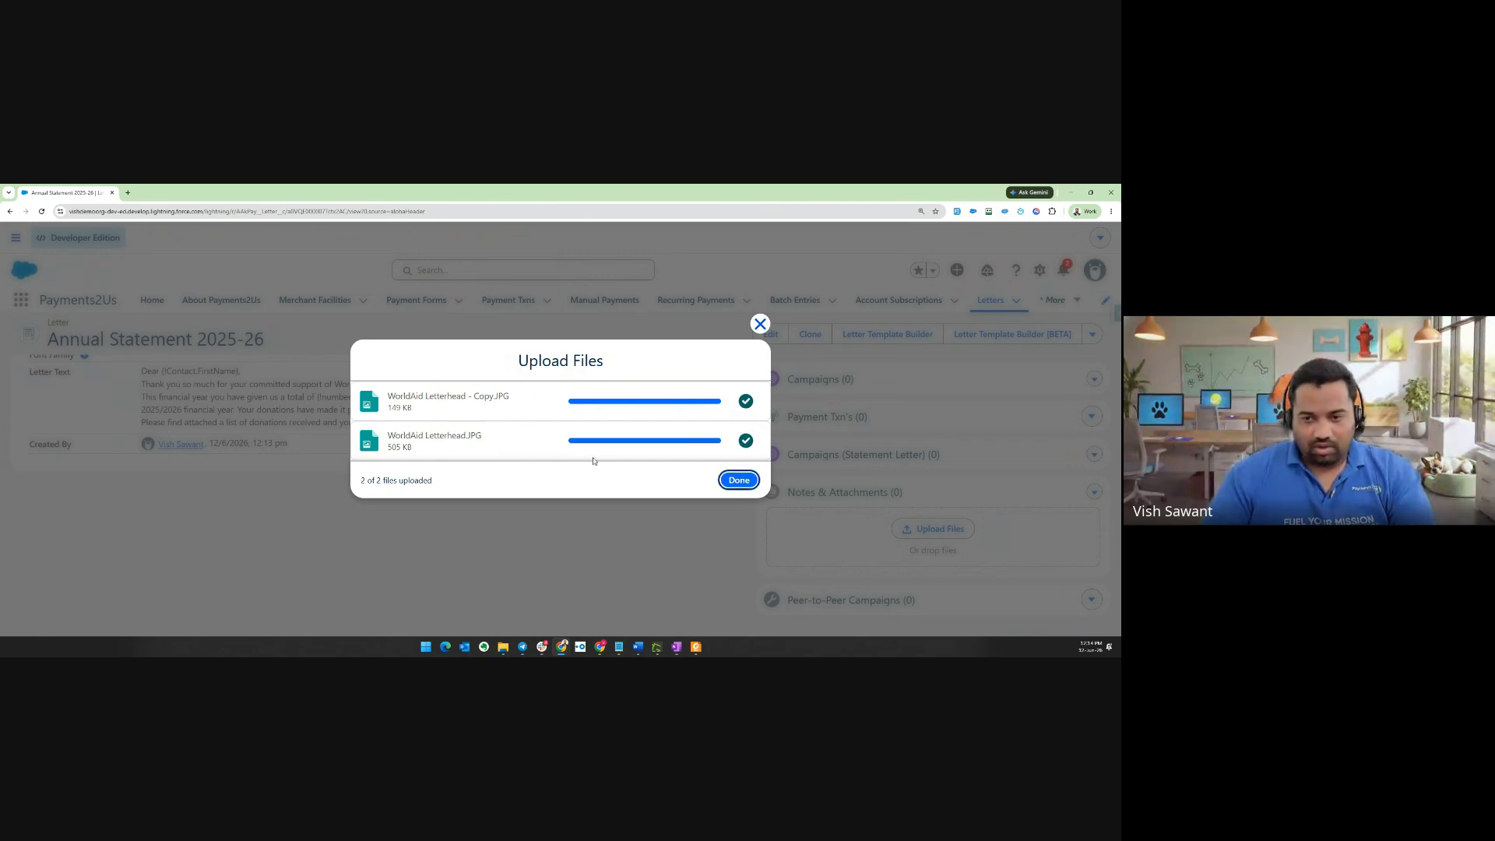
pyautogui.click(739, 480)
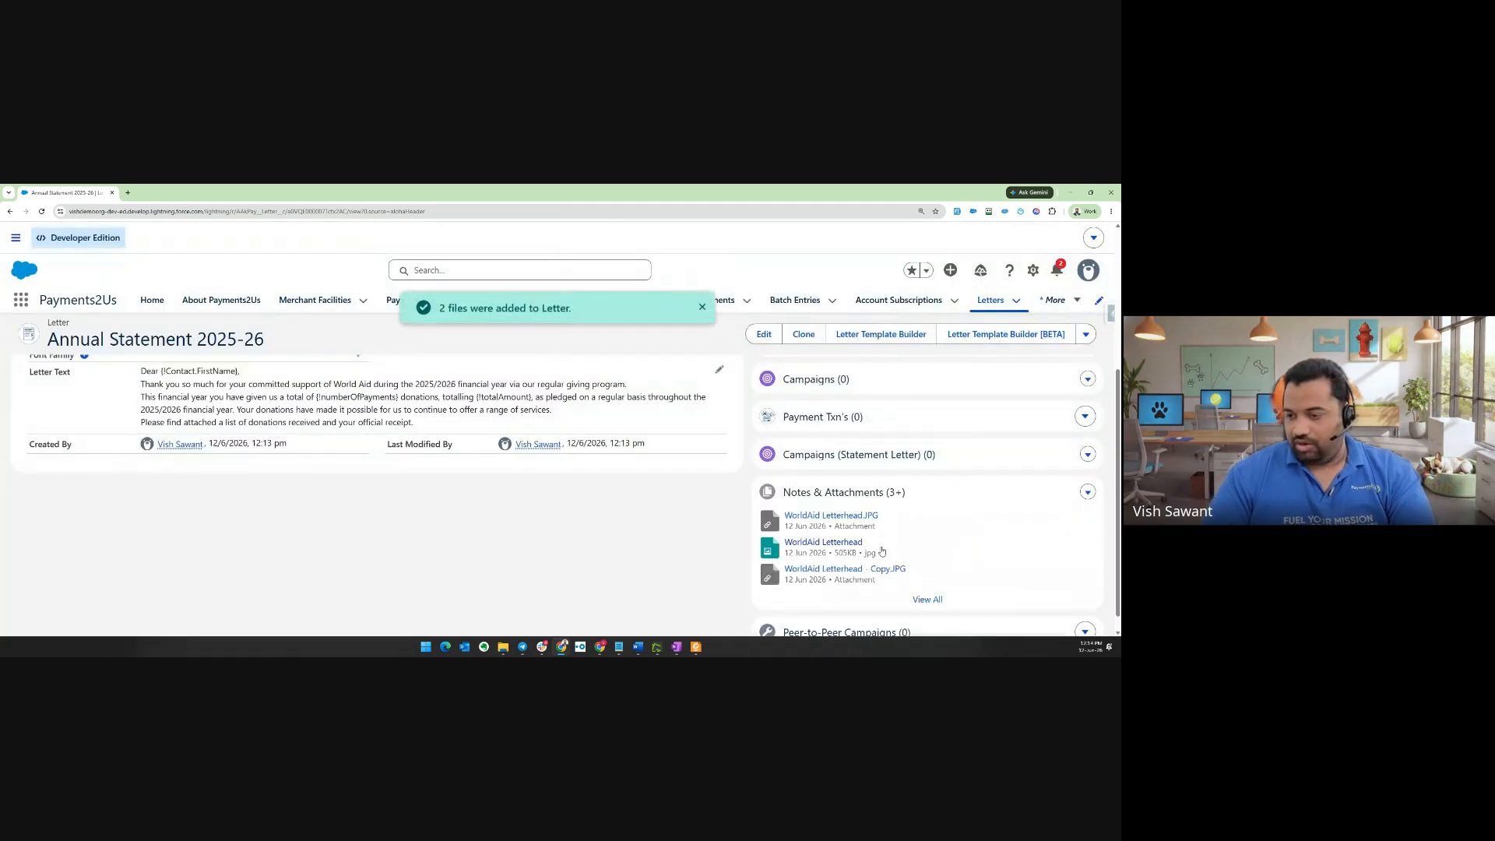
# Examine the letter's full list of notes and attachments, then return to the letter's details
pyautogui.click(828, 492)
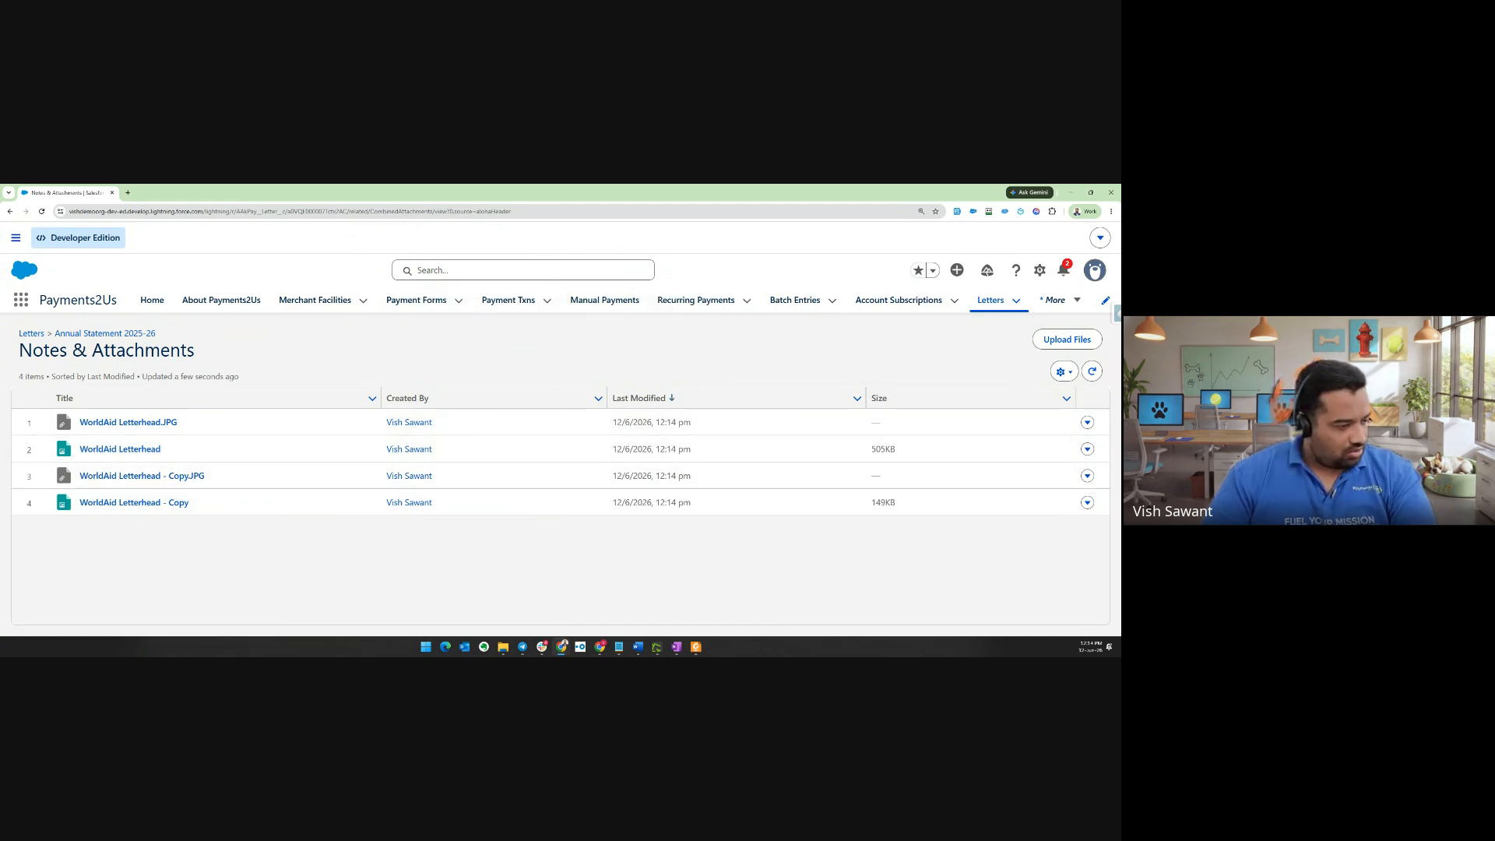
pyautogui.hotkey('alt', 'Tab')
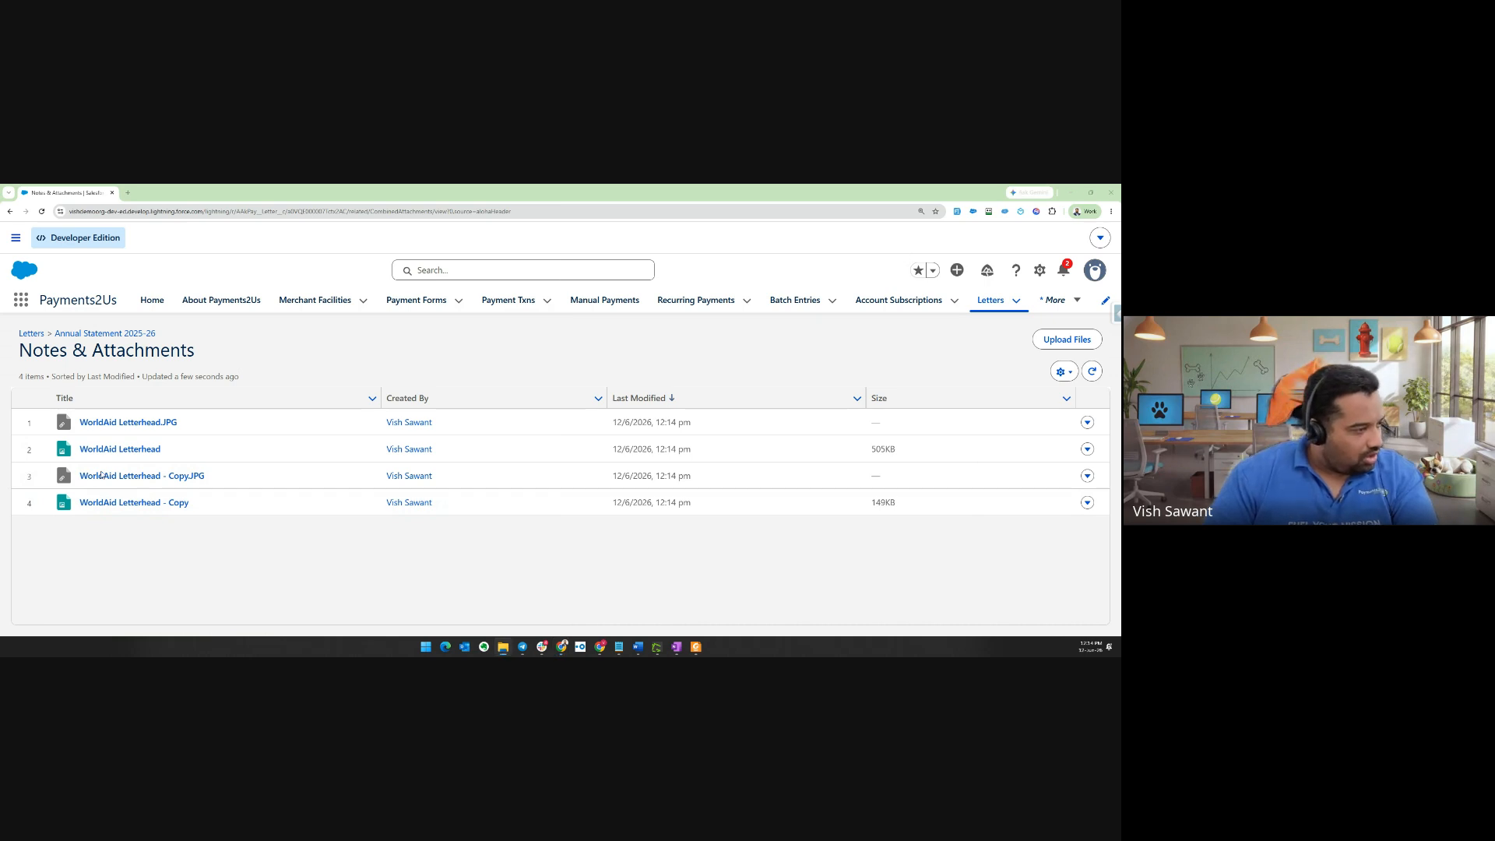
pyautogui.click(740, 364)
pyautogui.hotkey('alt', 'Left')
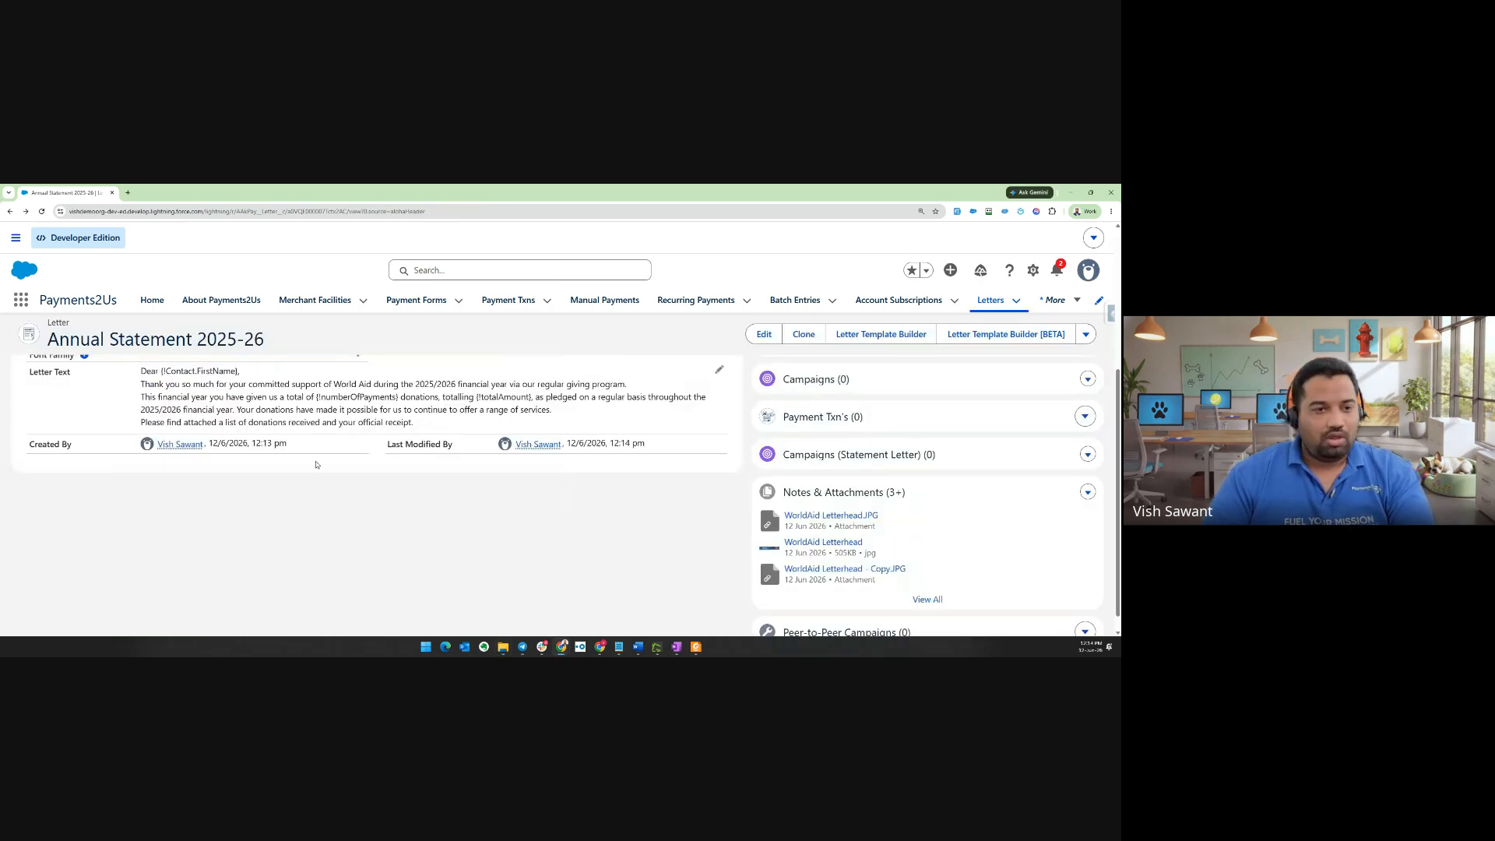
pyautogui.scroll(3, 316, 465)
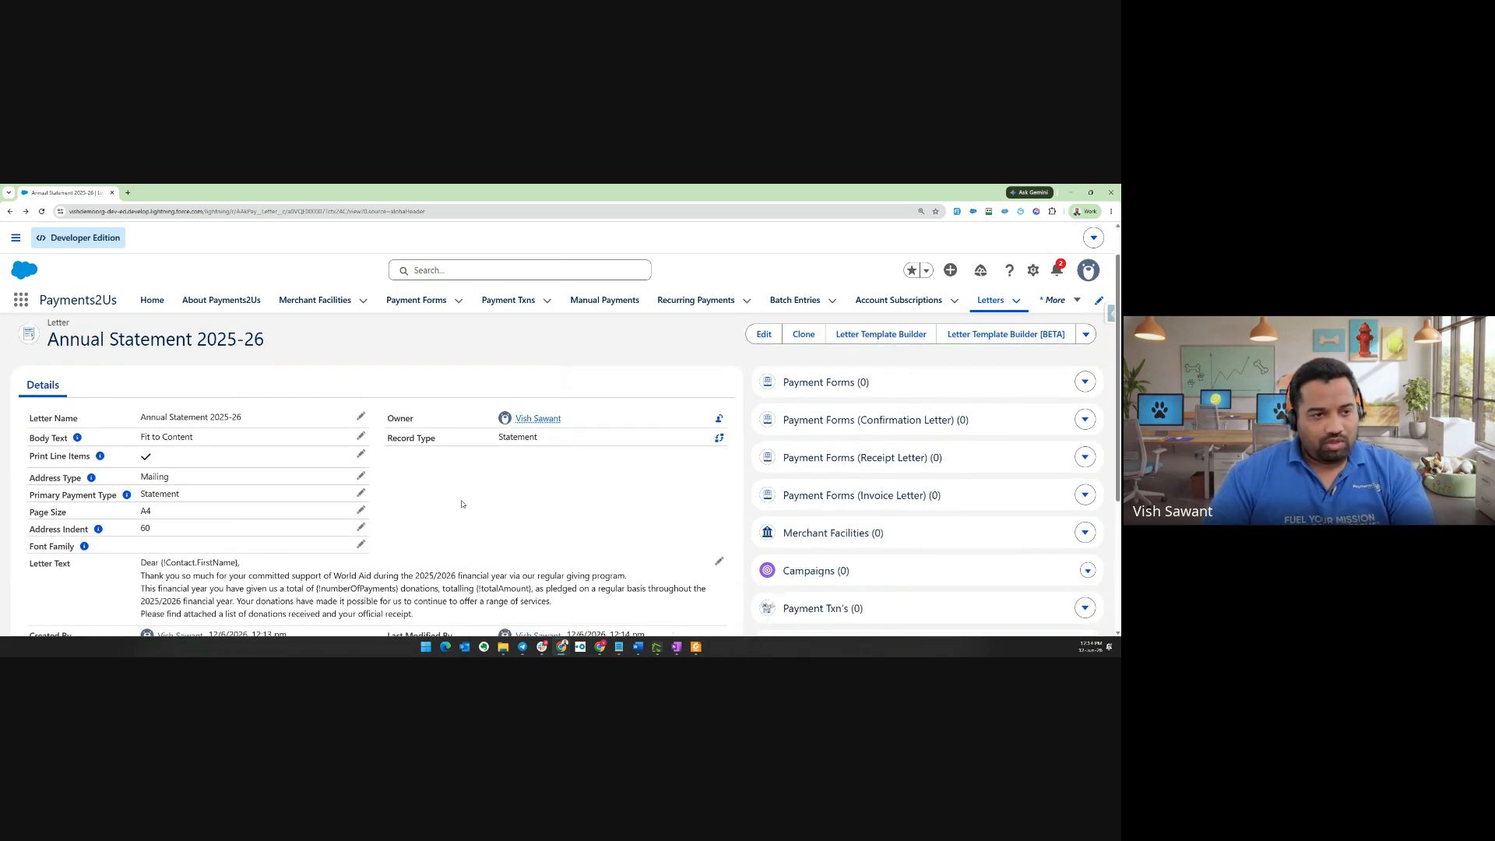
pyautogui.scroll(-1, 461, 504)
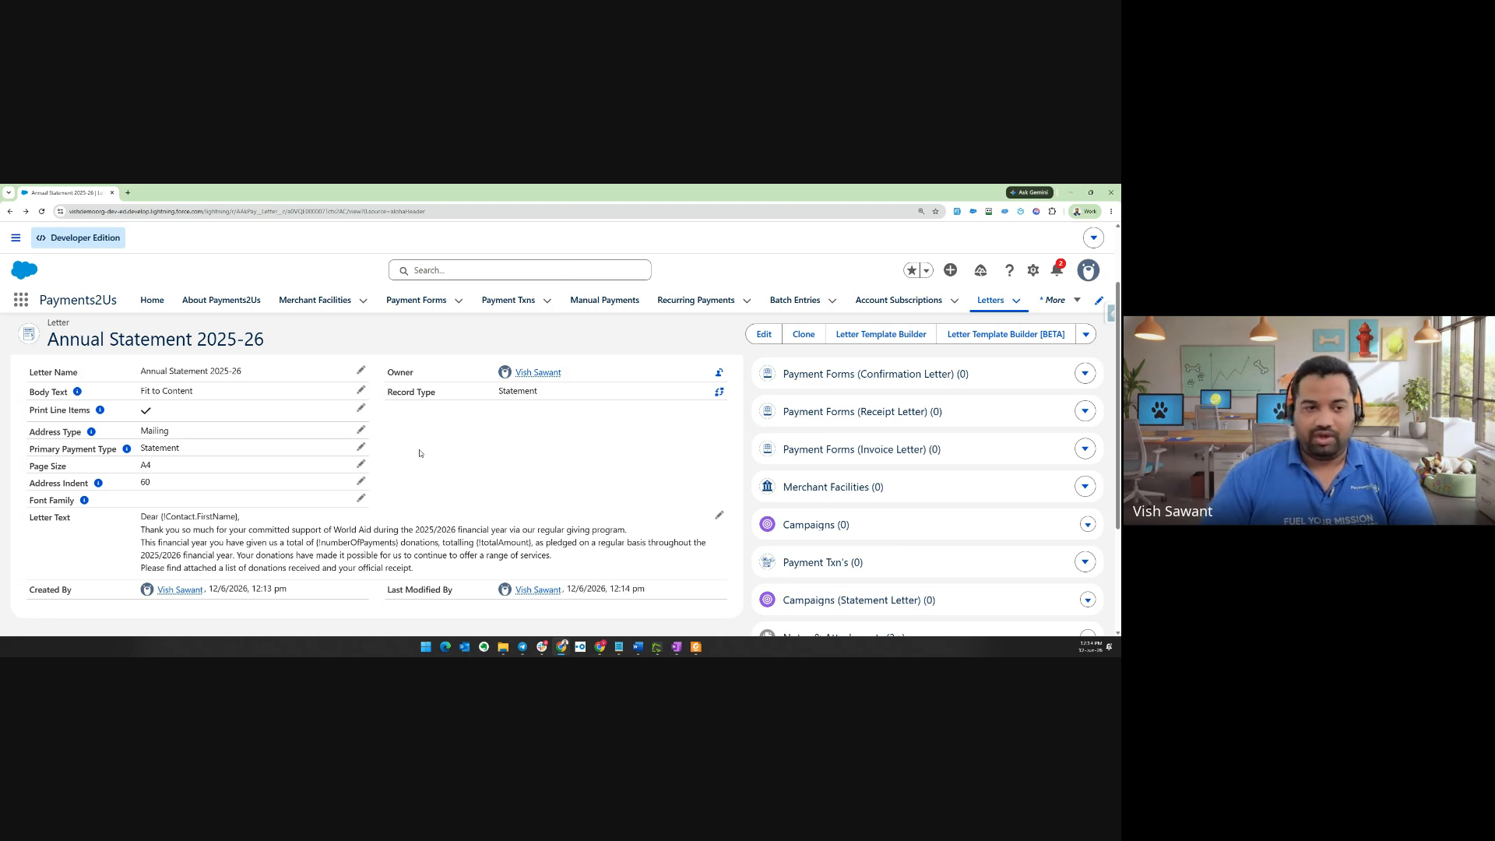
# Go to the Campaigns list and copy the name of the Annual Statement 2024-25 campaign
pyautogui.click(1057, 301)
pyautogui.scroll(-4, 1023, 398)
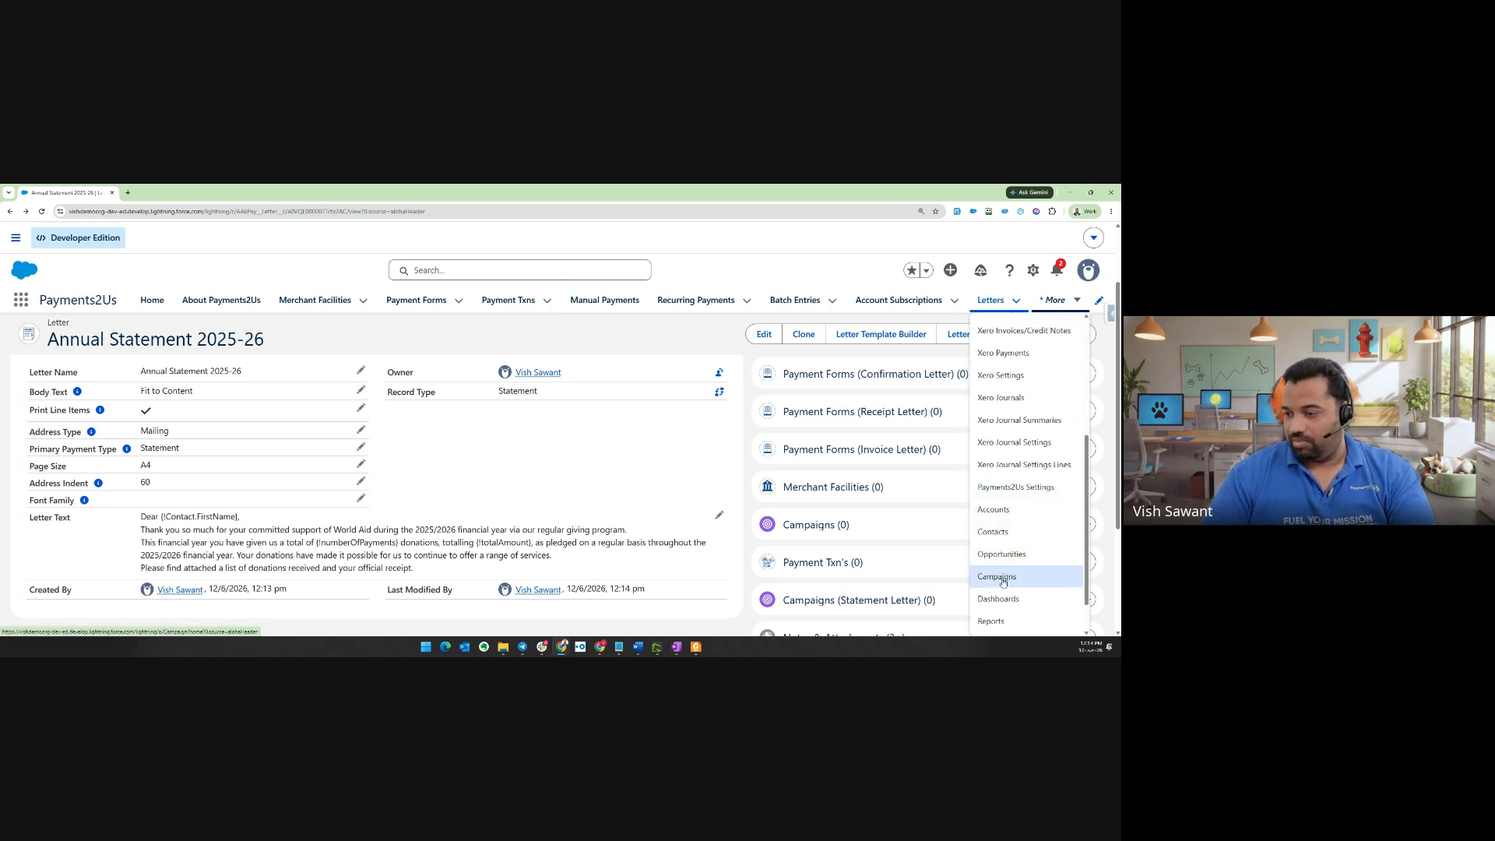
pyautogui.click(1003, 577)
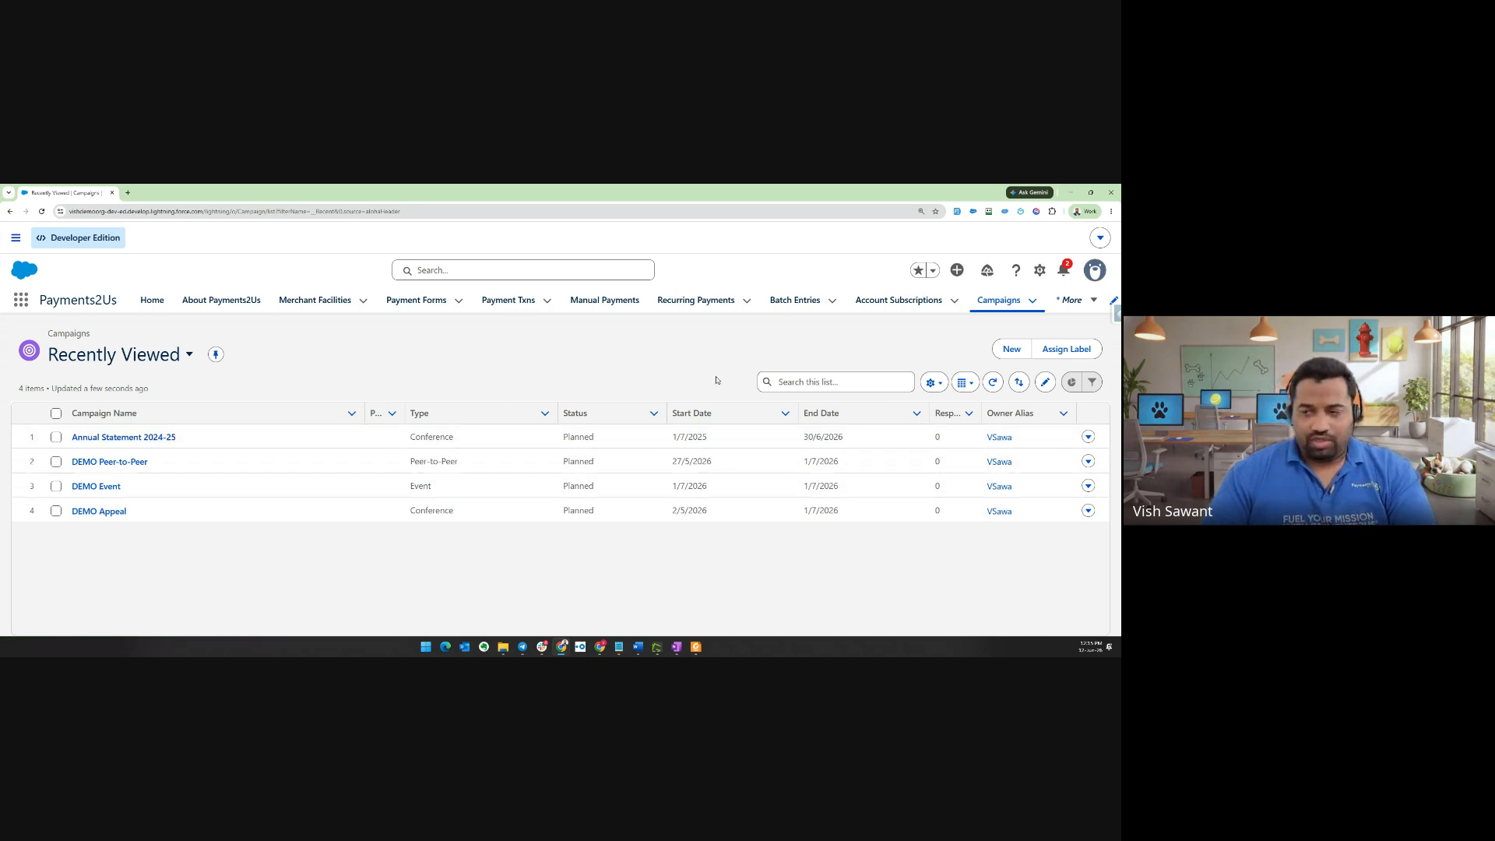
pyautogui.doubleClick(72, 438)
pyautogui.hotkey('ctrl', 'c')
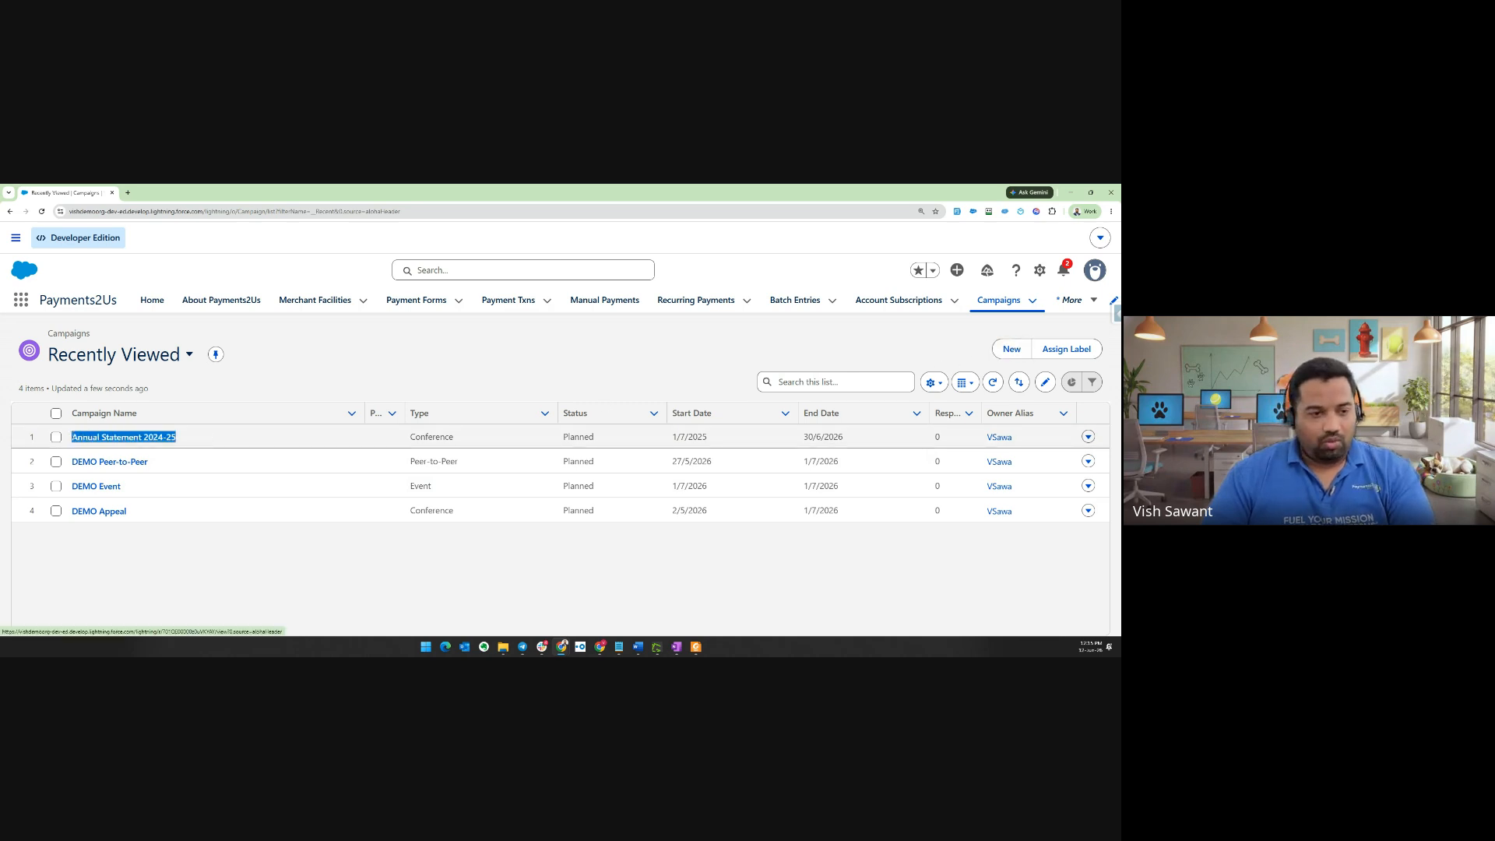
# Start a new campaign with the Annual Statement record type
pyautogui.click(1008, 352)
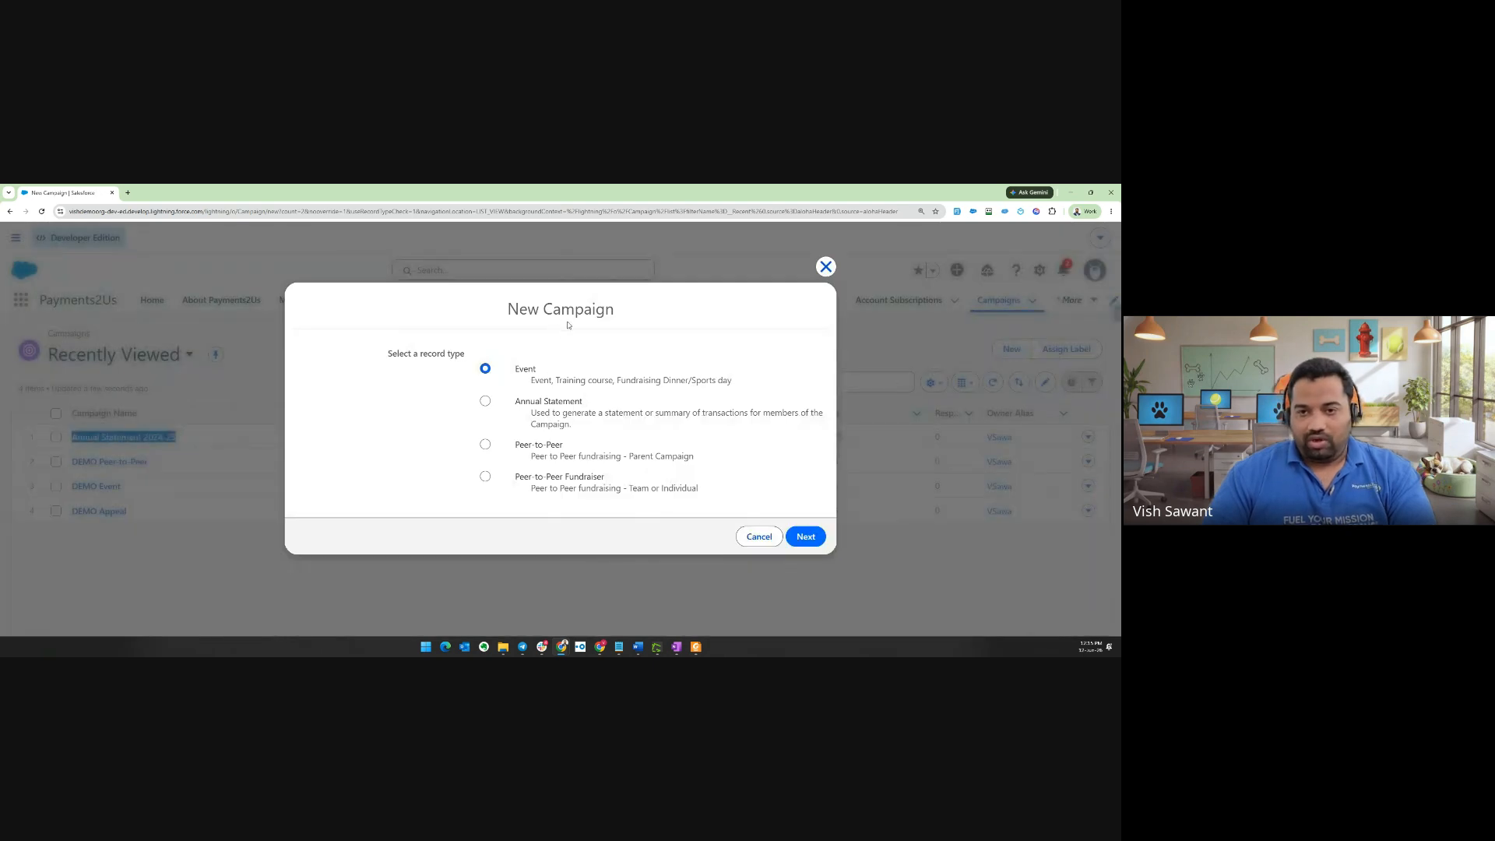
pyautogui.click(485, 402)
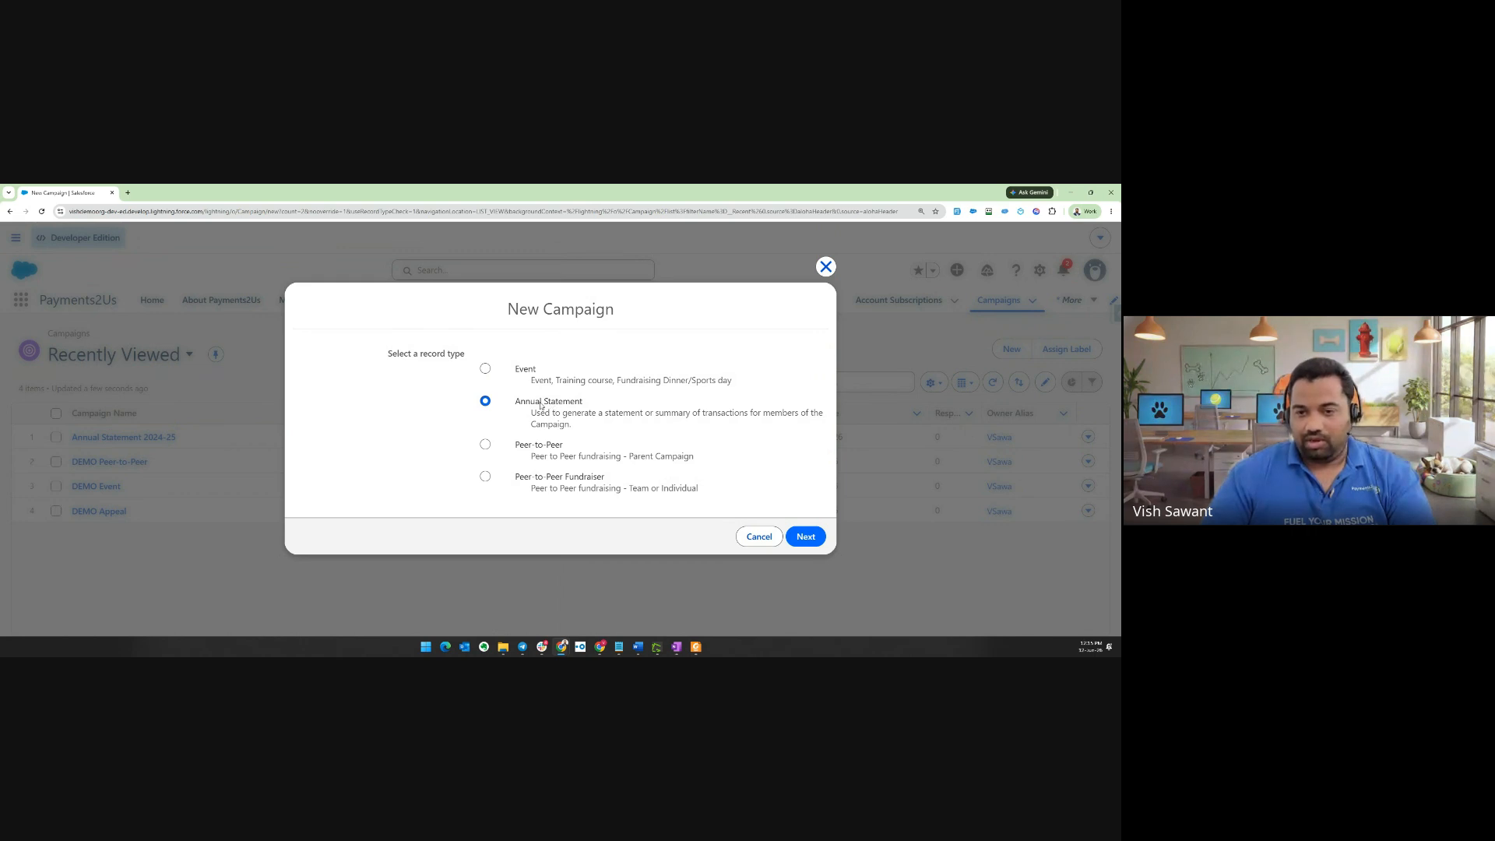
pyautogui.click(803, 536)
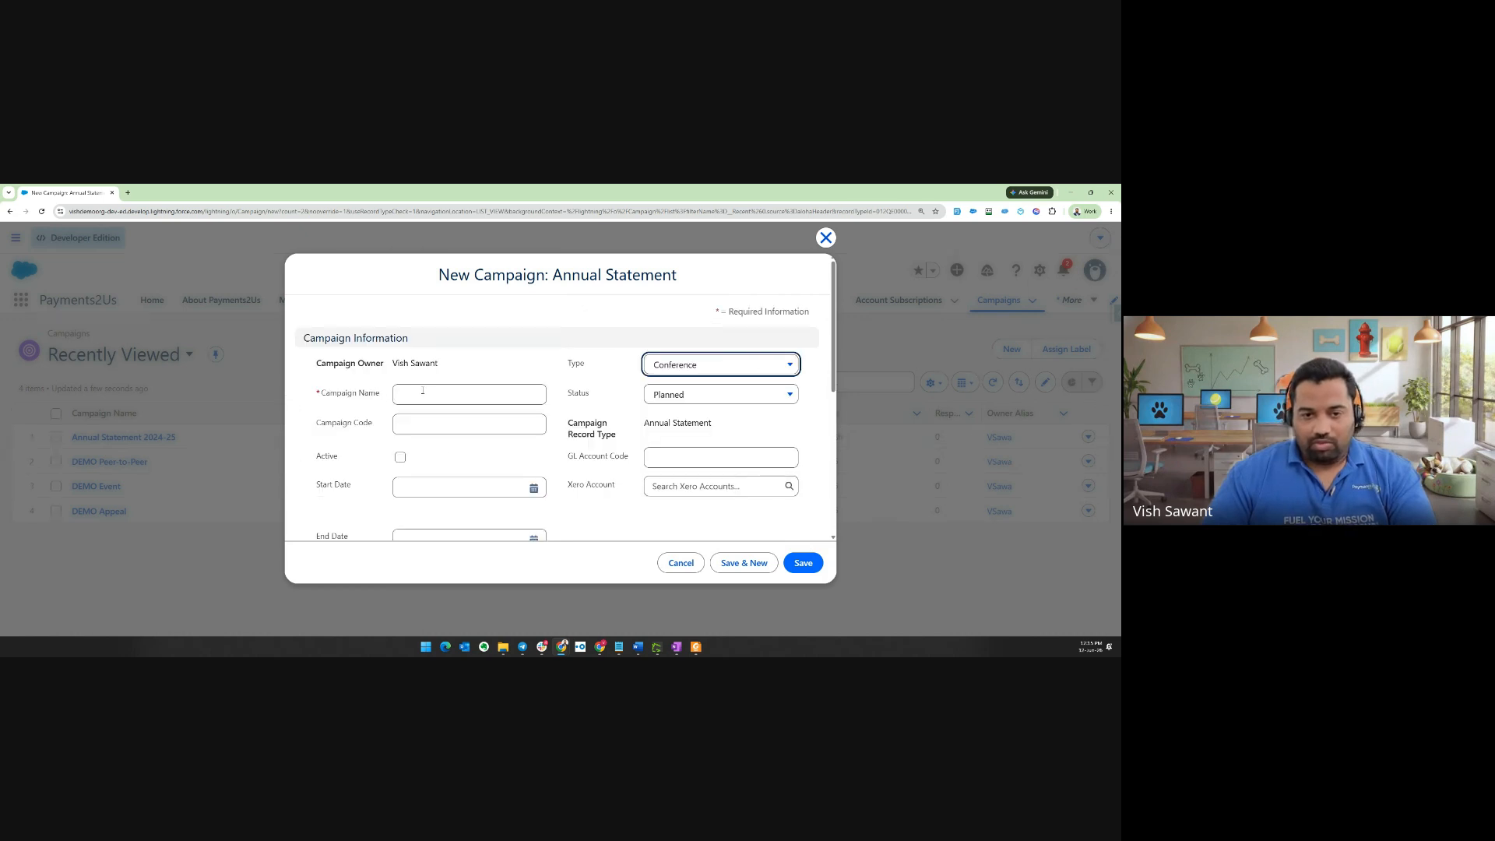
# Name the campaign Annual Statement 2025-26, reusing the copied name, and mark it as active
pyautogui.click(423, 390)
pyautogui.hotkey('ctrl', 'v')
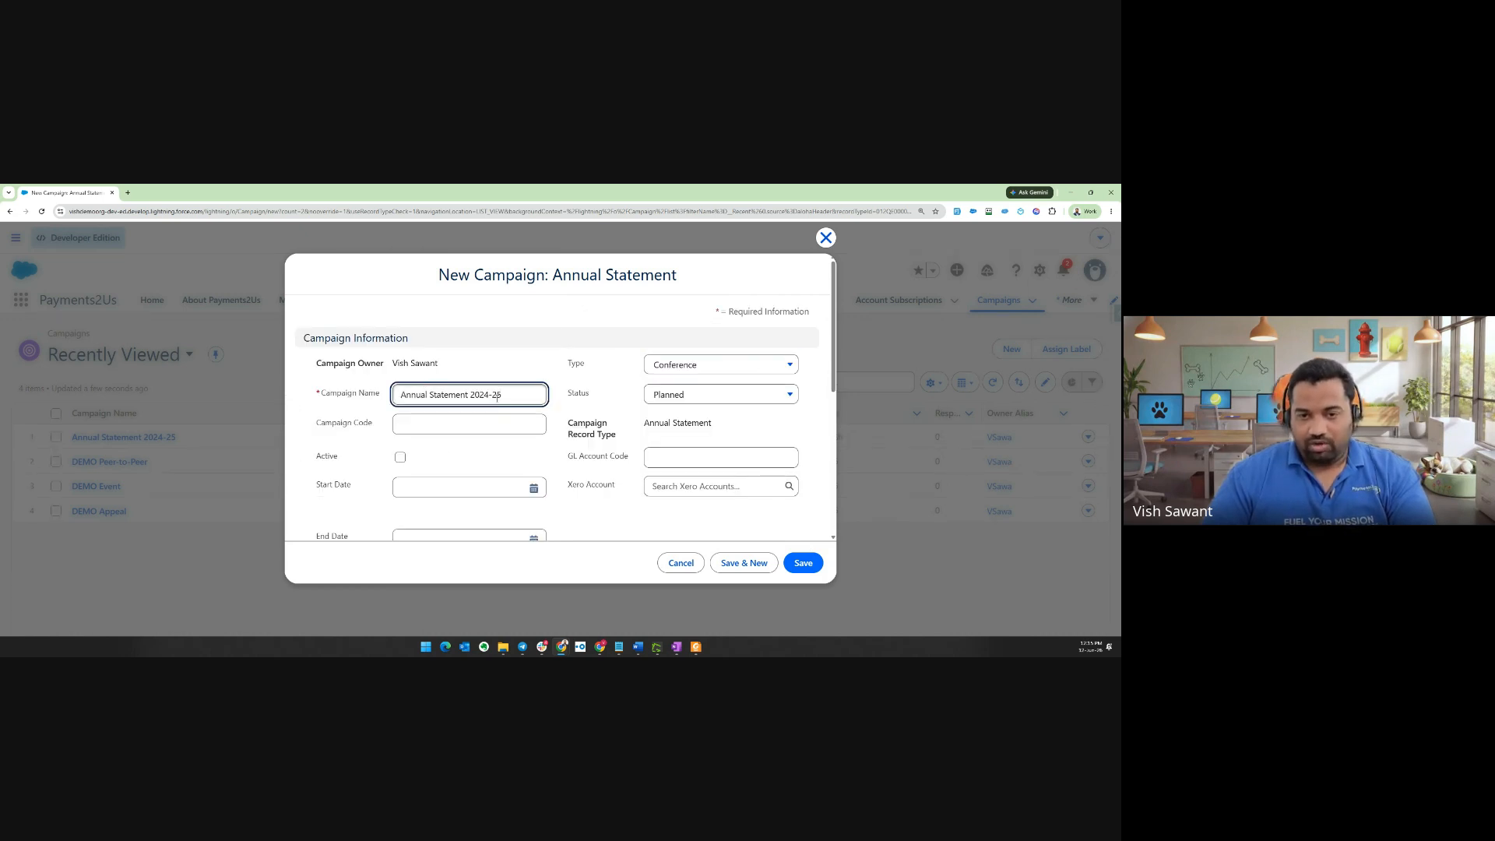
pyautogui.press('BackSpace')
pyautogui.write('5')
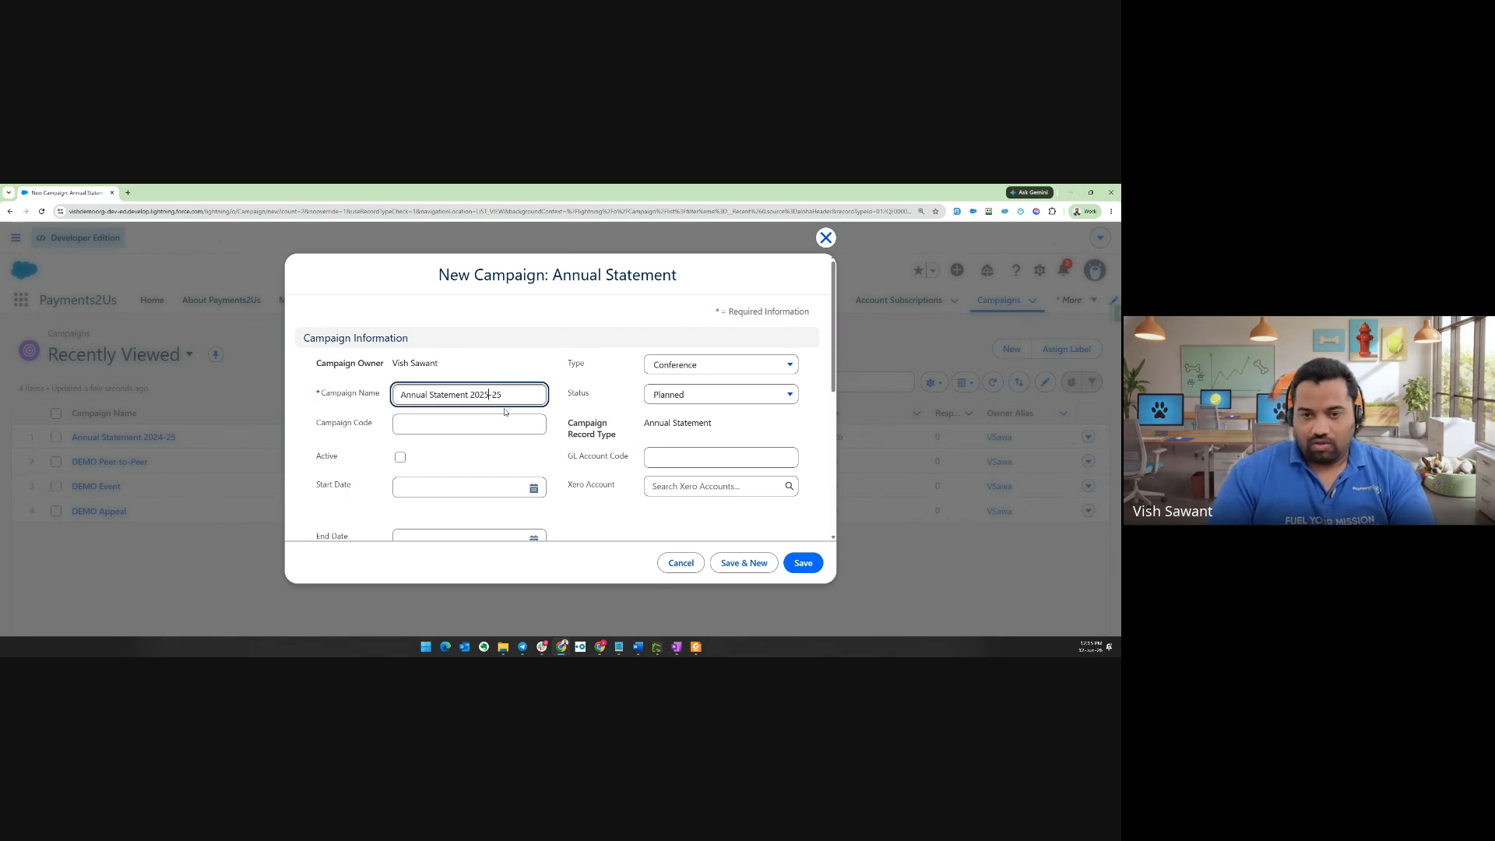
pyautogui.press('End')
pyautogui.press('BackSpace')
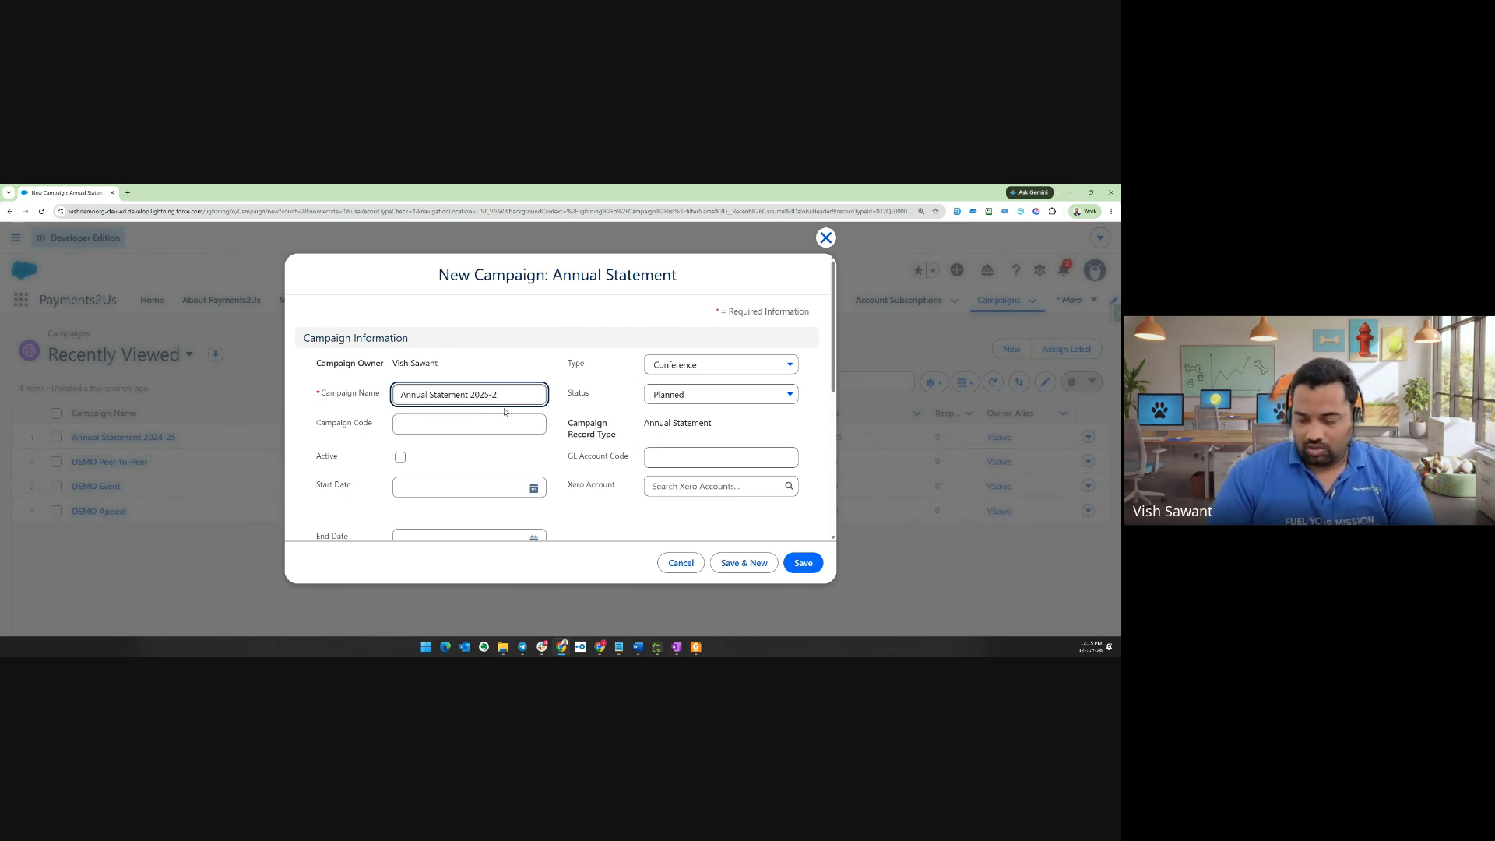
pyautogui.write('6')
pyautogui.click(521, 372)
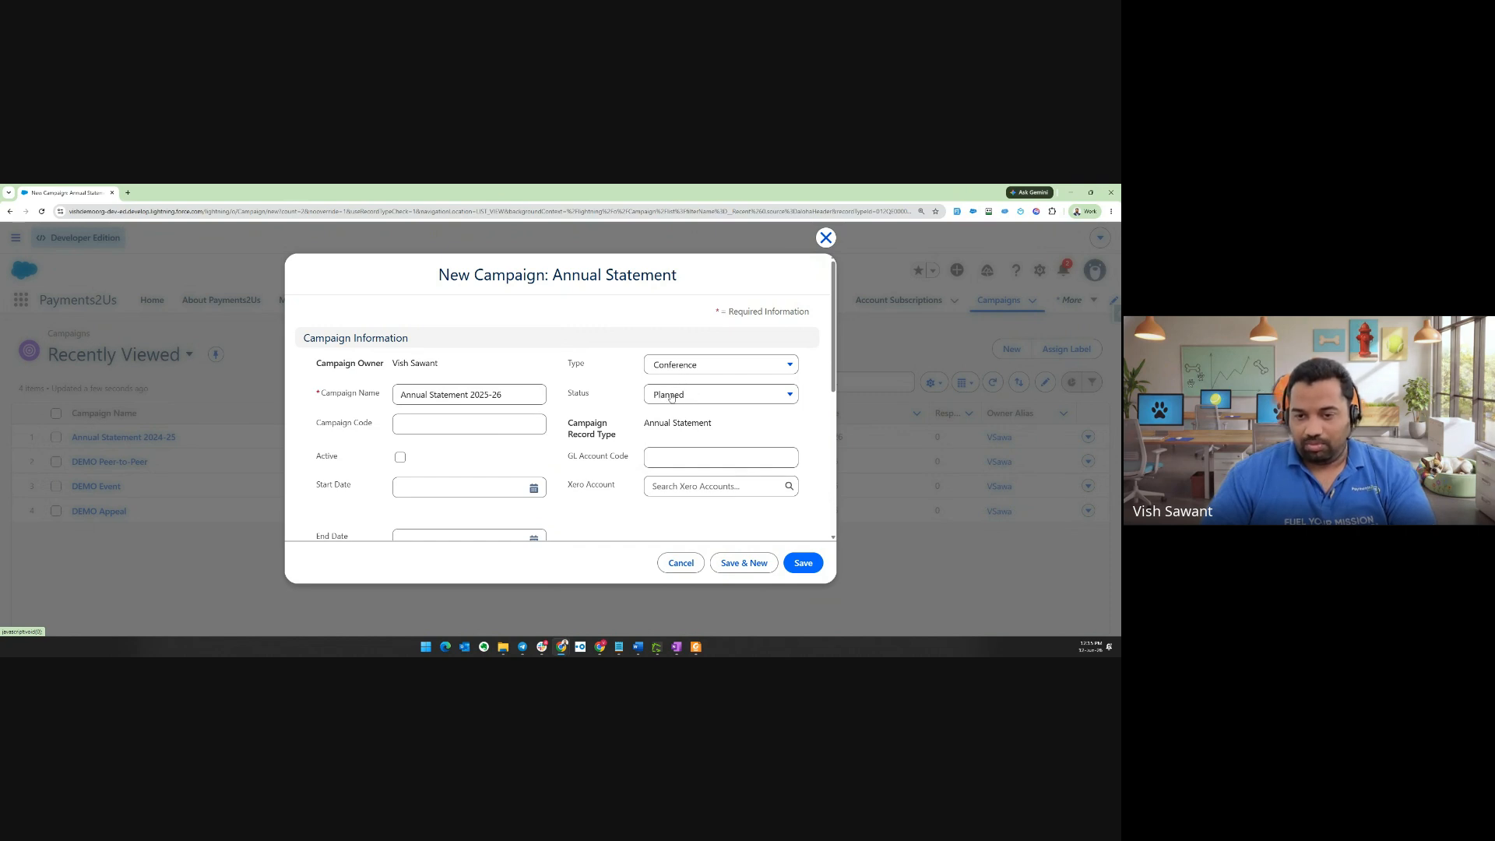
pyautogui.click(401, 457)
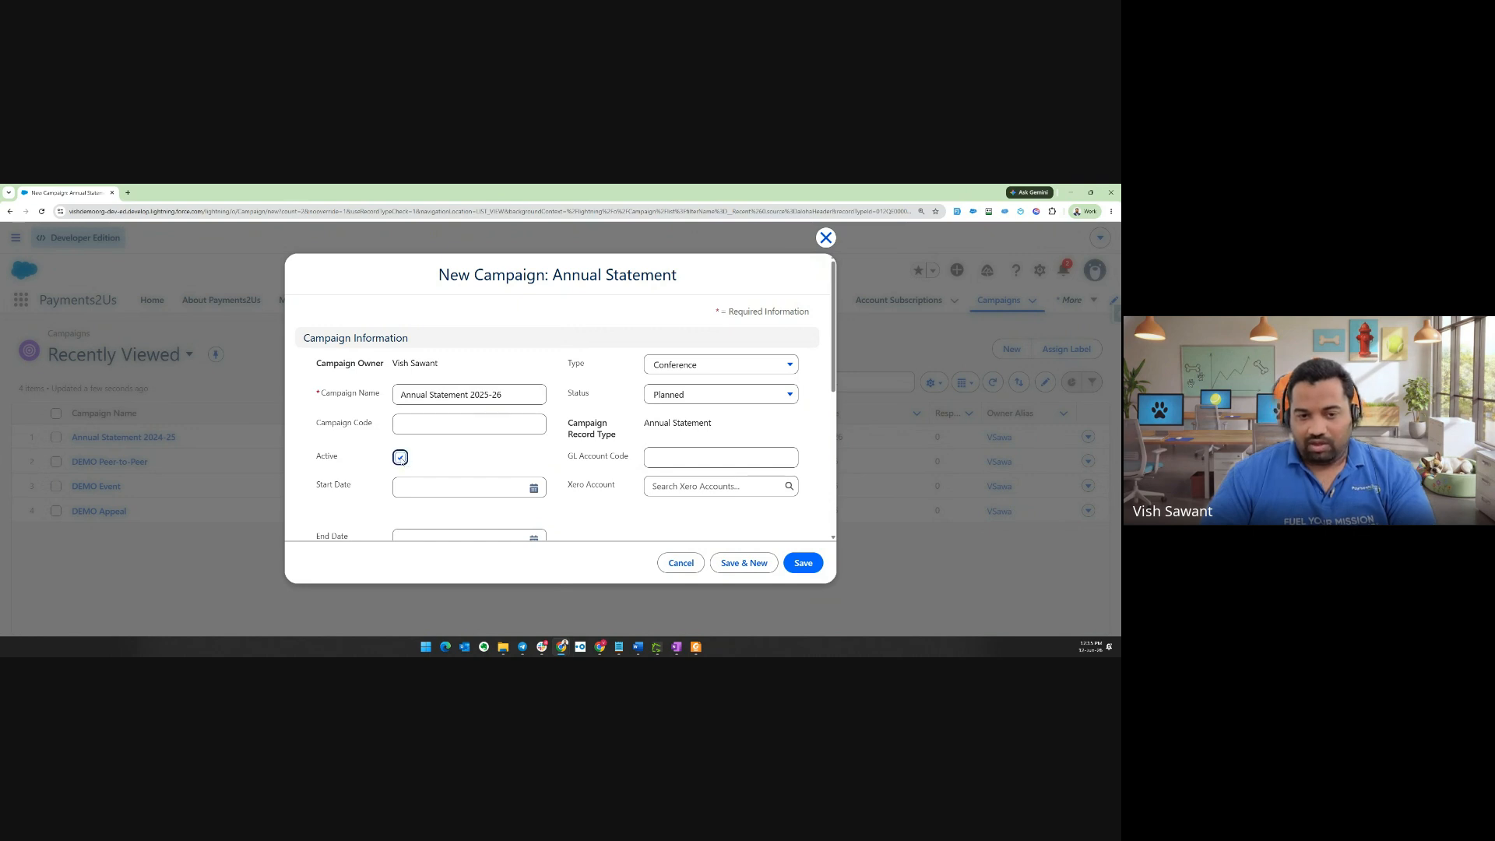
# Set the campaign's Start Date to 1/7/2025 and its End Date to 30/6/2026
pyautogui.scroll(-1, 420, 436)
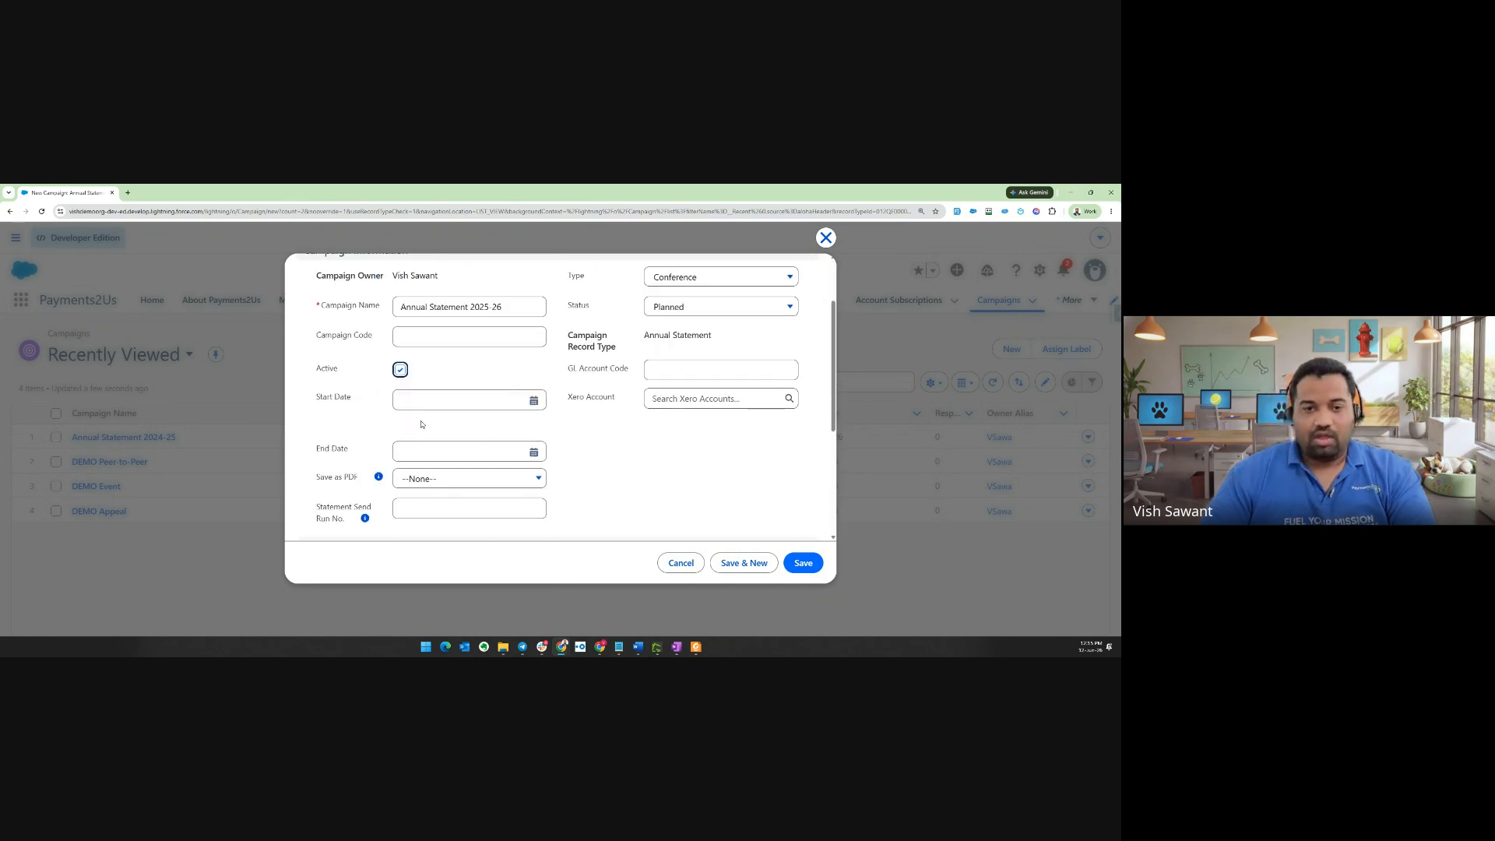
pyautogui.click(412, 400)
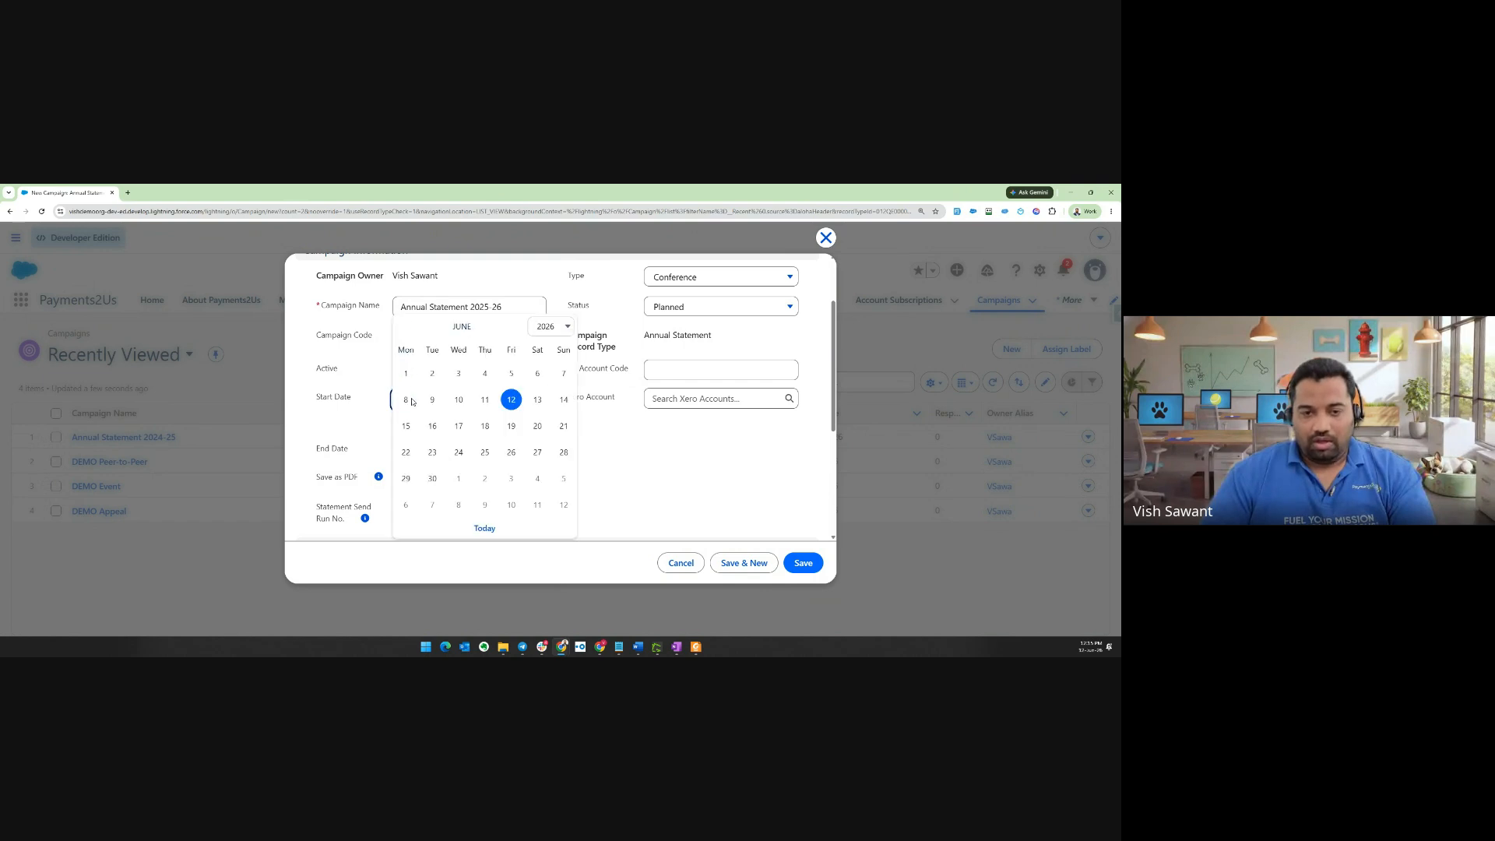
pyautogui.click(517, 325)
pyautogui.click(460, 374)
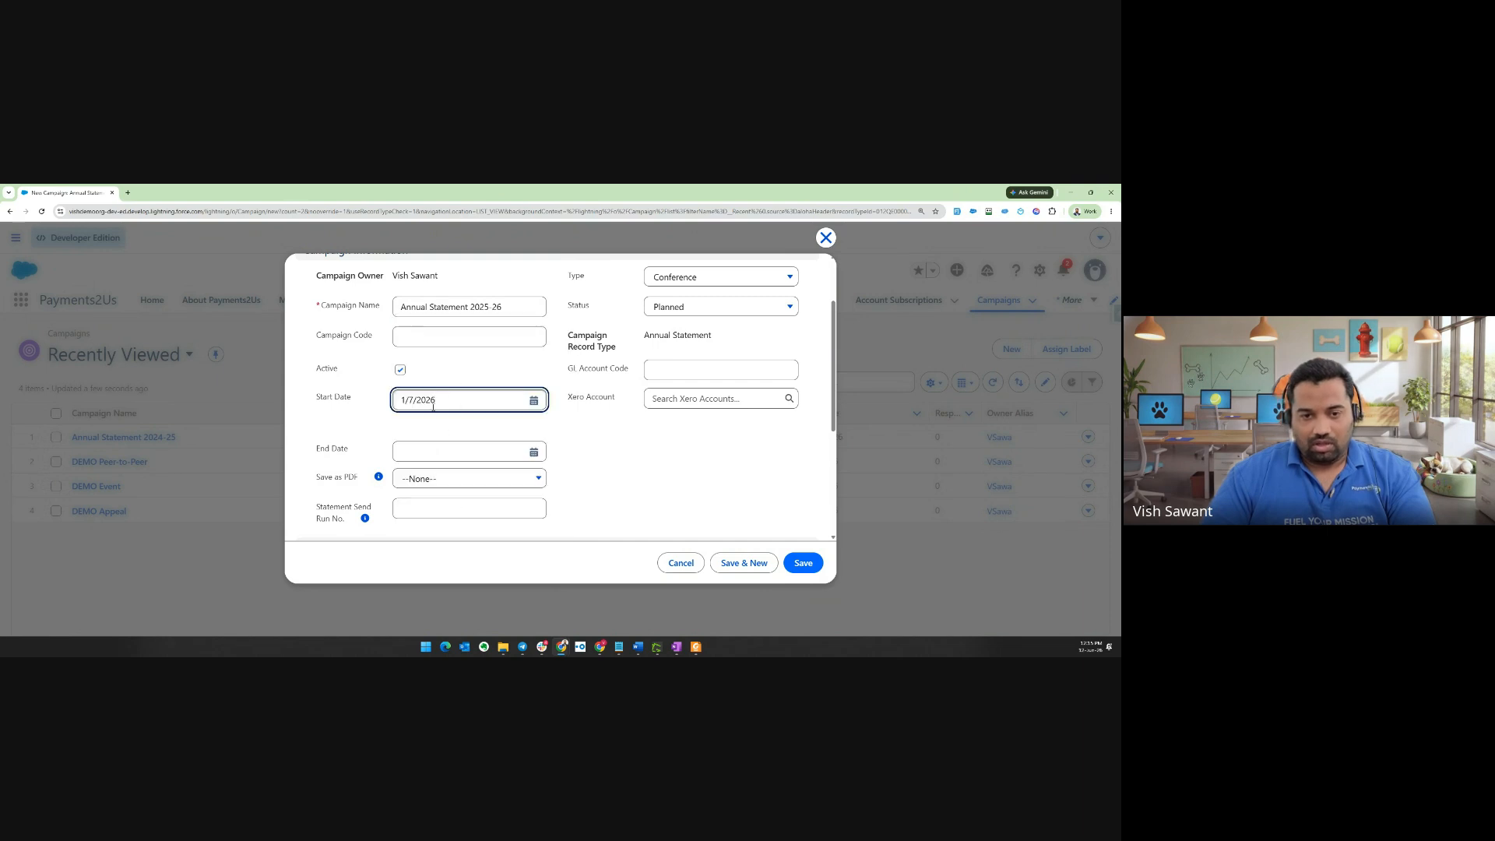
pyautogui.press('BackSpace')
pyautogui.write('5')
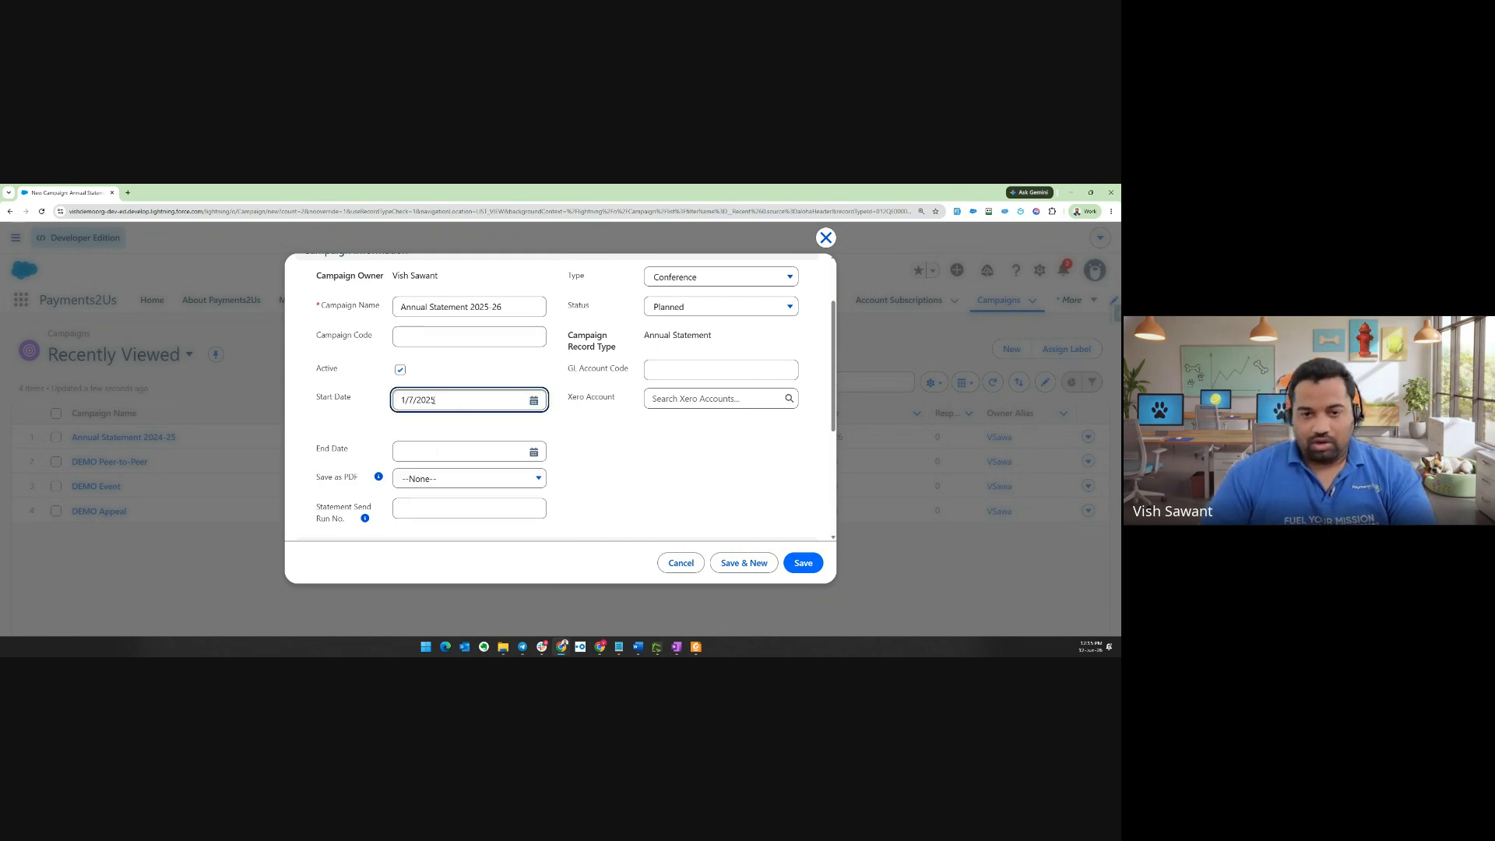
pyautogui.click(423, 452)
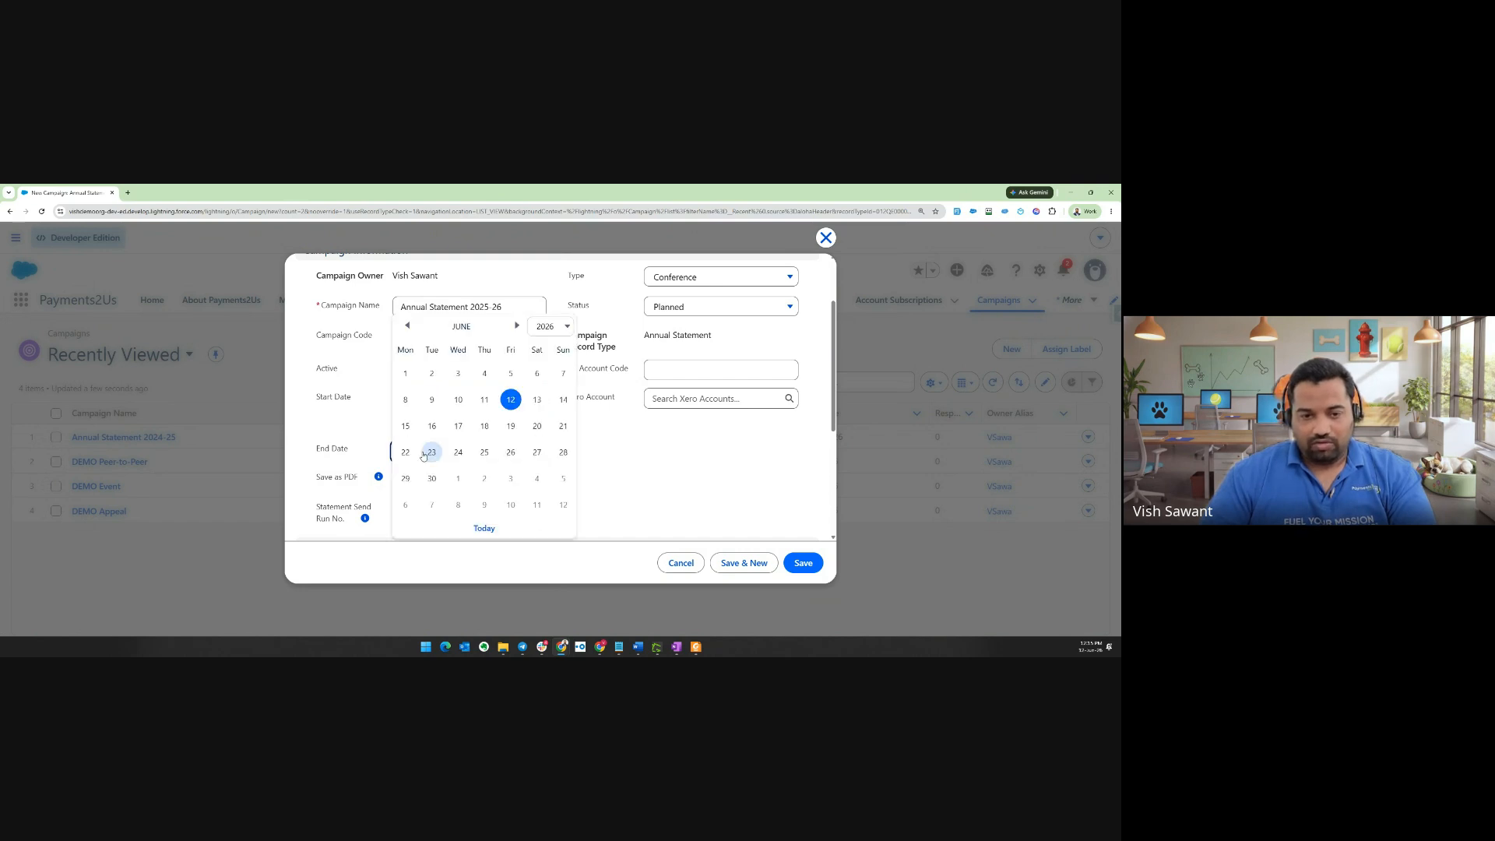
pyautogui.click(431, 479)
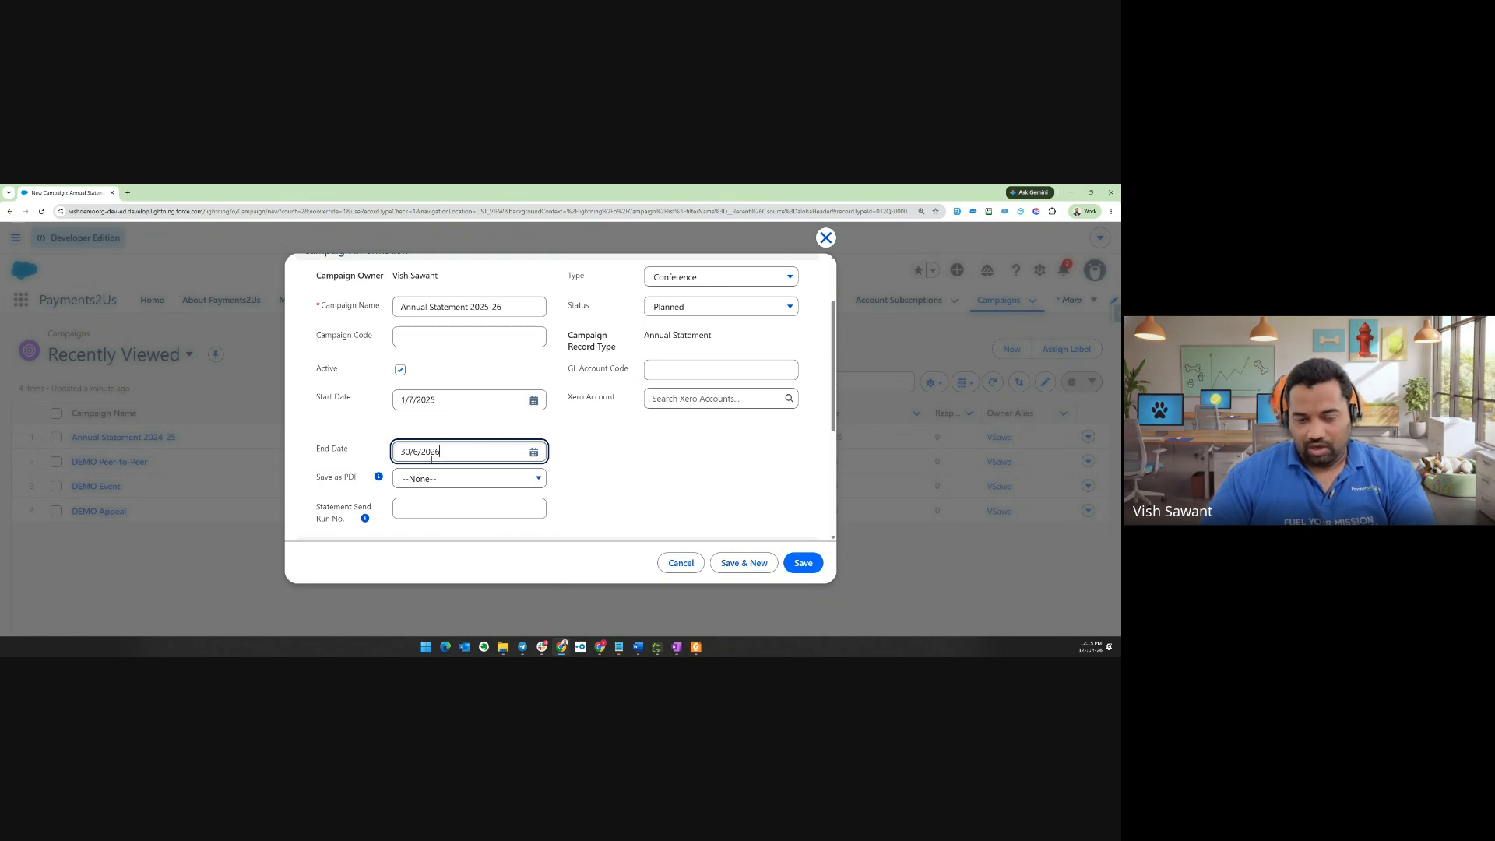
pyautogui.click(590, 456)
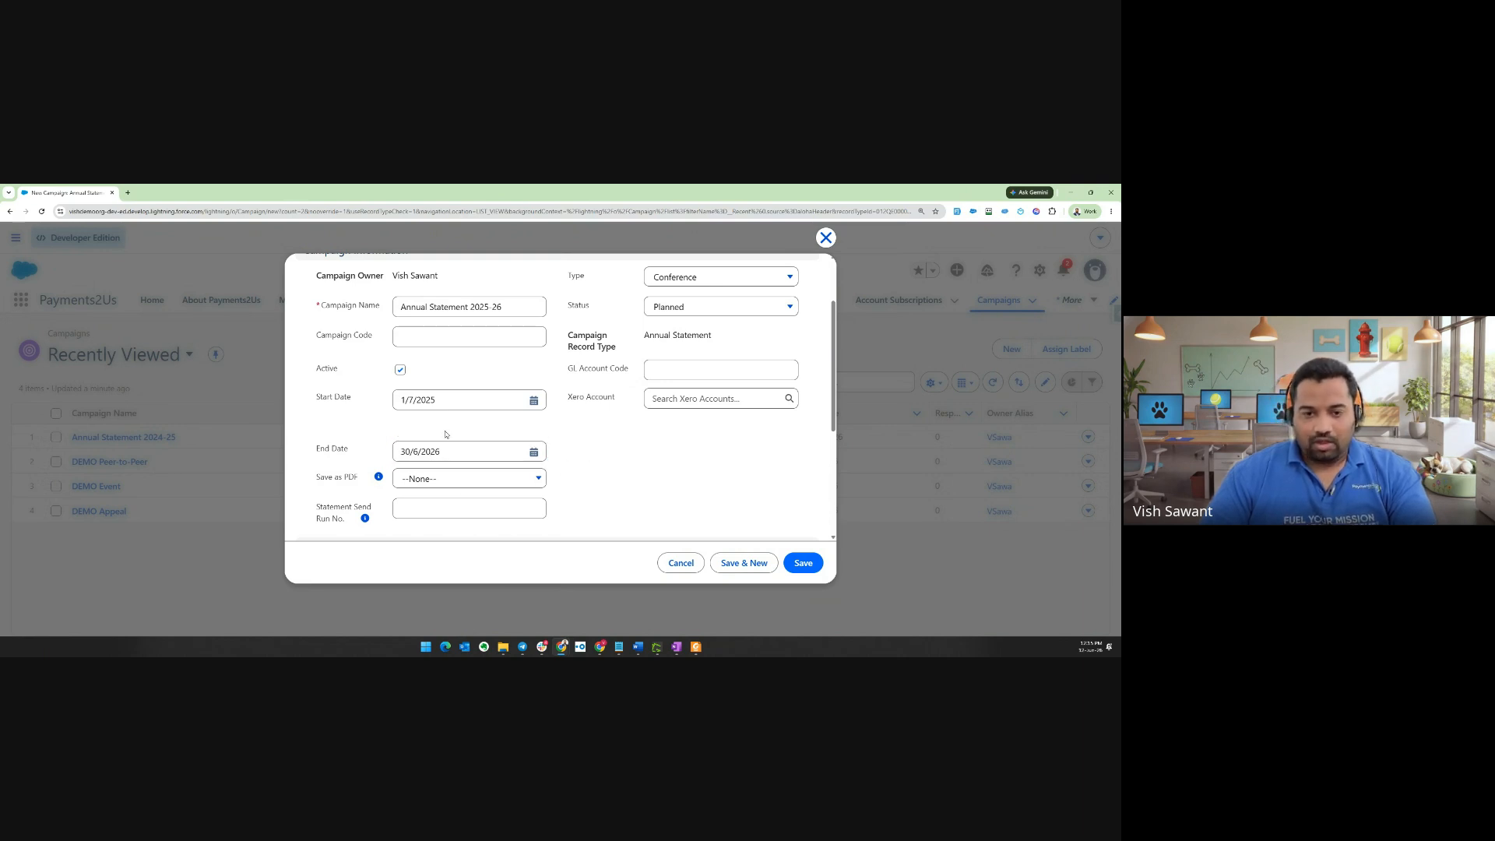
# Review the campaign's Save as PDF options and select Yes - All Contacts
pyautogui.moveTo(358, 478); pyautogui.dragTo(315, 479)
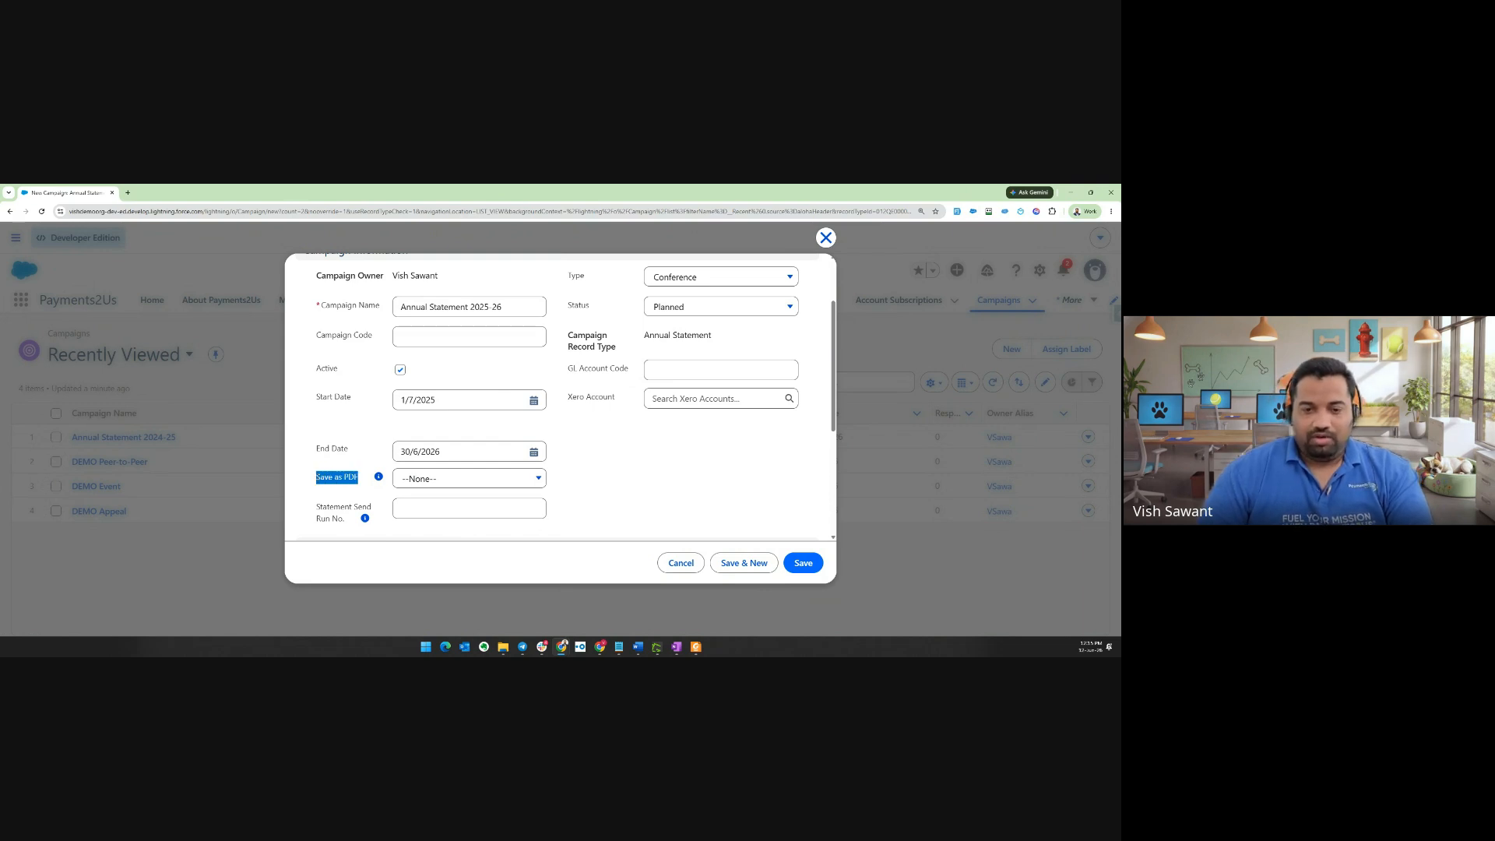
pyautogui.click(425, 488)
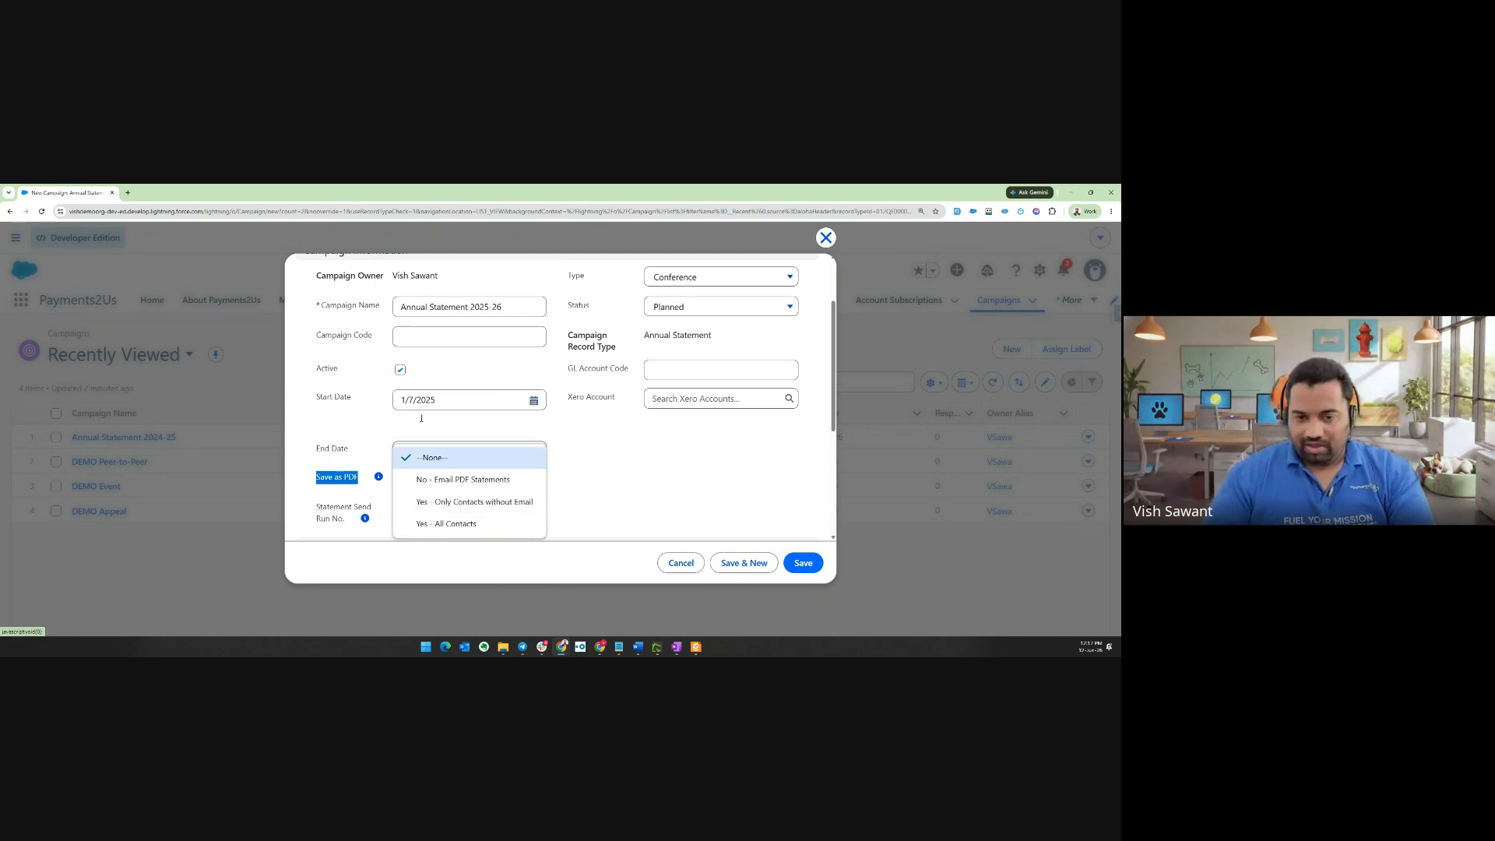
pyautogui.click(436, 525)
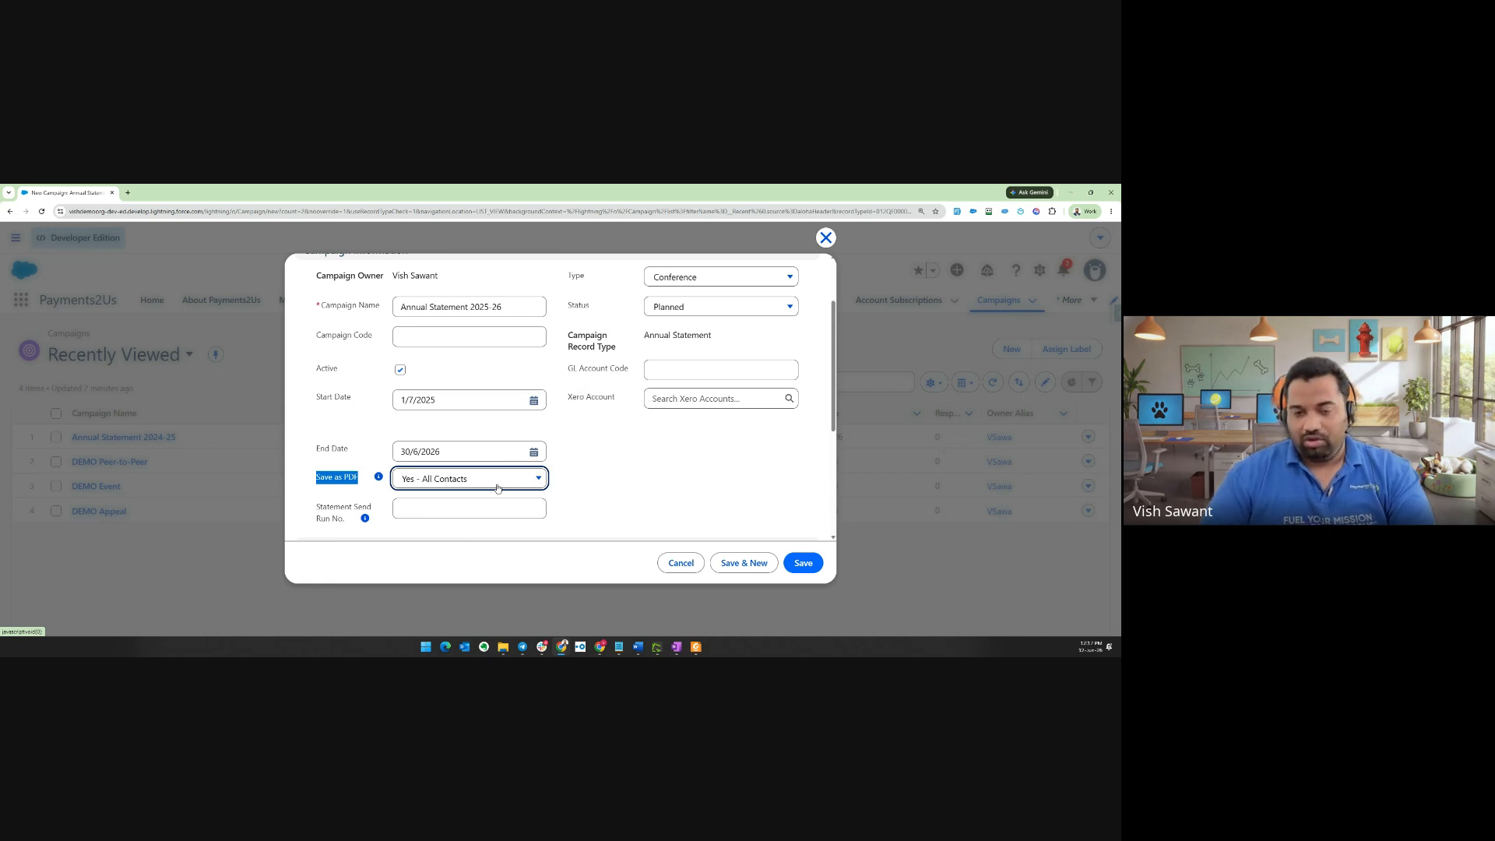
pyautogui.click(587, 457)
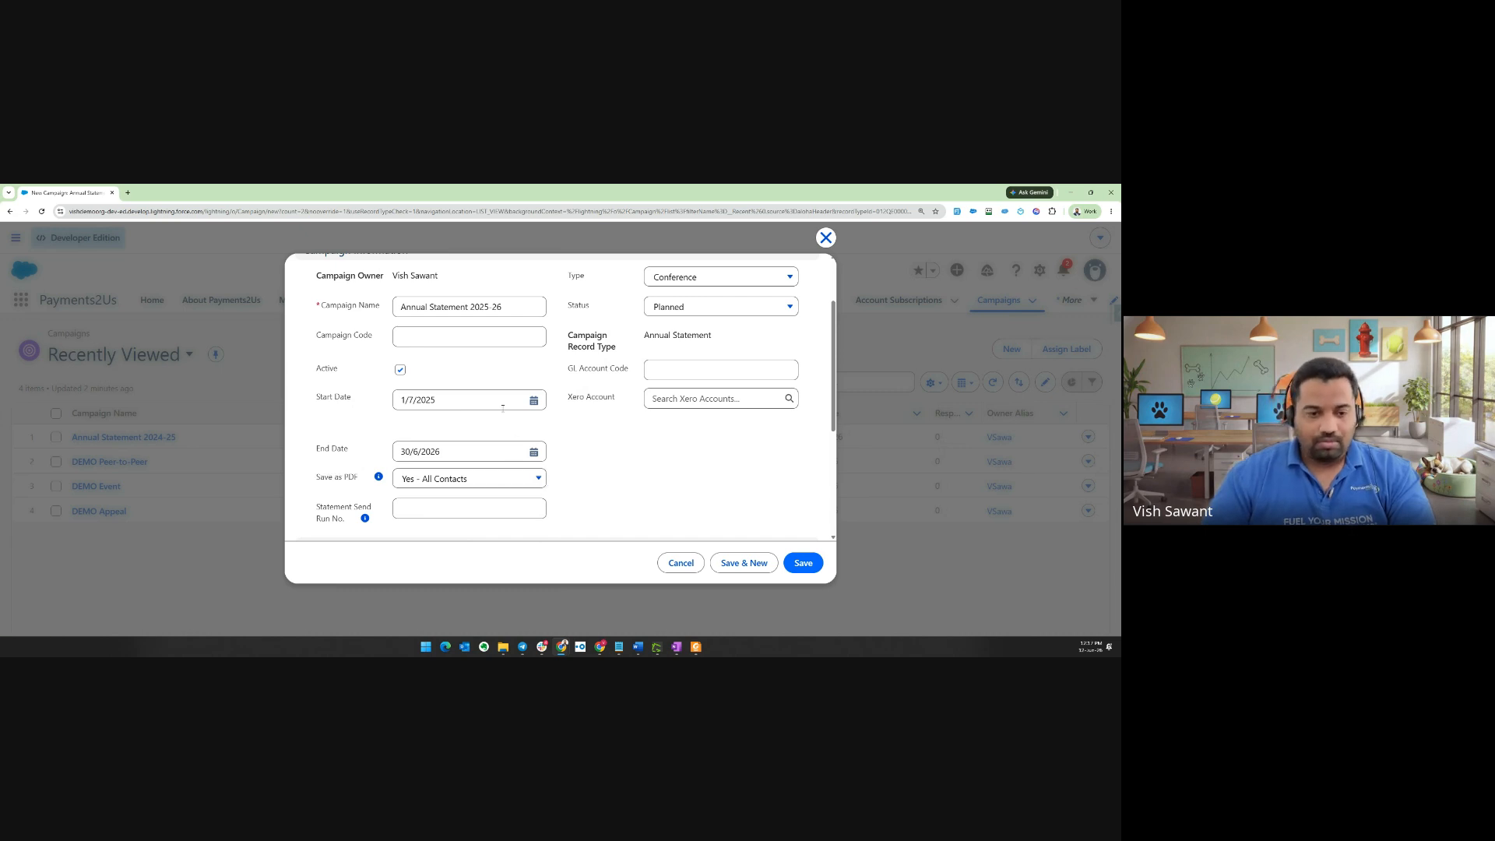
pyautogui.scroll(-1, 354, 473)
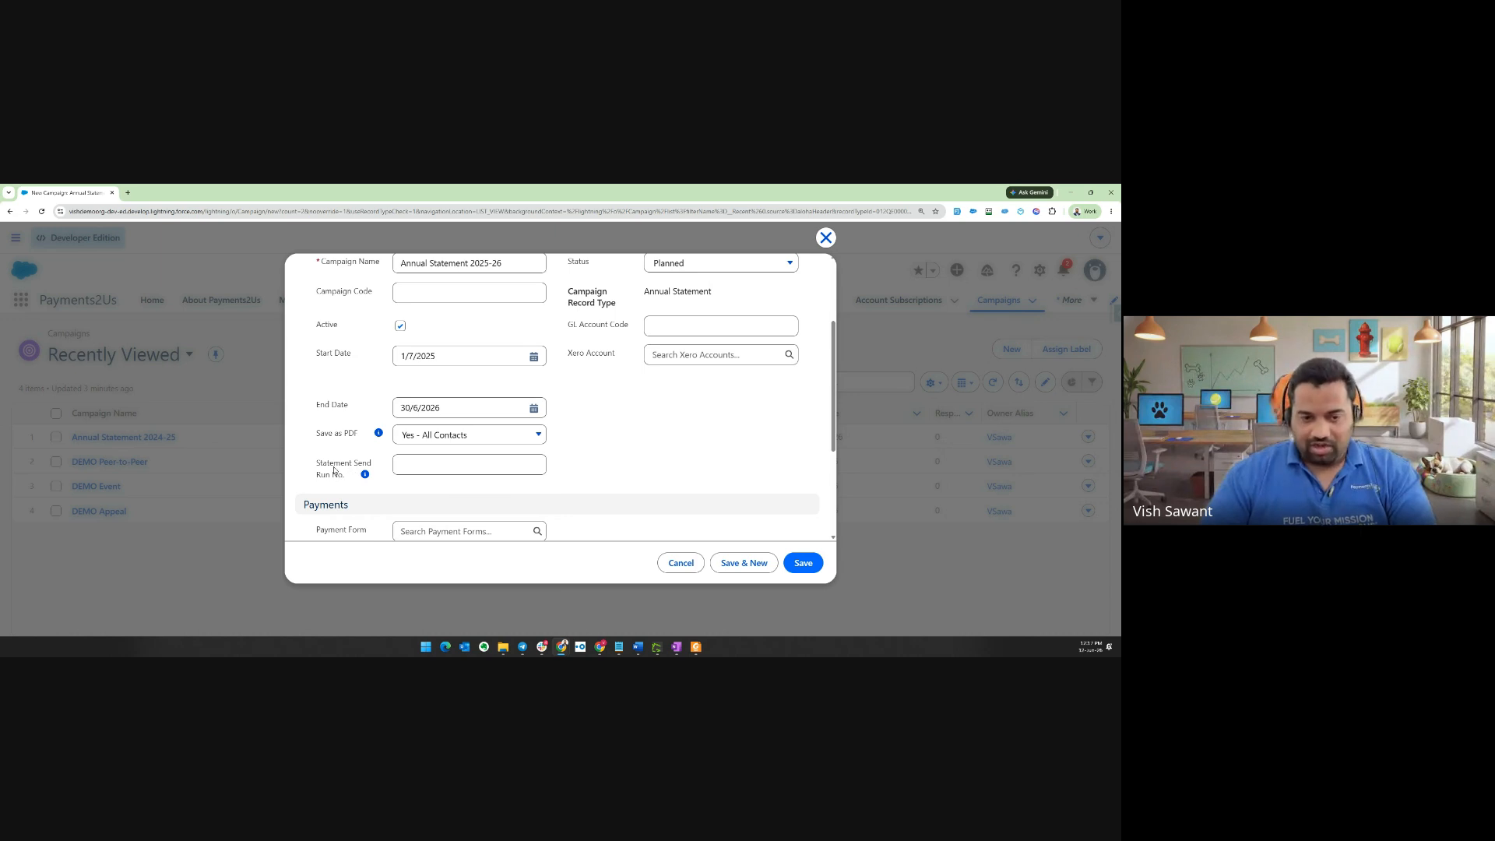
# Set the campaign's Statement Send Run No. to 1, choose Annual Statement 2024-25 as its statement letter, and save the campaign
pyautogui.click(404, 464)
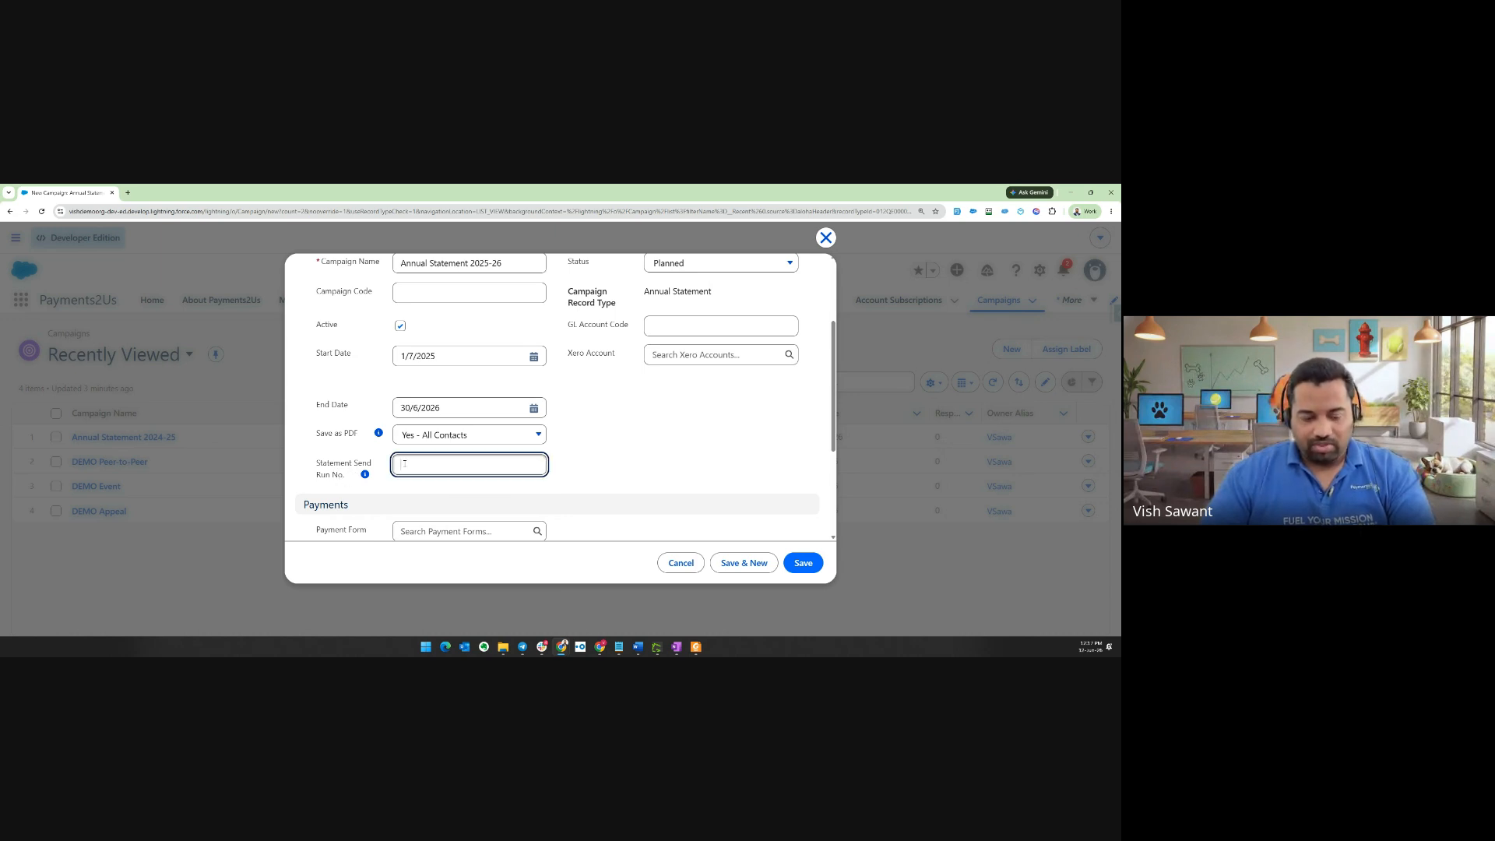
pyautogui.write('1')
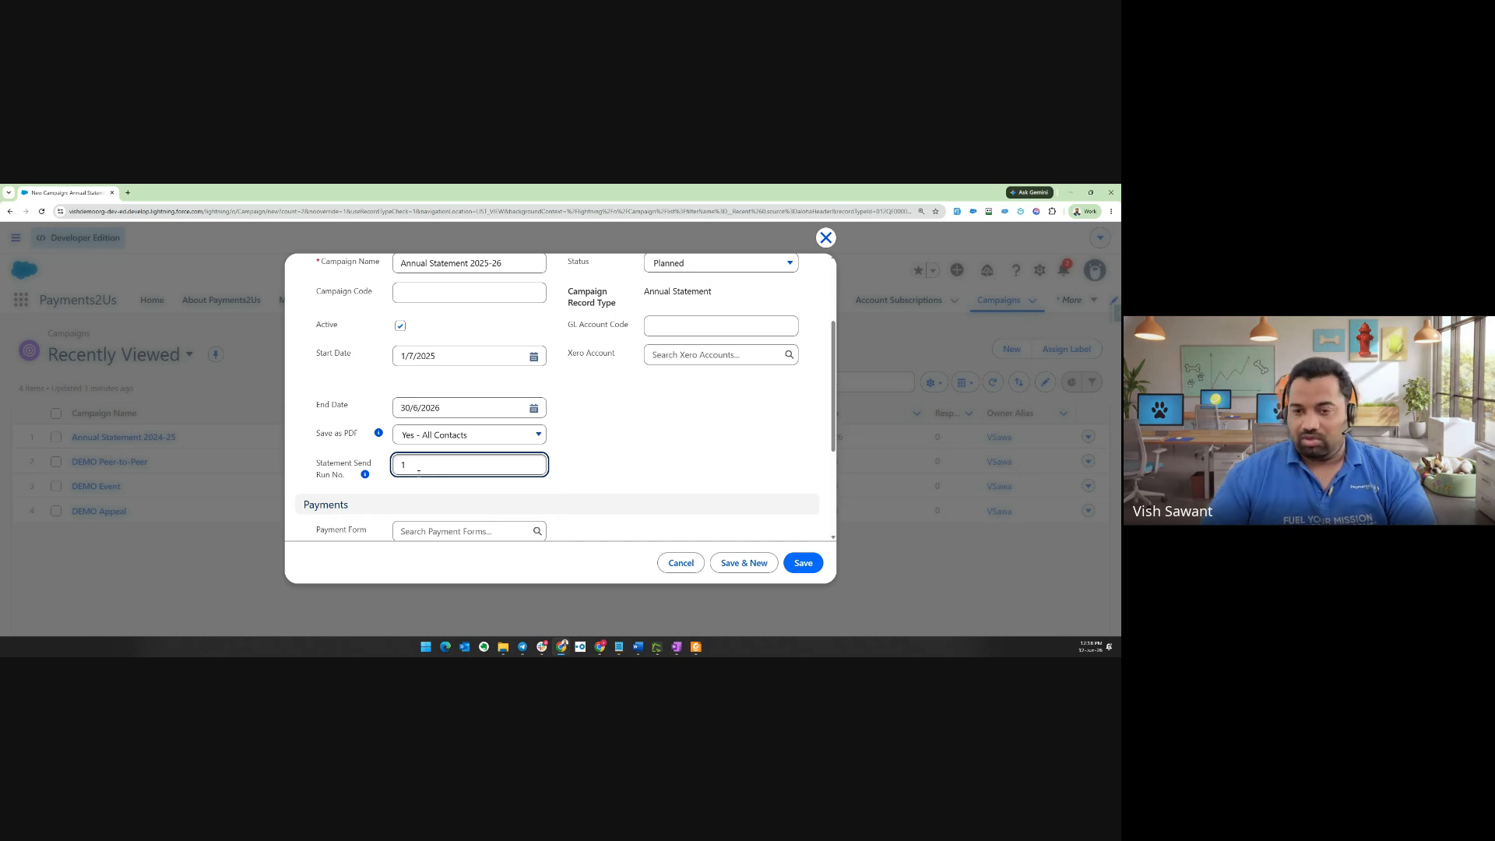
pyautogui.scroll(-2, 460, 481)
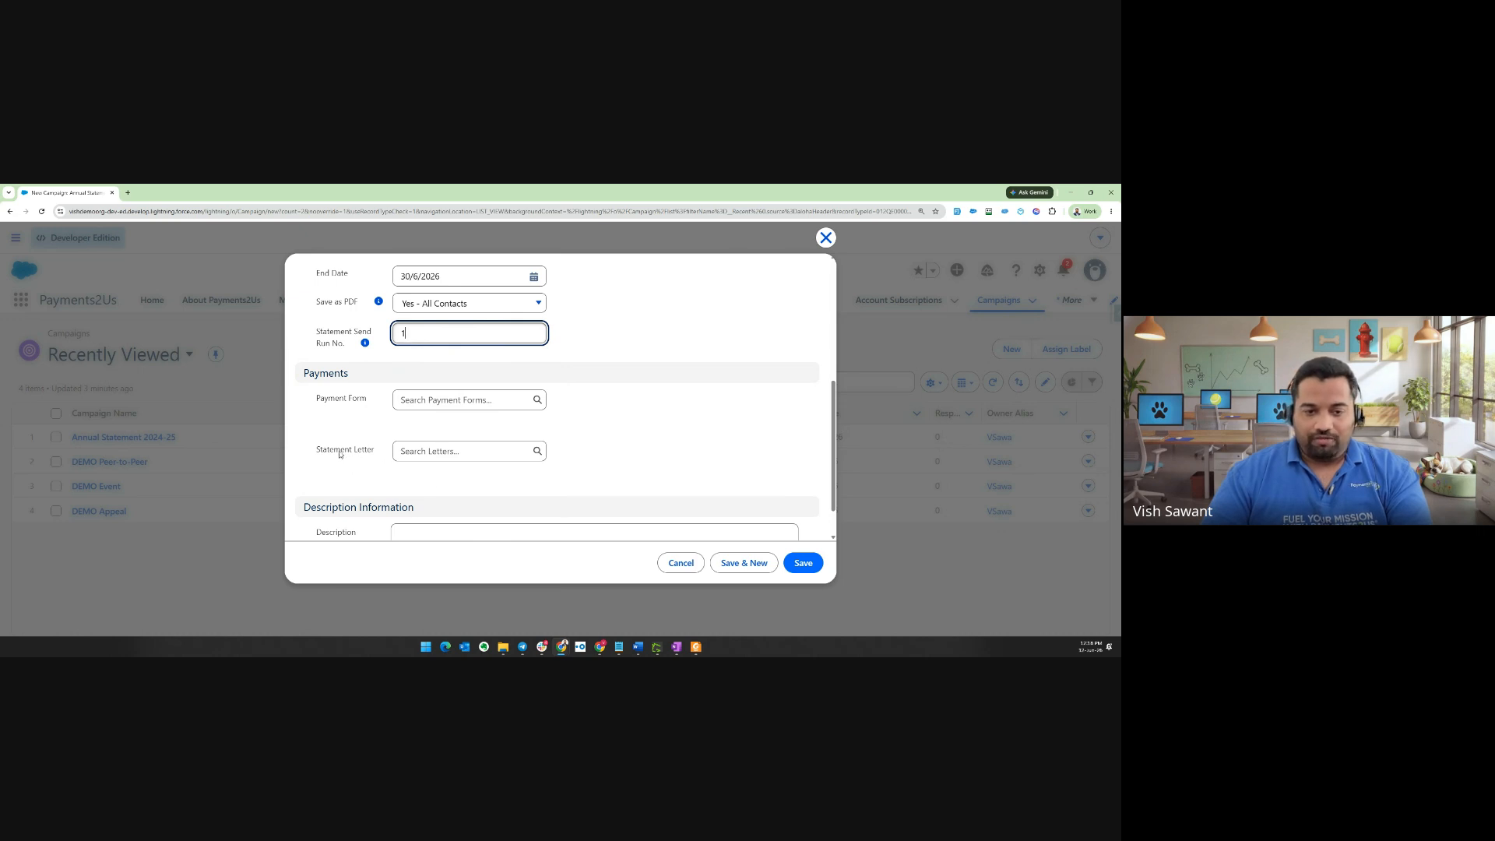
pyautogui.click(425, 452)
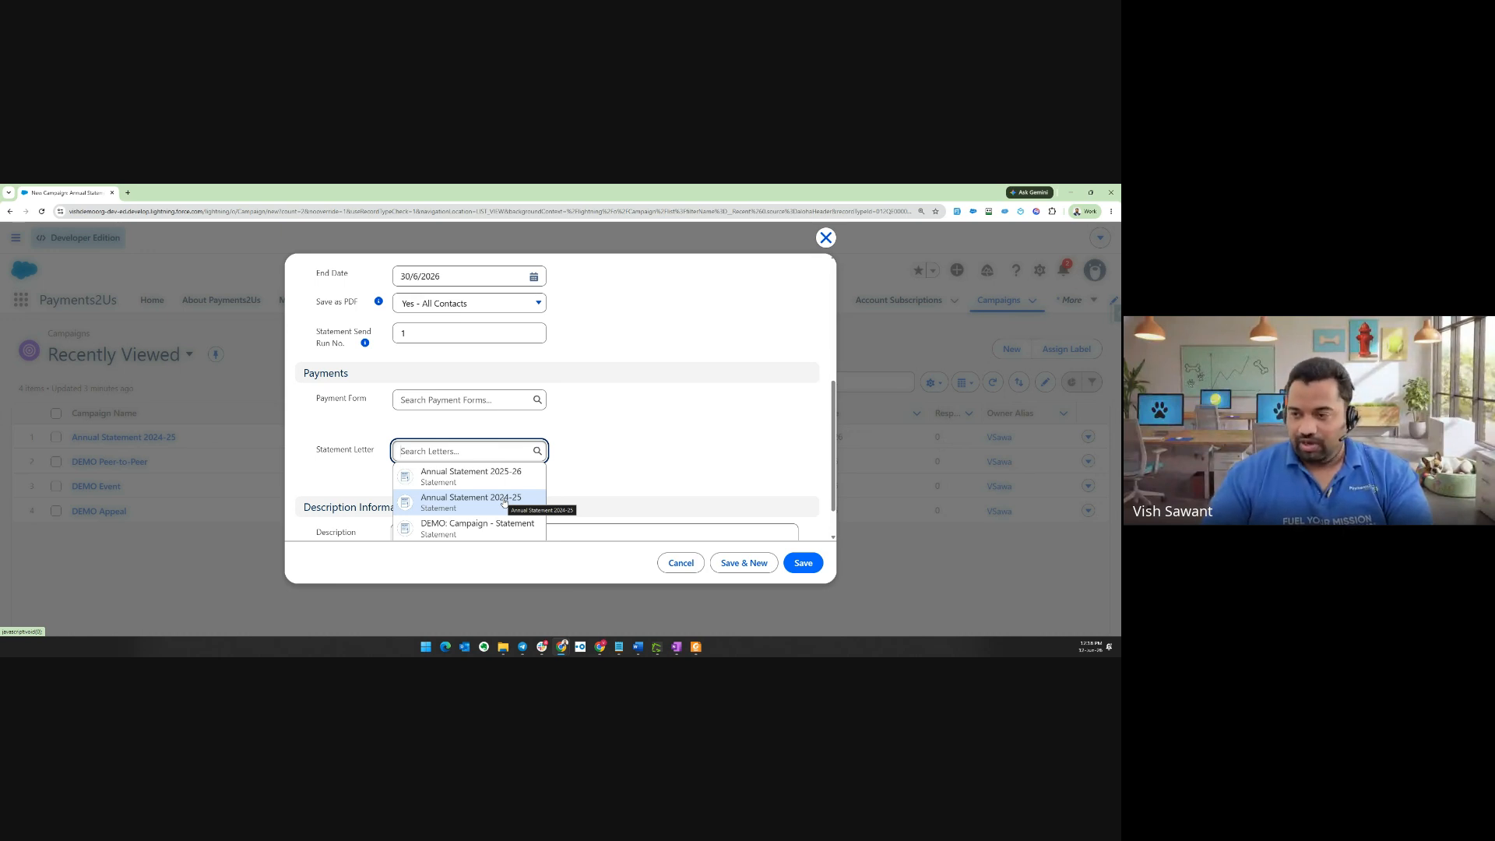
pyautogui.click(456, 500)
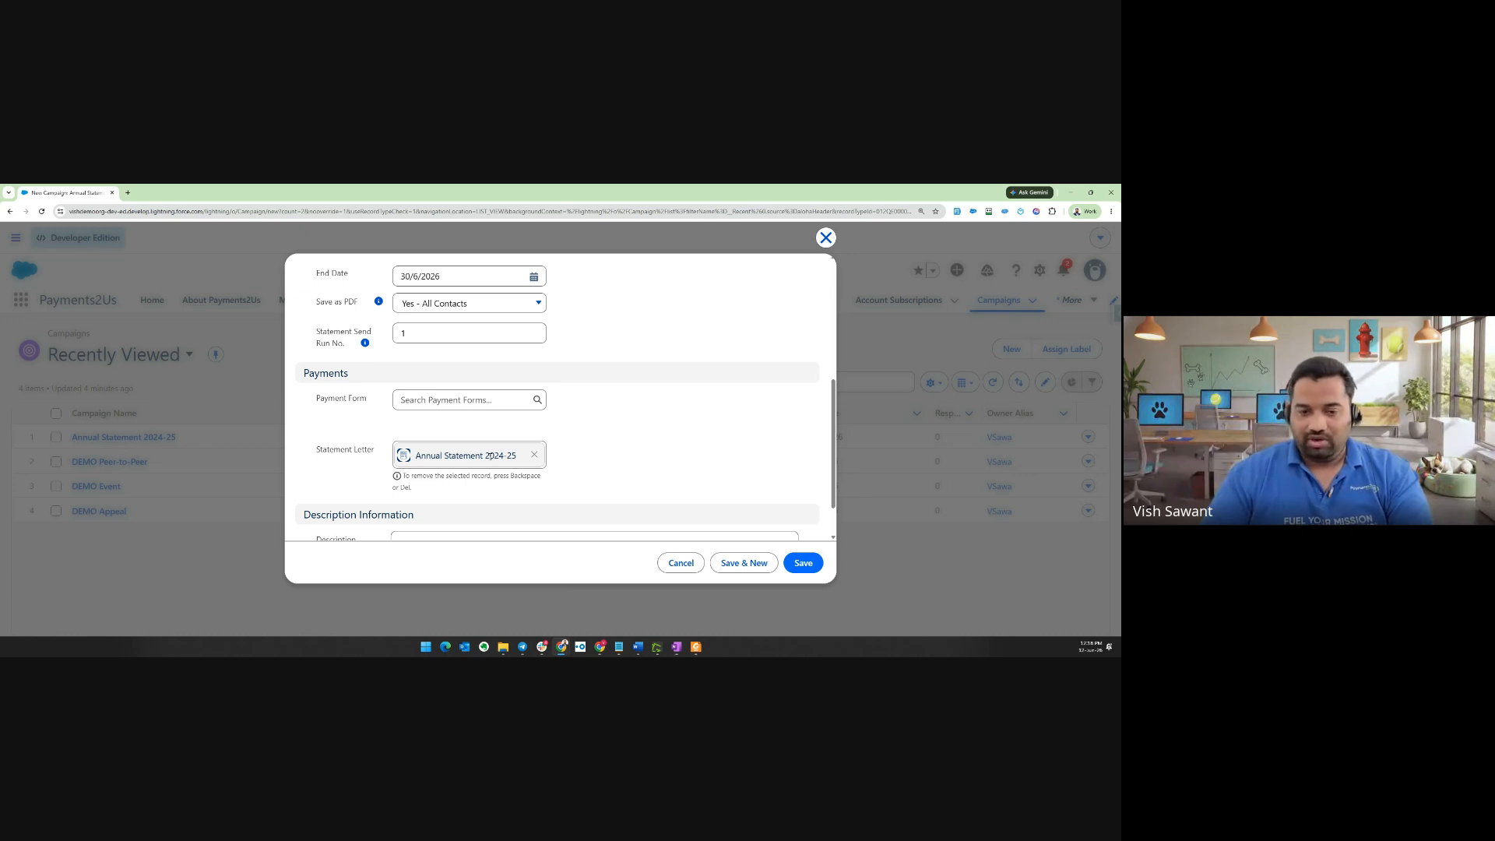
pyautogui.scroll(-2, 483, 450)
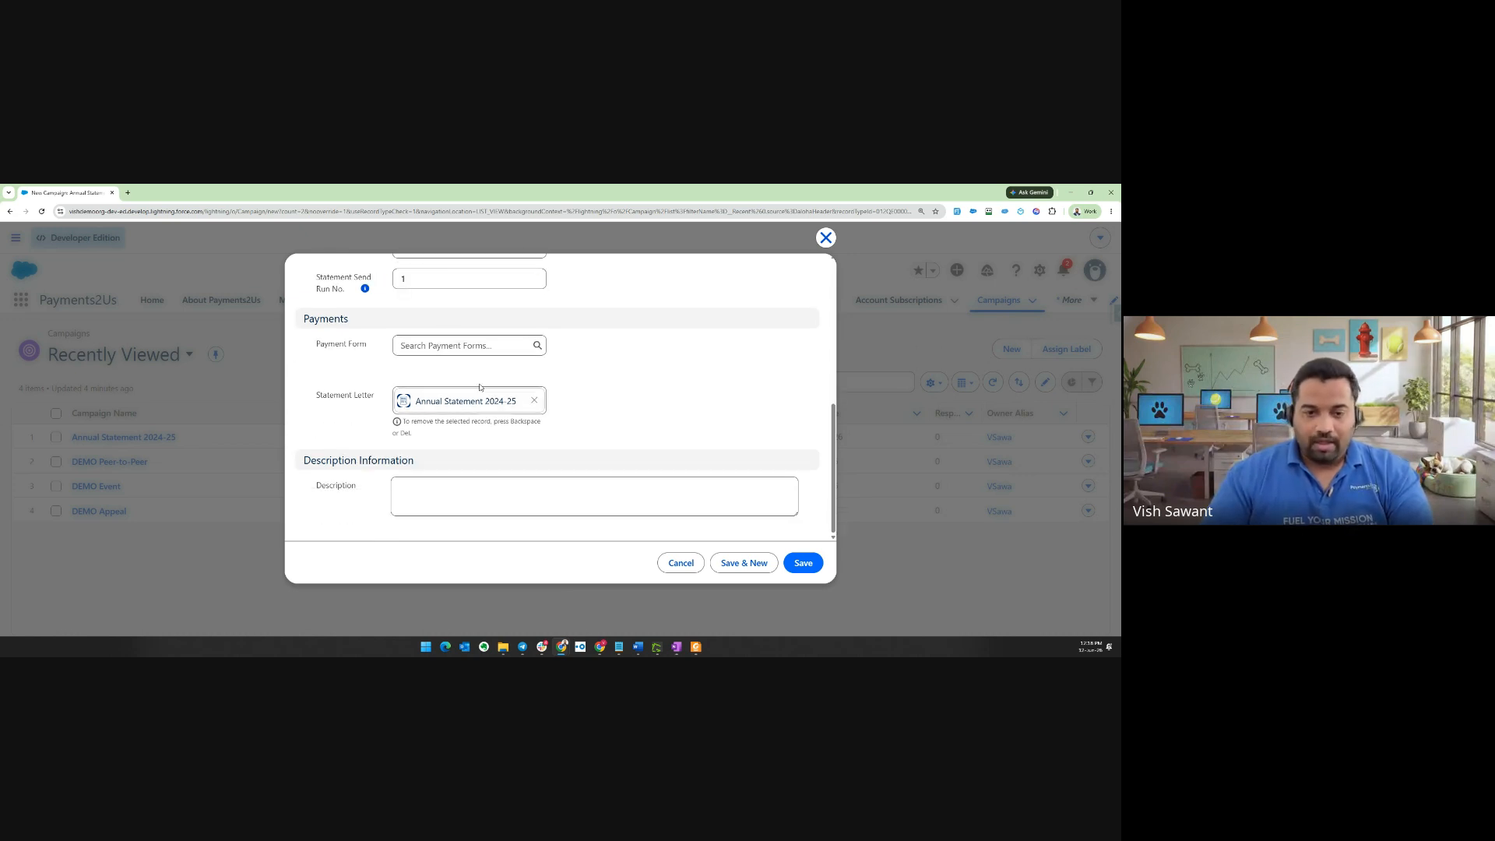
pyautogui.click(805, 562)
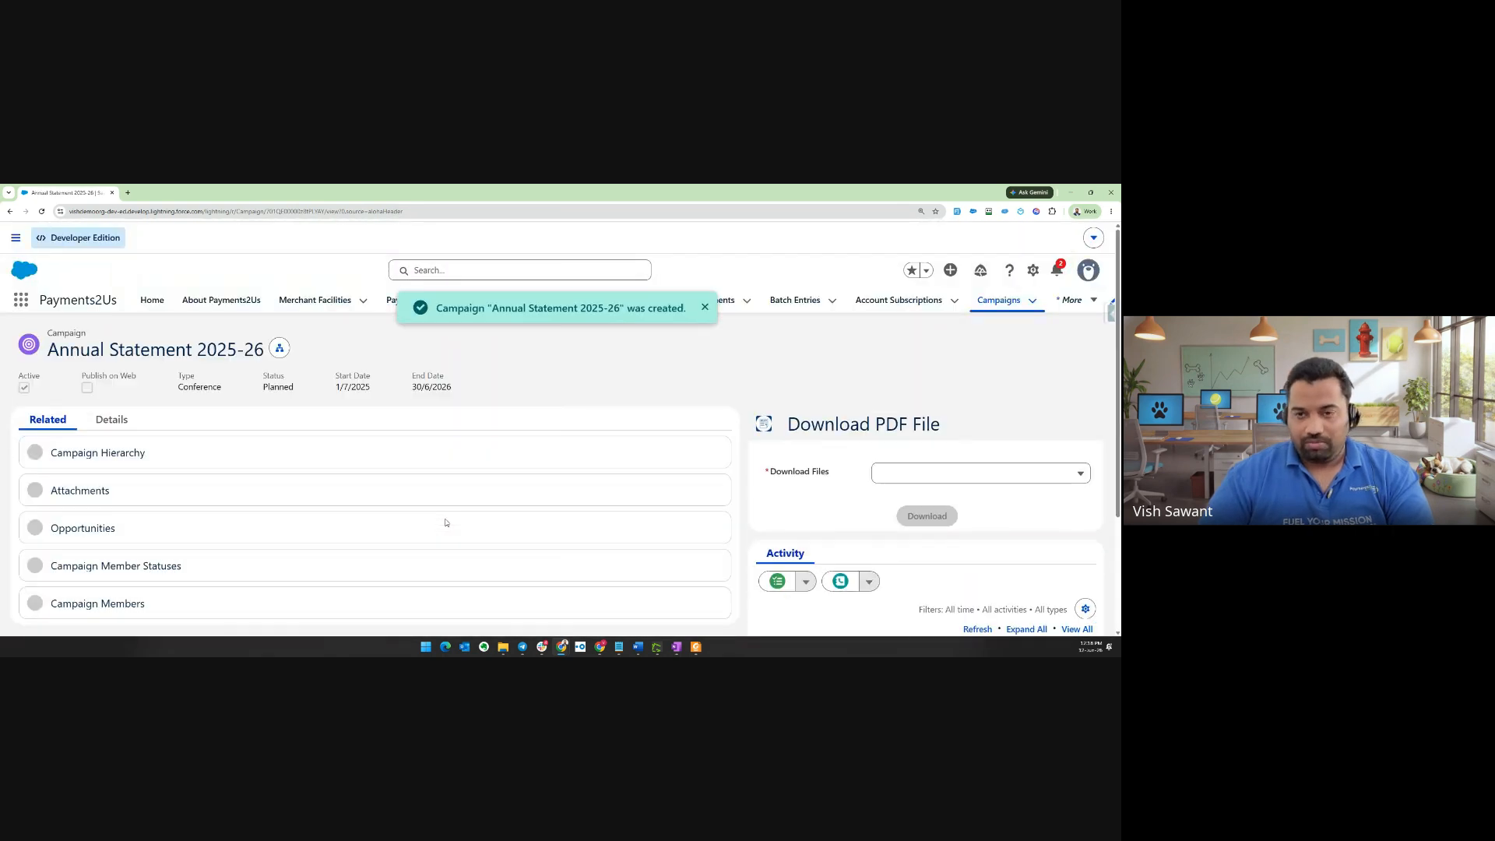
# Review the saved campaign's details, including its dates, Save as PDF option, send run number and statement letter
pyautogui.click(112, 420)
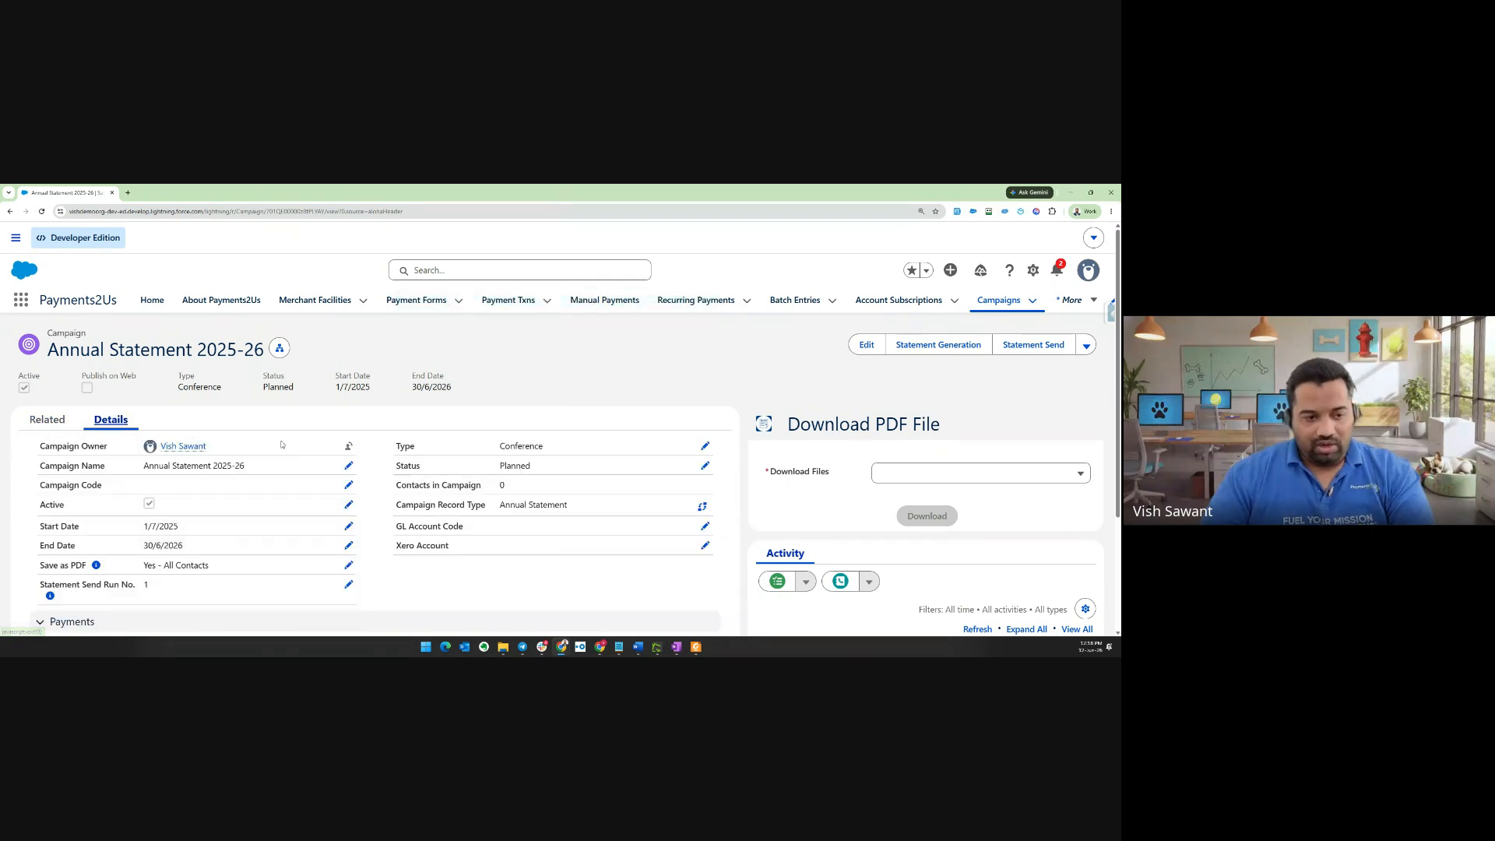
pyautogui.scroll(-1, 151, 481)
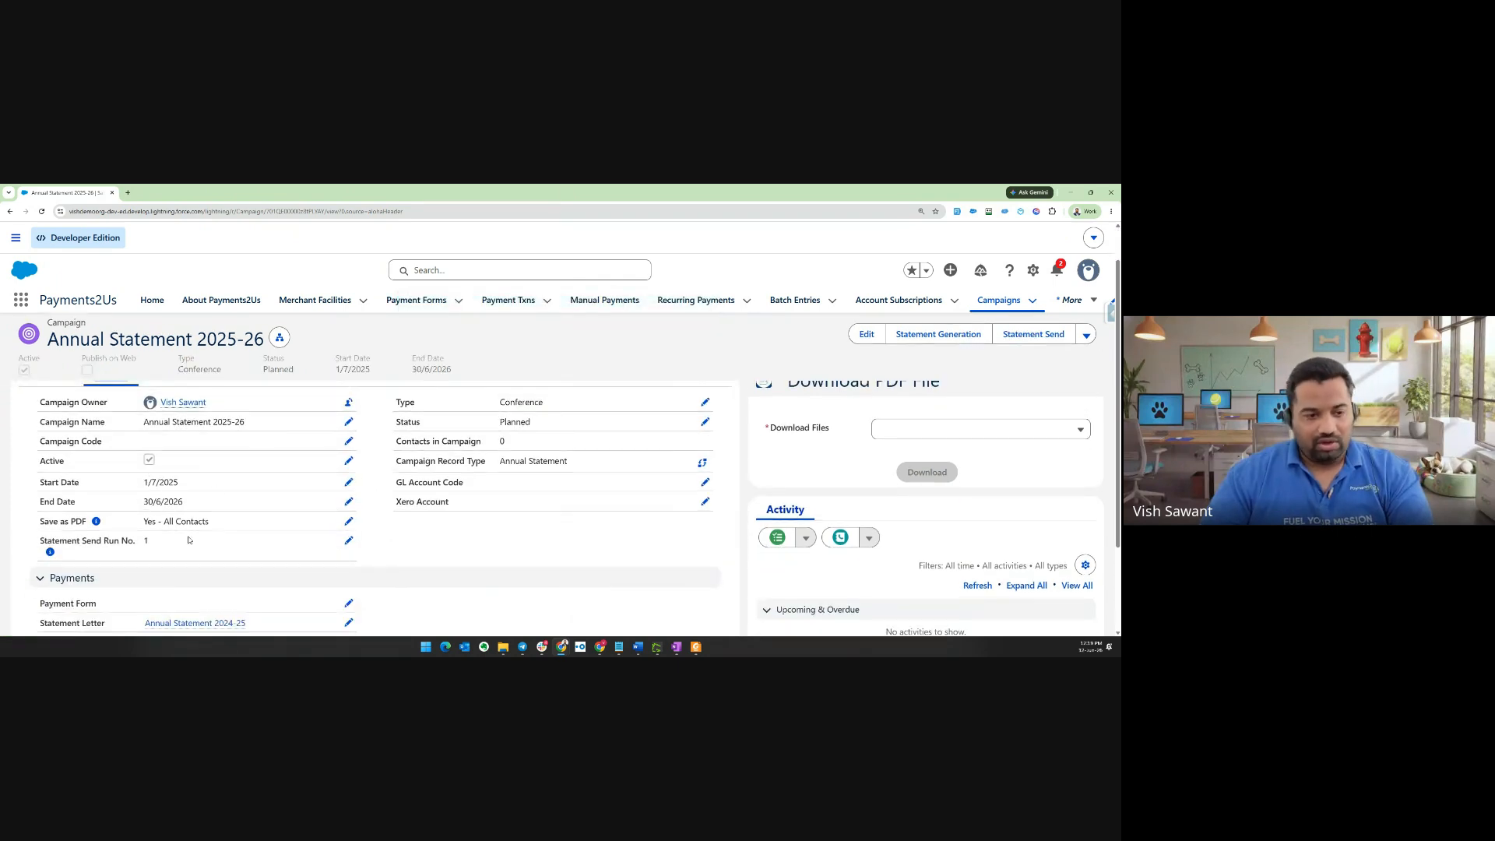
pyautogui.scroll(-2, 195, 498)
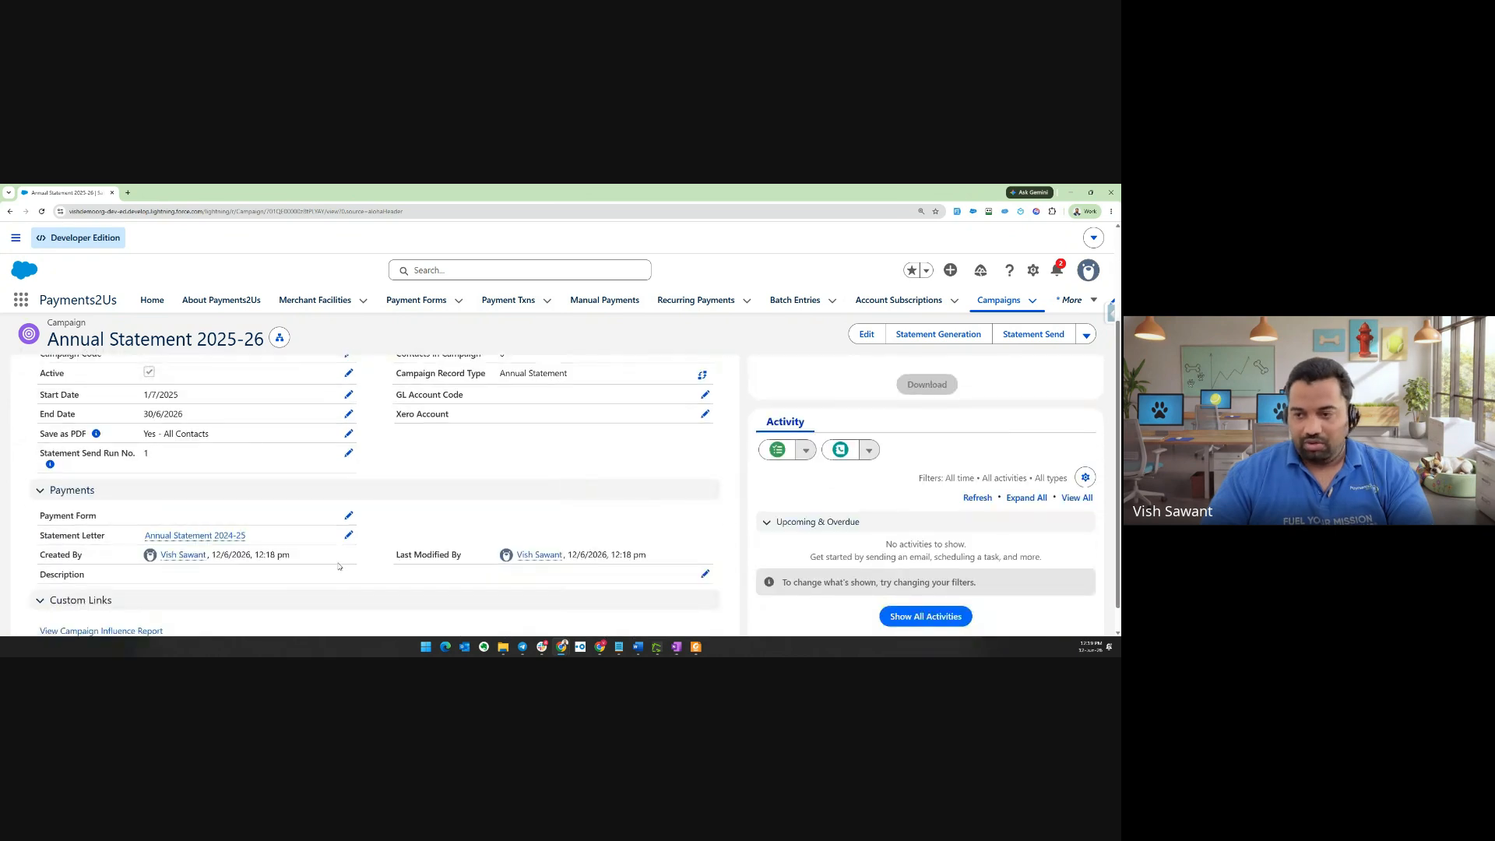
pyautogui.scroll(3, 339, 564)
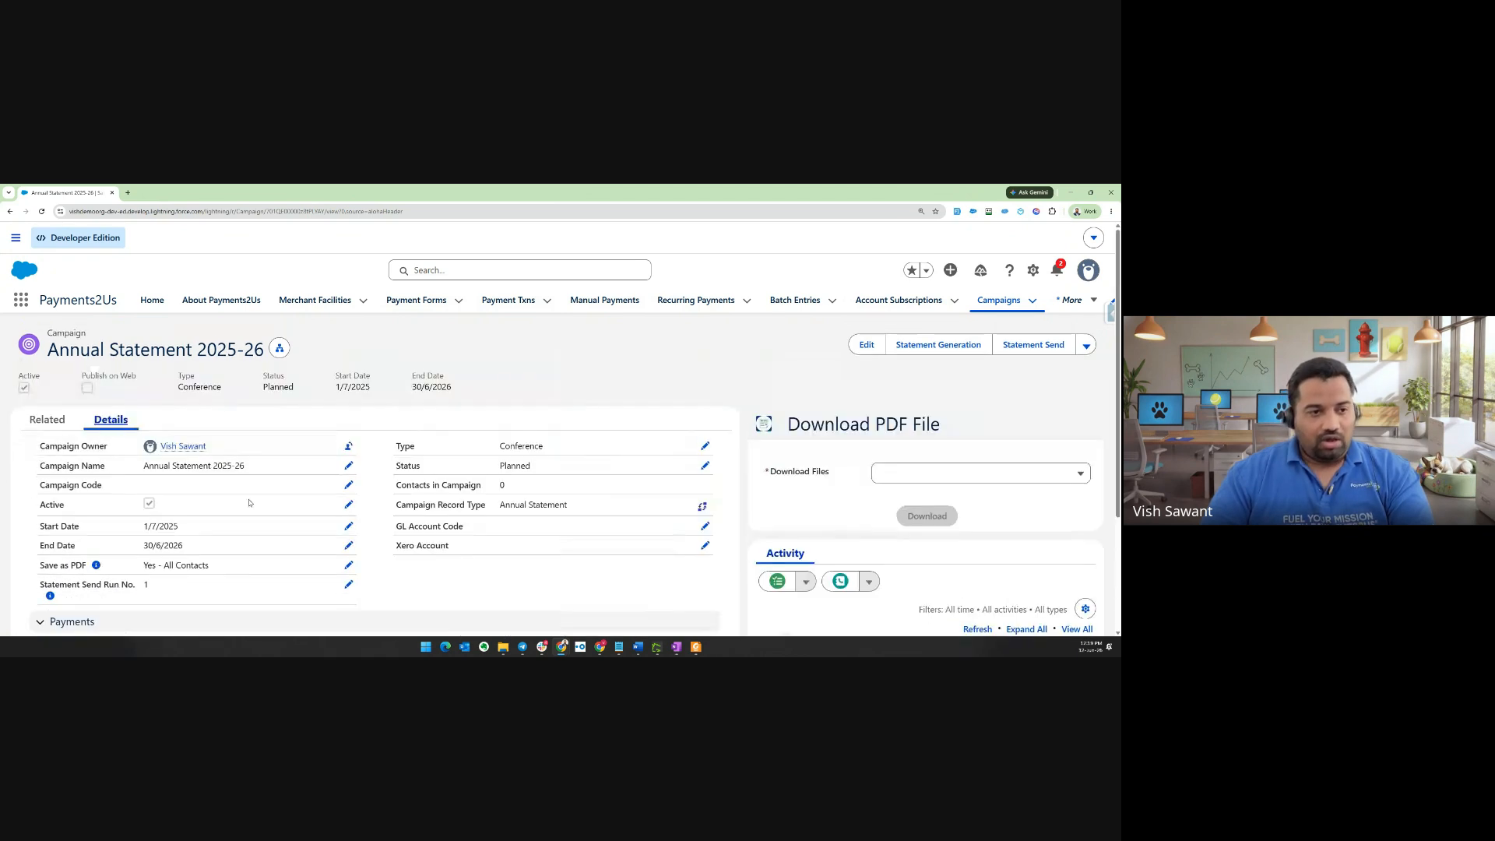
# Look at the contacts available to add as campaign members and close the selection without adding any
pyautogui.click(49, 420)
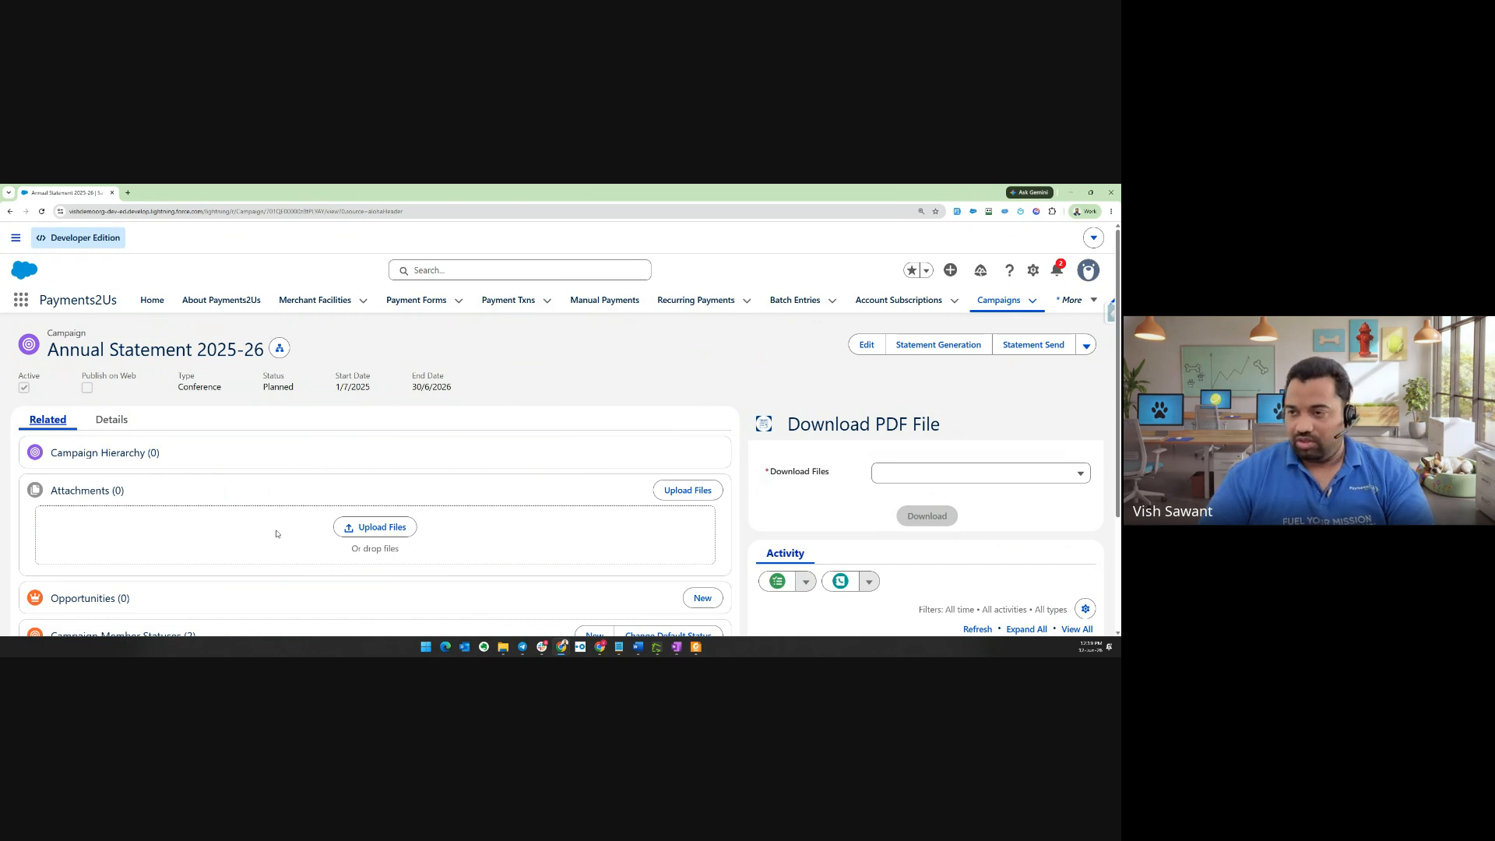
pyautogui.scroll(-3, 275, 534)
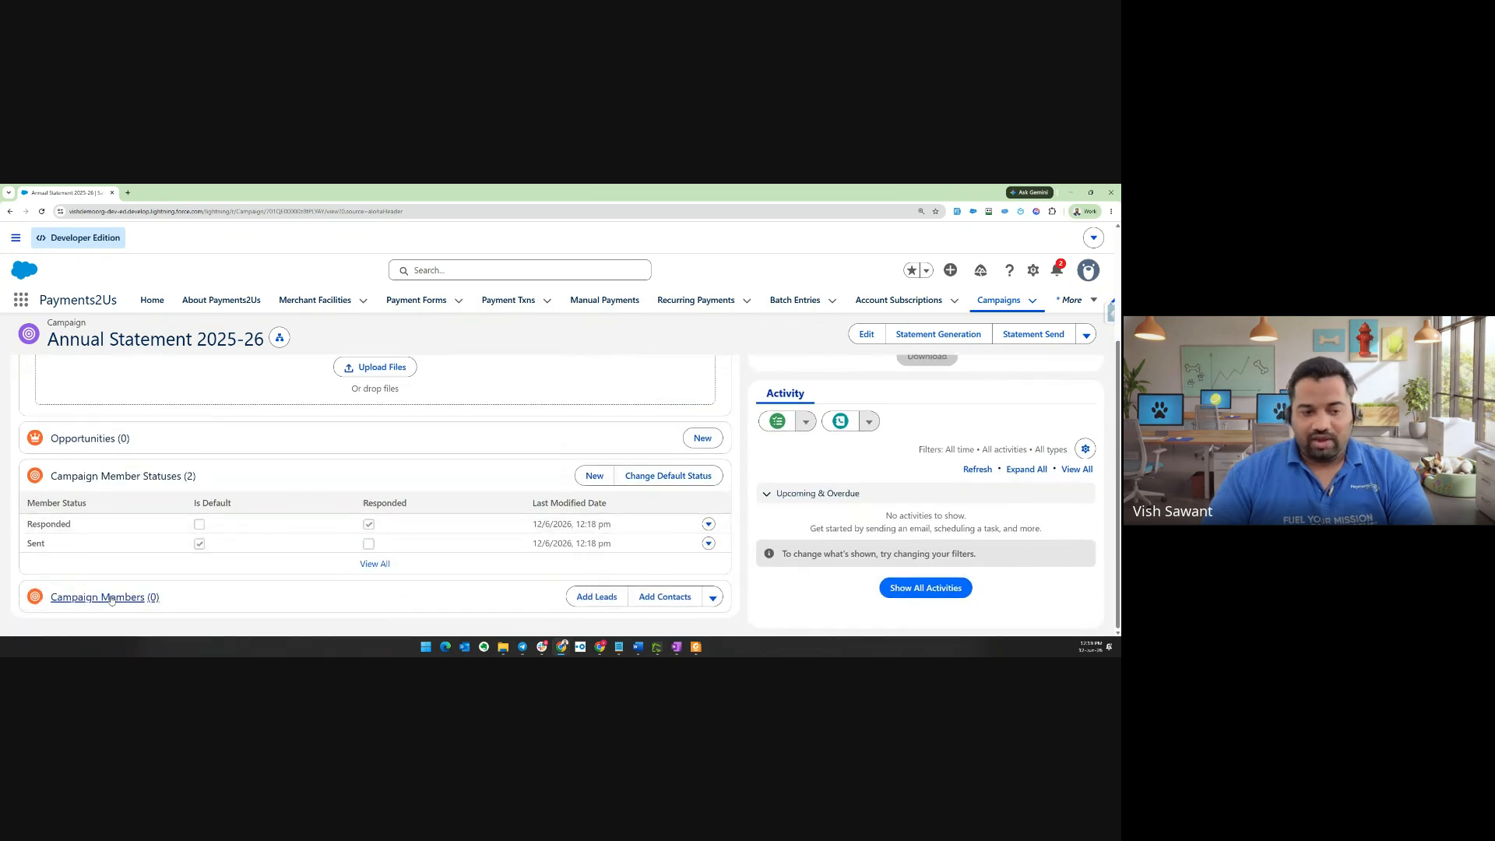
pyautogui.click(661, 597)
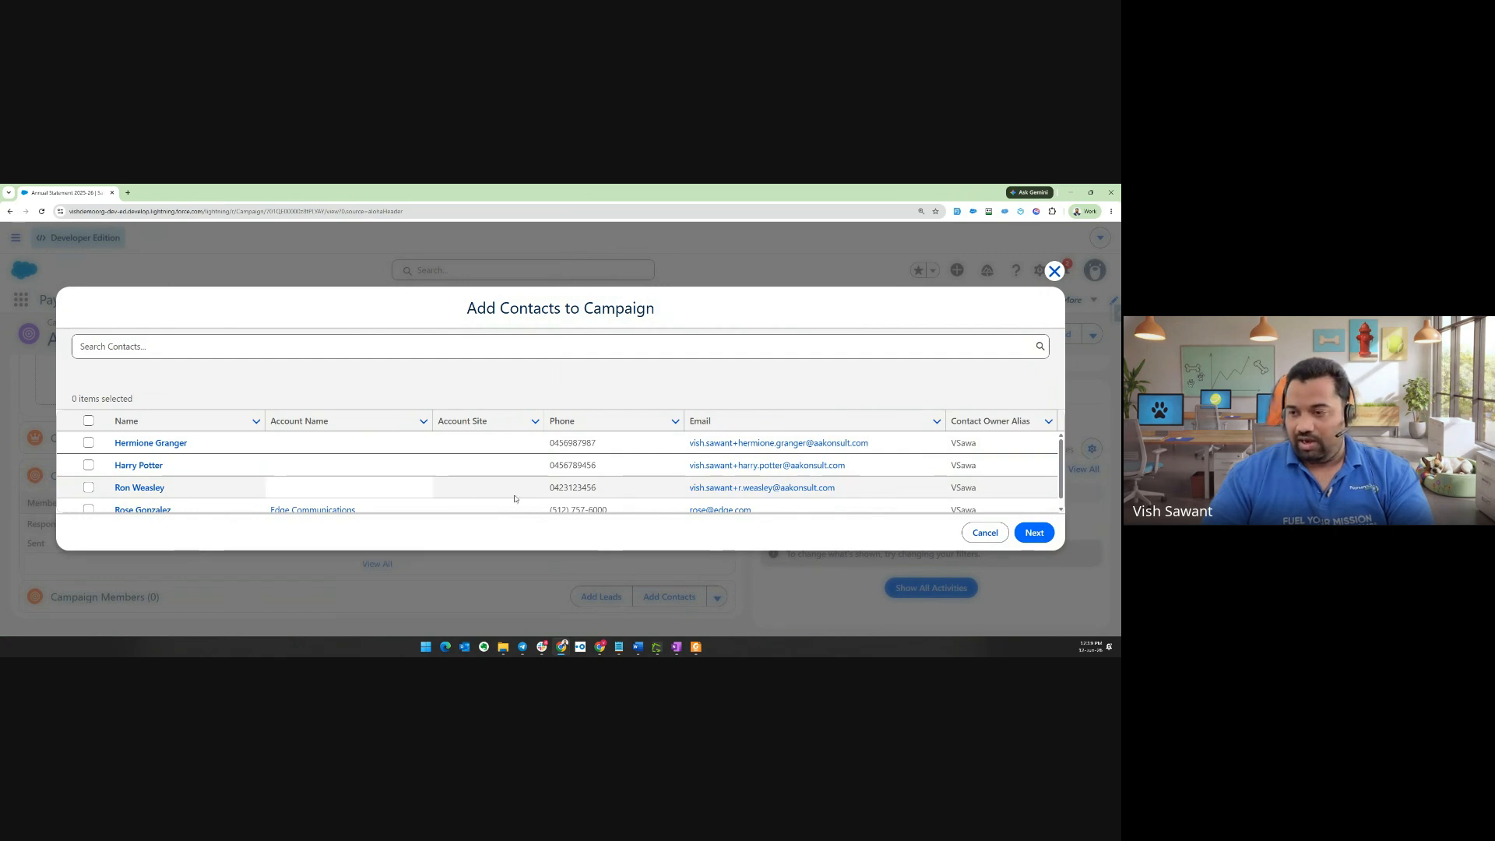
pyautogui.click(985, 532)
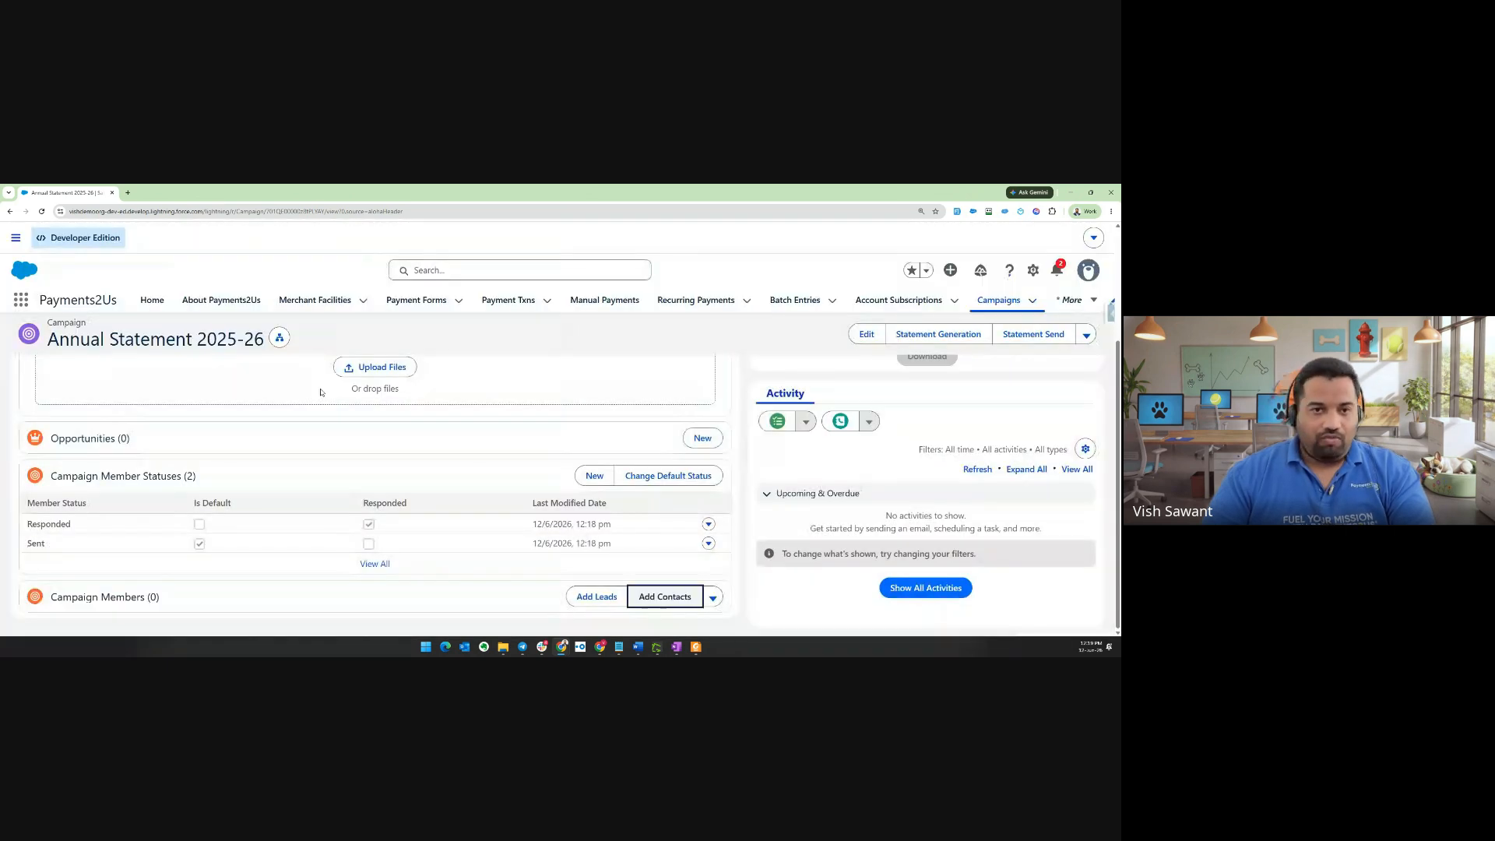
# Open Reports in a separate browser tab and open the Annual Statement Contact List report
pyautogui.click(1072, 300)
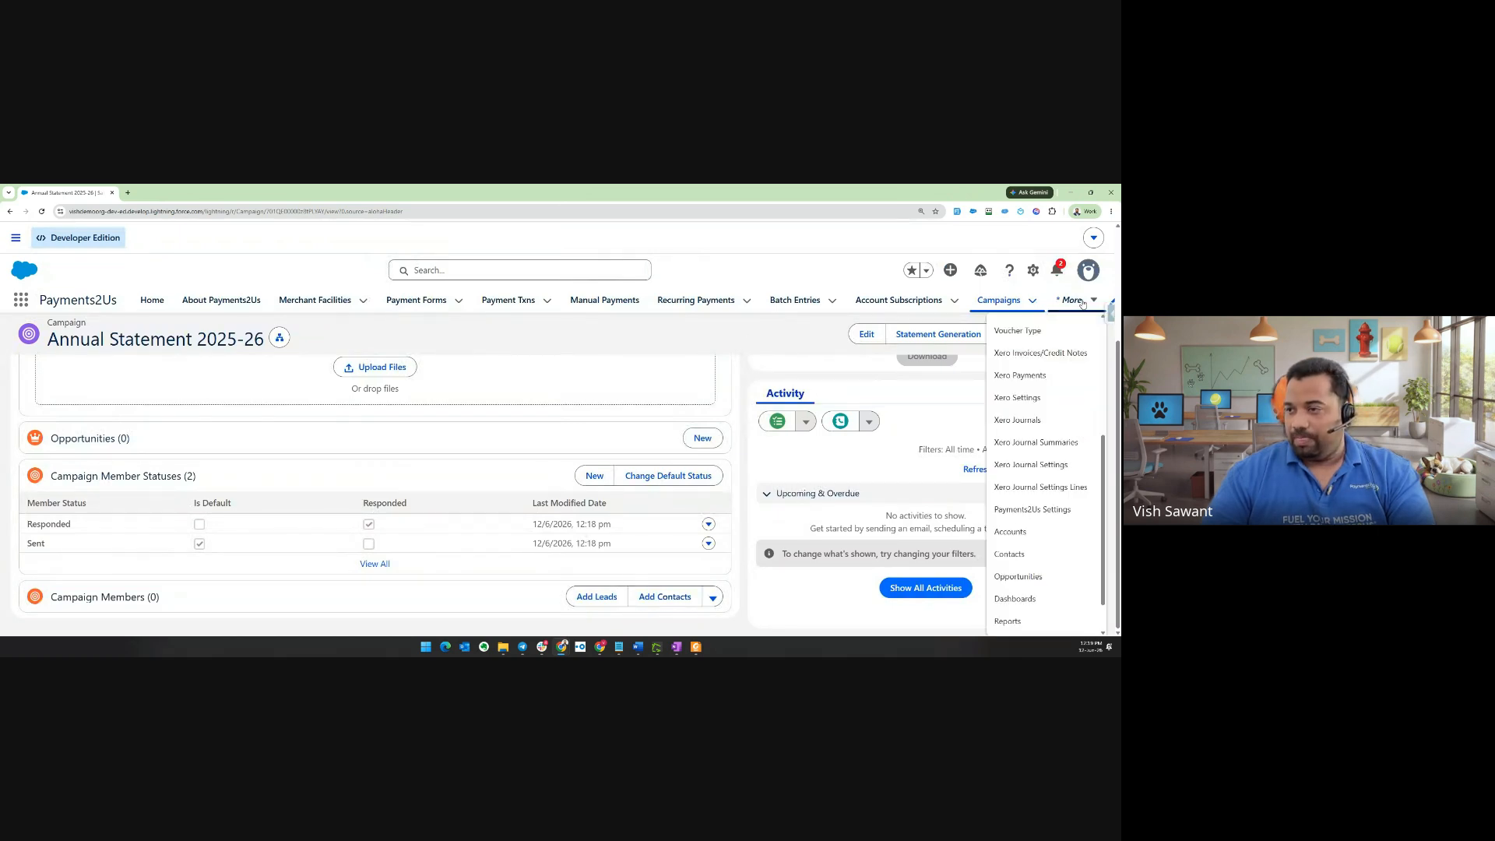
pyautogui.scroll(-1, 1003, 530)
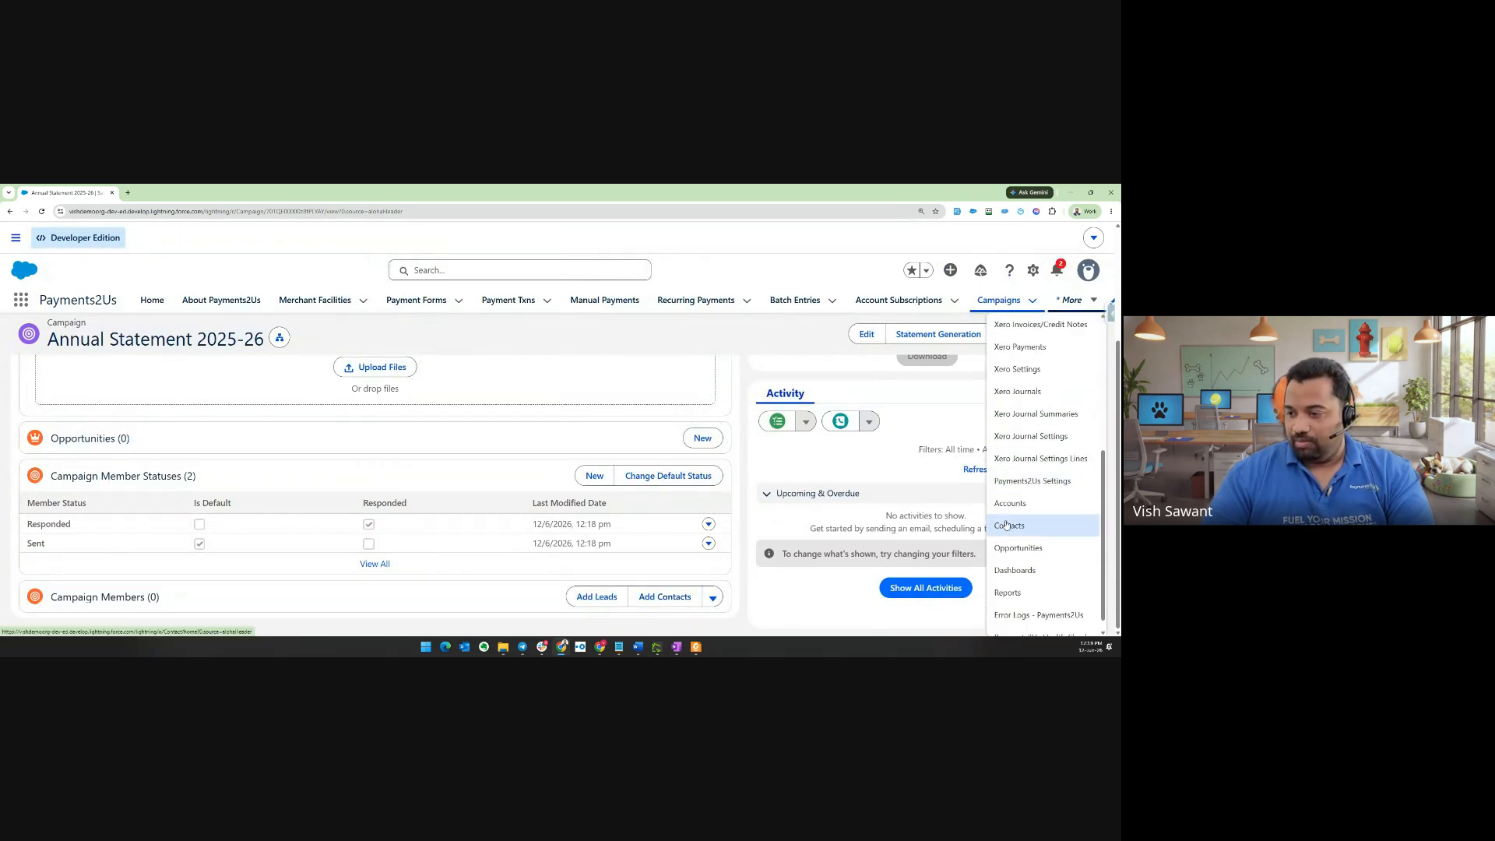
pyautogui.rightClick(1007, 594)
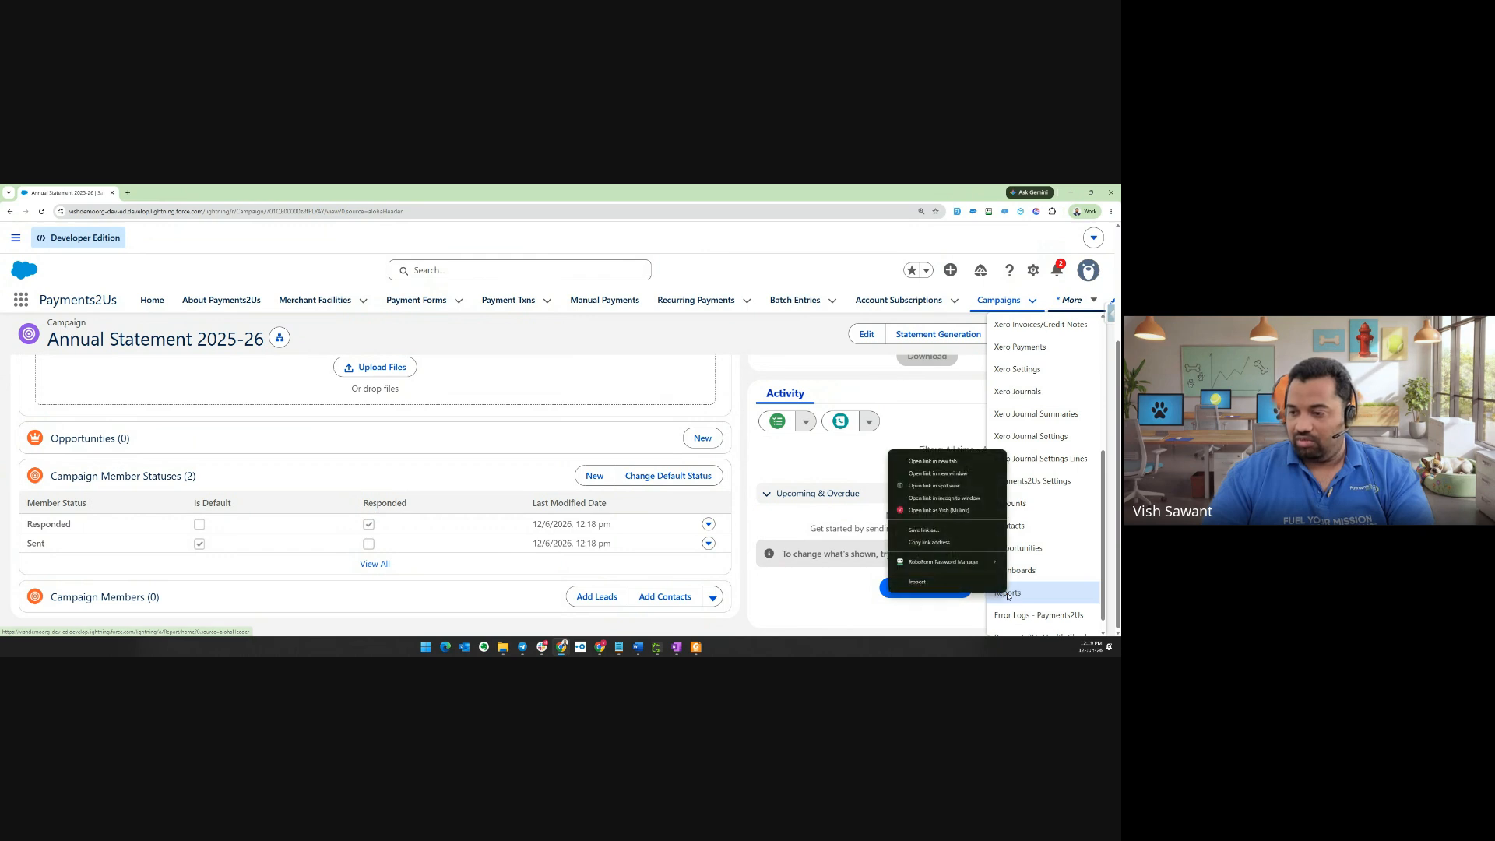
pyautogui.click(933, 461)
pyautogui.click(167, 195)
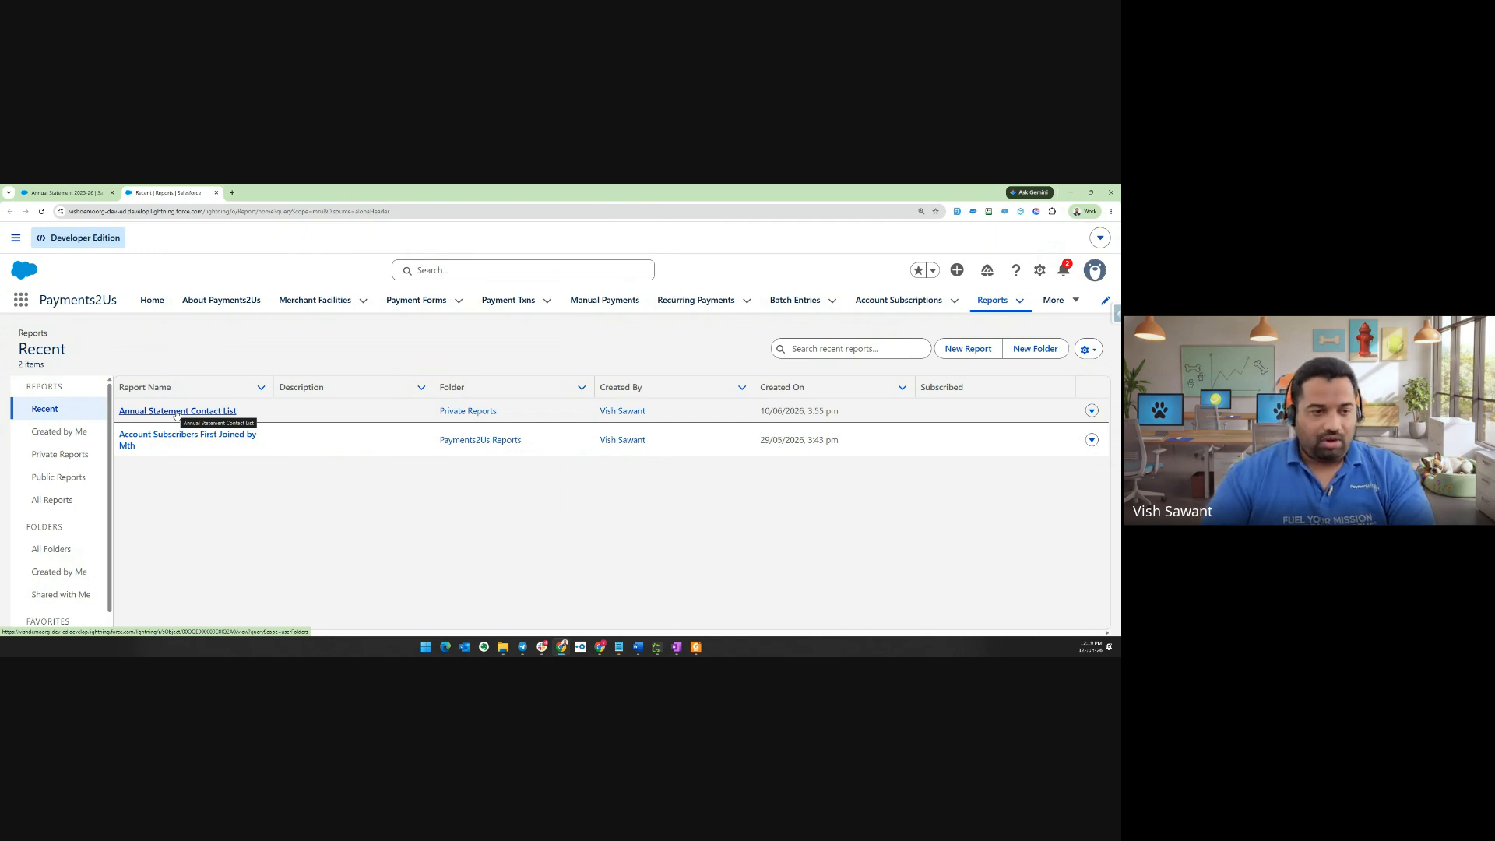
pyautogui.click(176, 411)
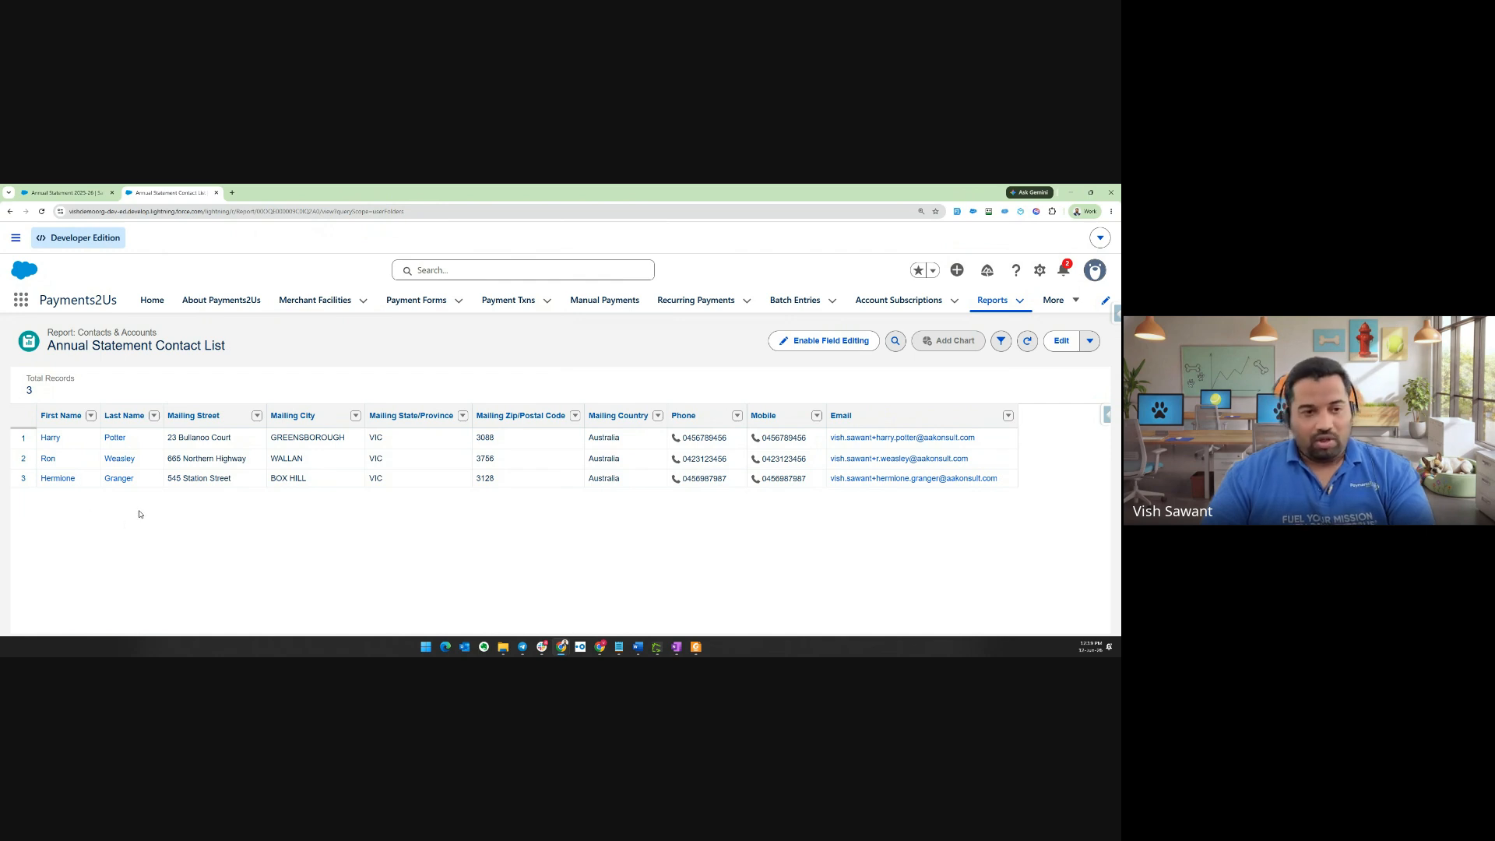
# Add the report's contacts to the Annual Statement 2025-26 campaign with member status Sent, keeping the status of existing members
pyautogui.click(1090, 343)
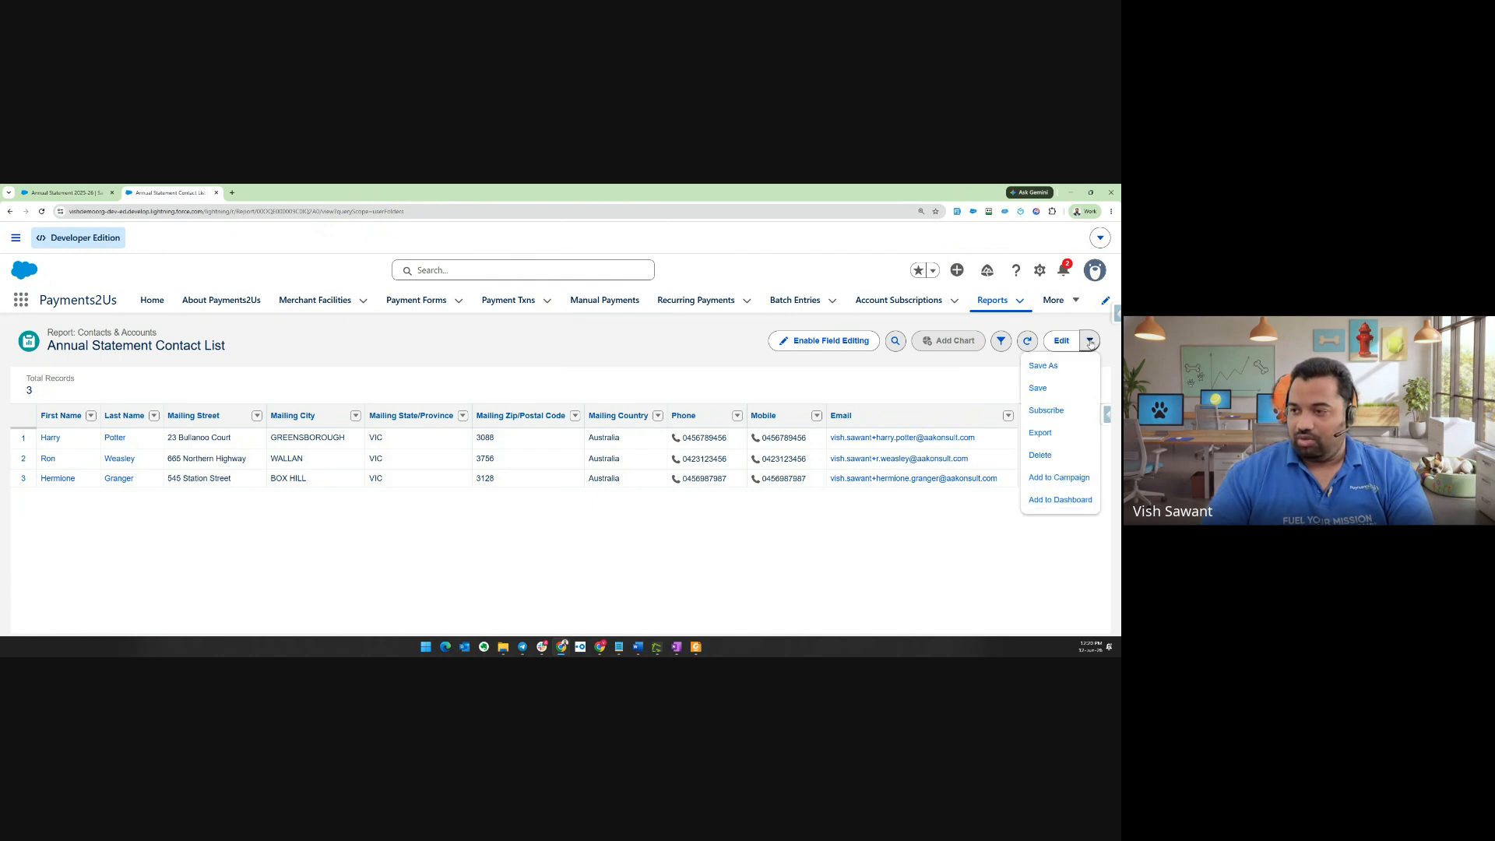
pyautogui.click(1052, 478)
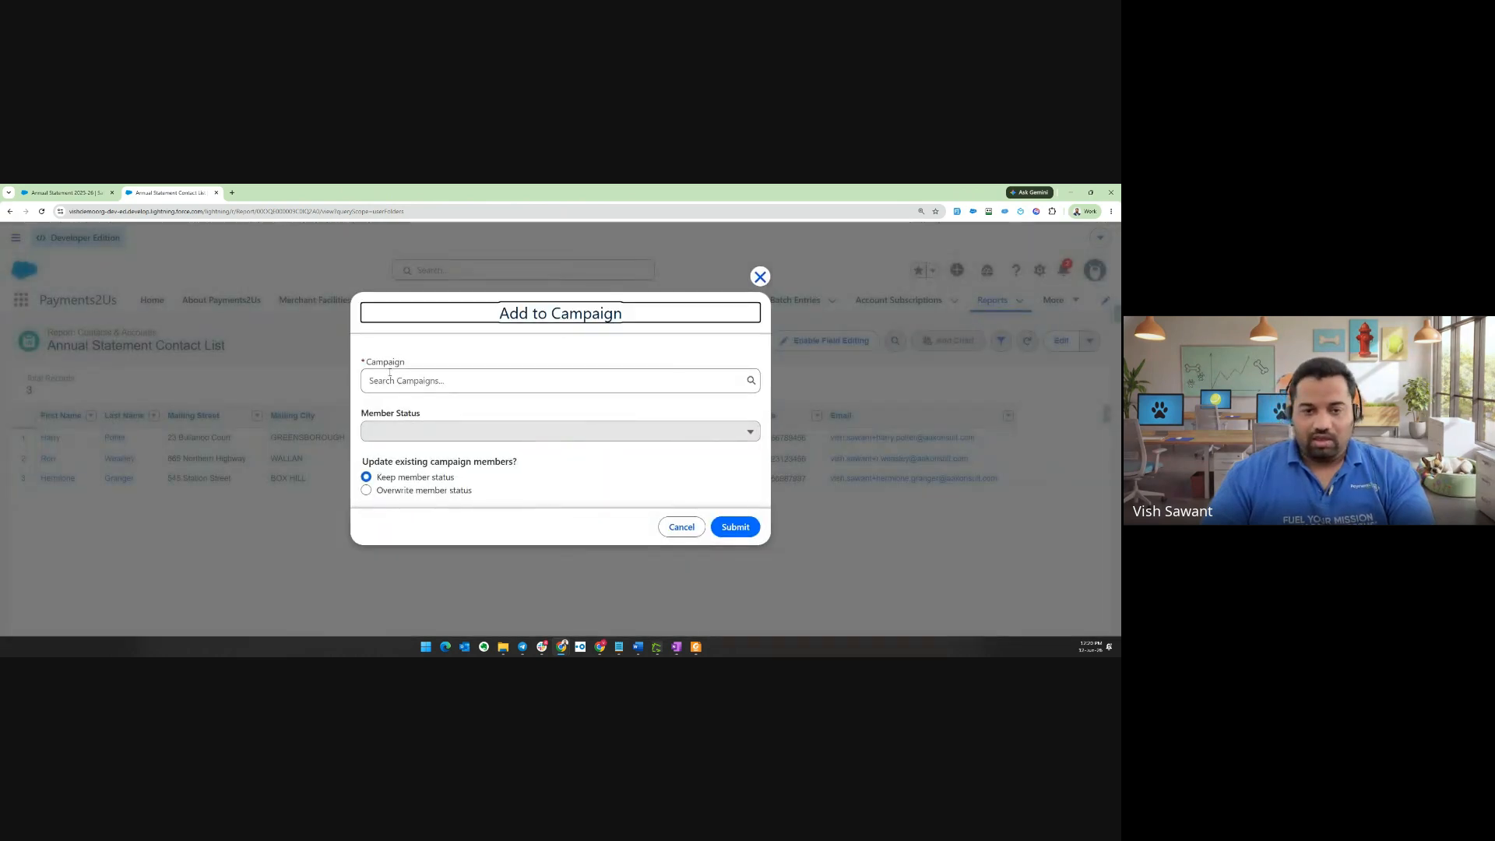
pyautogui.click(392, 375)
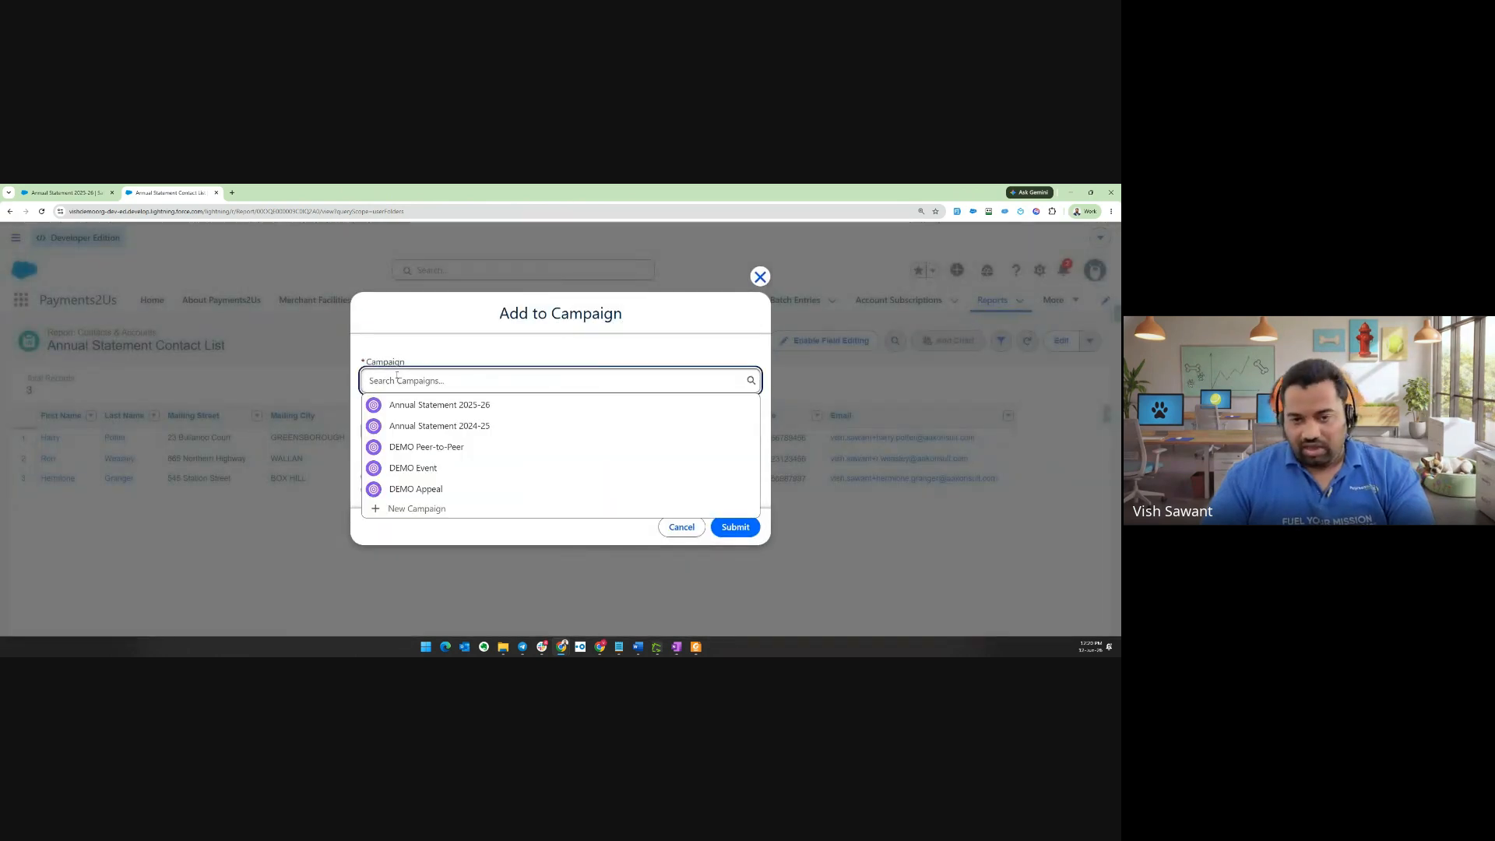
pyautogui.click(480, 405)
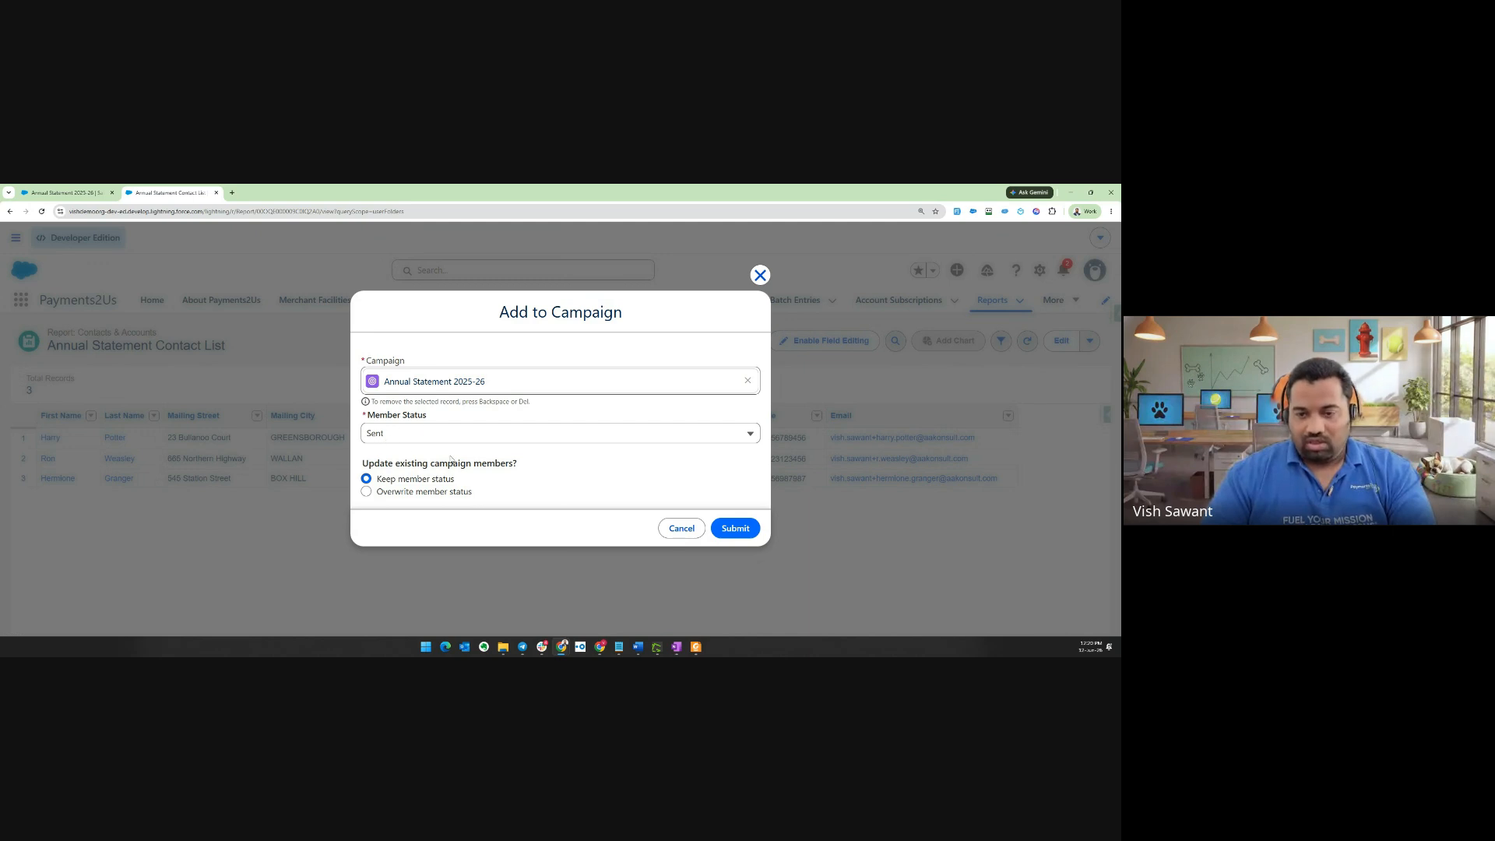
pyautogui.click(741, 530)
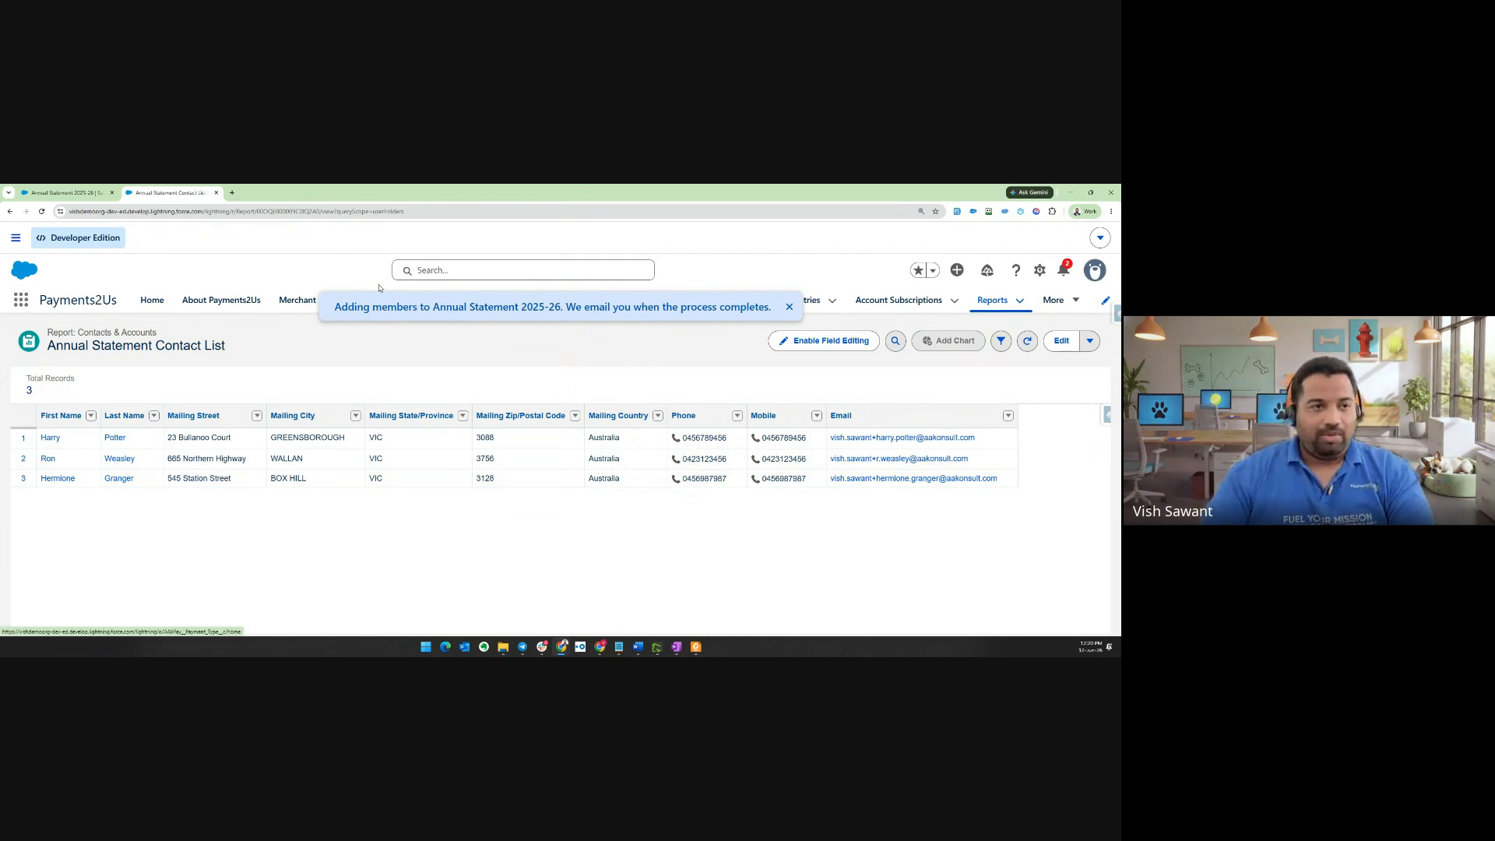
# Return to the Annual Statement 2025-26 campaign, reload it, and check its campaign members and details
pyautogui.click(75, 192)
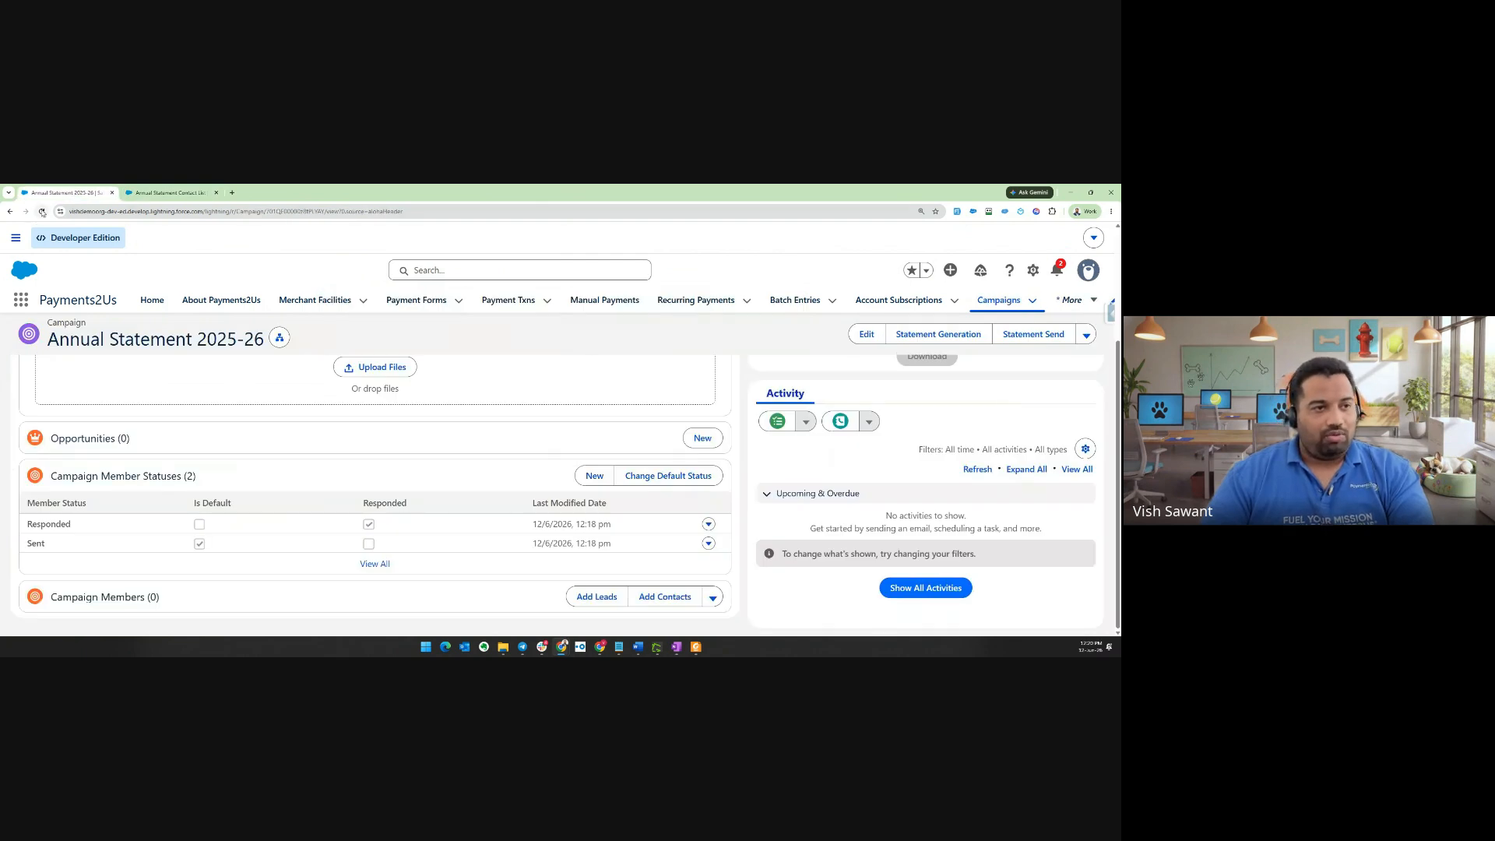
pyautogui.click(41, 211)
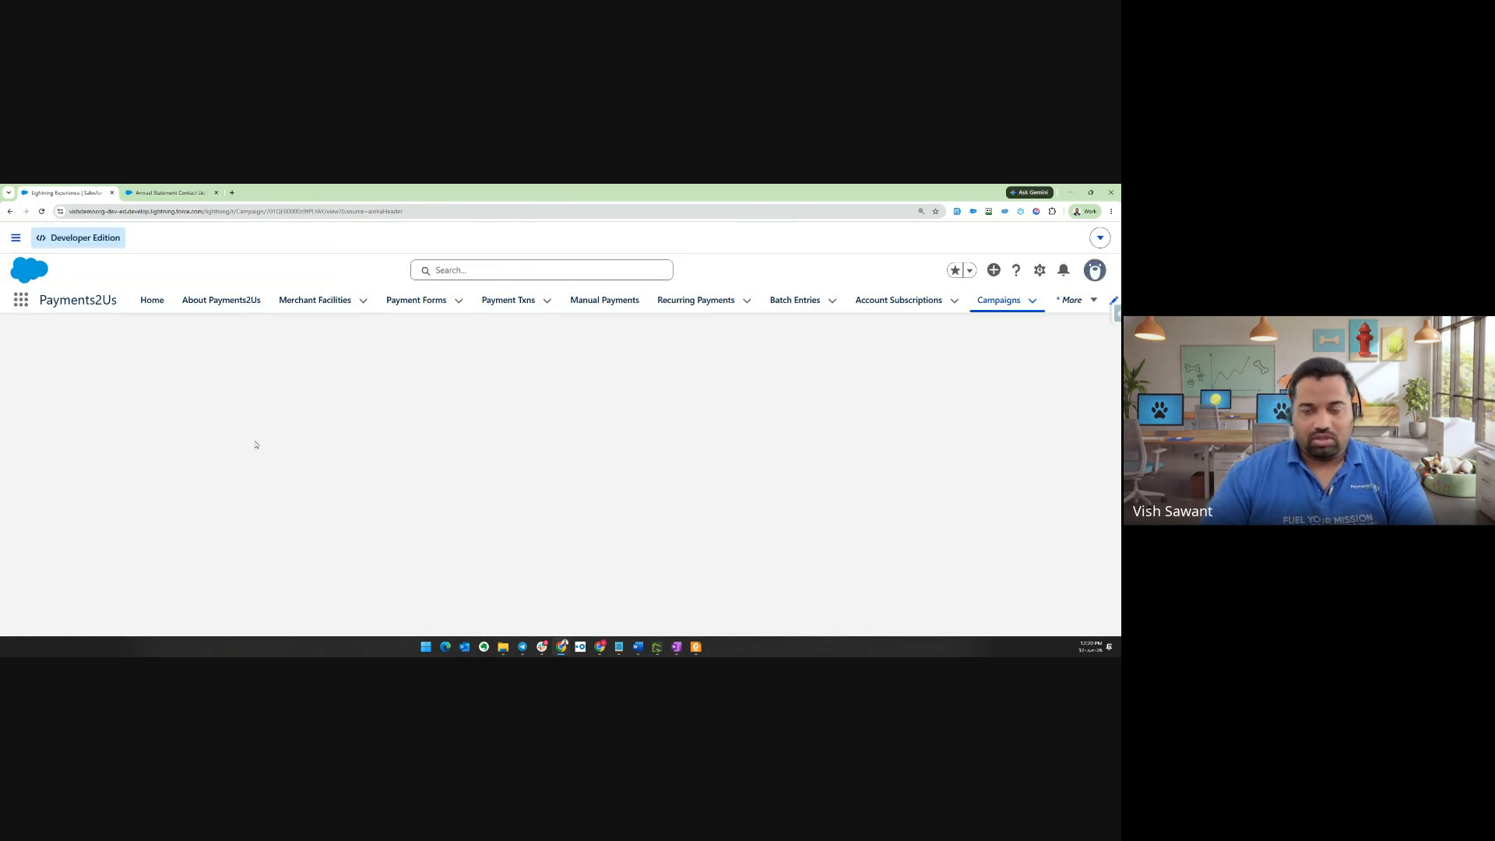
pyautogui.scroll(-5, 256, 441)
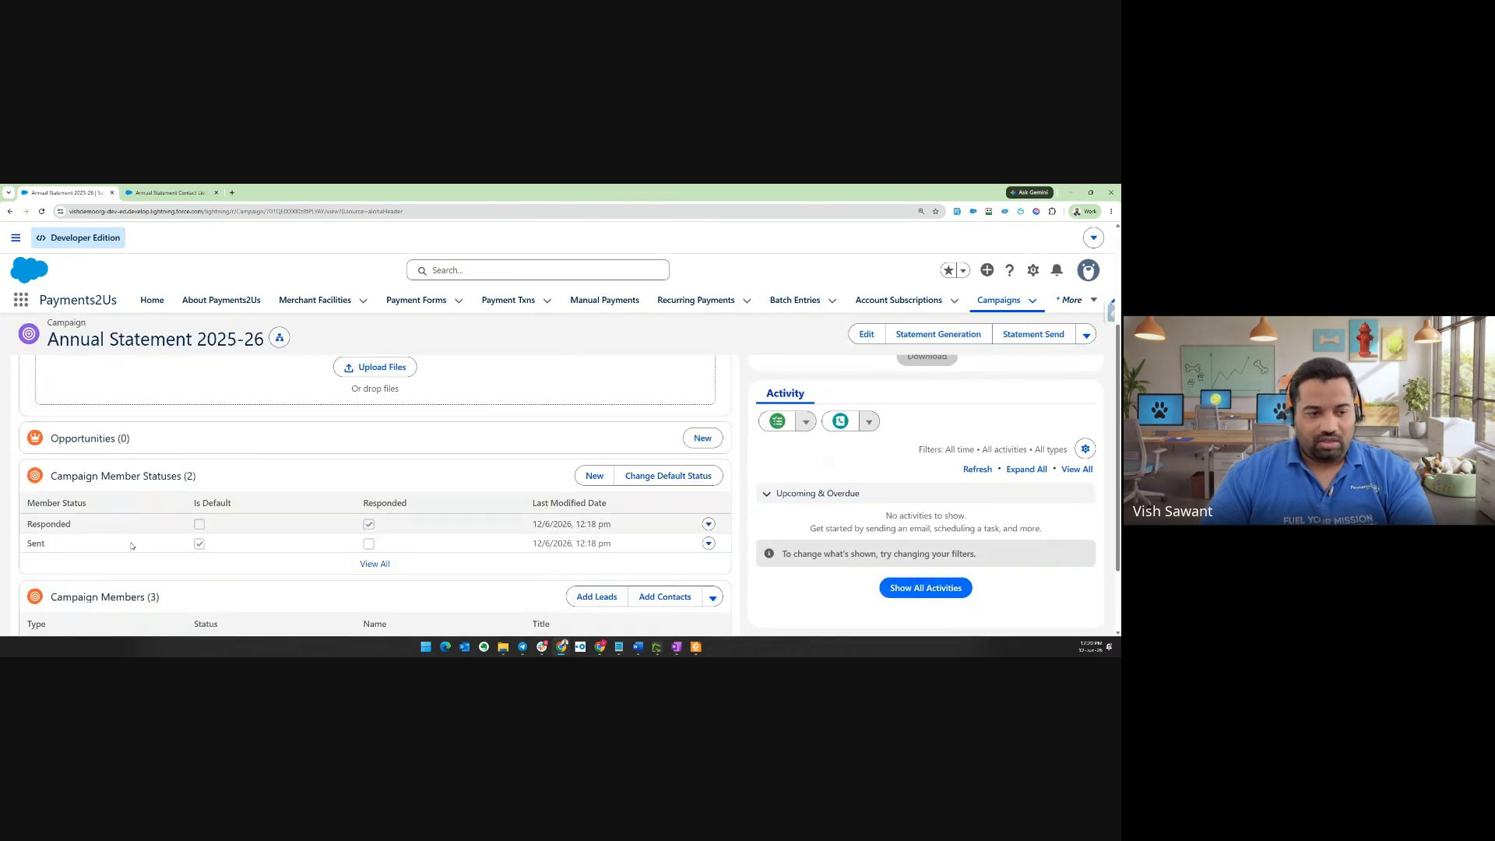
pyautogui.scroll(-2, 131, 546)
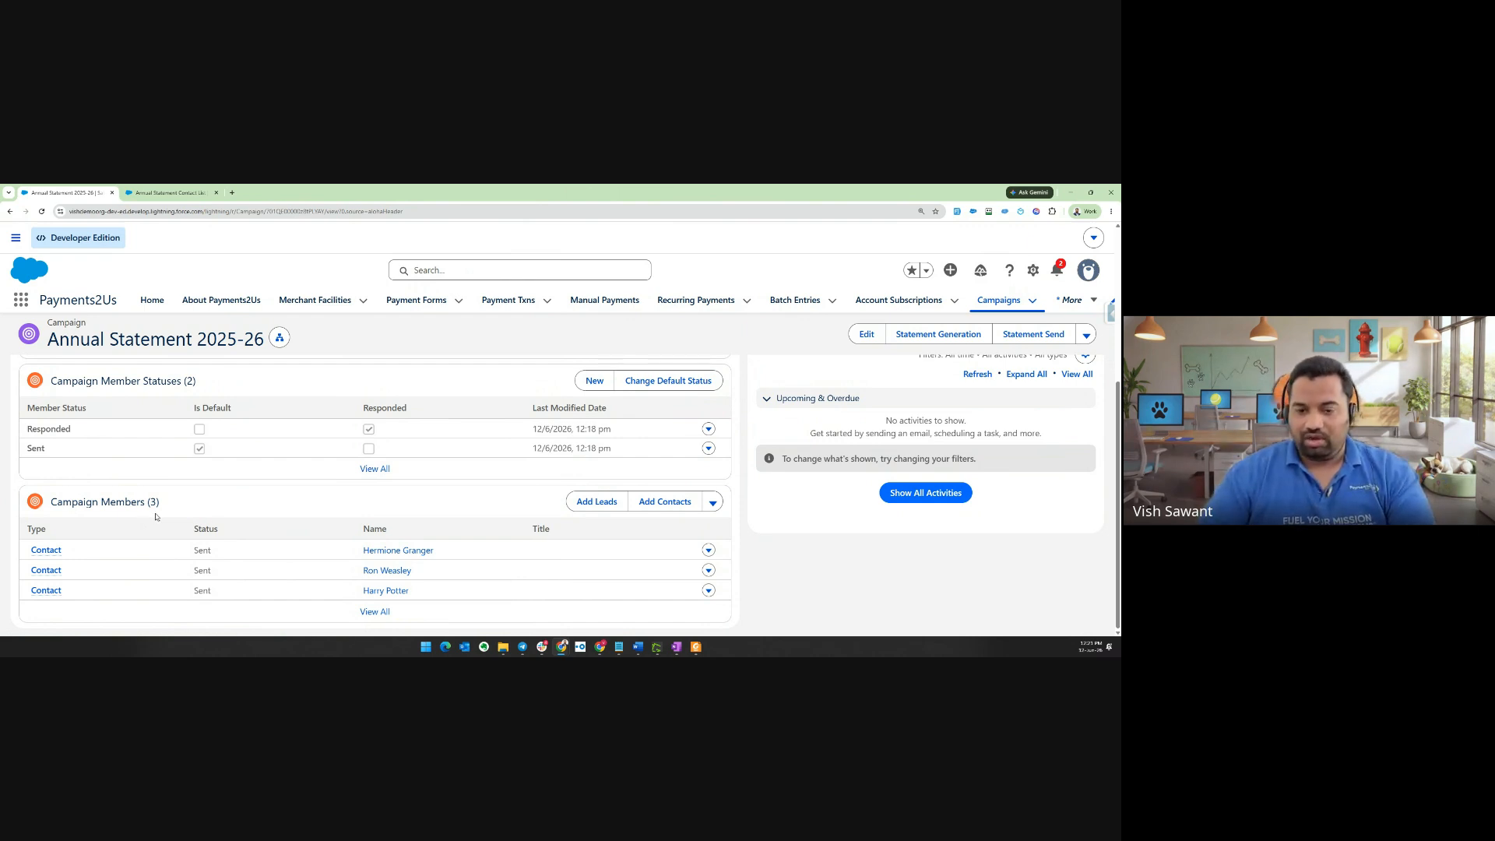
pyautogui.scroll(3, 251, 477)
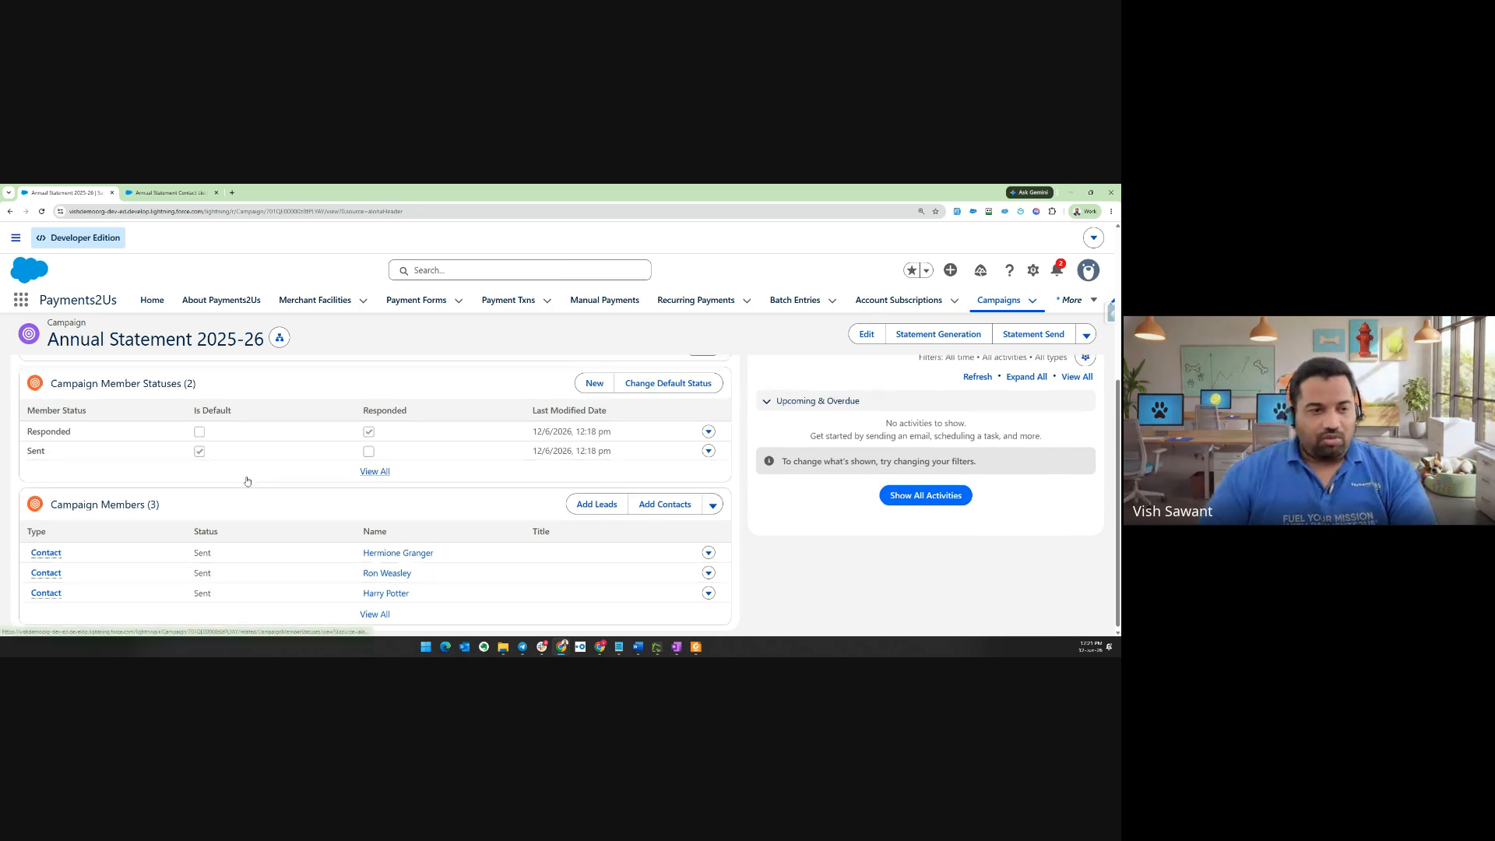
pyautogui.scroll(2, 112, 391)
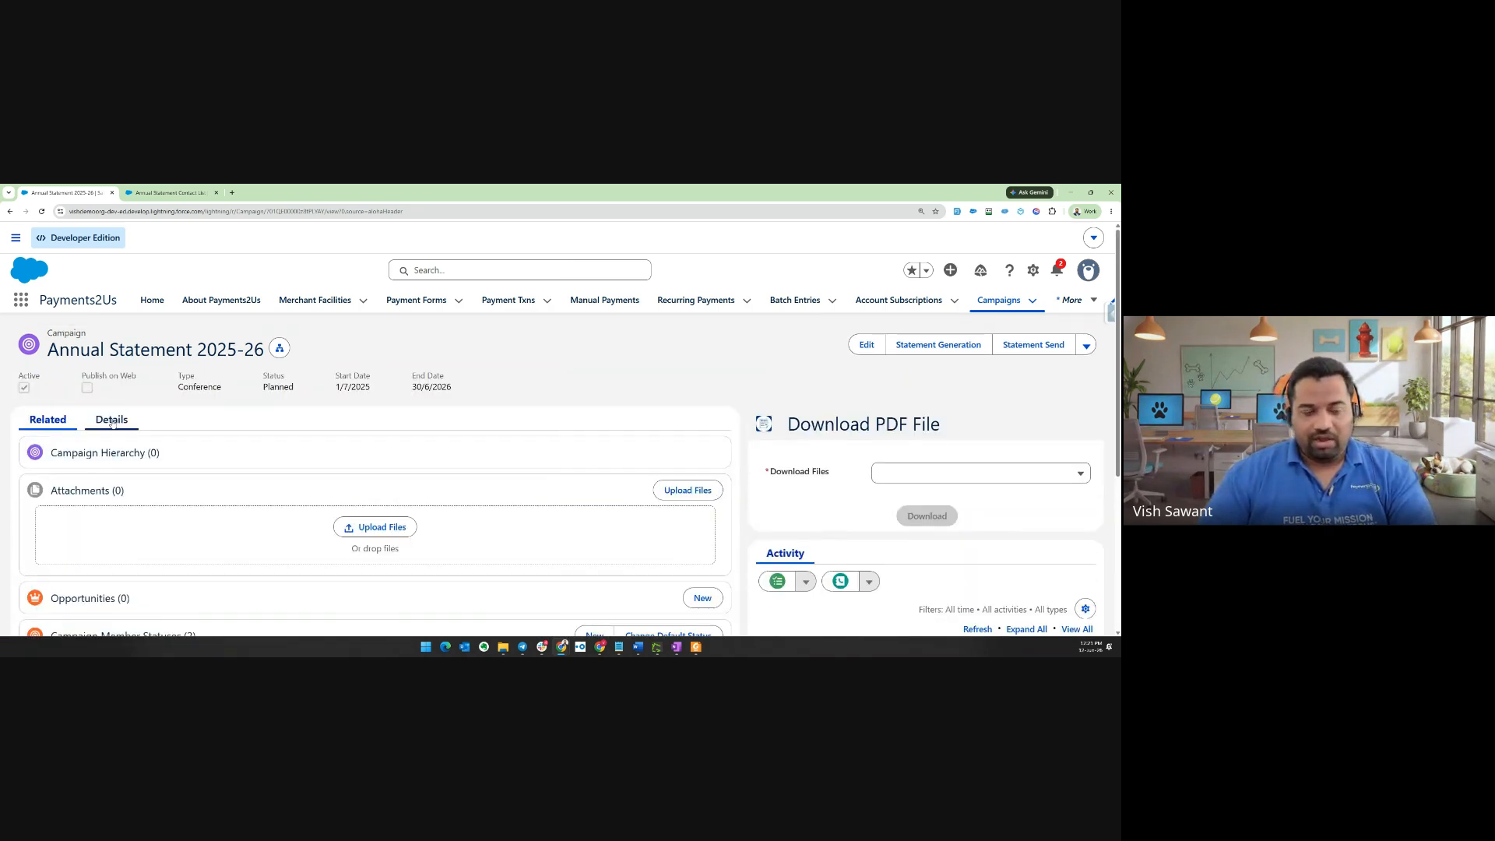
pyautogui.click(112, 420)
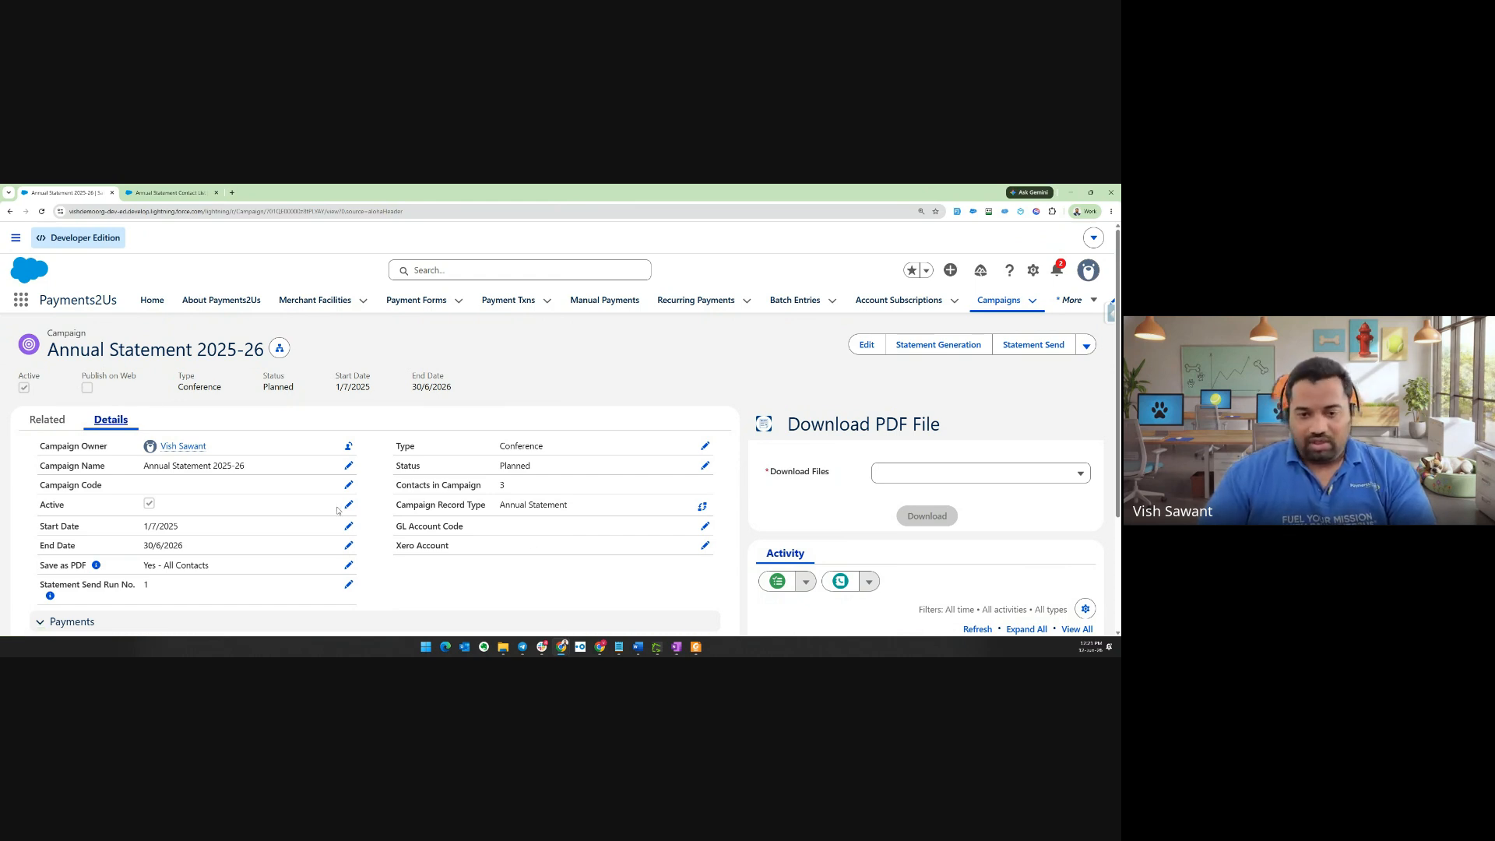
# Open statement generation for the campaign, stop limiting transactions to the selected campaign, and restrict the selection to recurring payments only
pyautogui.click(917, 347)
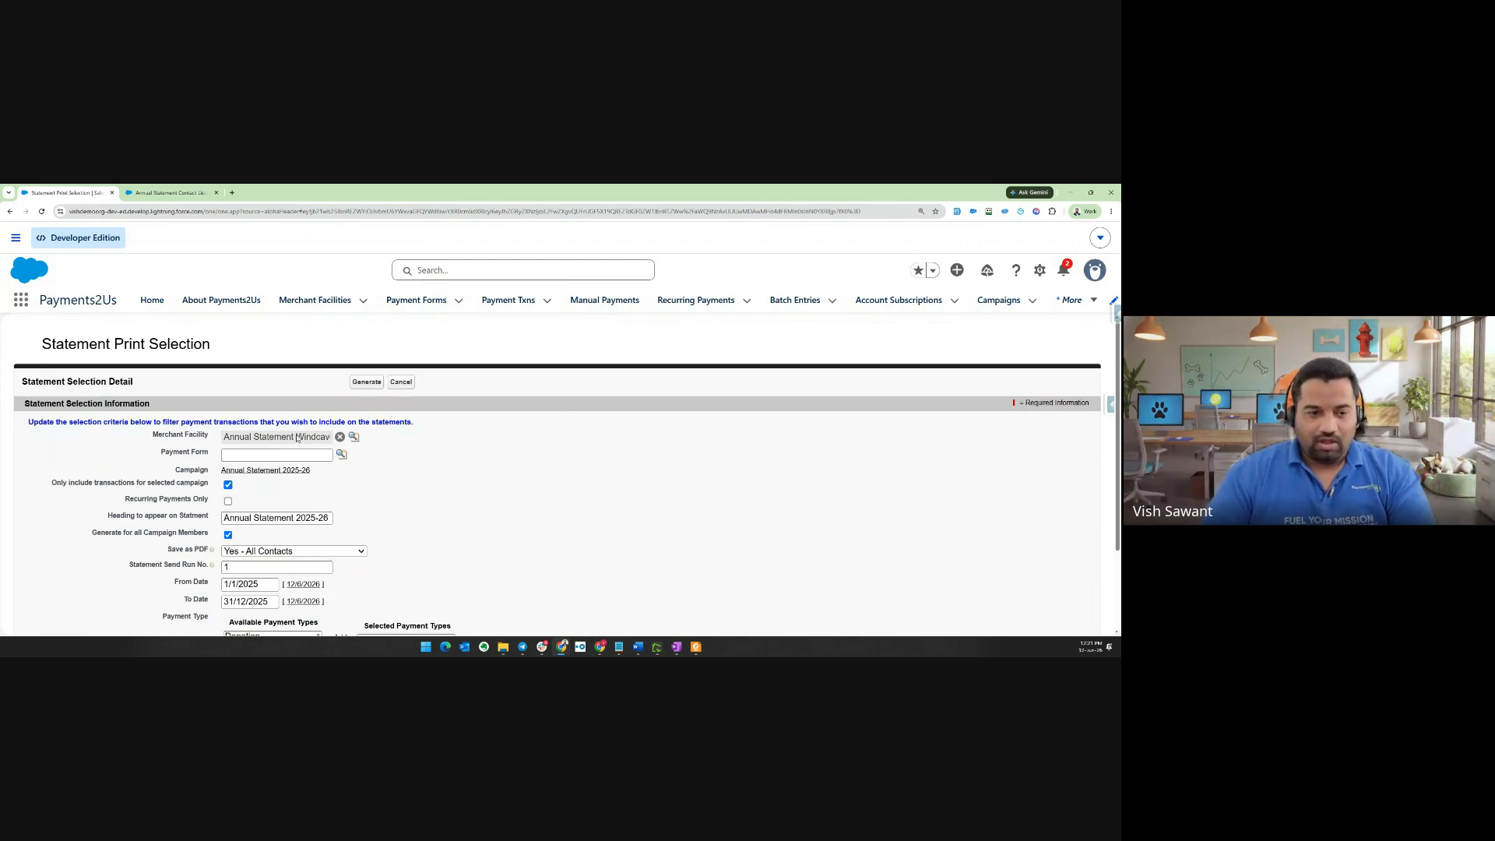
pyautogui.scroll(-1, 198, 425)
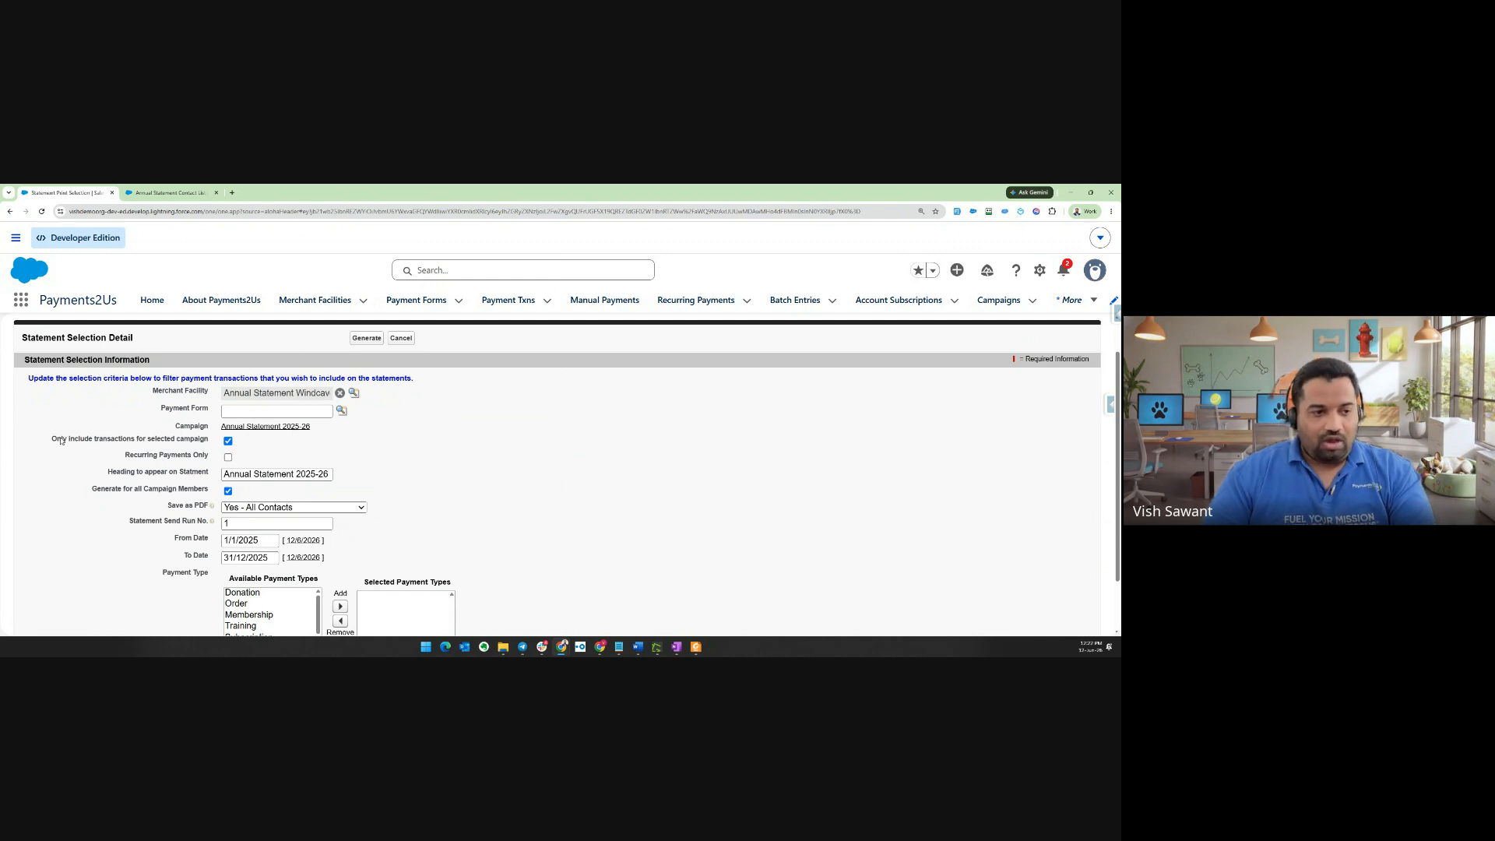
pyautogui.moveTo(58, 440); pyautogui.dragTo(126, 452)
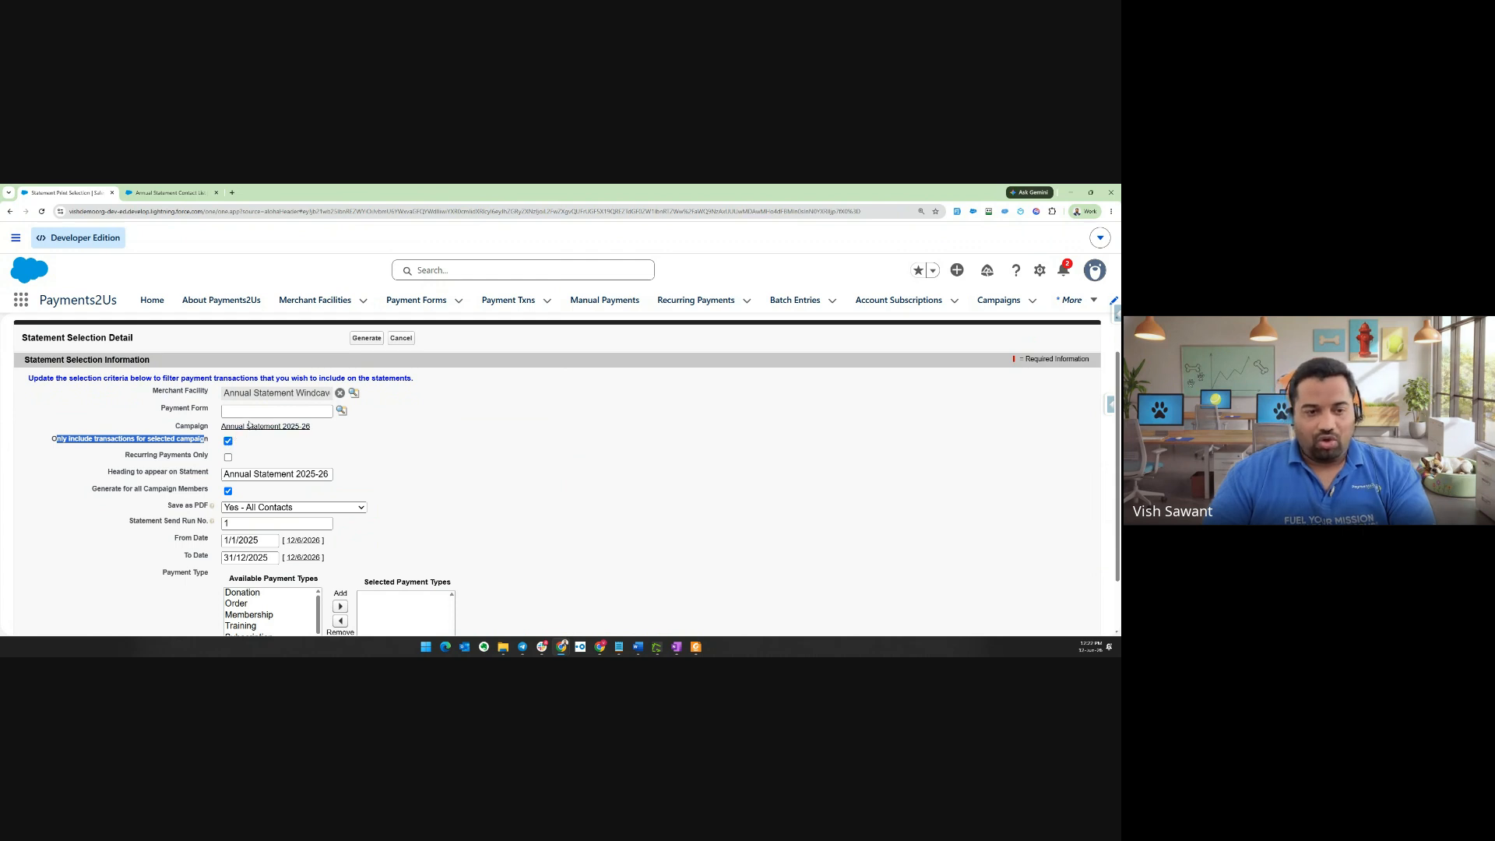
pyautogui.moveTo(237, 428)
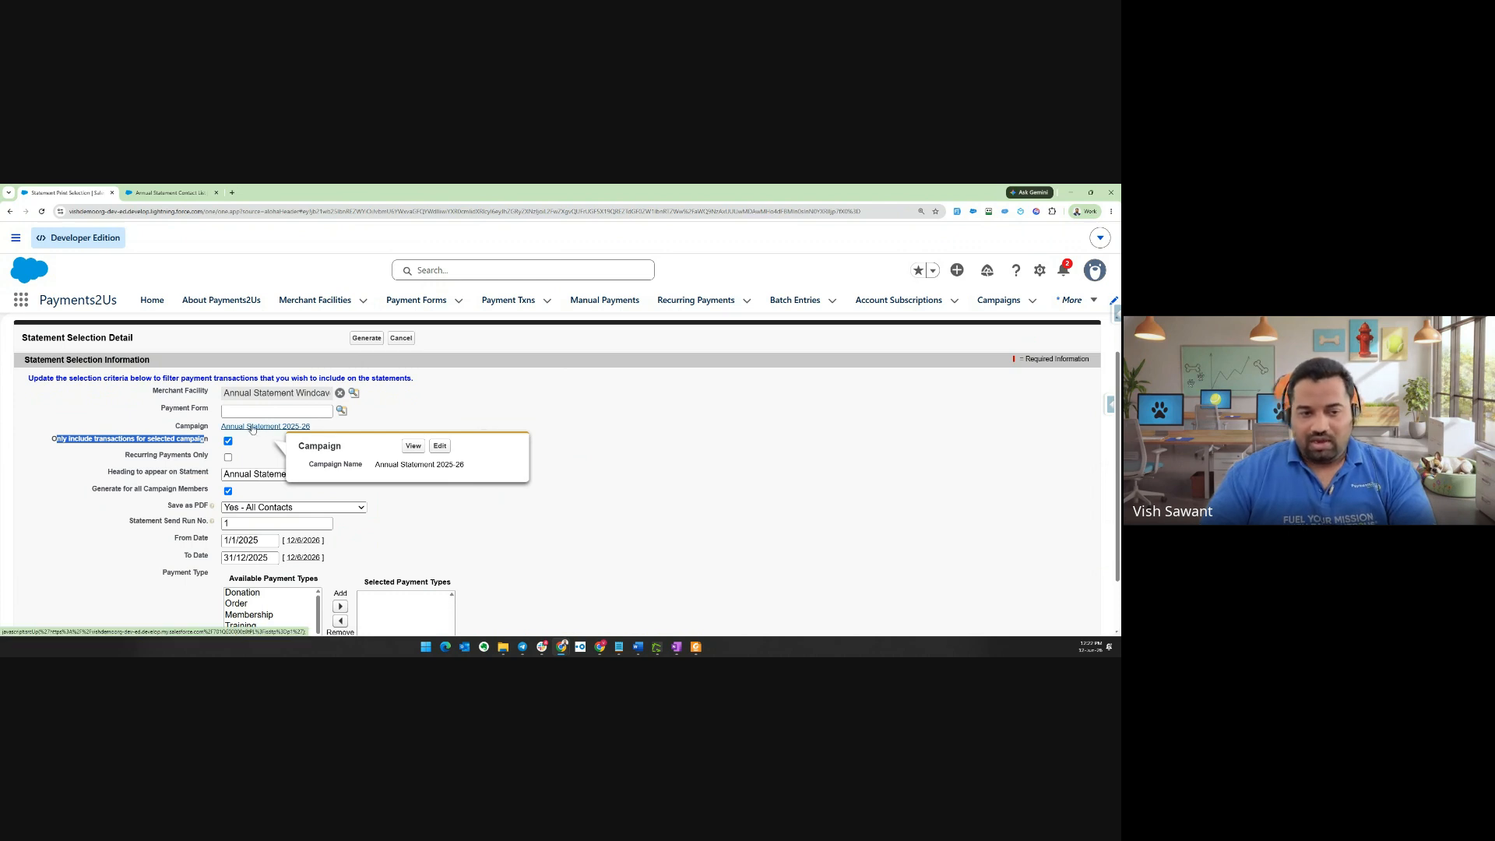
pyautogui.click(229, 442)
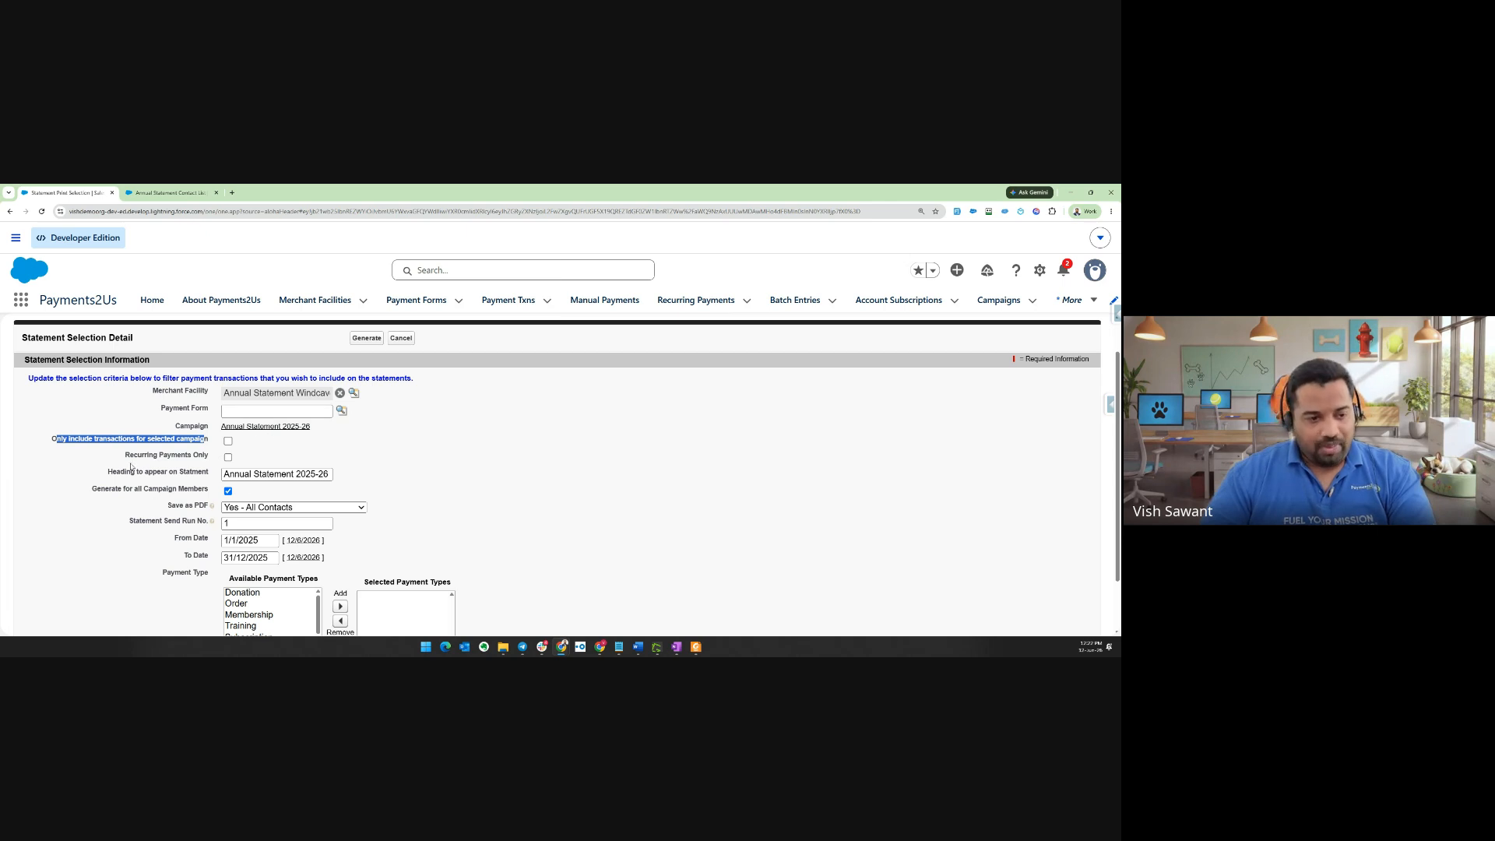
pyautogui.moveTo(126, 454); pyautogui.dragTo(209, 457)
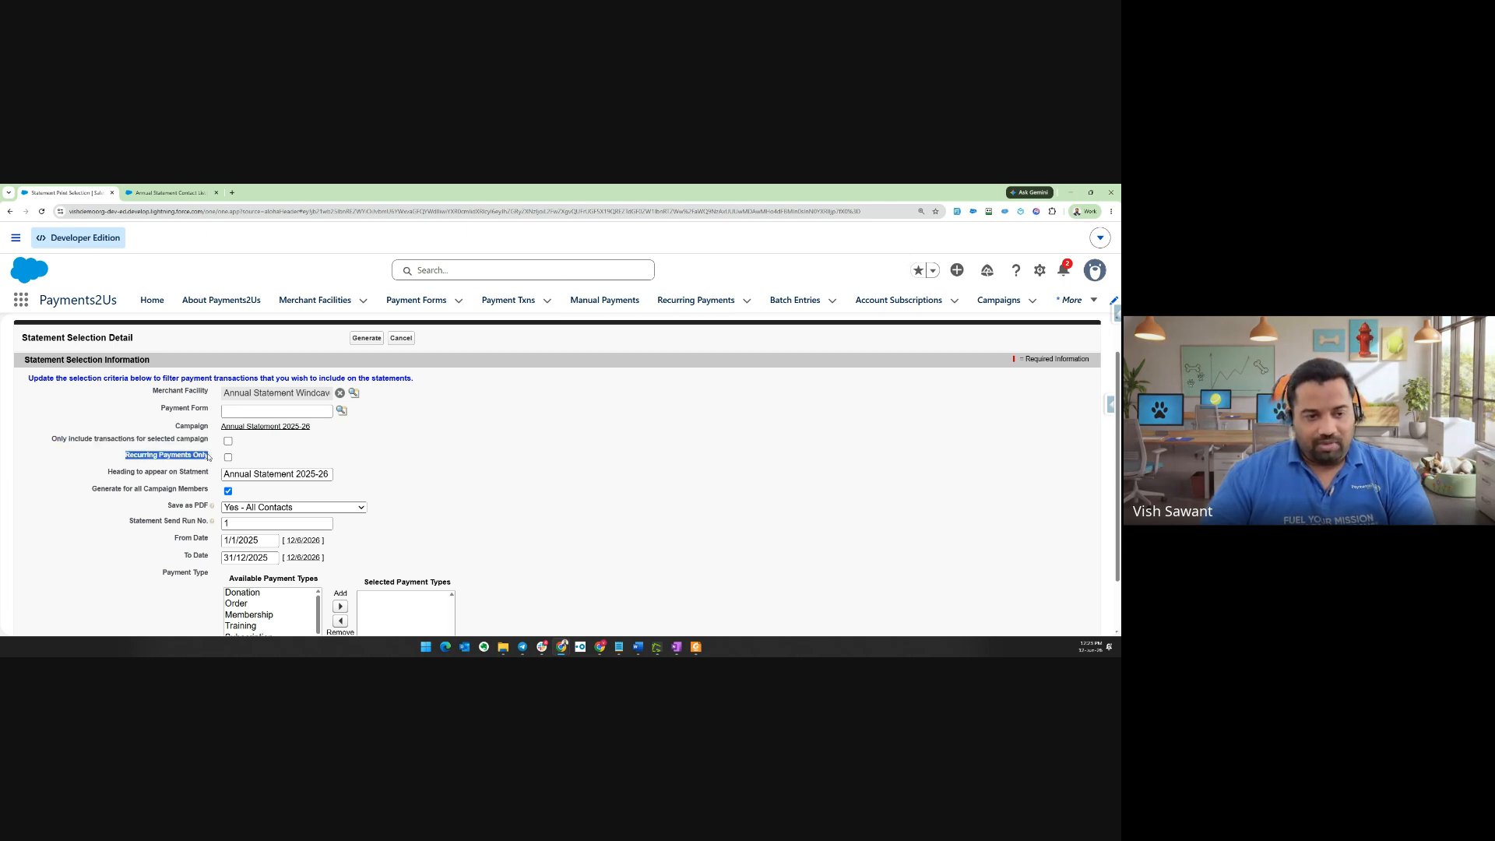
pyautogui.click(227, 457)
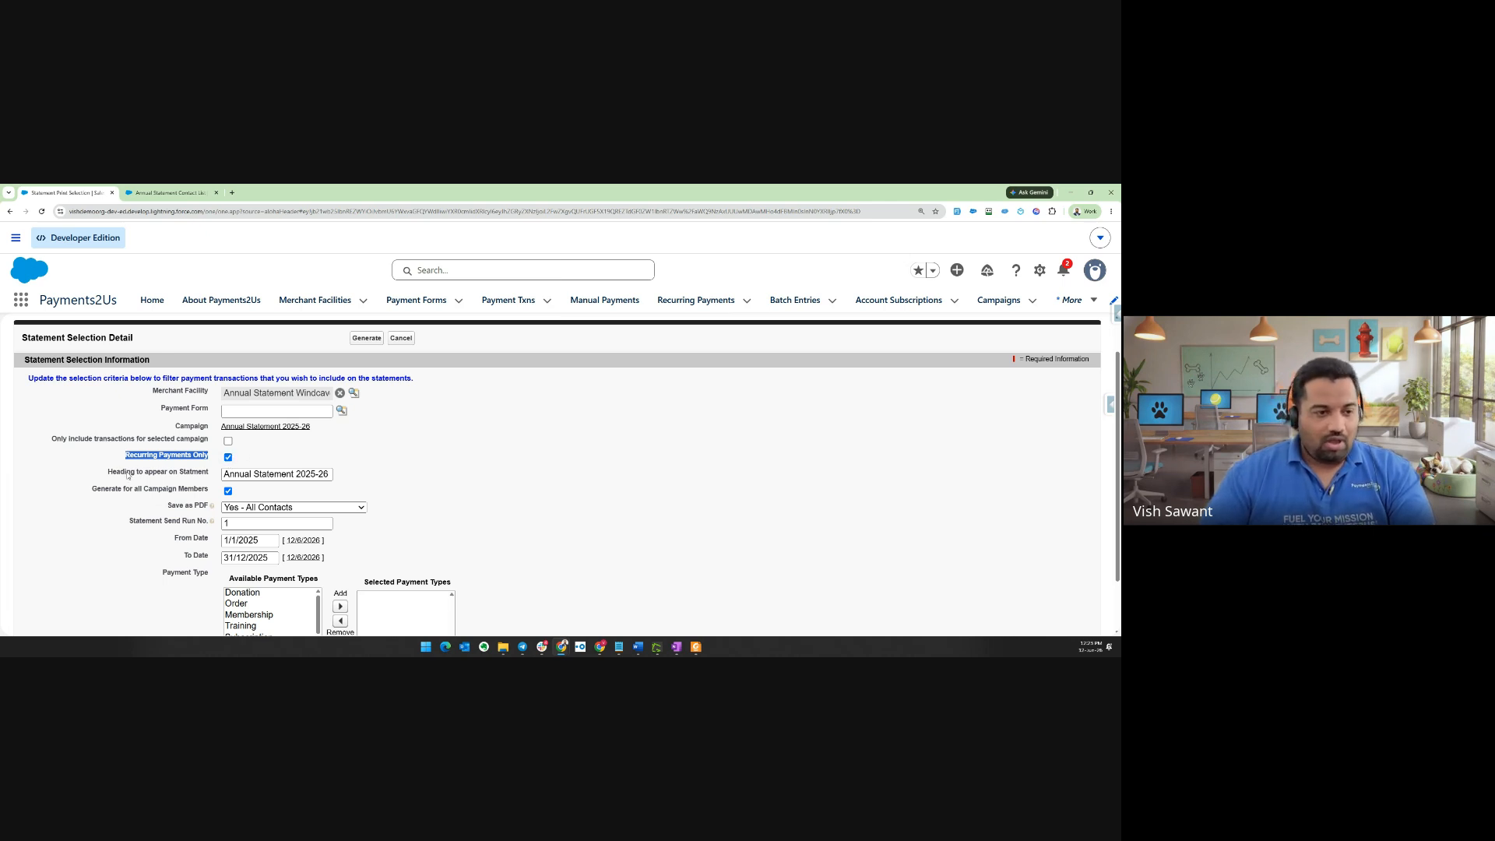
# Review the heading that appears on the statement and the option to generate for all campaign members
pyautogui.moveTo(107, 472); pyautogui.dragTo(207, 472)
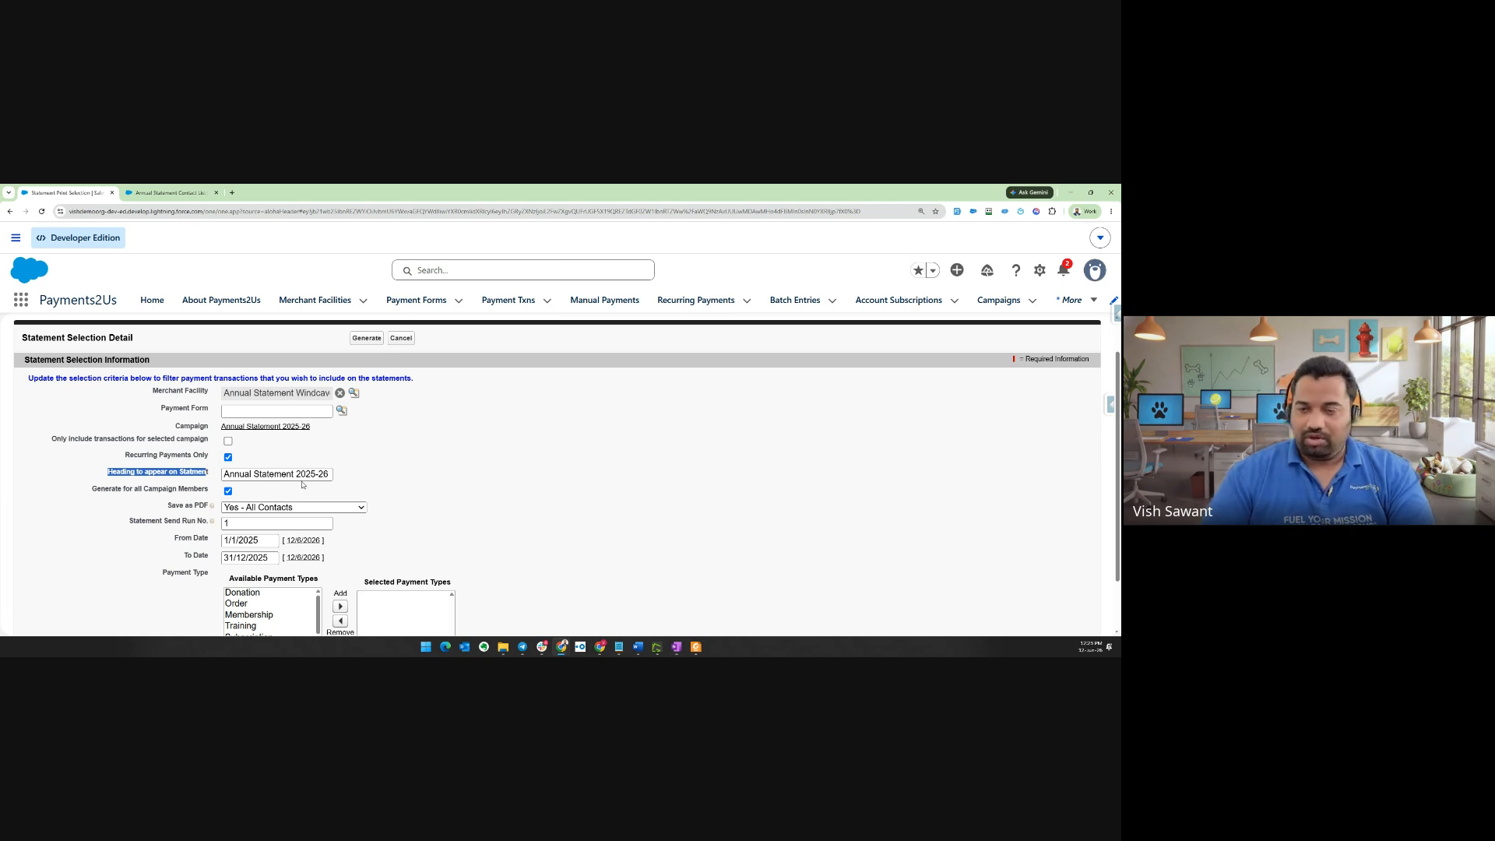
pyautogui.moveTo(332, 473); pyautogui.dragTo(295, 473)
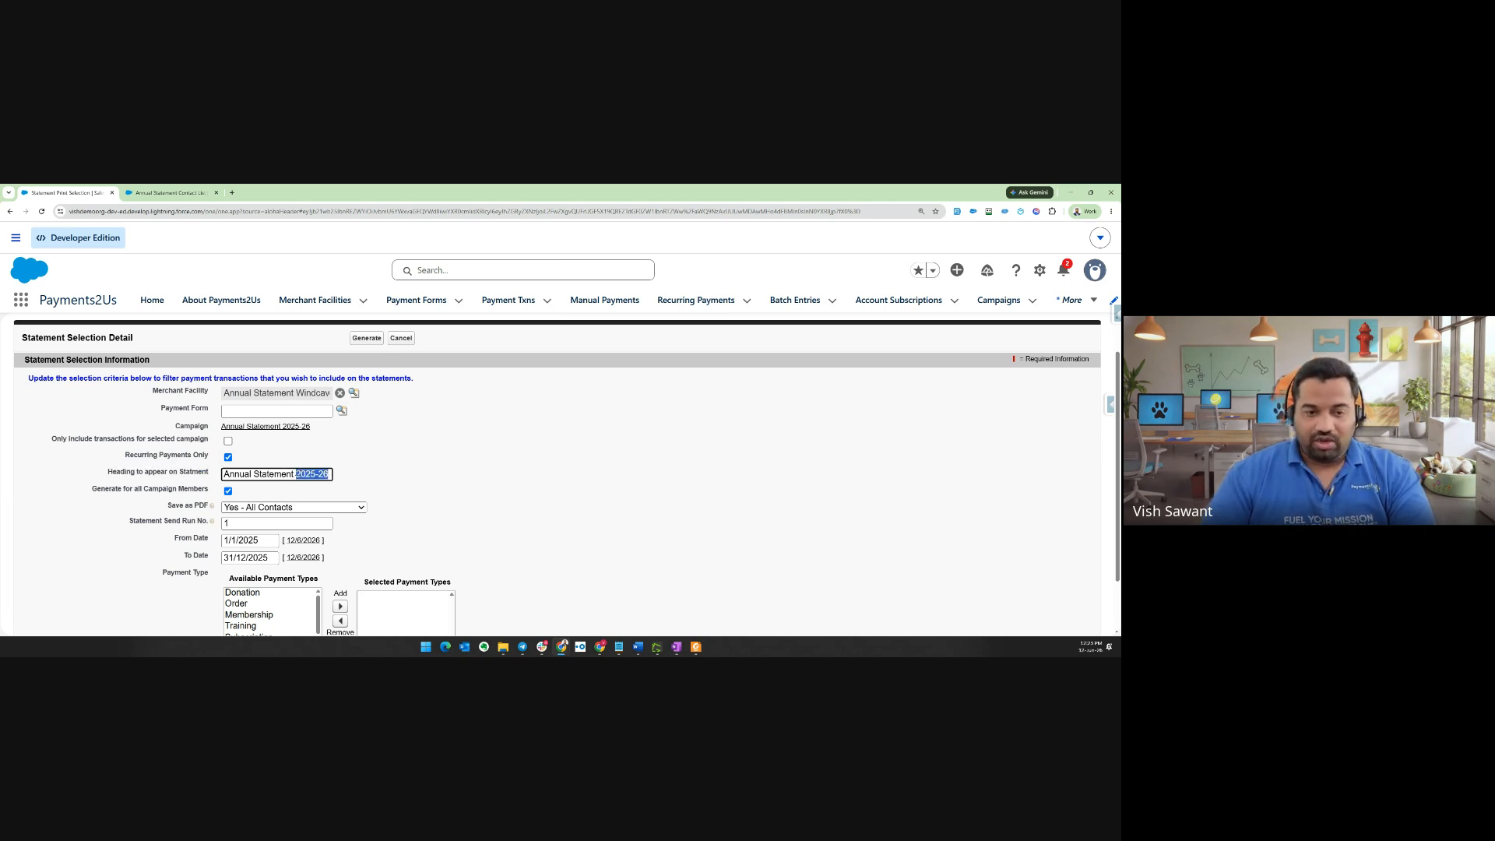
pyautogui.click(295, 474)
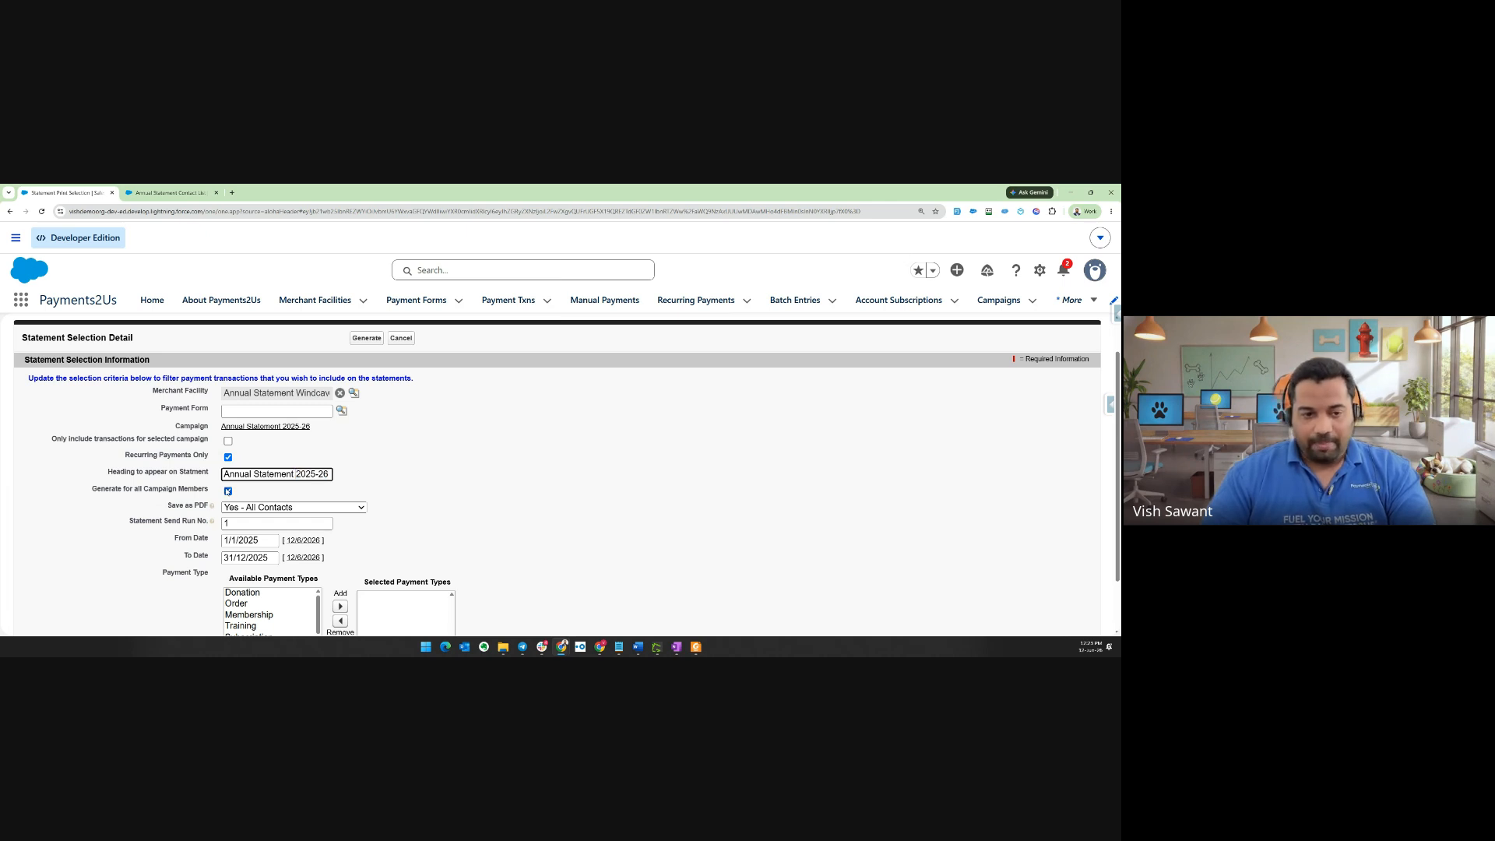
pyautogui.scroll(-1, 228, 491)
pyautogui.click(100, 448)
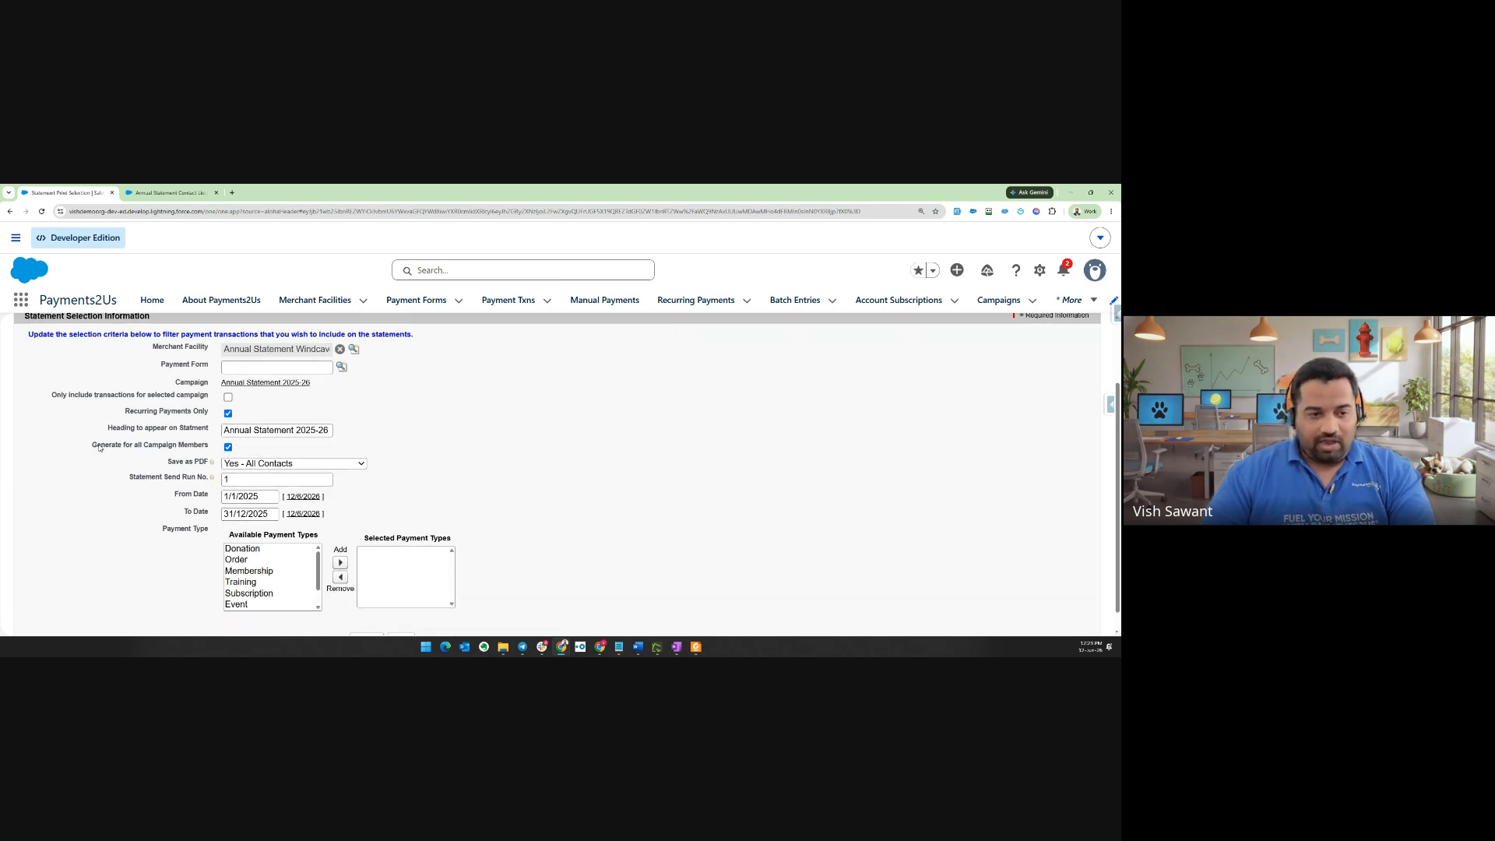
pyautogui.moveTo(99, 447); pyautogui.dragTo(206, 446)
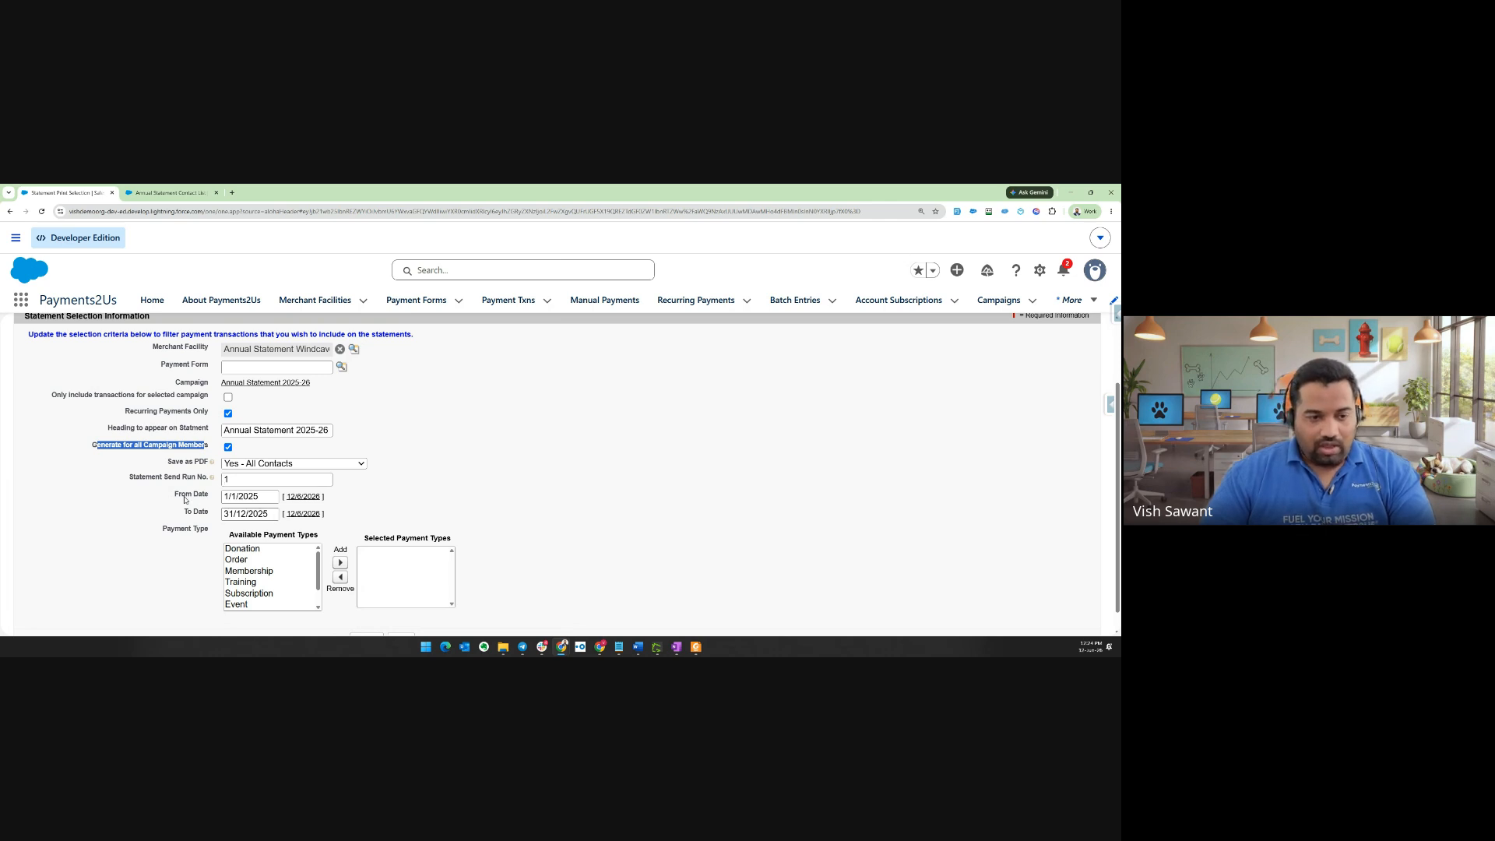
# Try to set the statement selection's From Date to 1/7/2025
pyautogui.moveTo(175, 494); pyautogui.dragTo(212, 512)
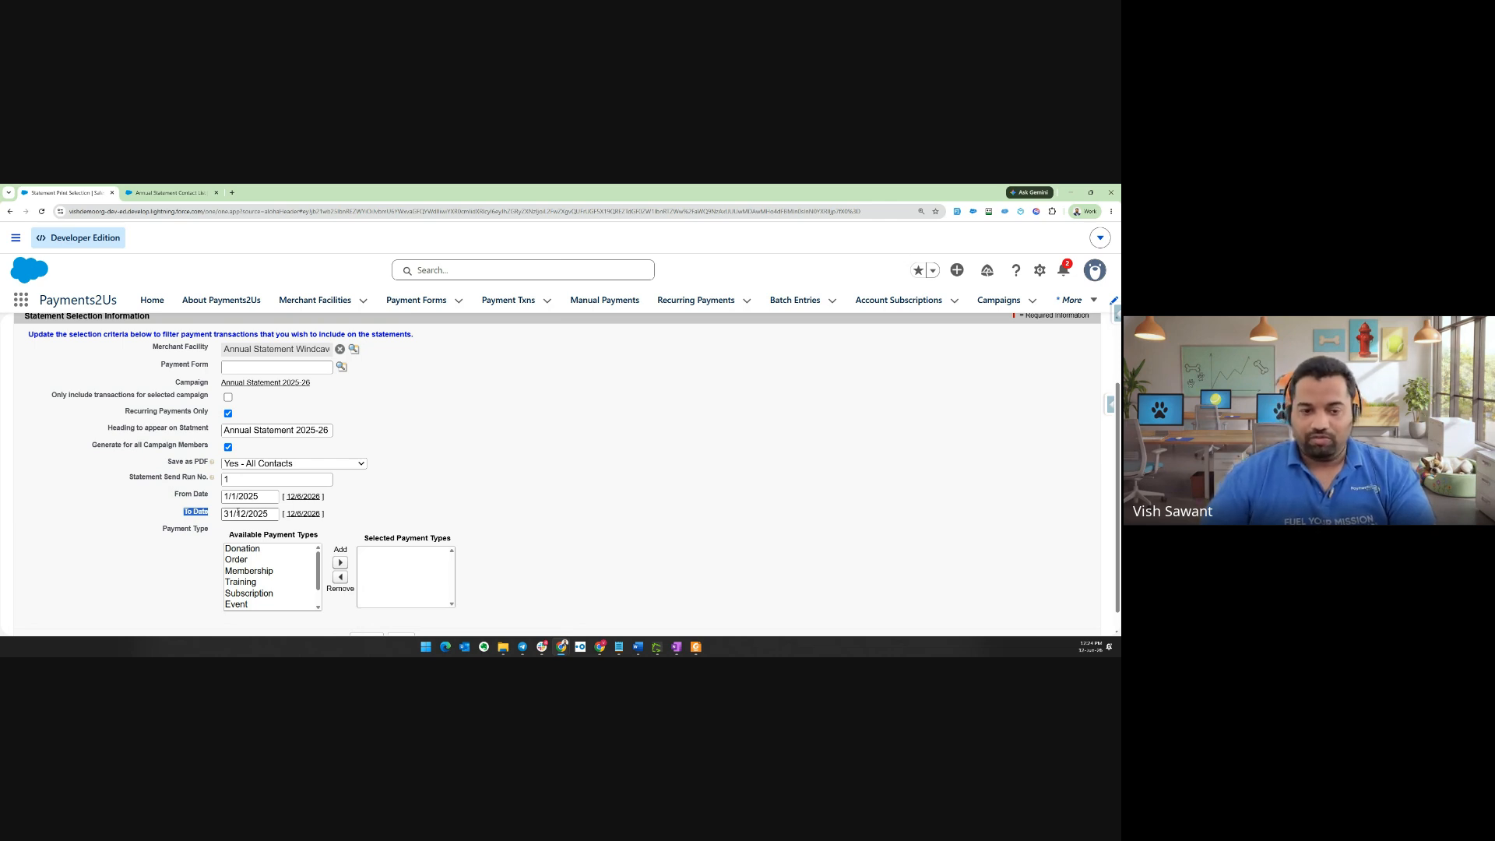
pyautogui.click(266, 497)
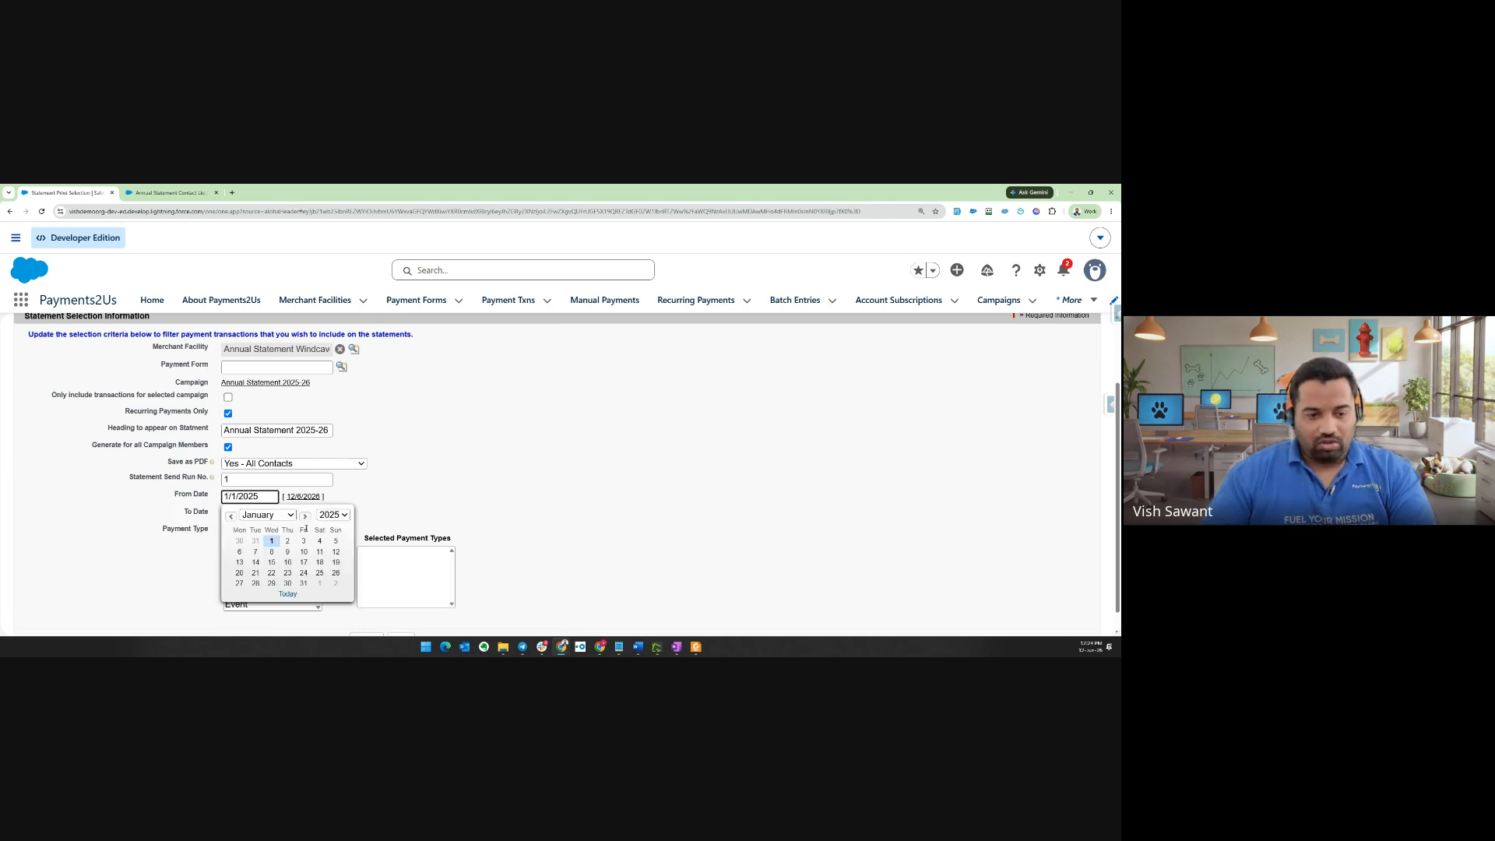
pyautogui.click(305, 516)
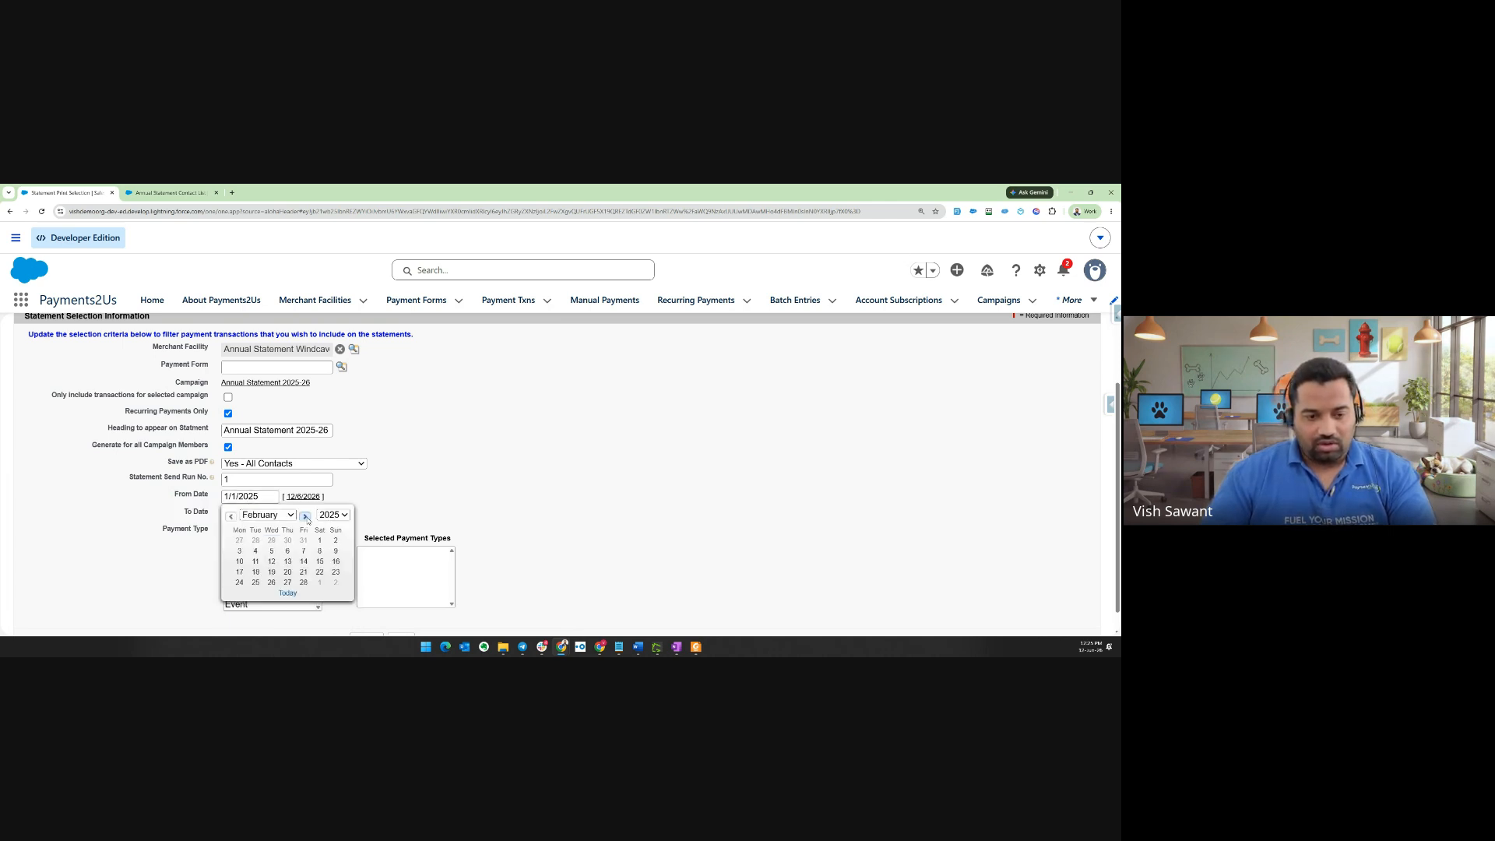
pyautogui.click(287, 593)
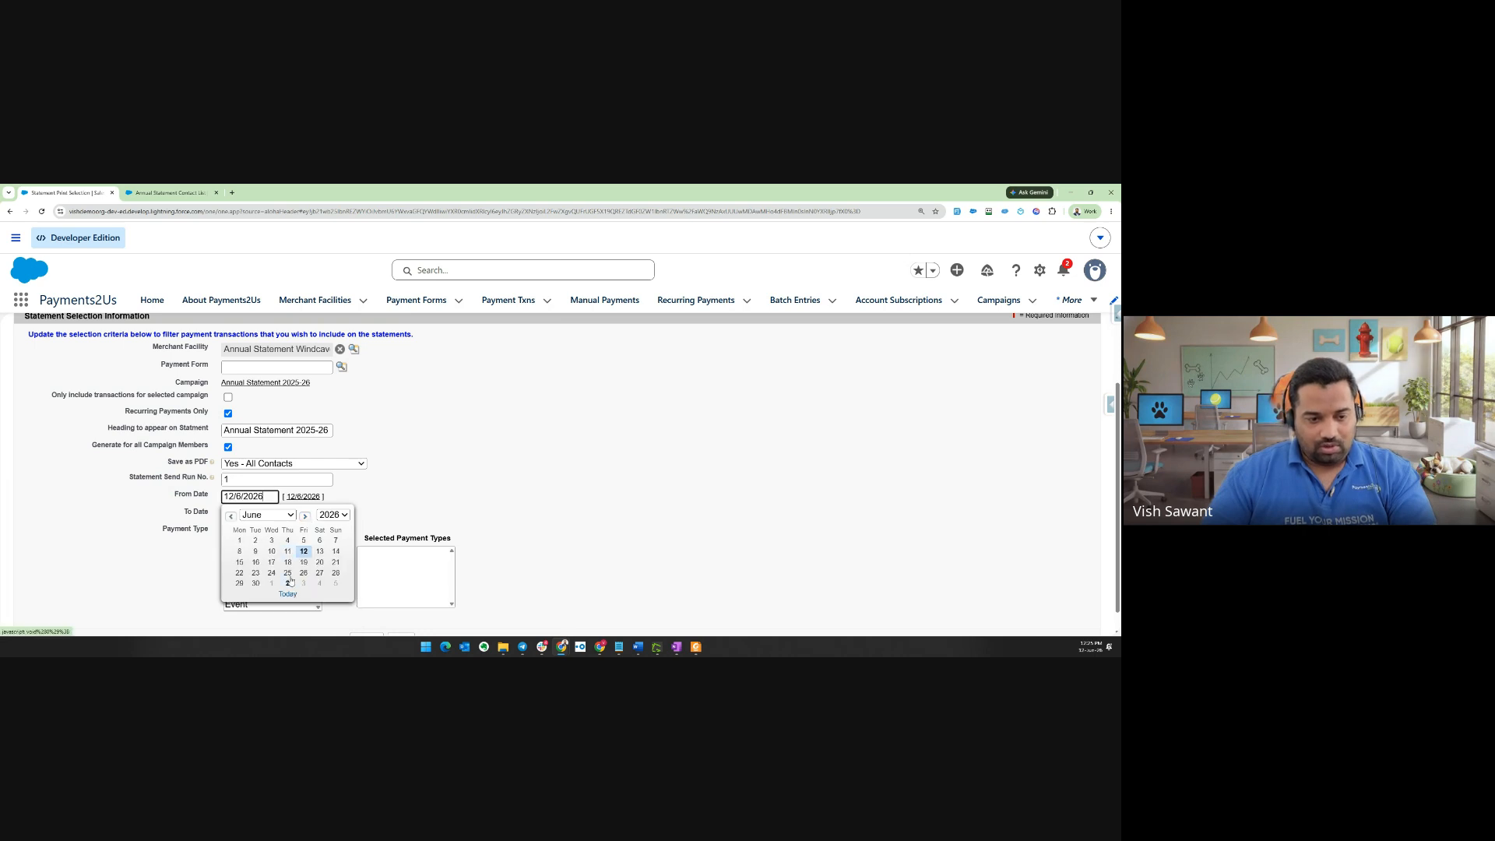
pyautogui.click(256, 583)
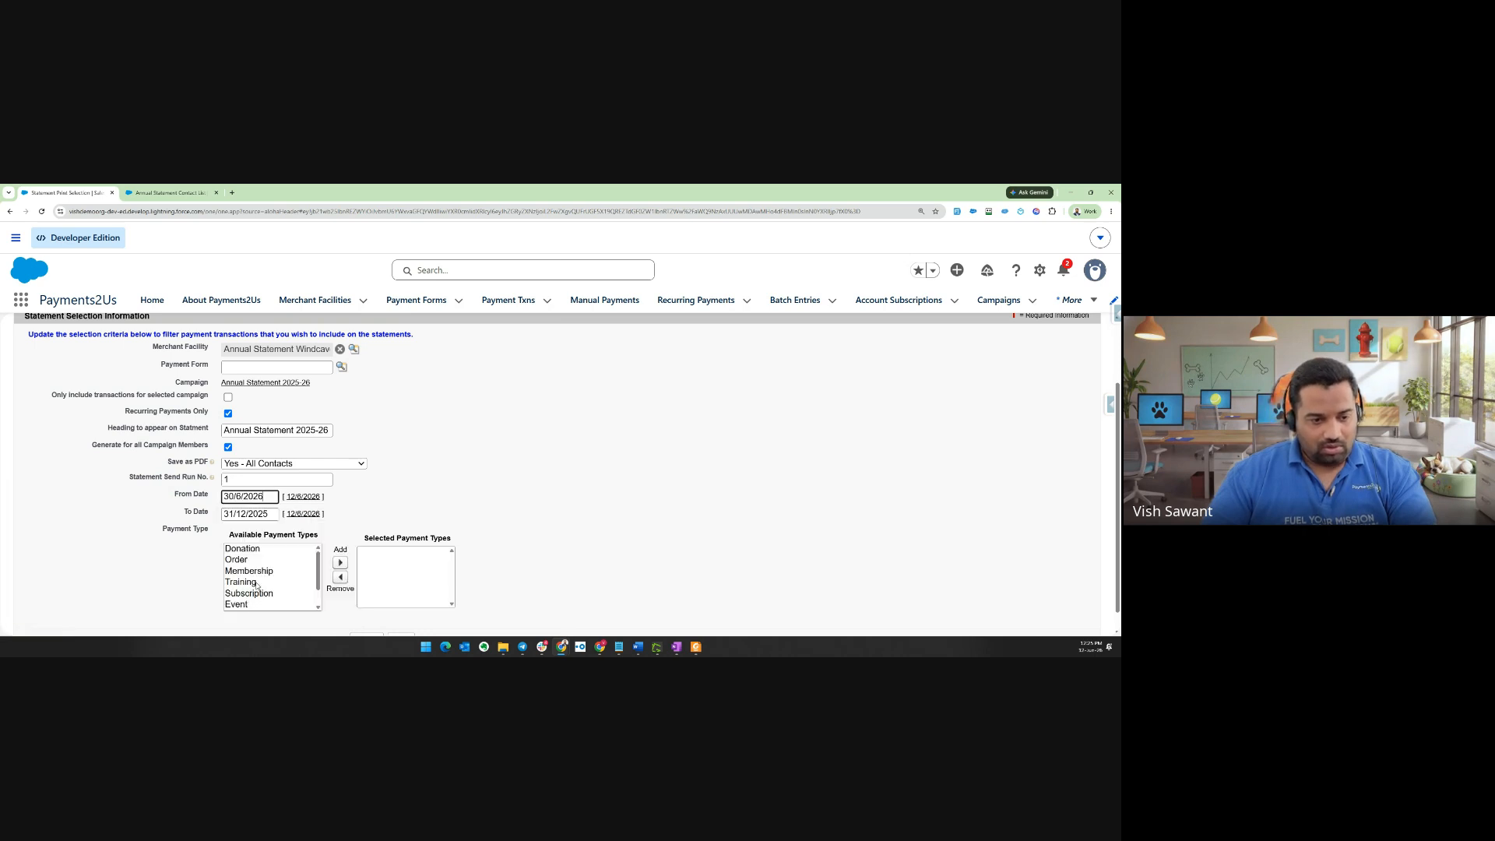
pyautogui.click(249, 496)
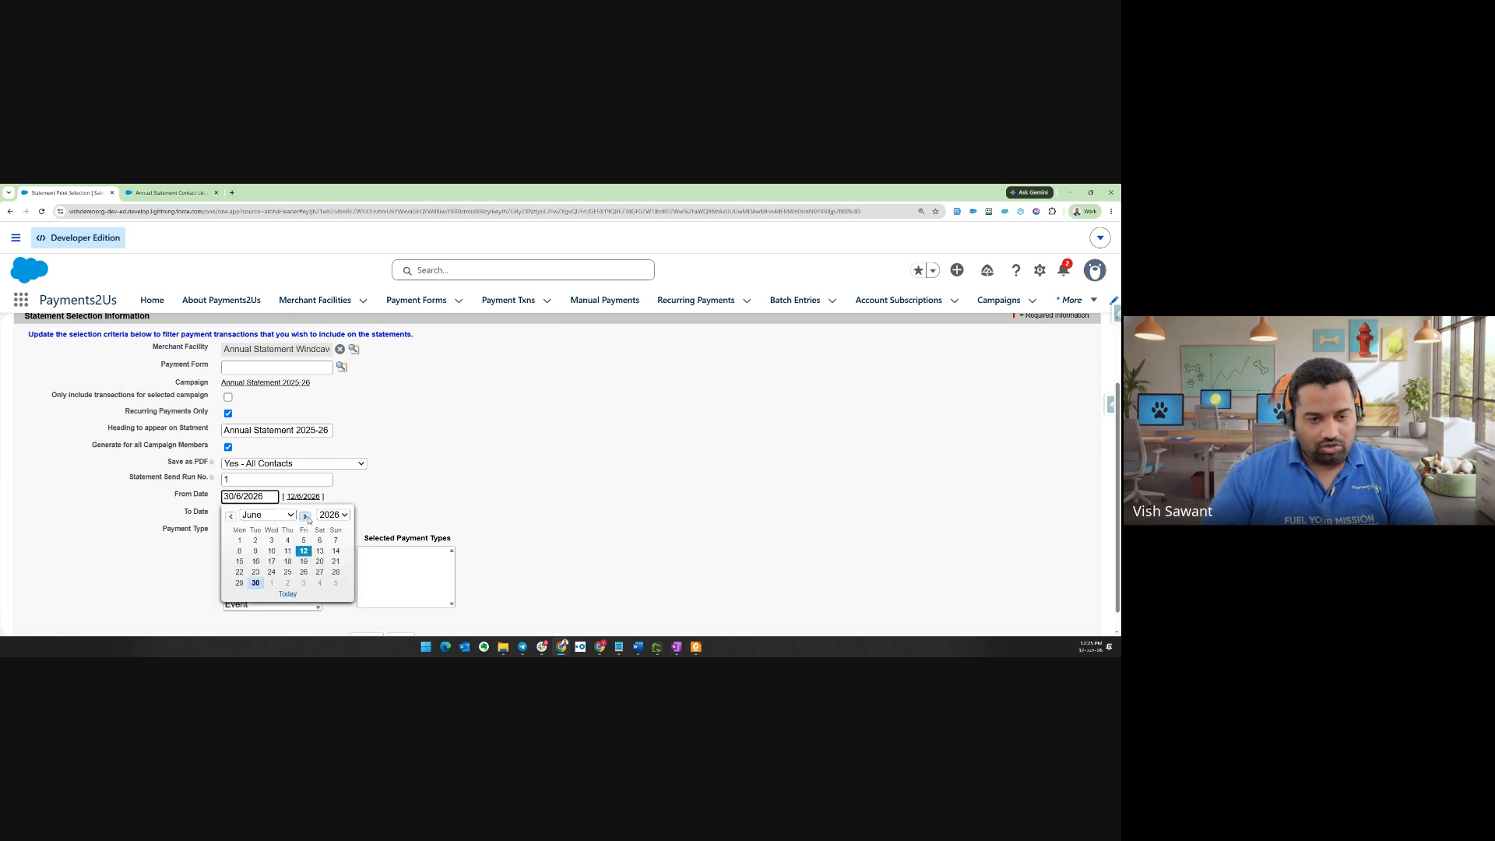
pyautogui.click(305, 515)
pyautogui.click(272, 542)
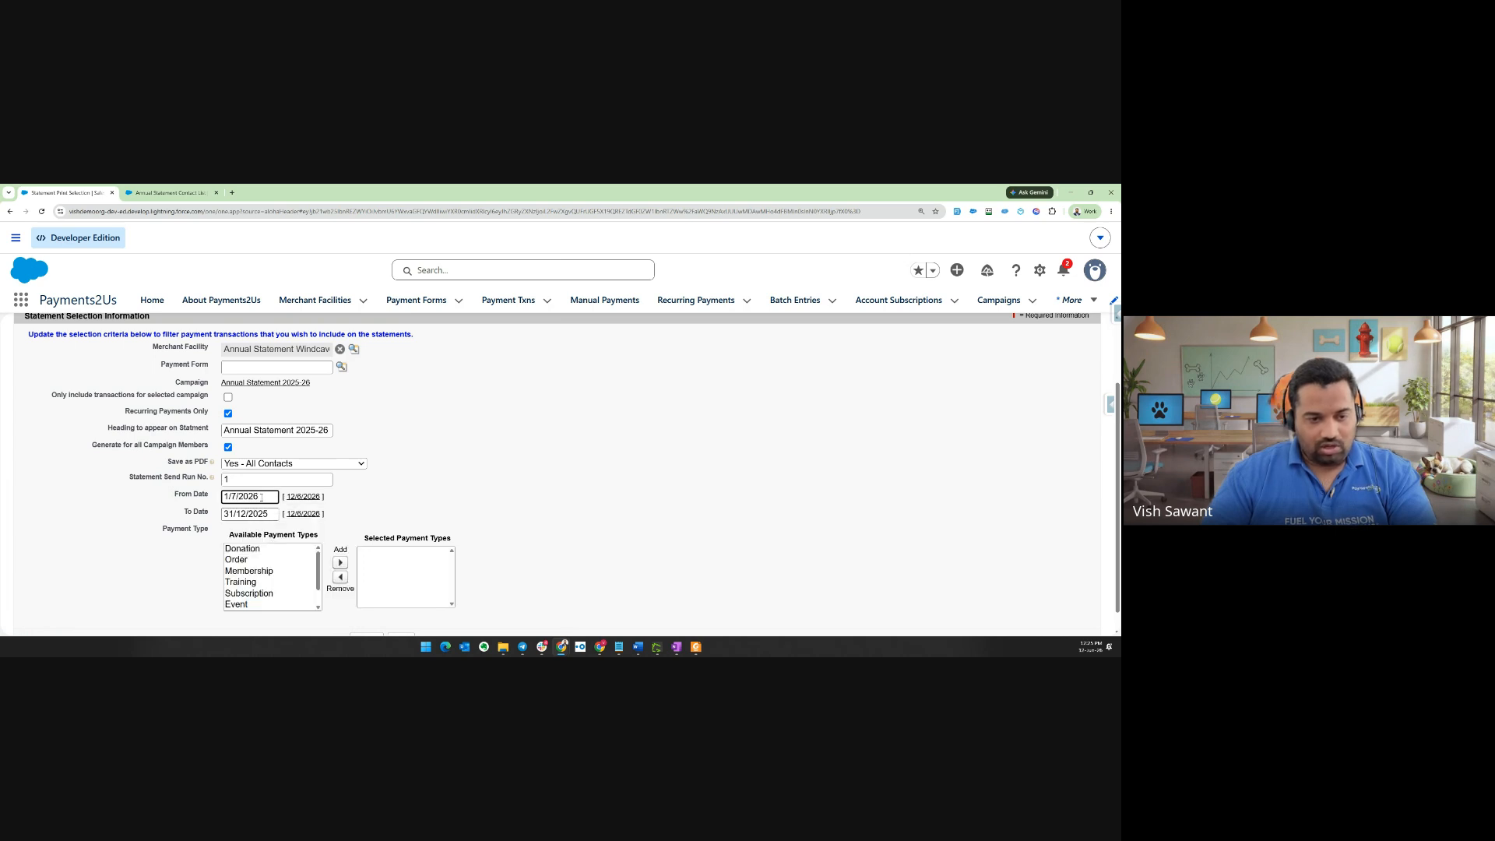
pyautogui.click(261, 497)
pyautogui.press('BackSpace')
pyautogui.write('5')
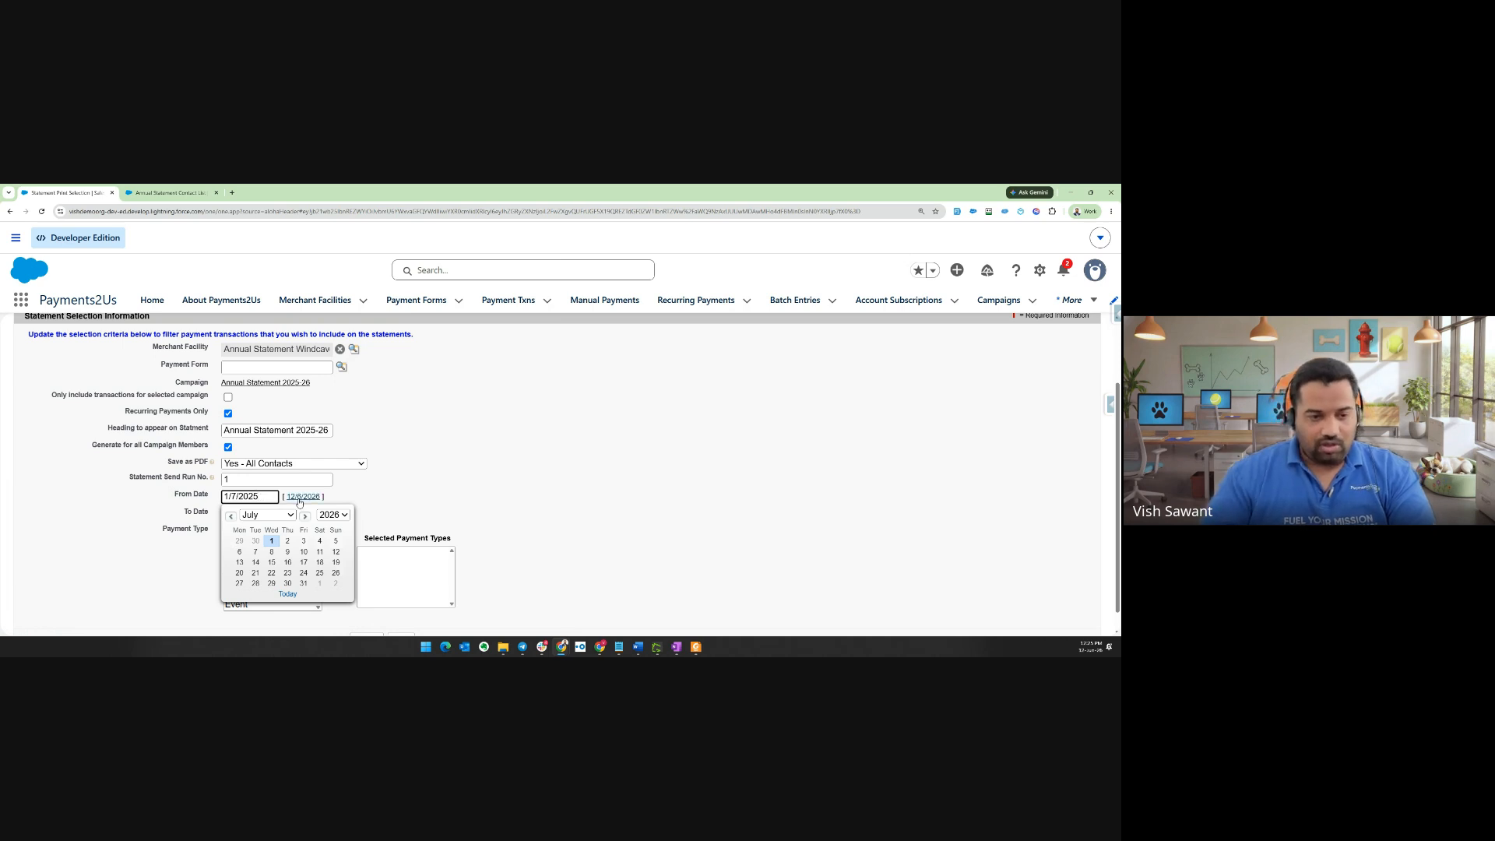
pyautogui.click(272, 540)
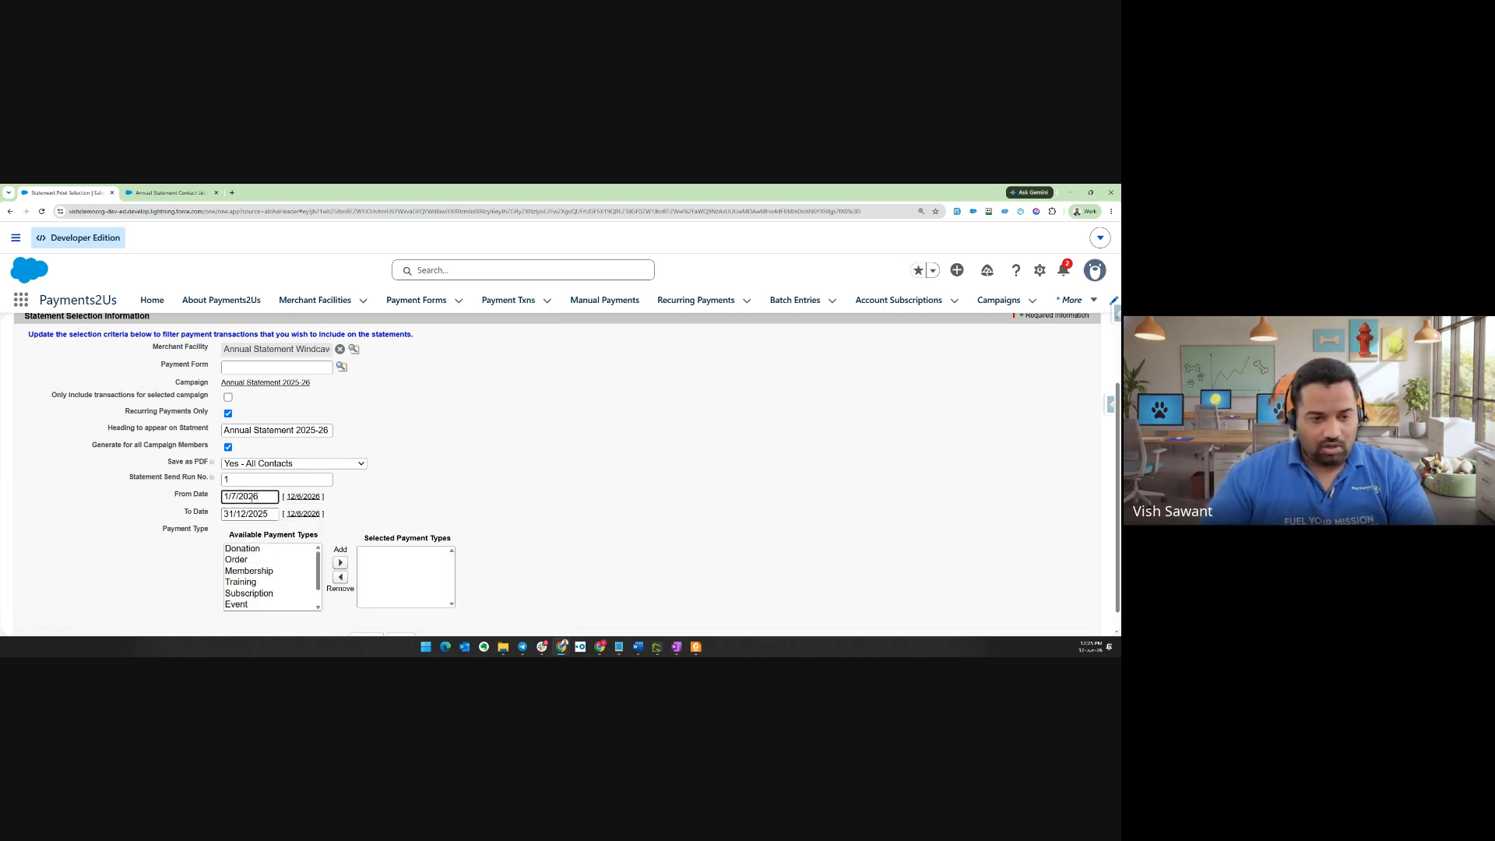
# Set the statement selection's To Date to 30/6/2026
pyautogui.click(247, 514)
pyautogui.click(287, 610)
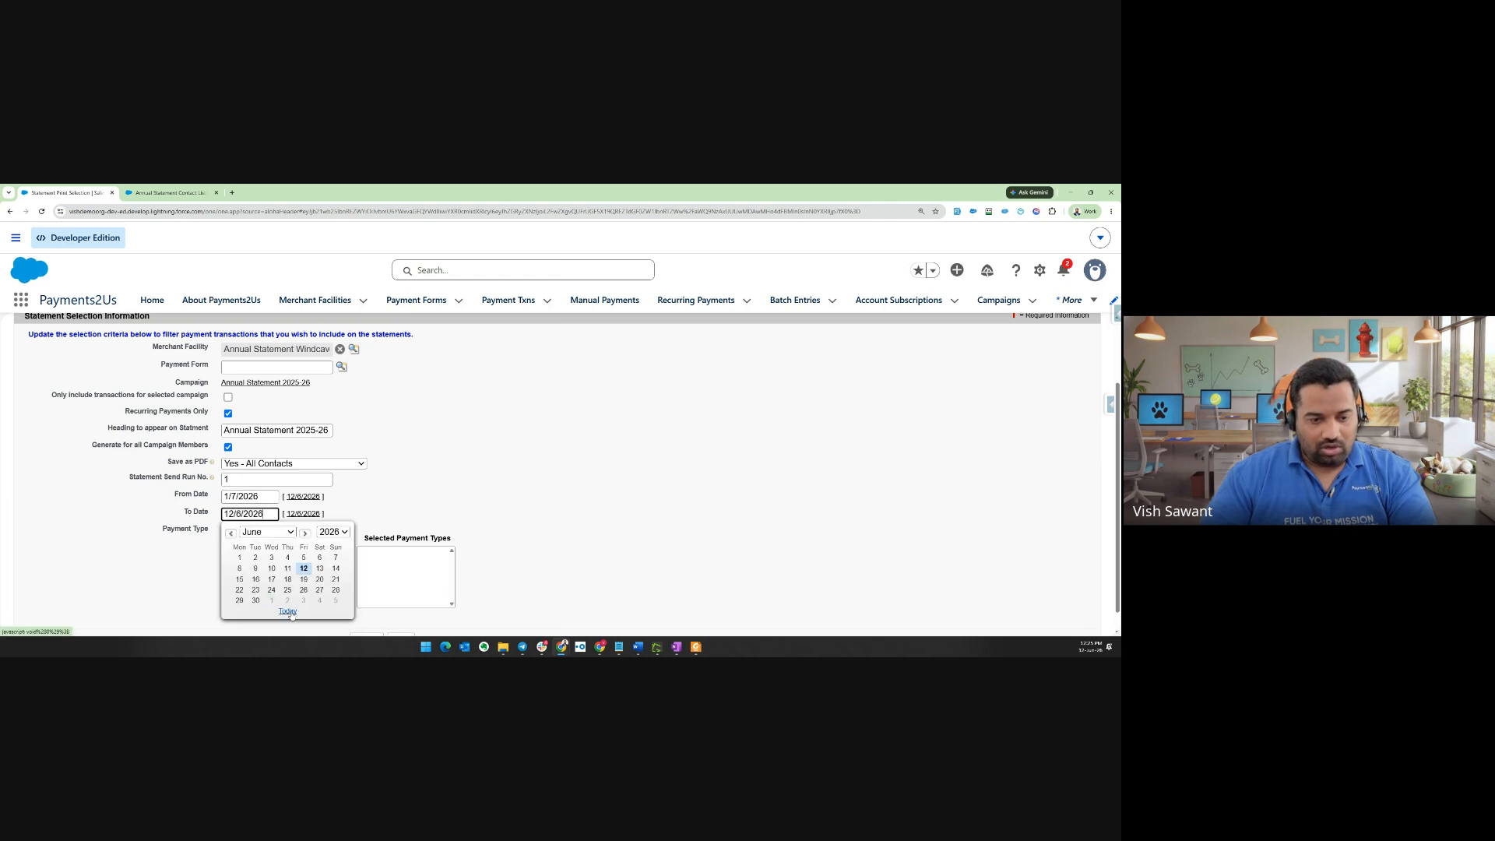
pyautogui.click(256, 600)
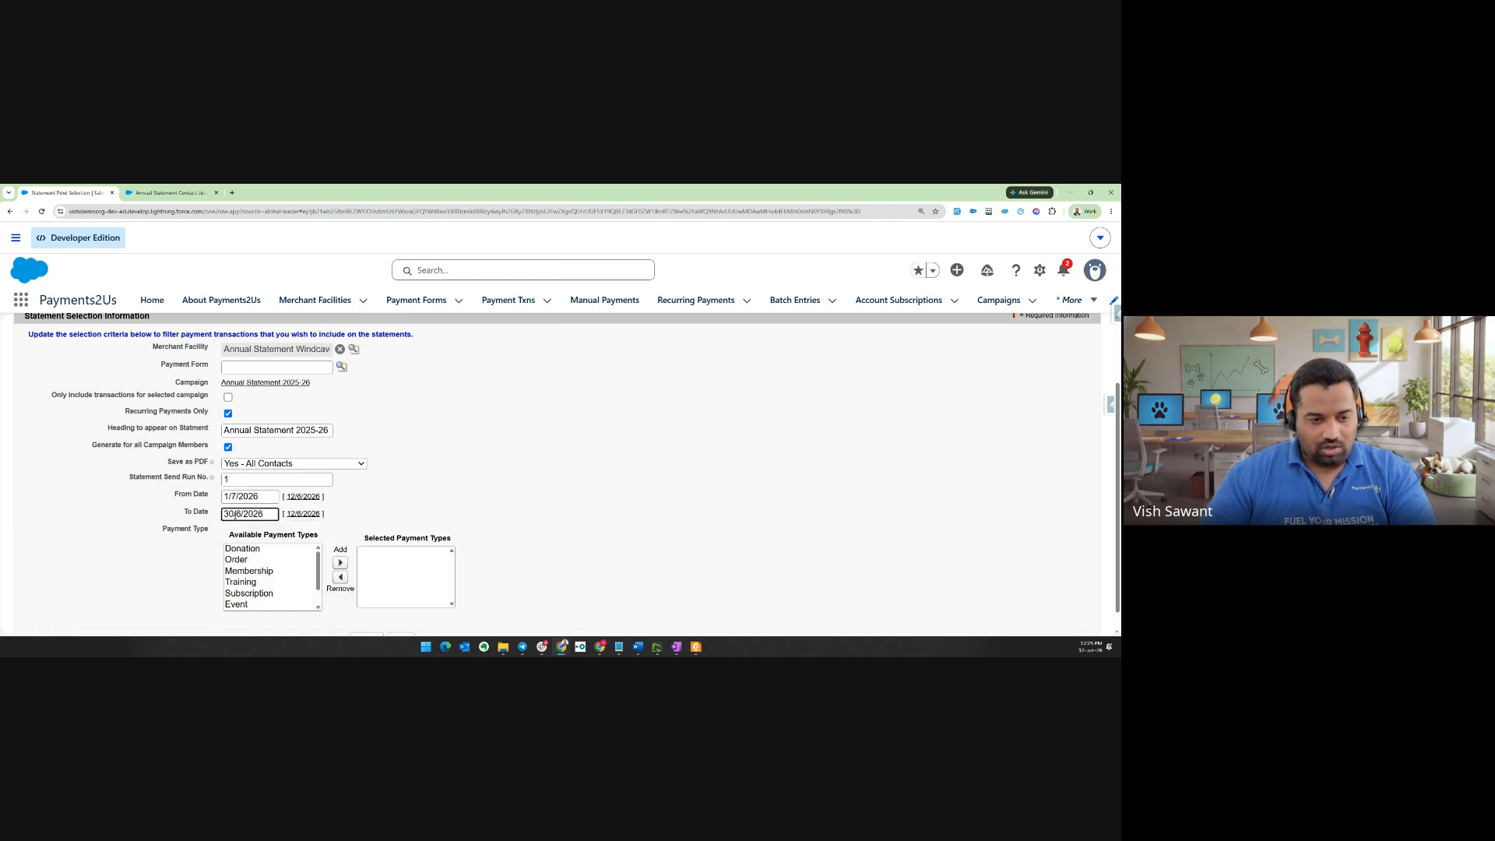
# Change the year of the From Date to 2025 and set the date to 1/7/2025
pyautogui.click(256, 497)
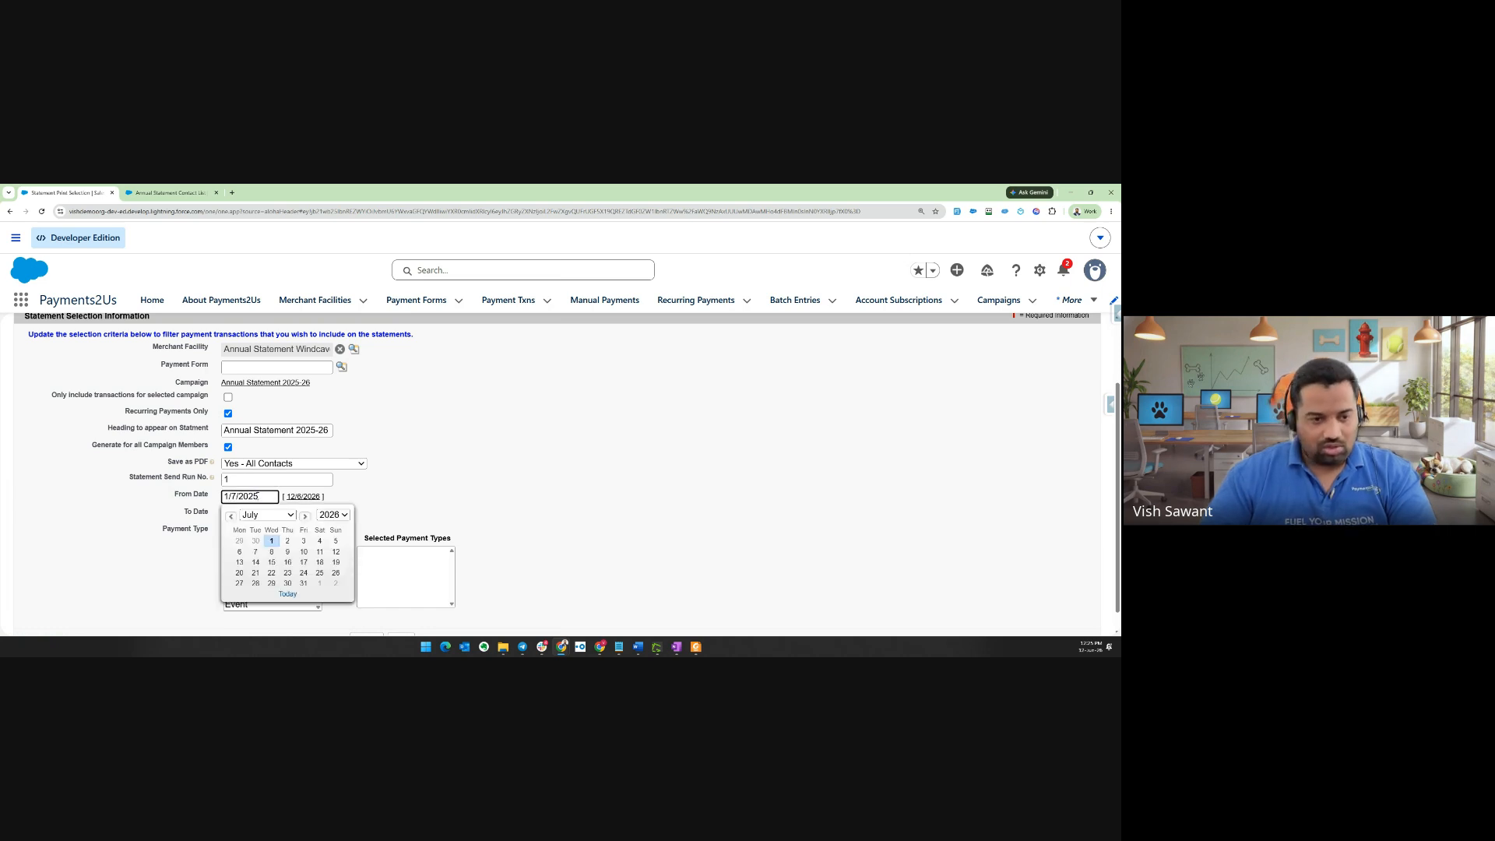
pyautogui.click(340, 515)
pyautogui.click(340, 535)
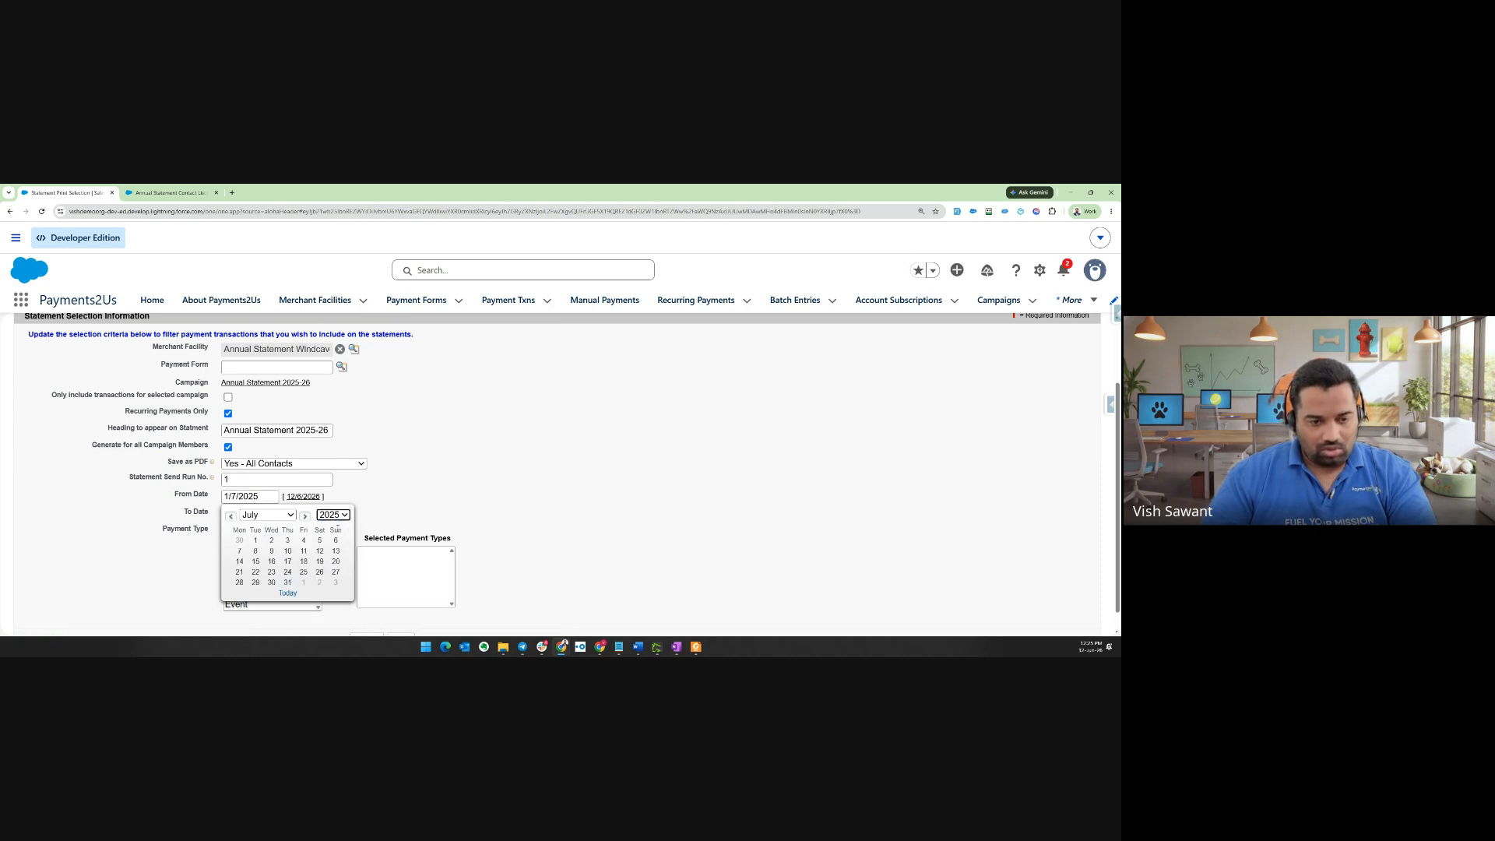
pyautogui.click(286, 581)
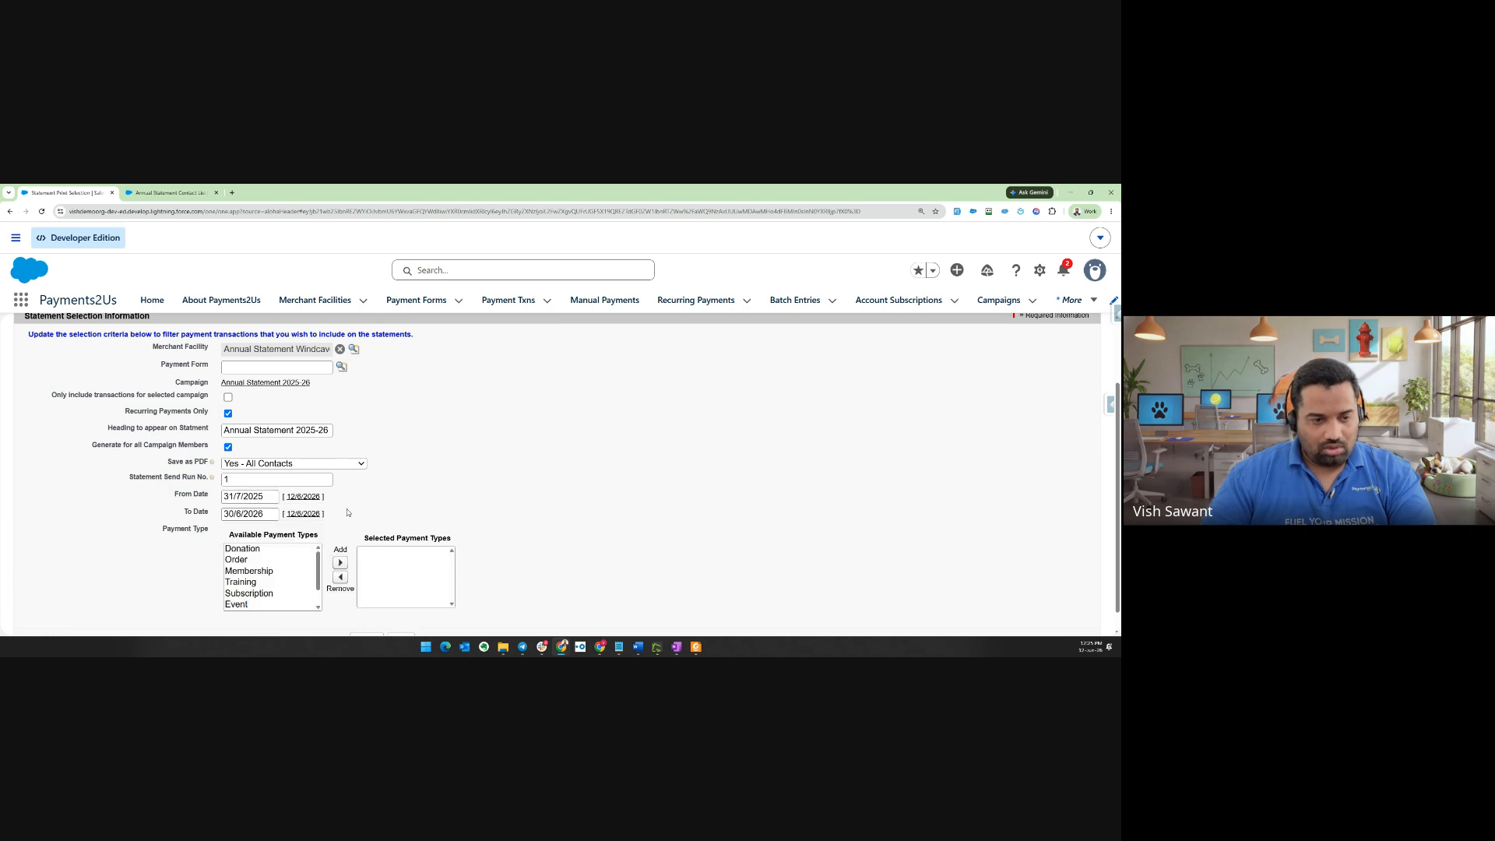
pyautogui.click(246, 496)
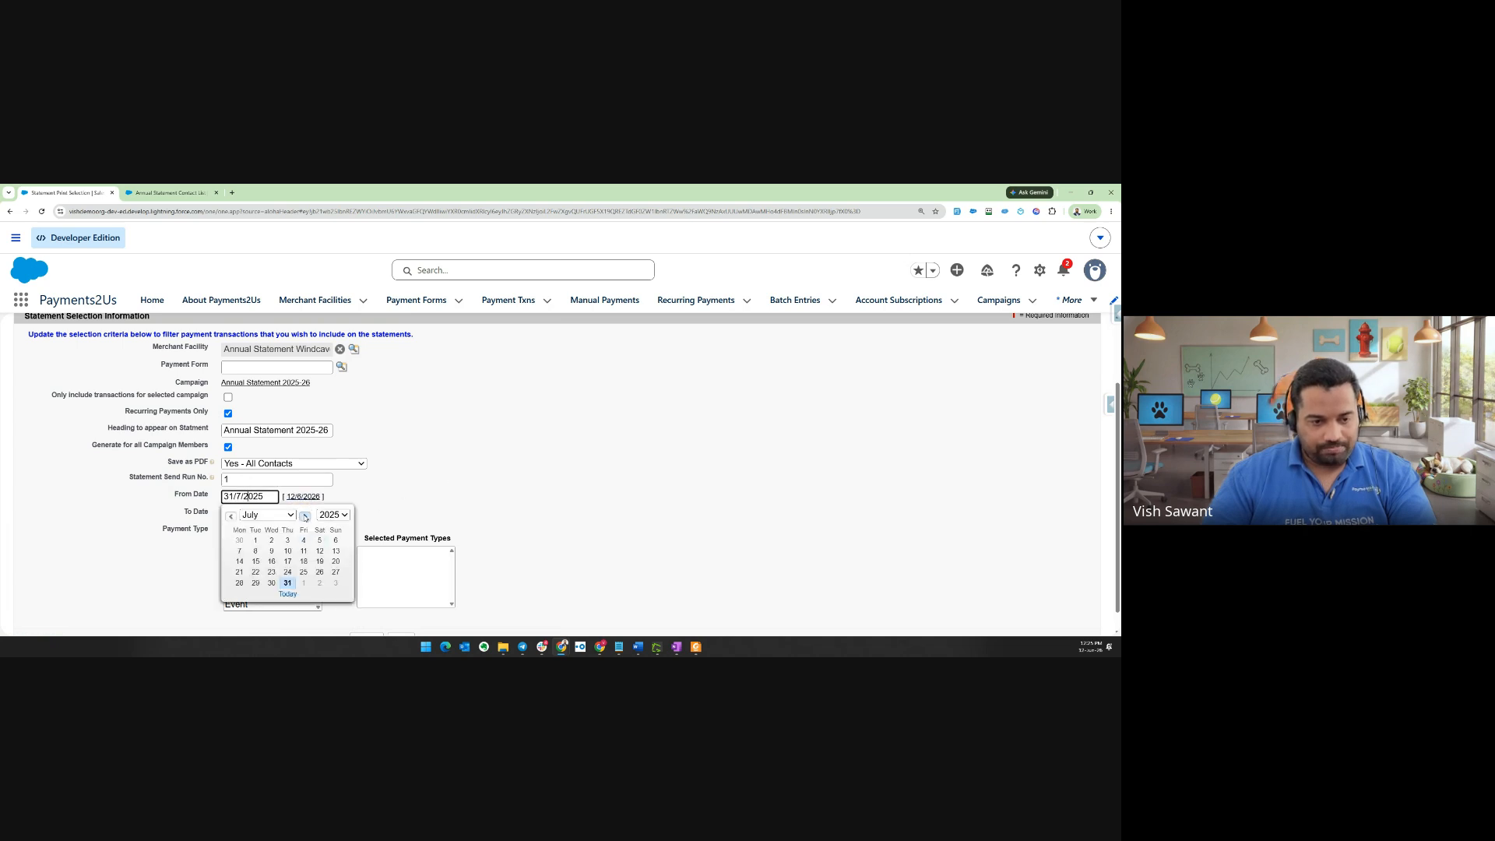
pyautogui.click(255, 541)
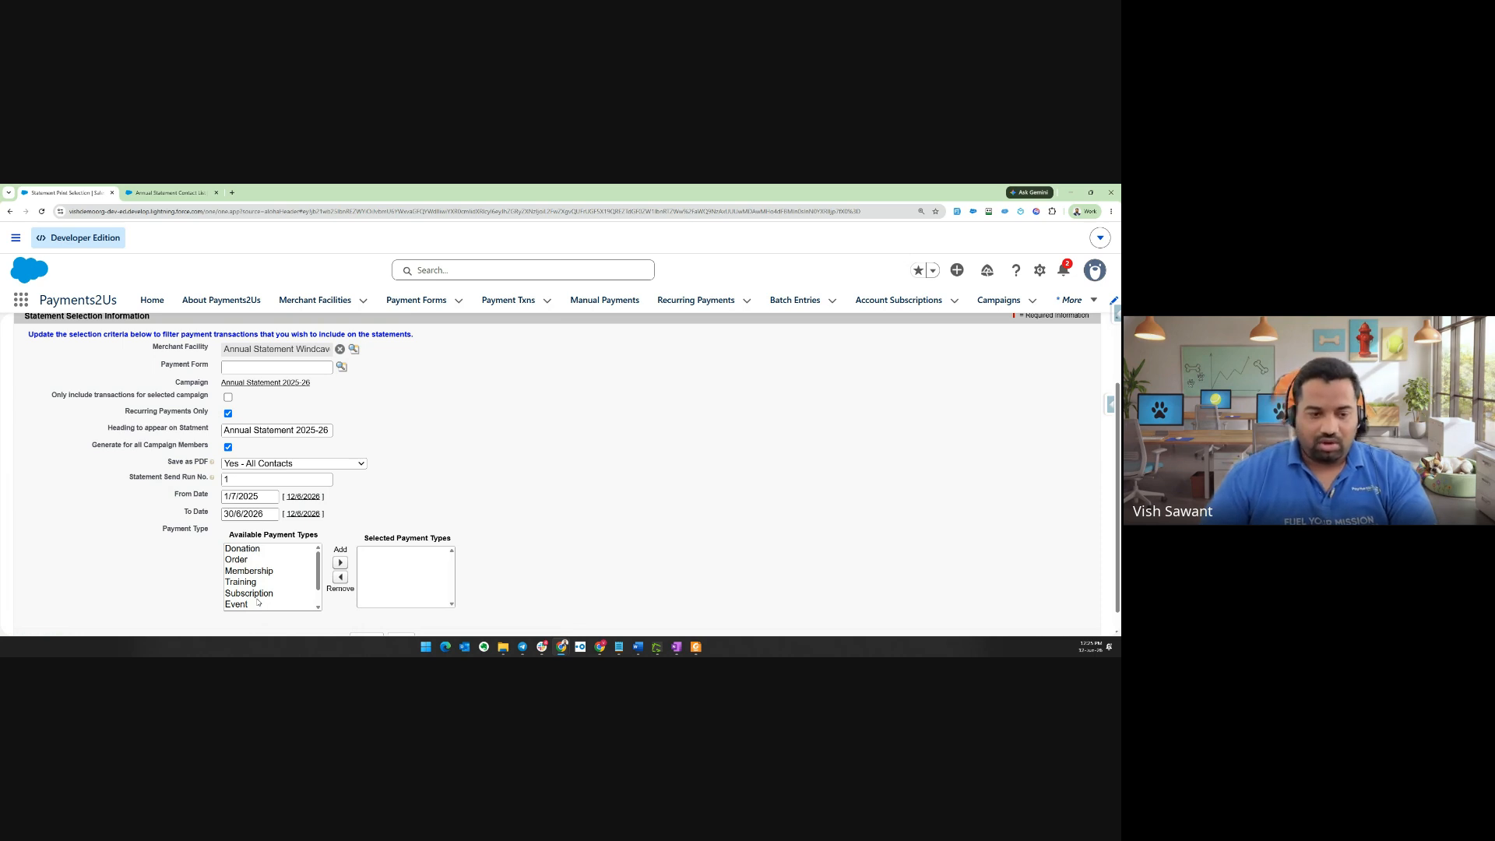
# Add Donation to the selected payment types for the statements
pyautogui.click(239, 564)
pyautogui.click(240, 571)
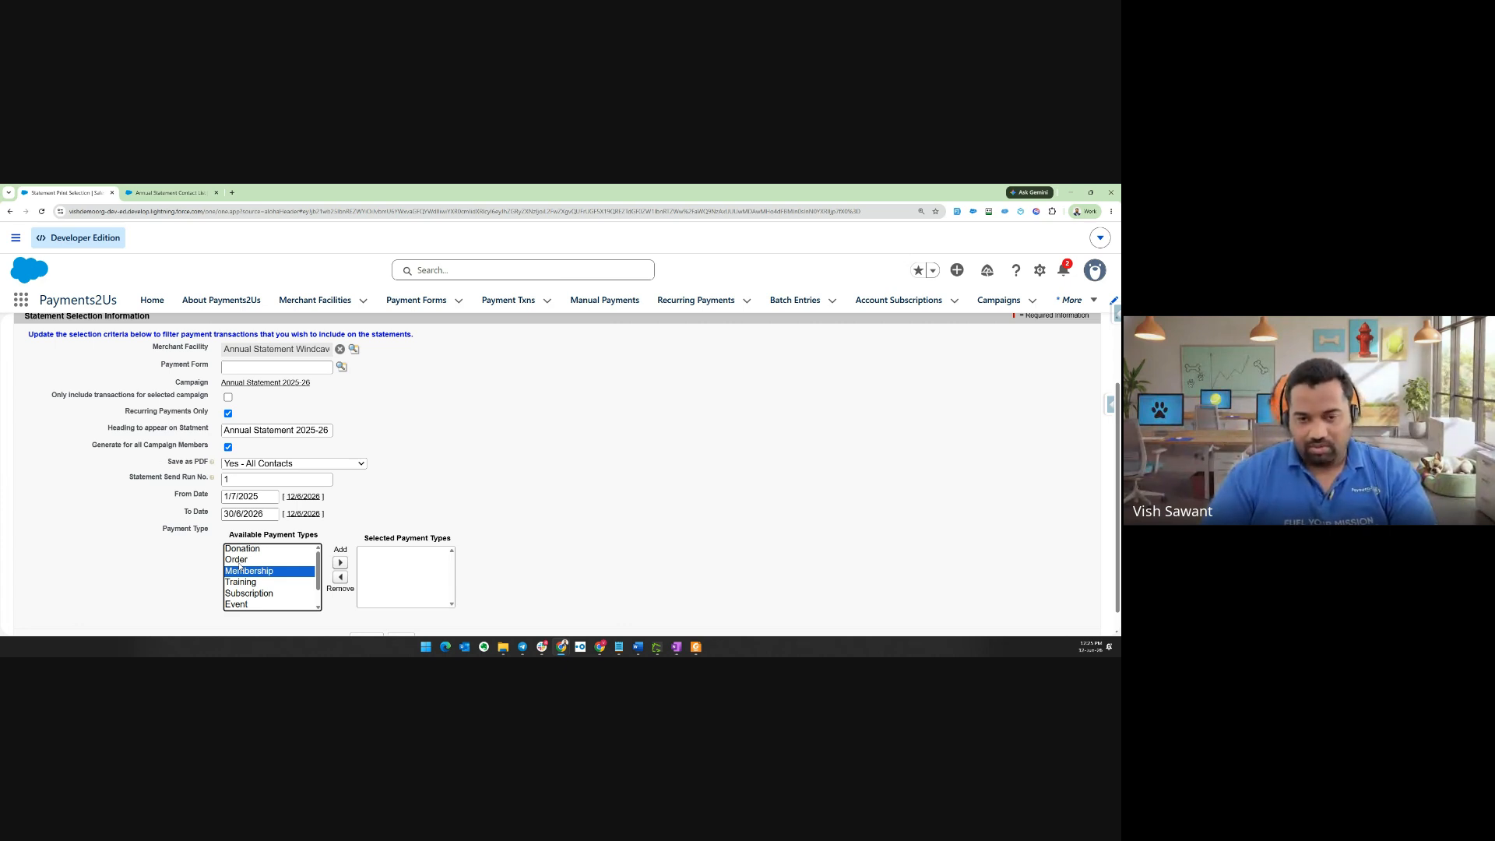
pyautogui.click(256, 550)
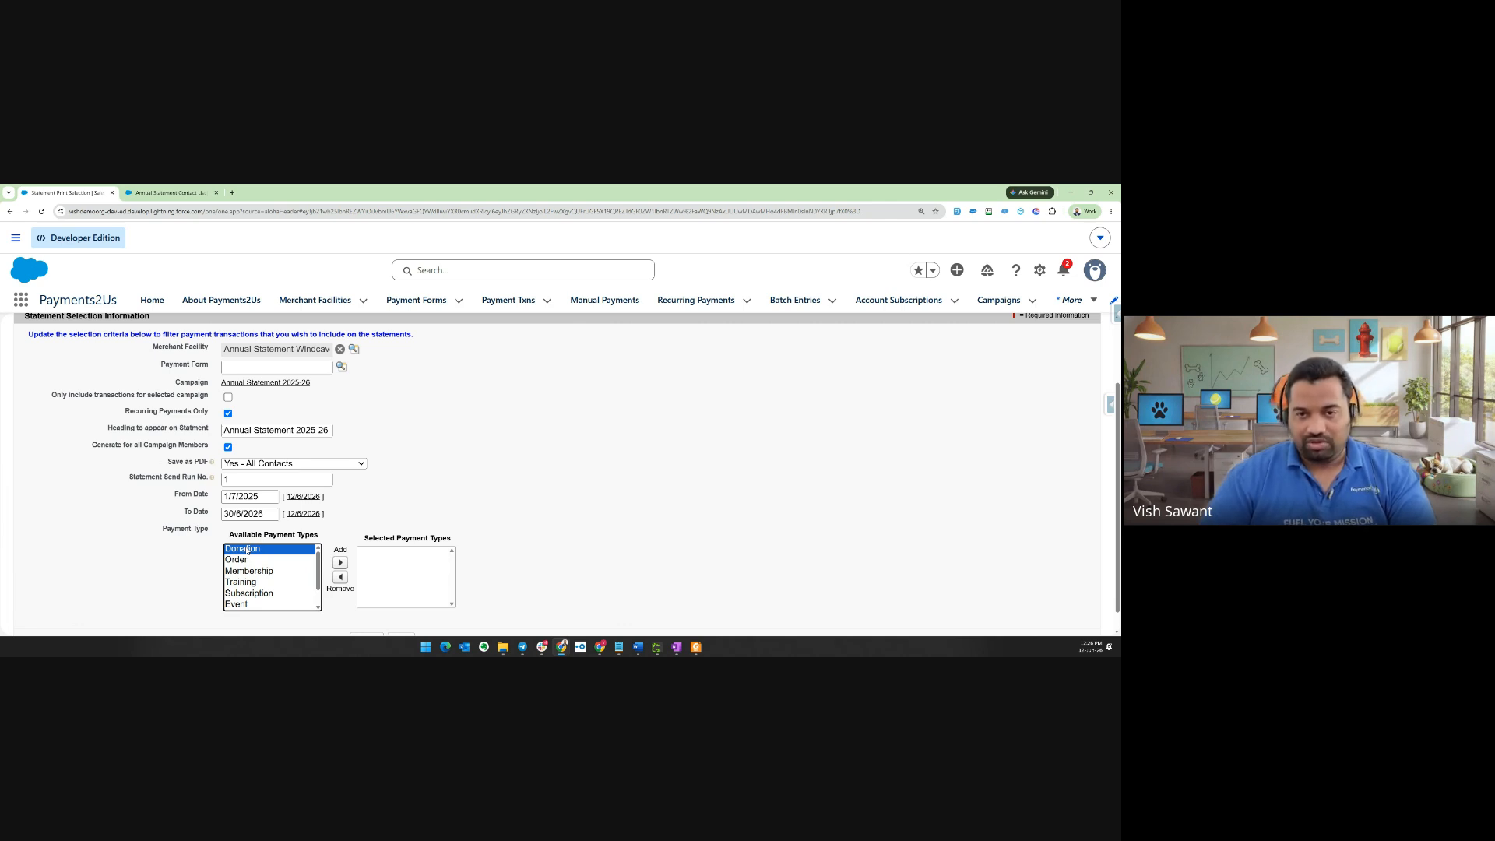
pyautogui.click(340, 562)
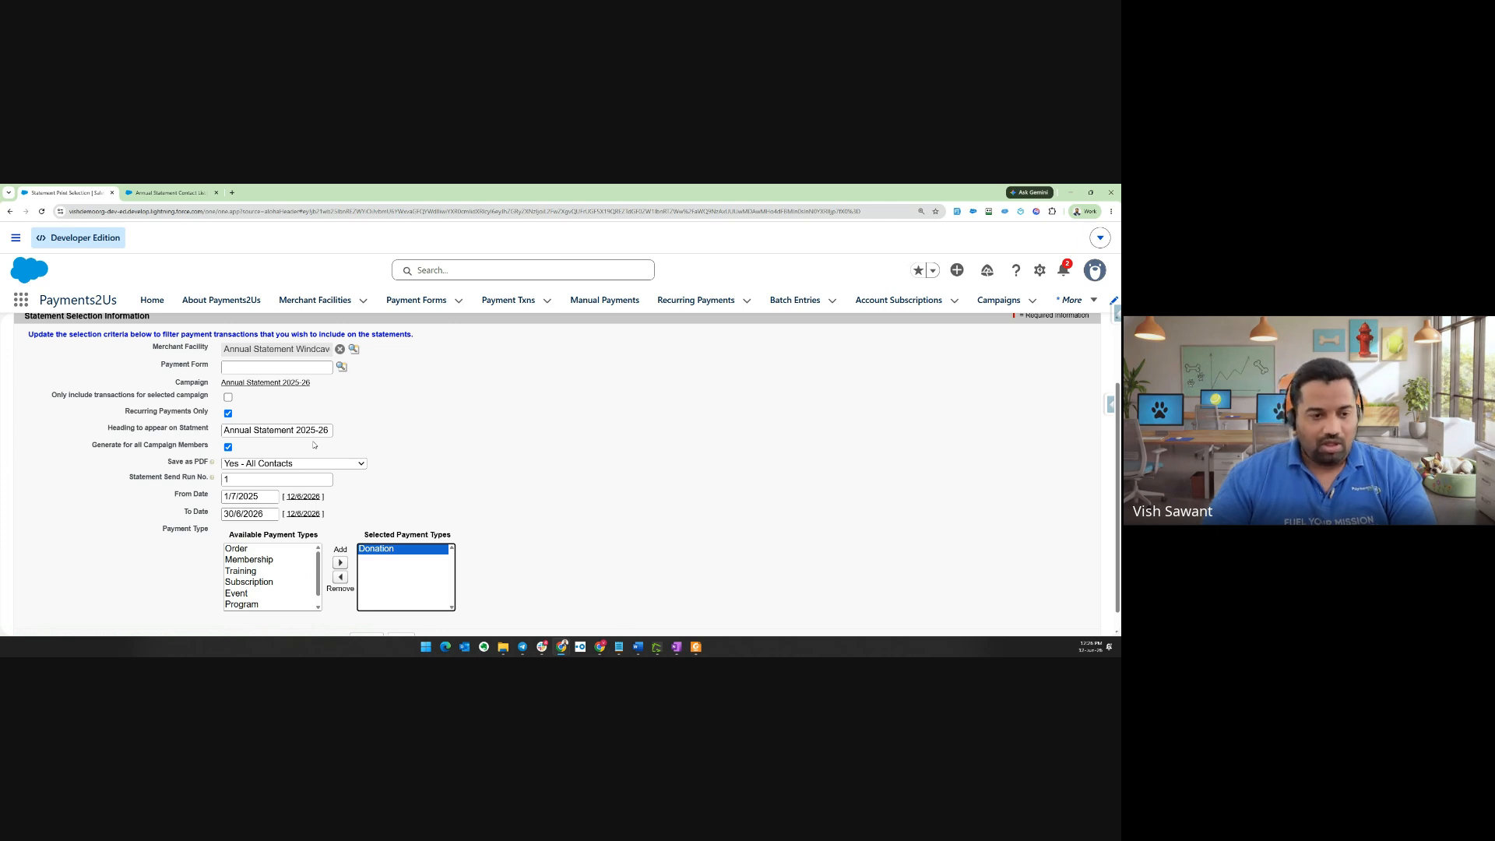
# Generate the statements with the chosen criteria and check the status of the batch job
pyautogui.scroll(1, 412, 399)
pyautogui.scroll(-2, 436, 498)
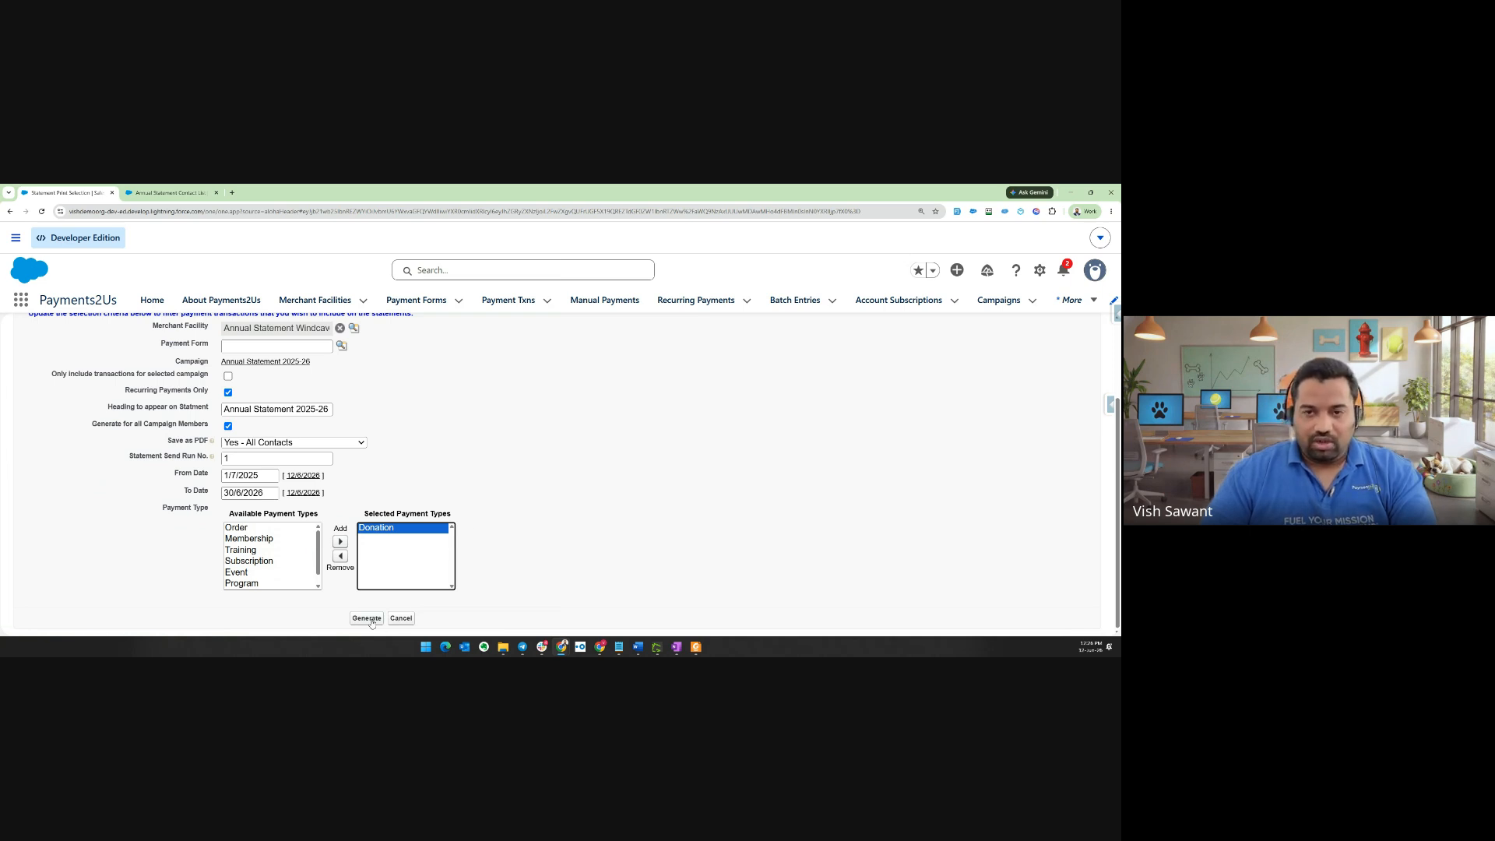
pyautogui.click(369, 619)
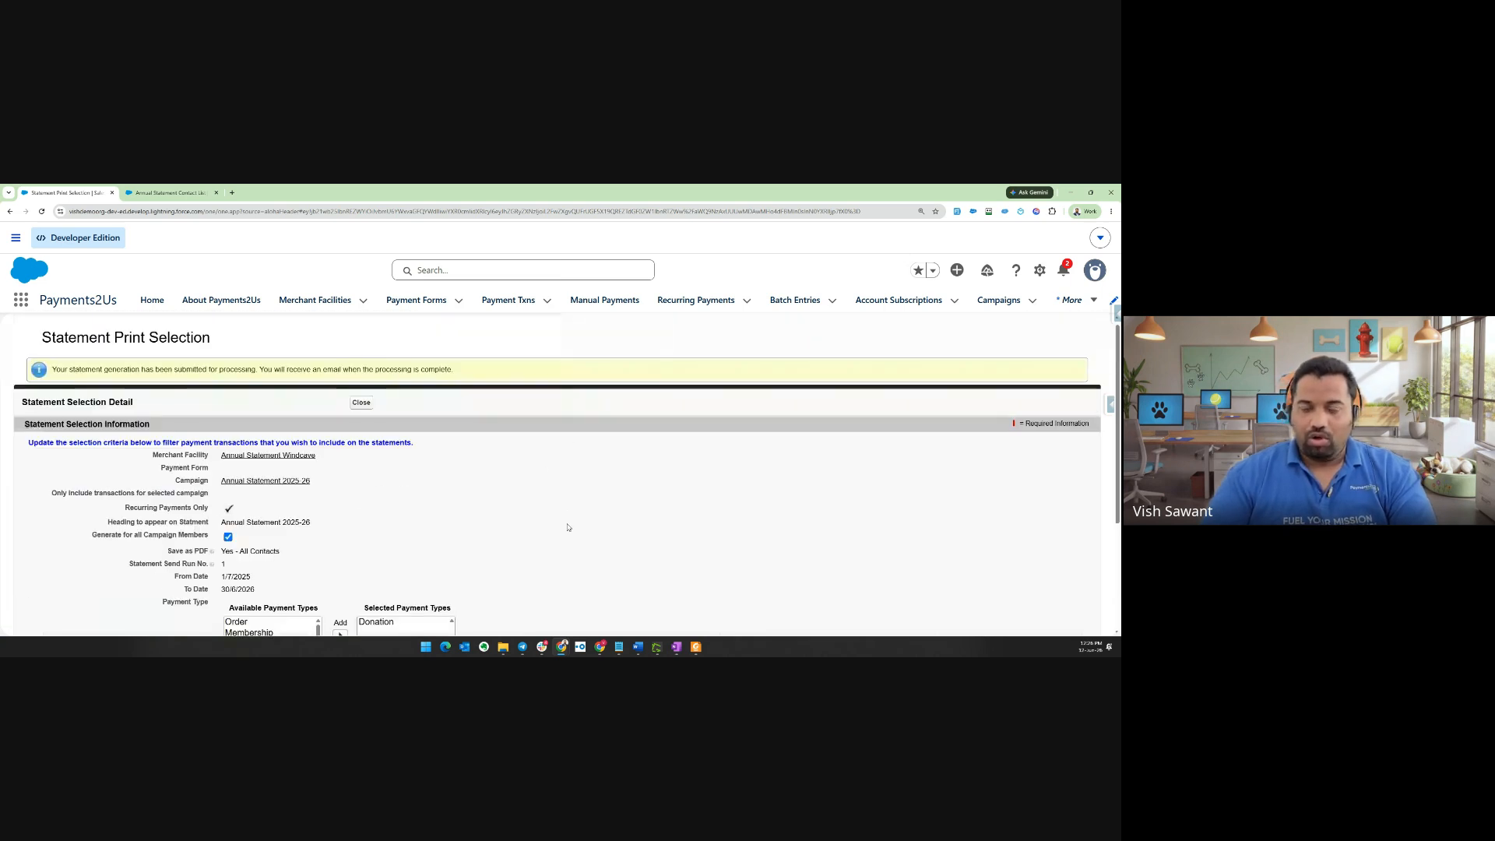
pyautogui.scroll(-2, 537, 492)
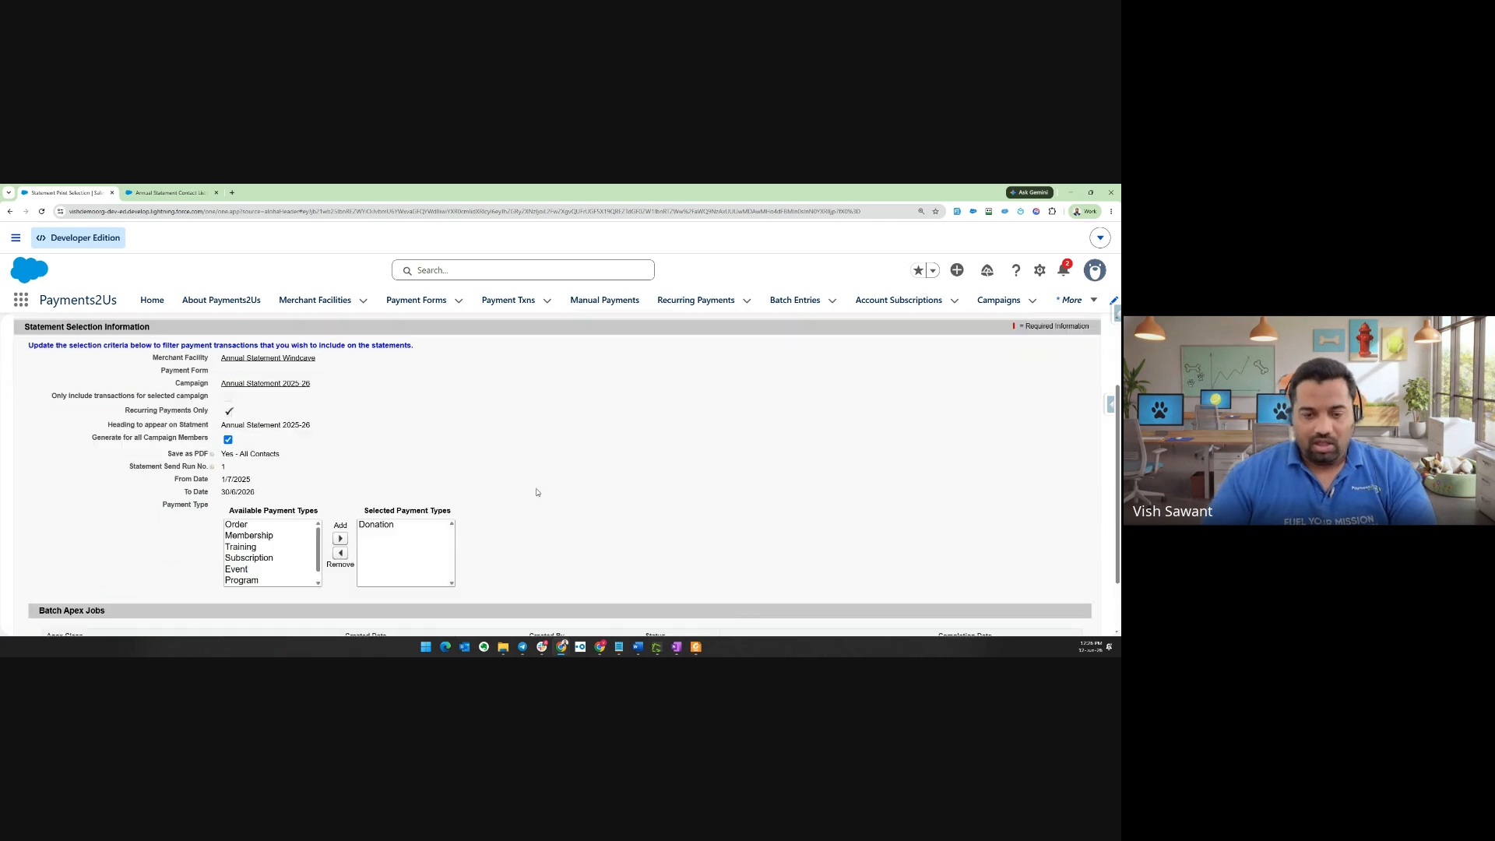
pyautogui.scroll(-1, 536, 492)
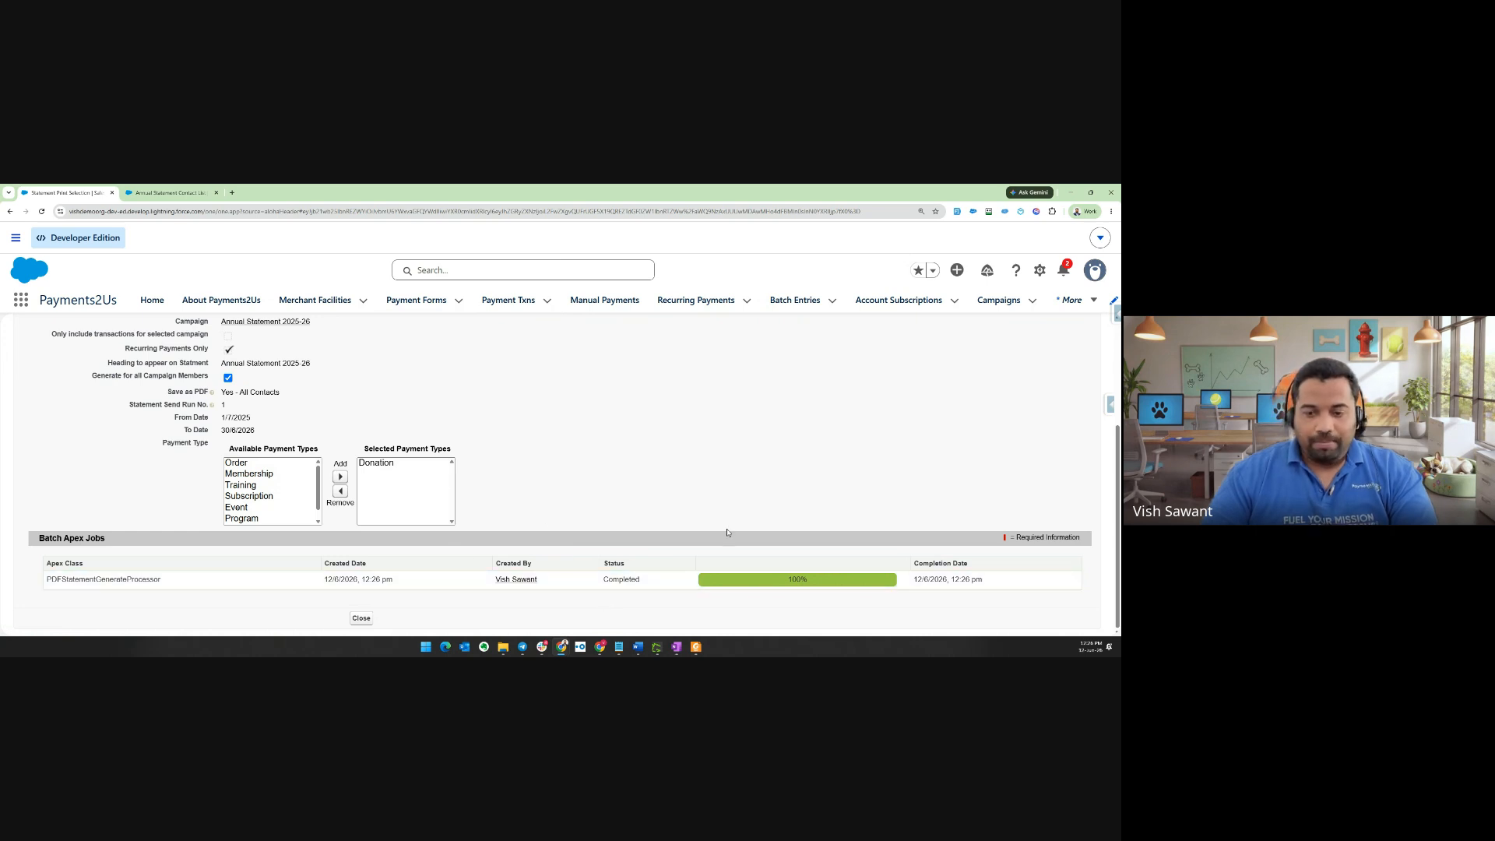
# Close the statement selection page and open the first campaign member's contact record in a new browser tab
pyautogui.click(361, 618)
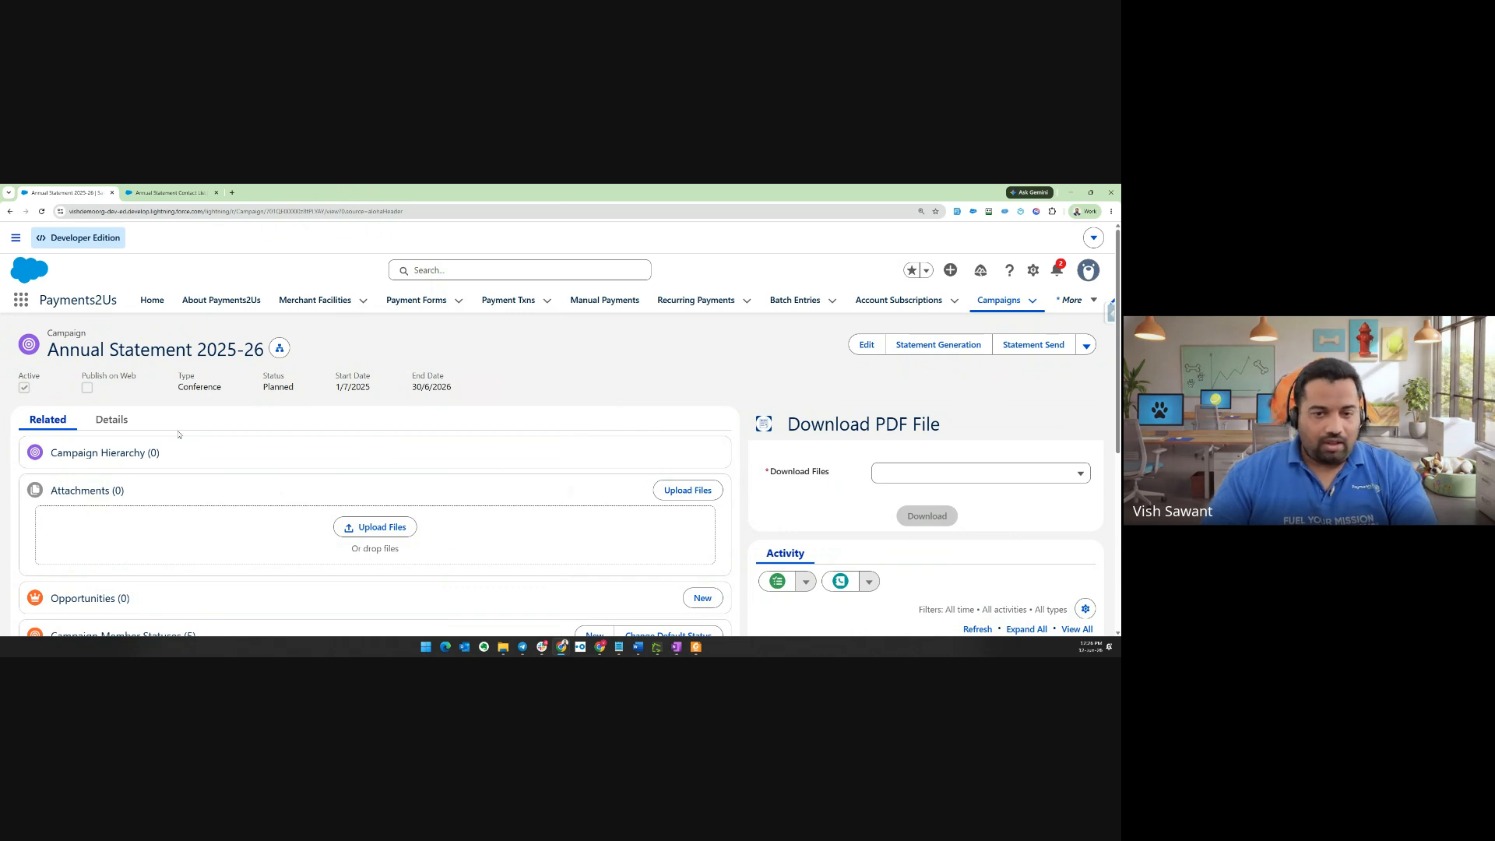
pyautogui.scroll(-5, 179, 452)
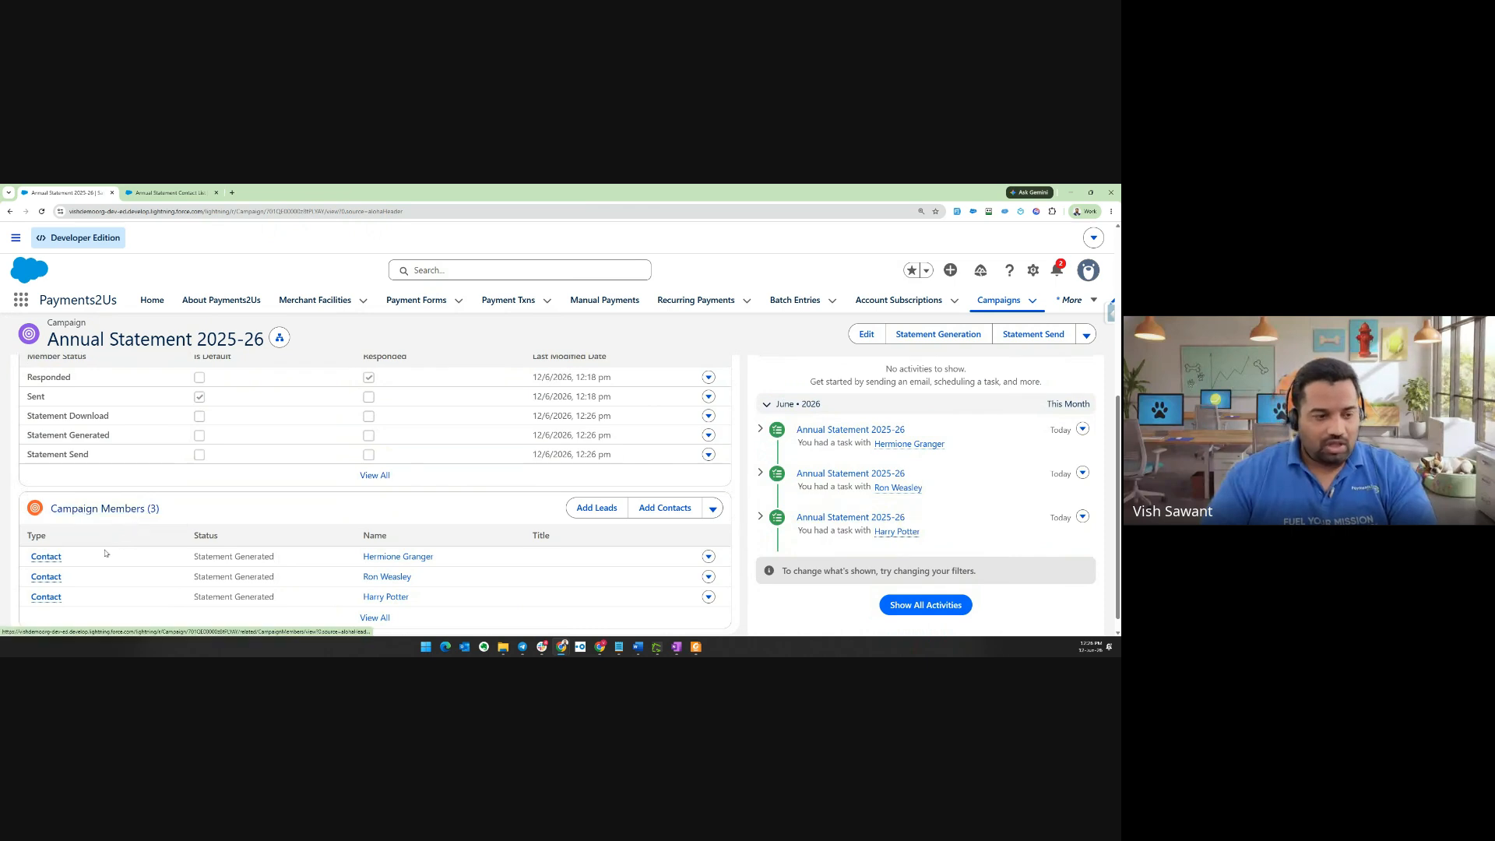
pyautogui.rightClick(46, 558)
pyautogui.click(81, 421)
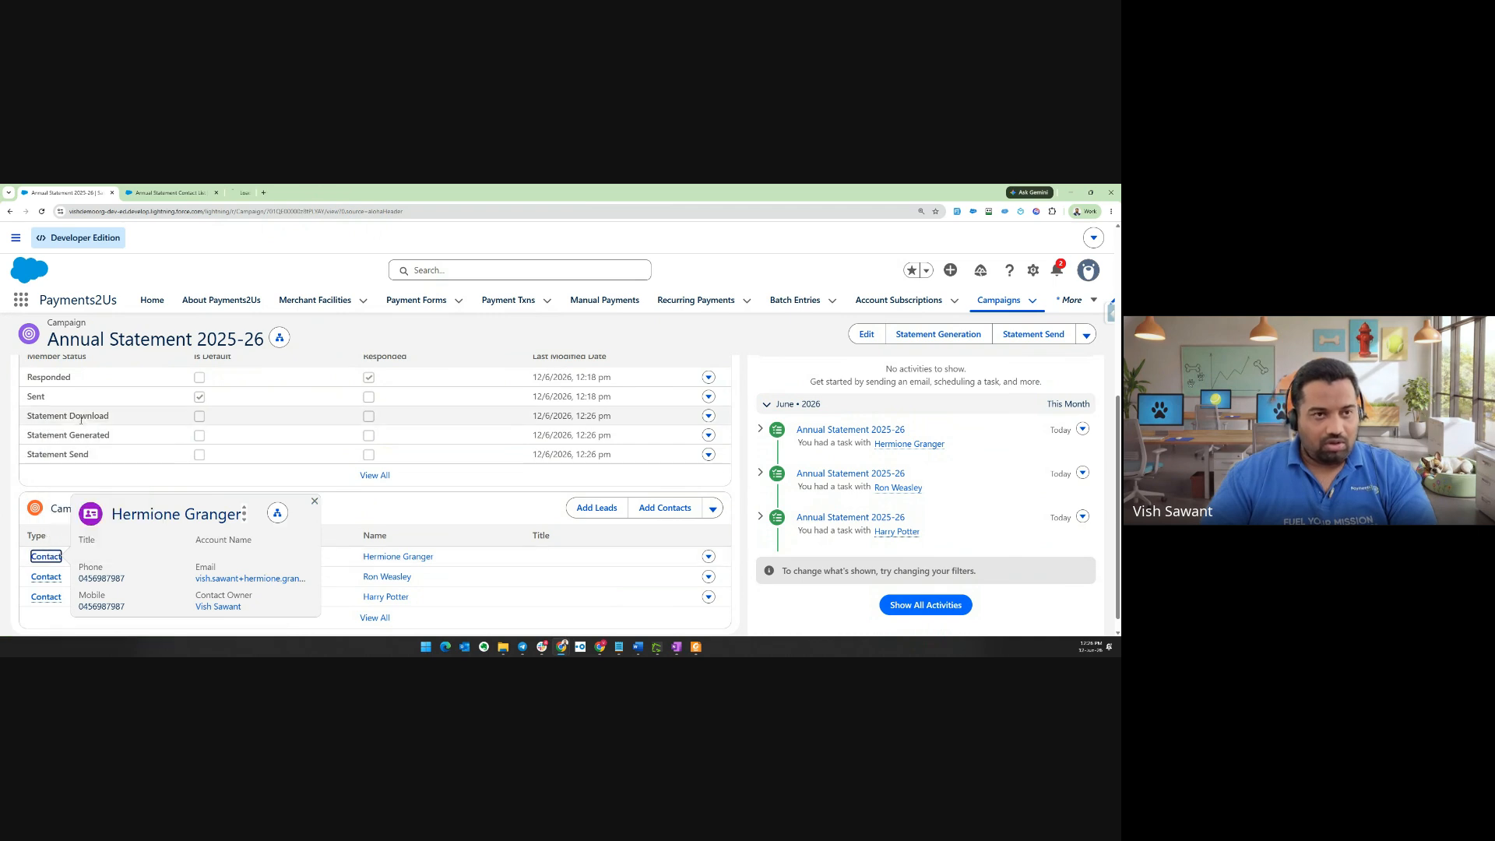
pyautogui.click(286, 192)
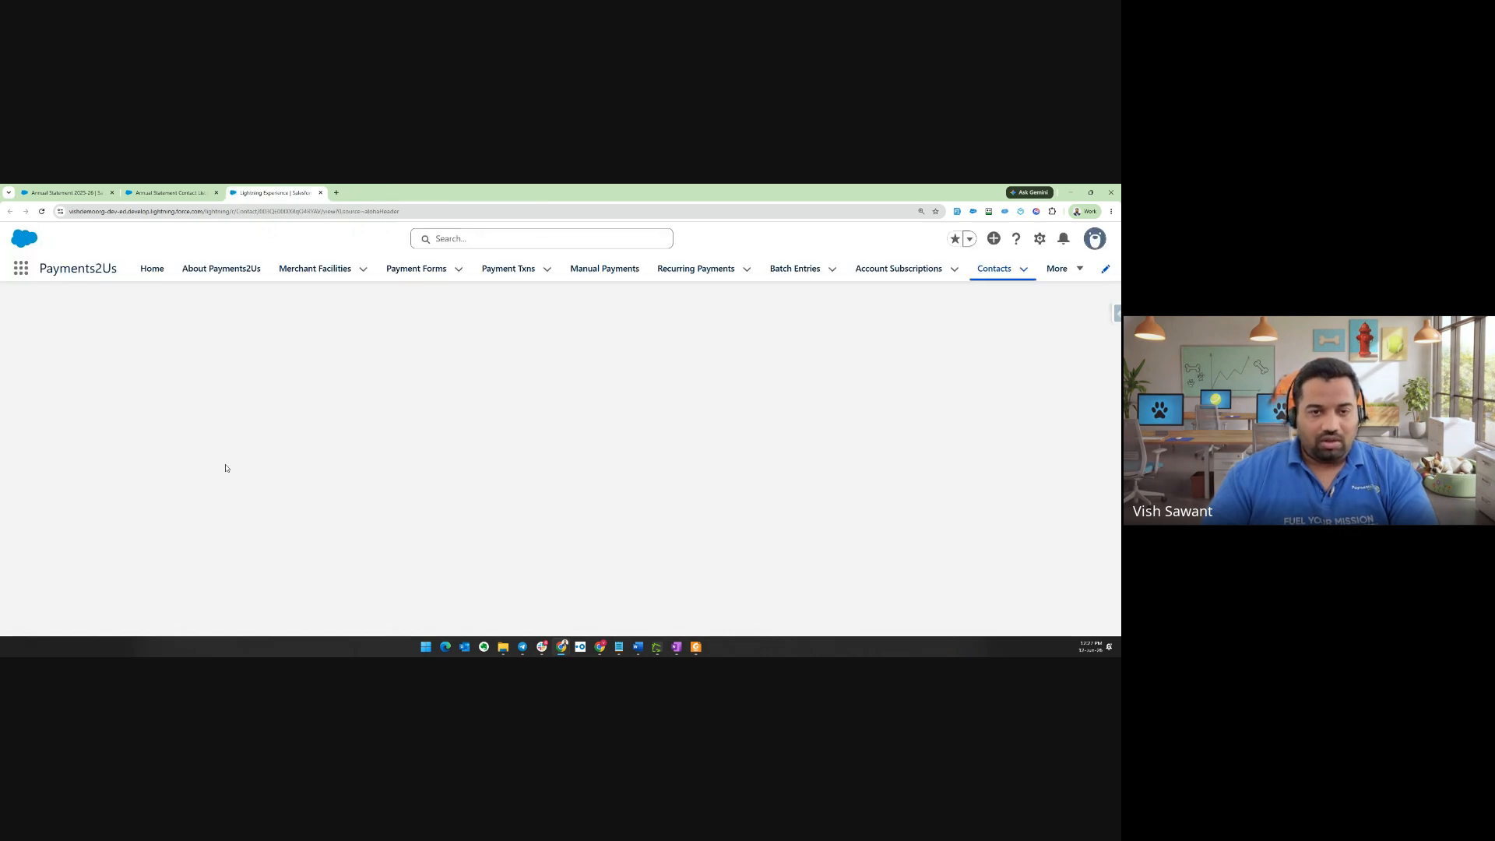
# Open the Statement 20260612.pdf attachment from the contact's related notes and attachments
pyautogui.click(100, 429)
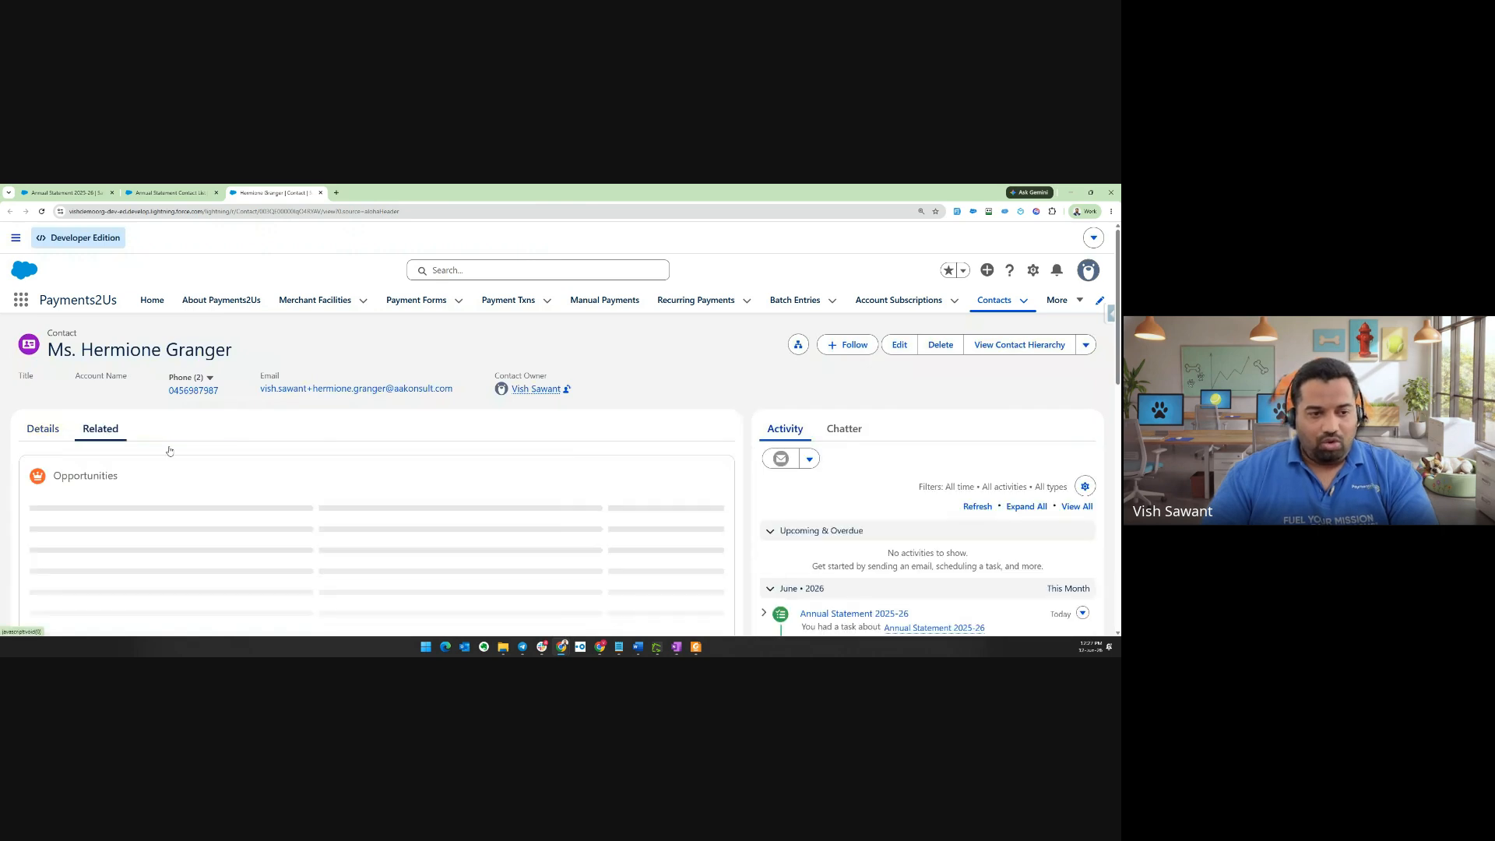
pyautogui.scroll(-5, 170, 450)
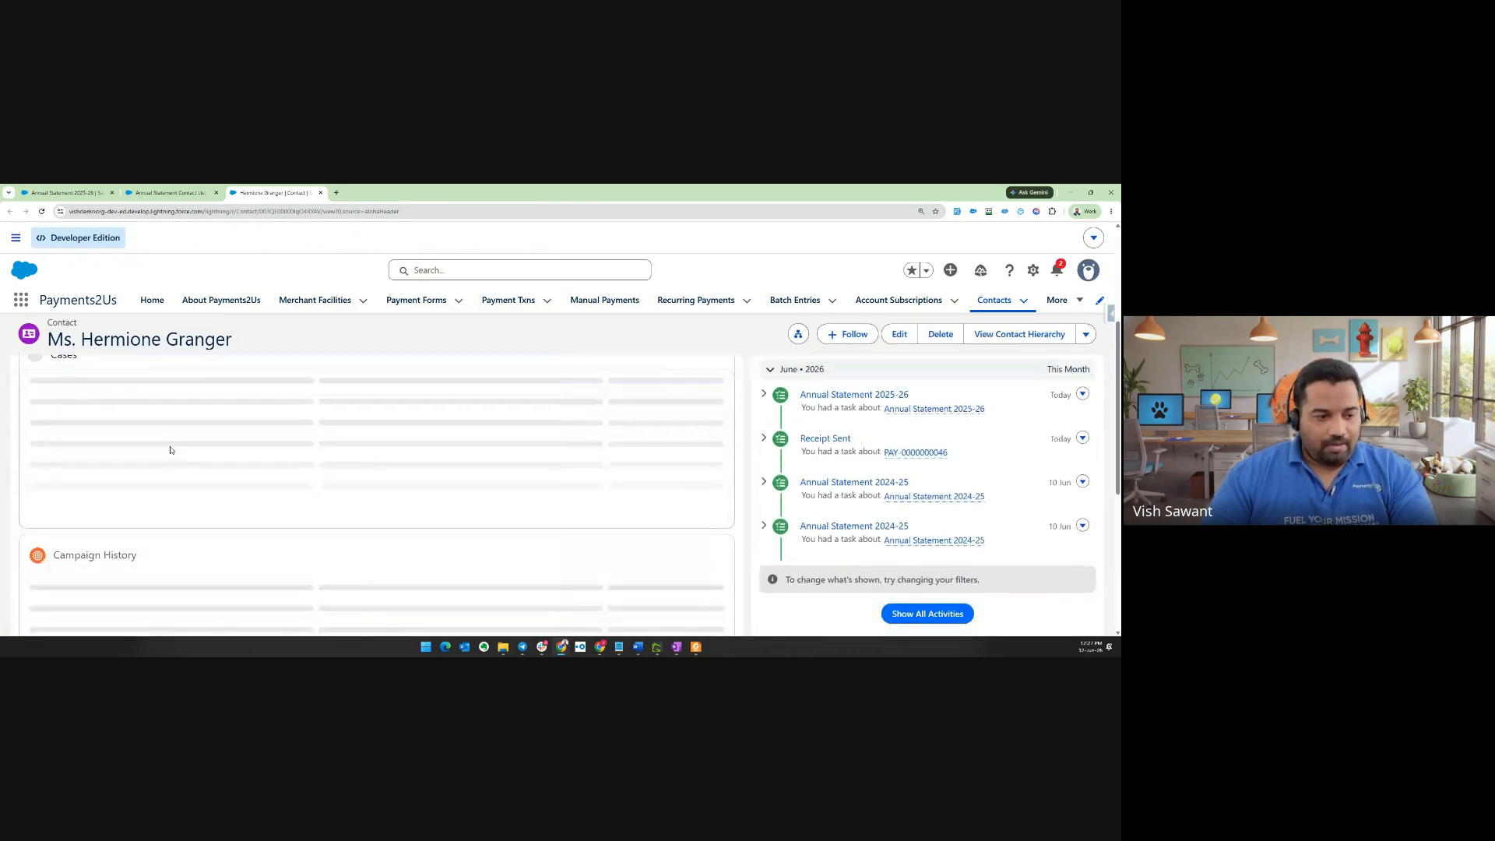
pyautogui.scroll(-3, 170, 450)
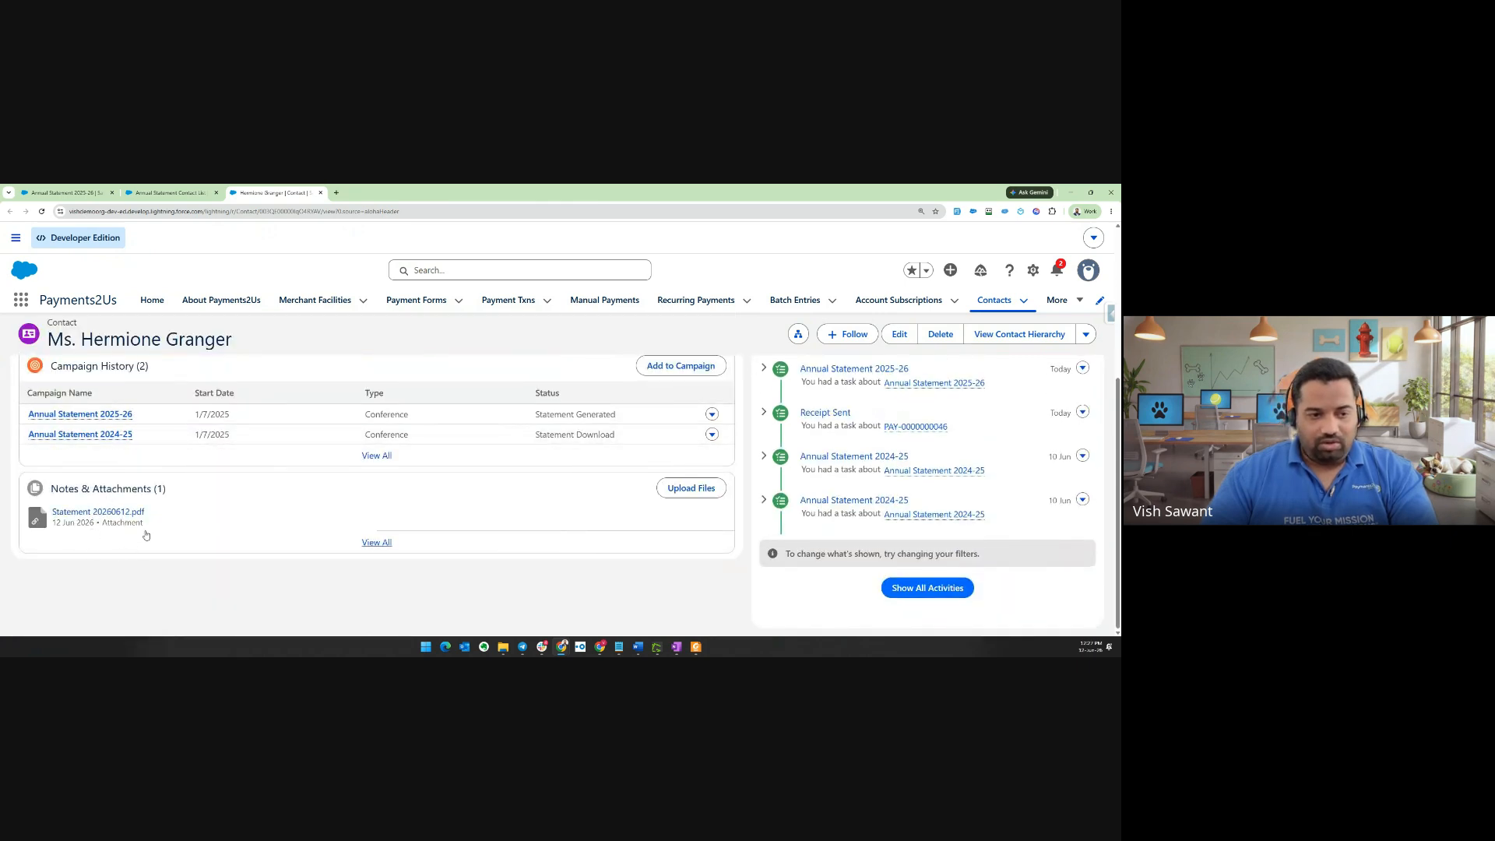
pyautogui.click(105, 514)
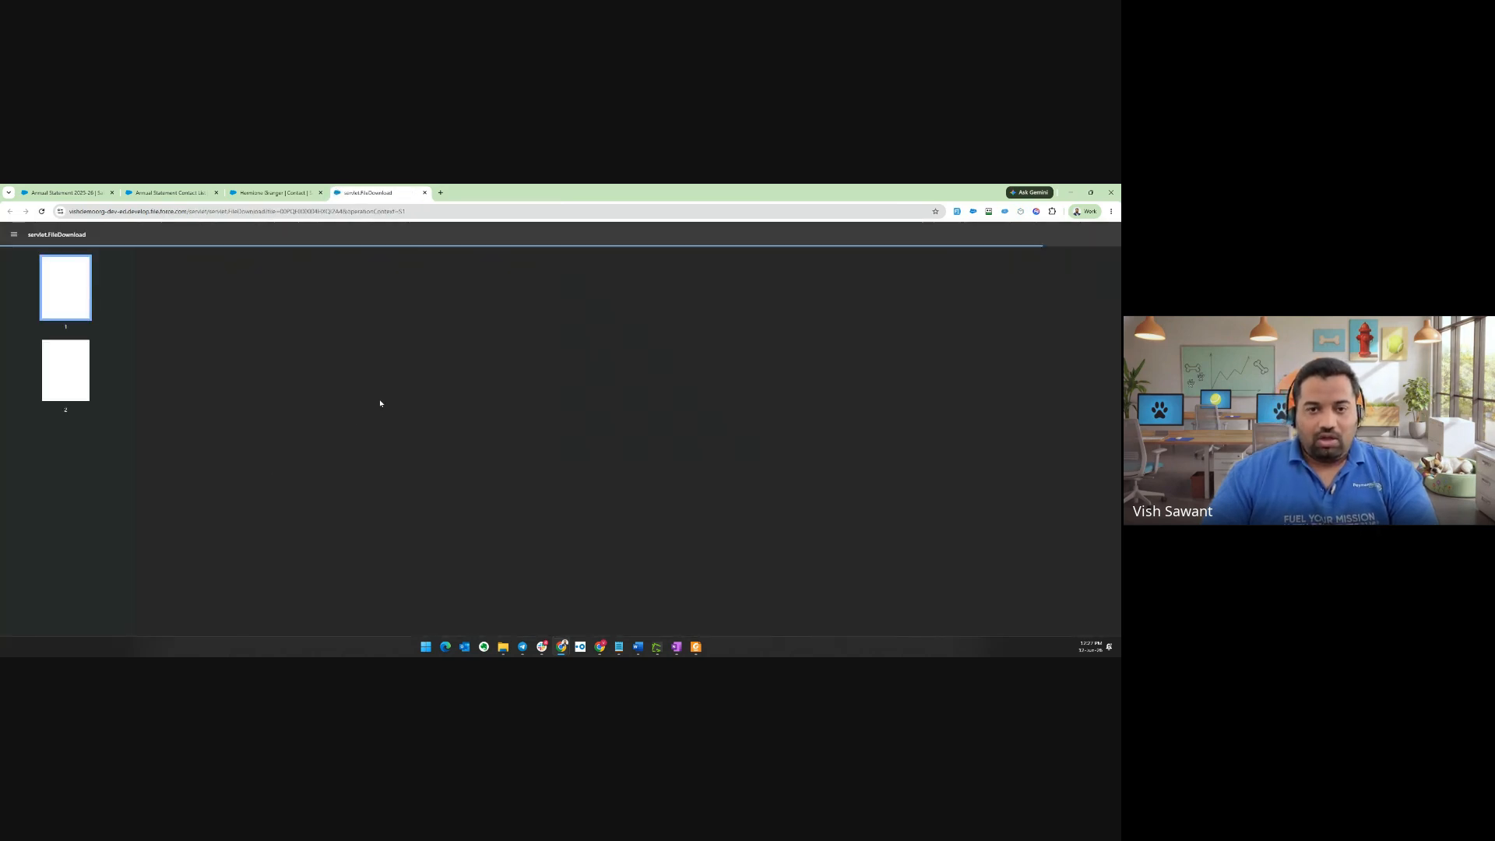
# Examine the letter text, donation list and total on the statement PDF, including its second page, and close it
pyautogui.scroll(-1, 545, 429)
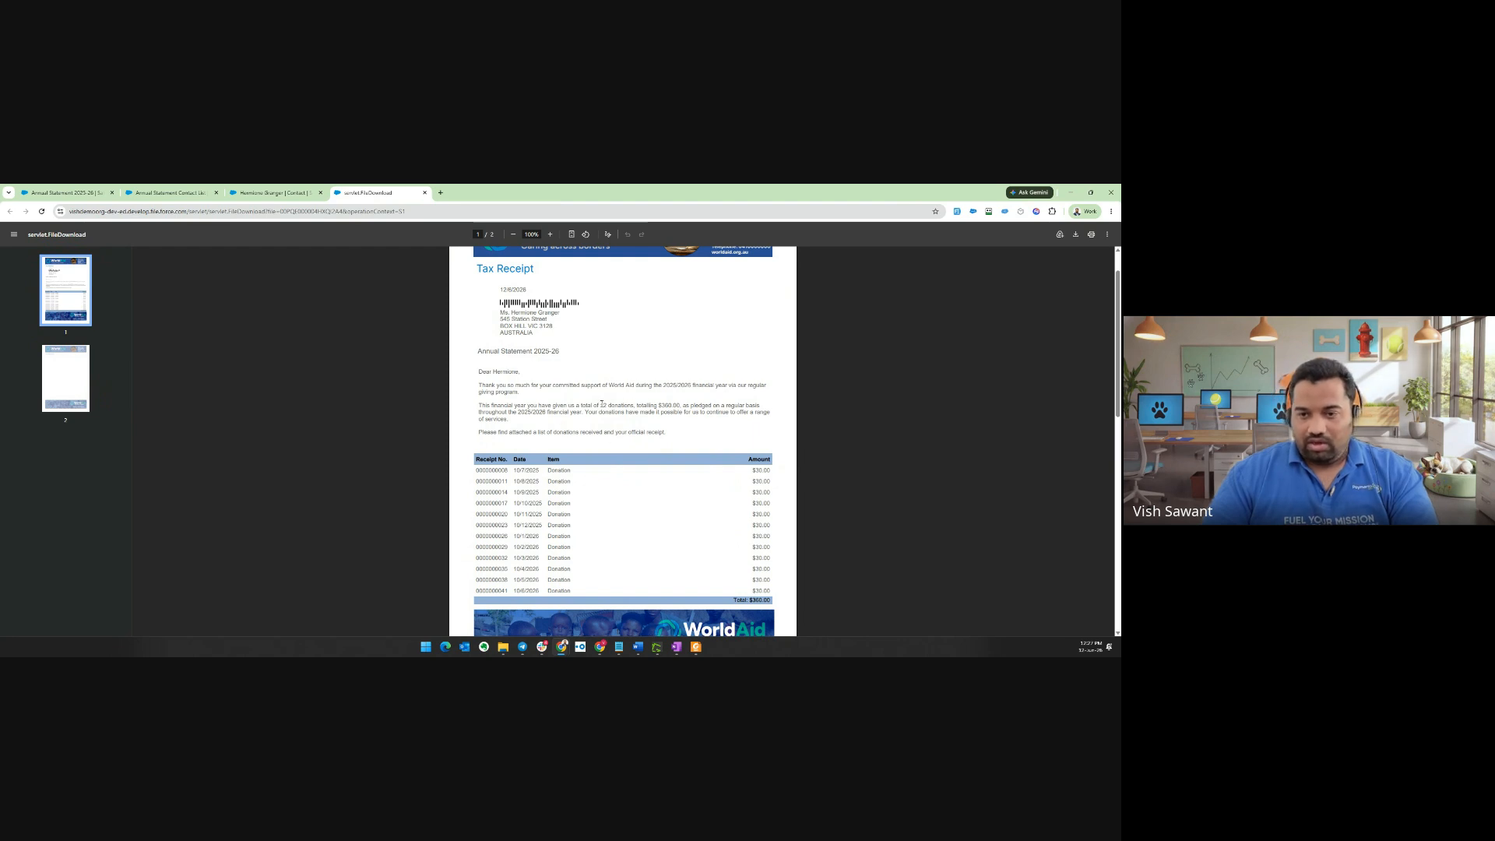
pyautogui.doubleClick(663, 405)
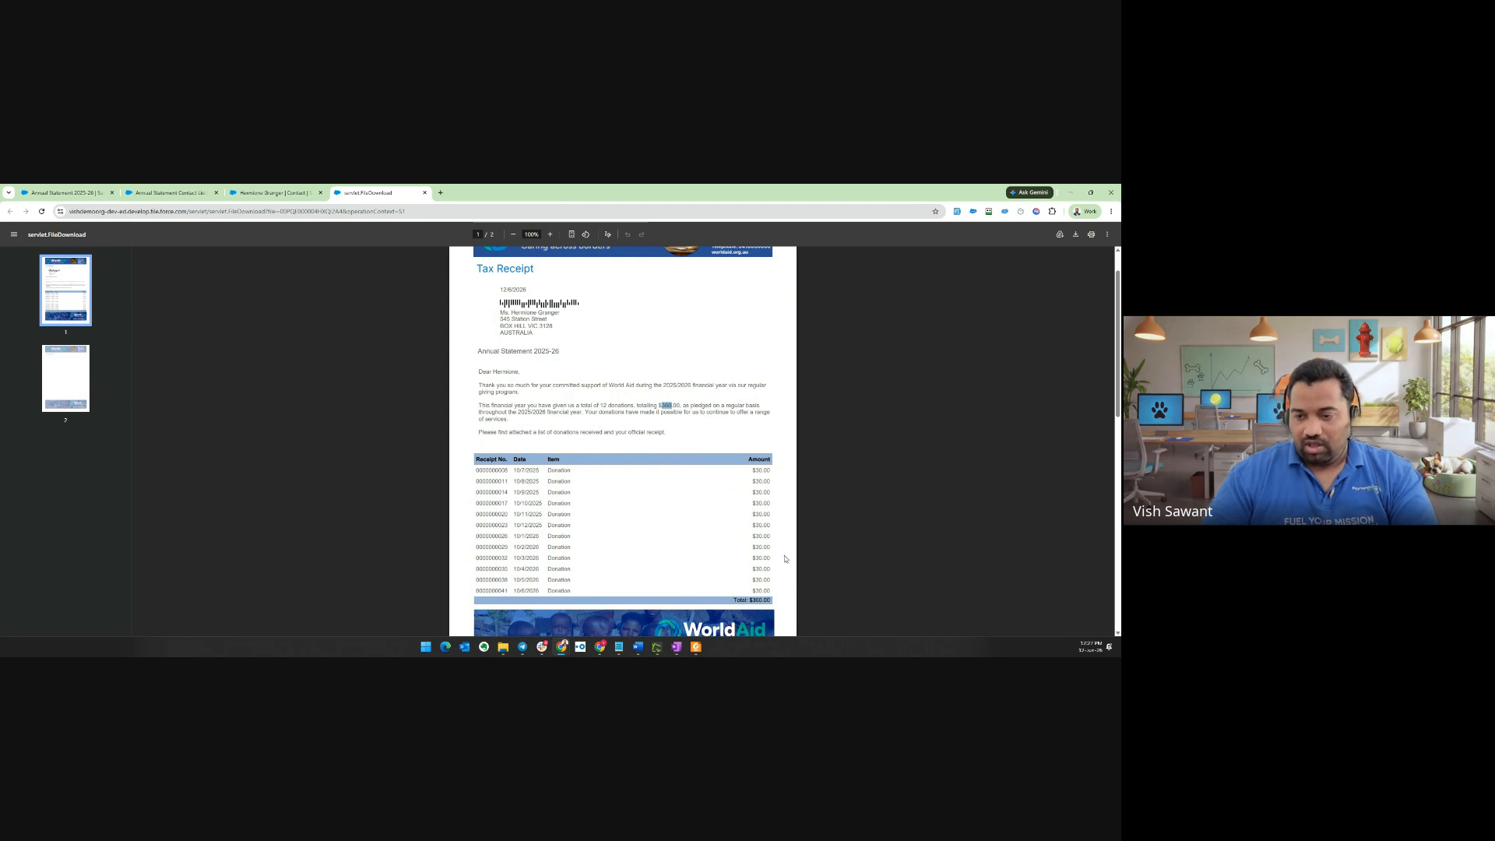
pyautogui.moveTo(748, 600); pyautogui.dragTo(773, 598)
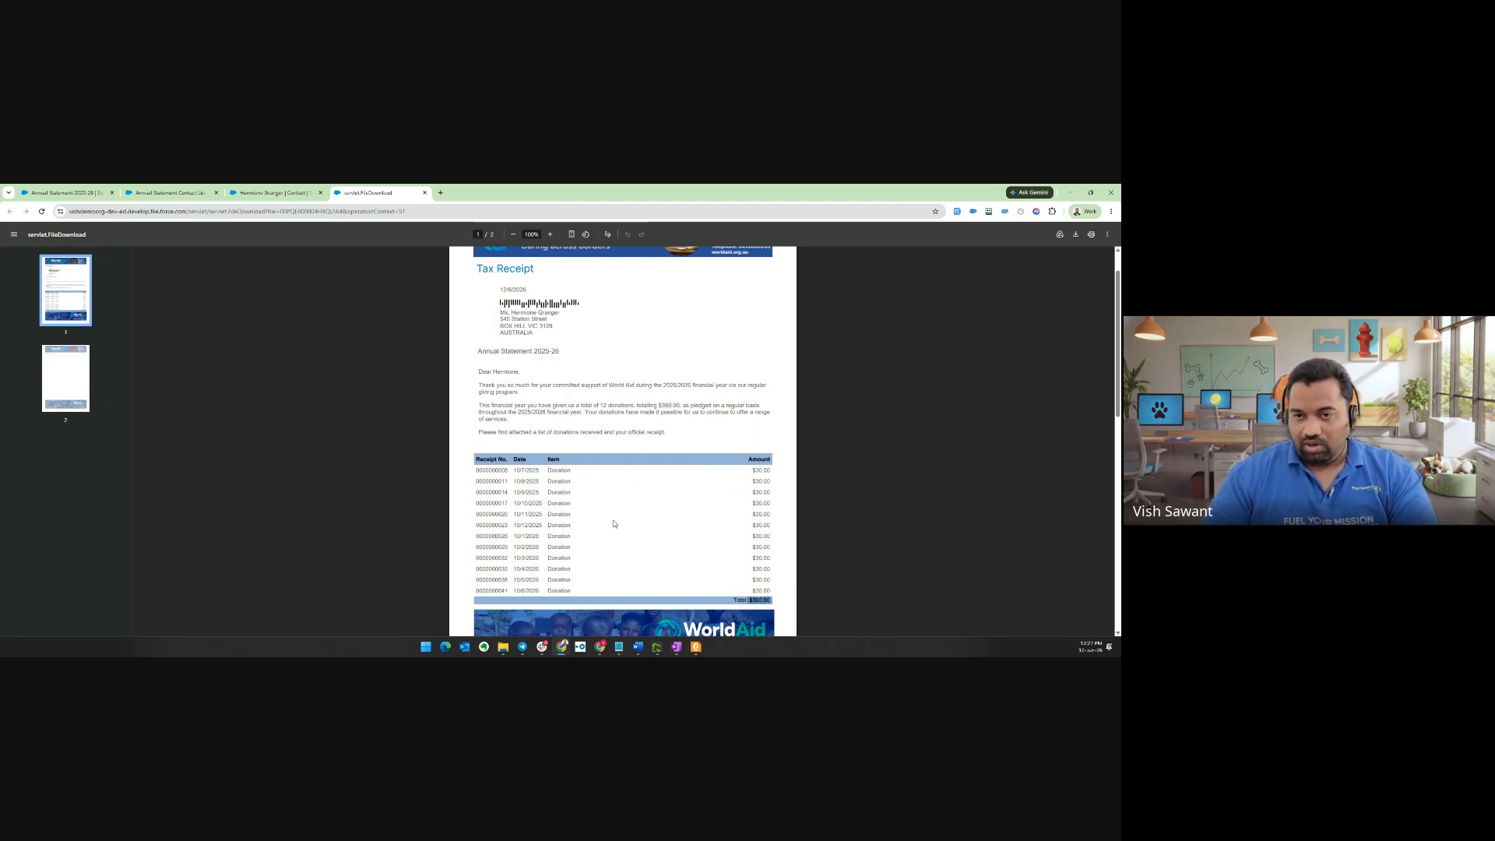
pyautogui.scroll(2, 585, 318)
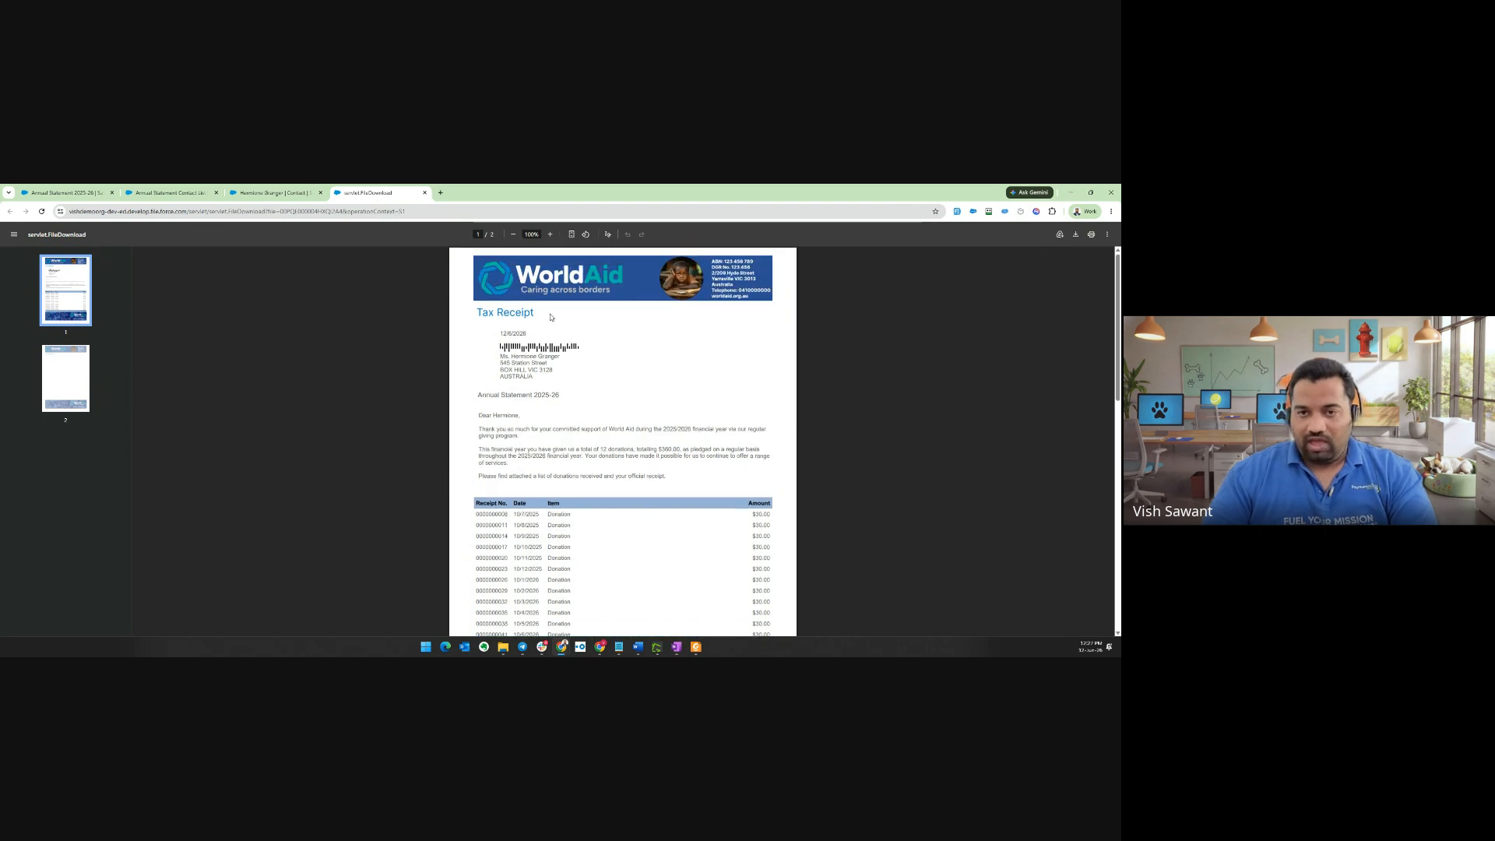
pyautogui.scroll(-4, 591, 436)
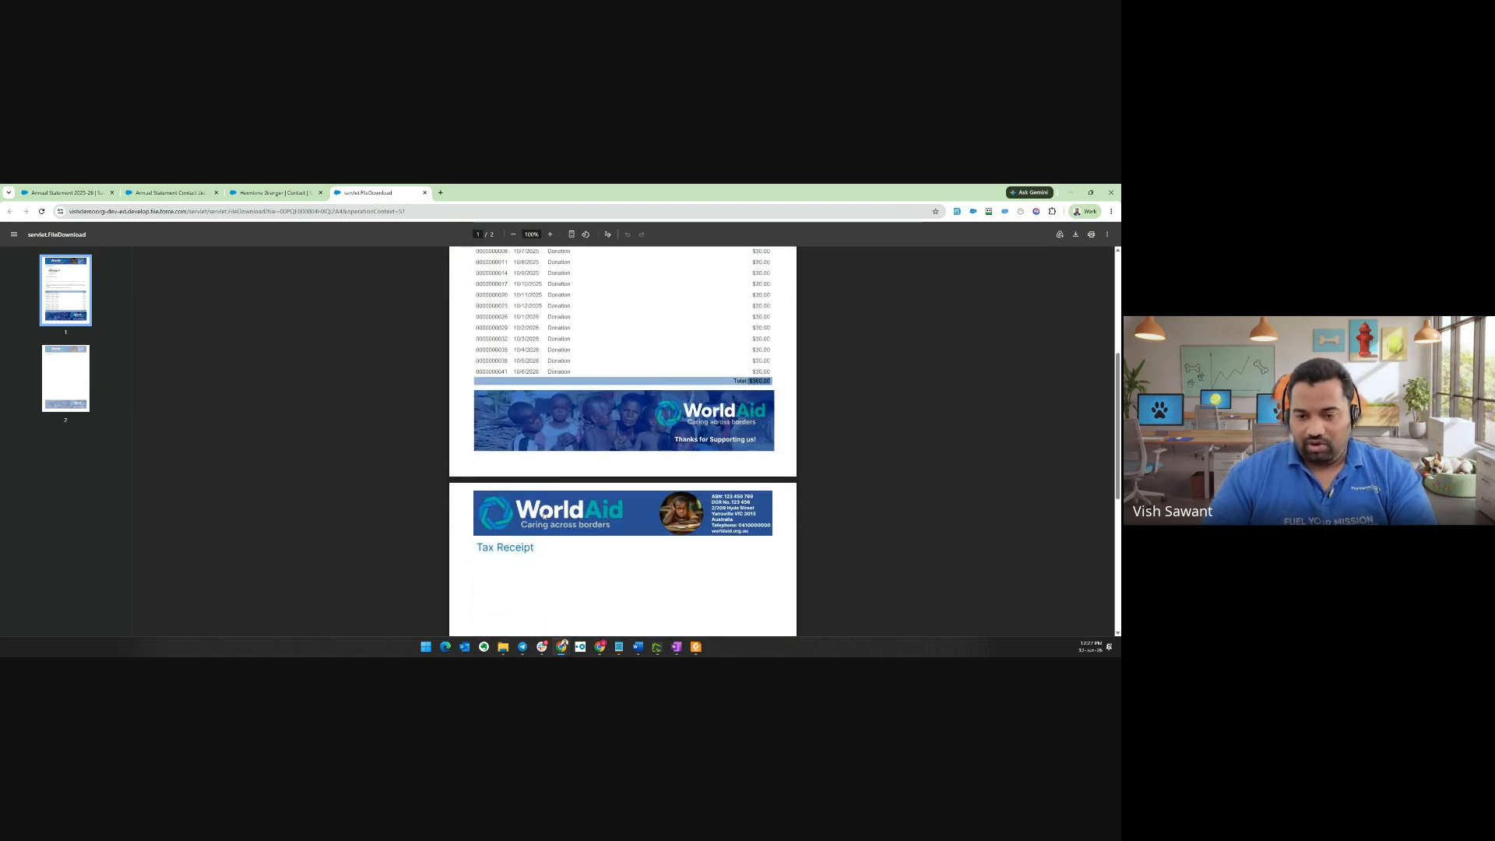
pyautogui.scroll(4, 566, 514)
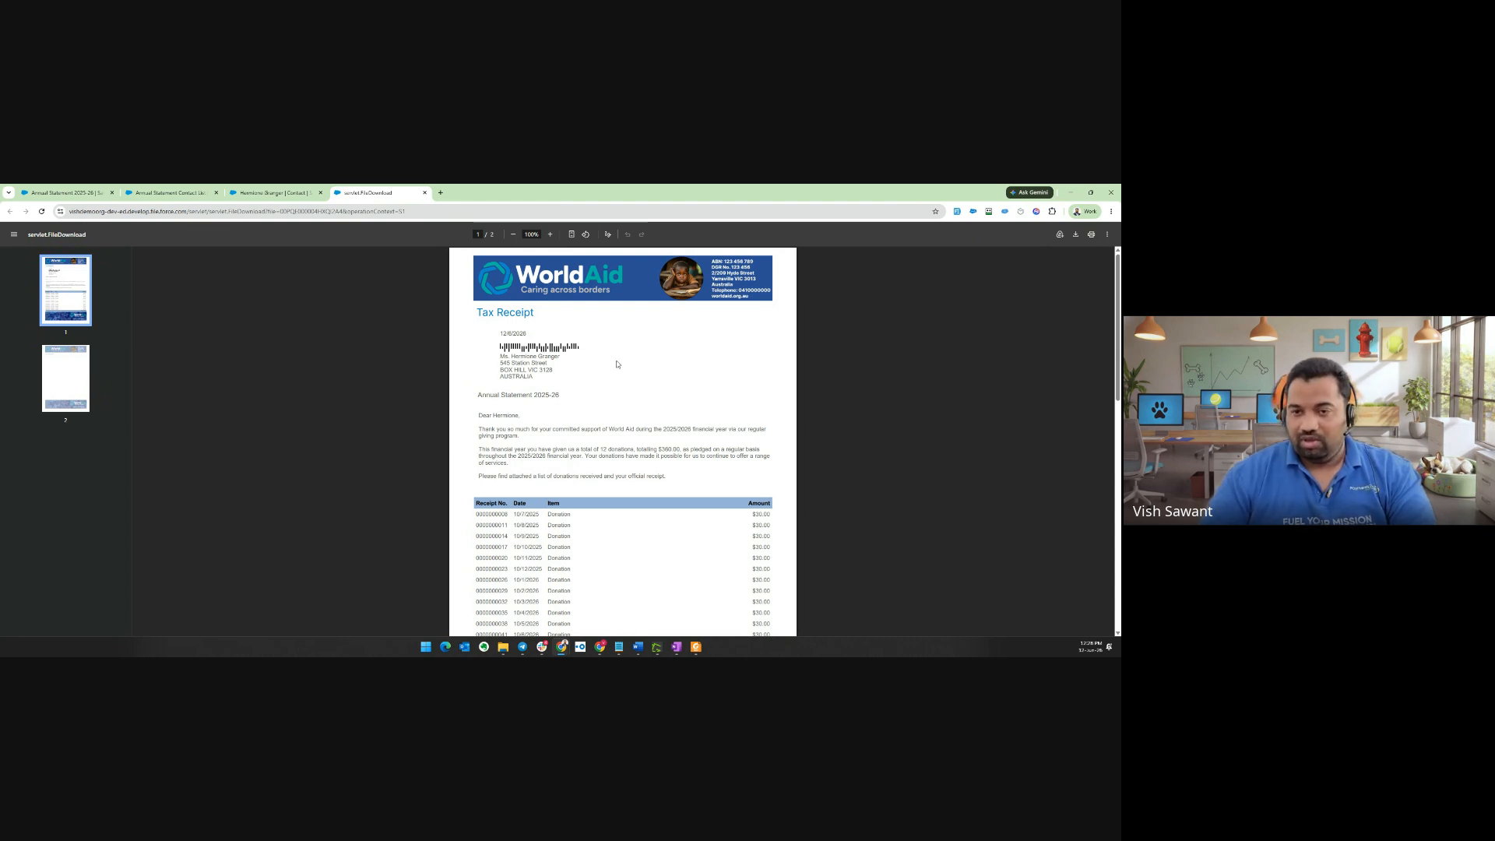
pyautogui.click(424, 192)
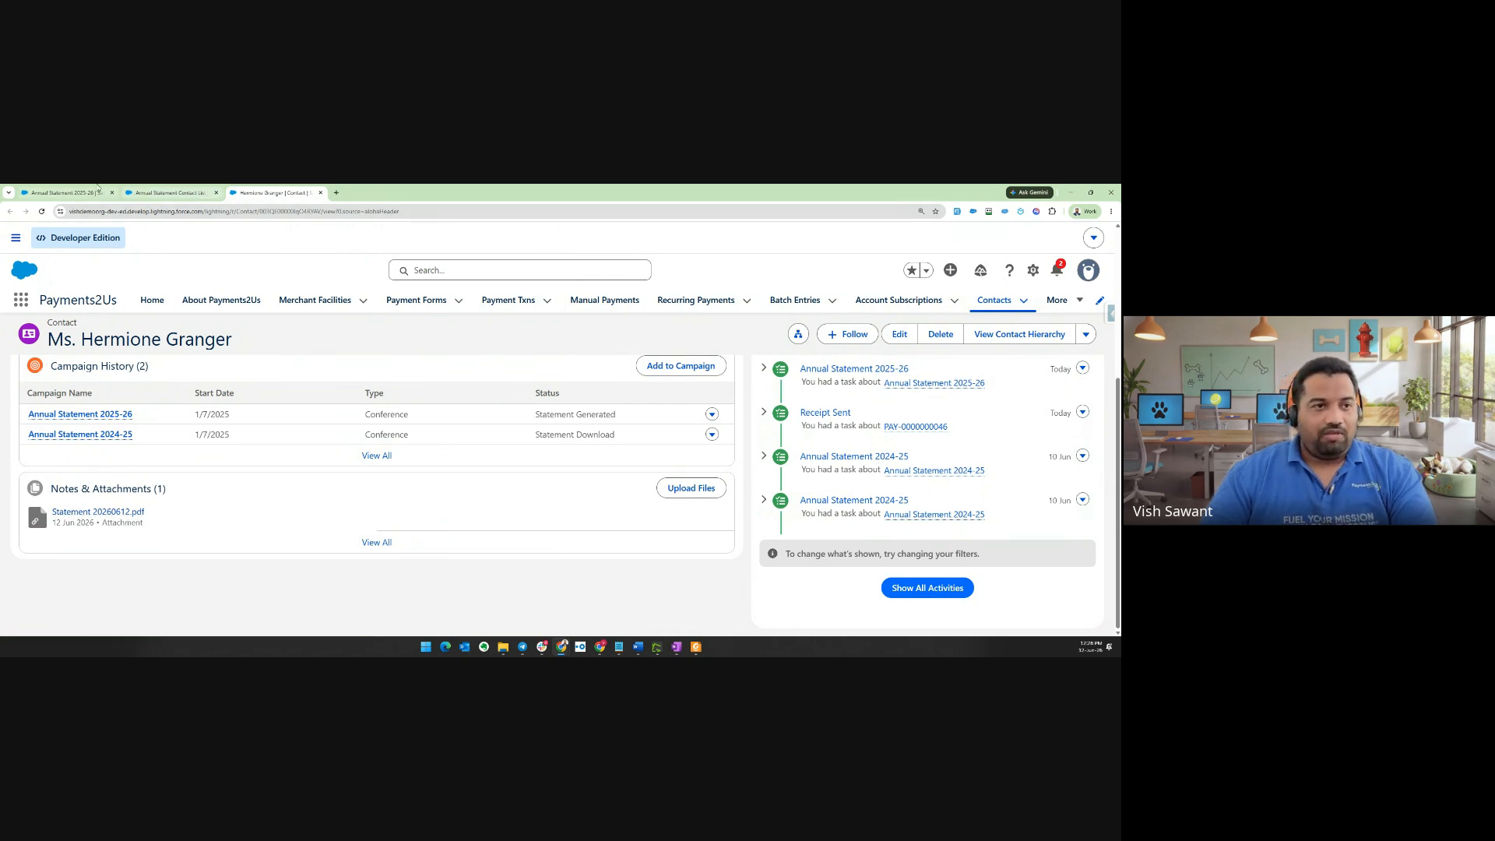
# Preview the Annual Statement from the first campaign member's record and return to the Annual Statement 2025-26 campaign
pyautogui.click(63, 193)
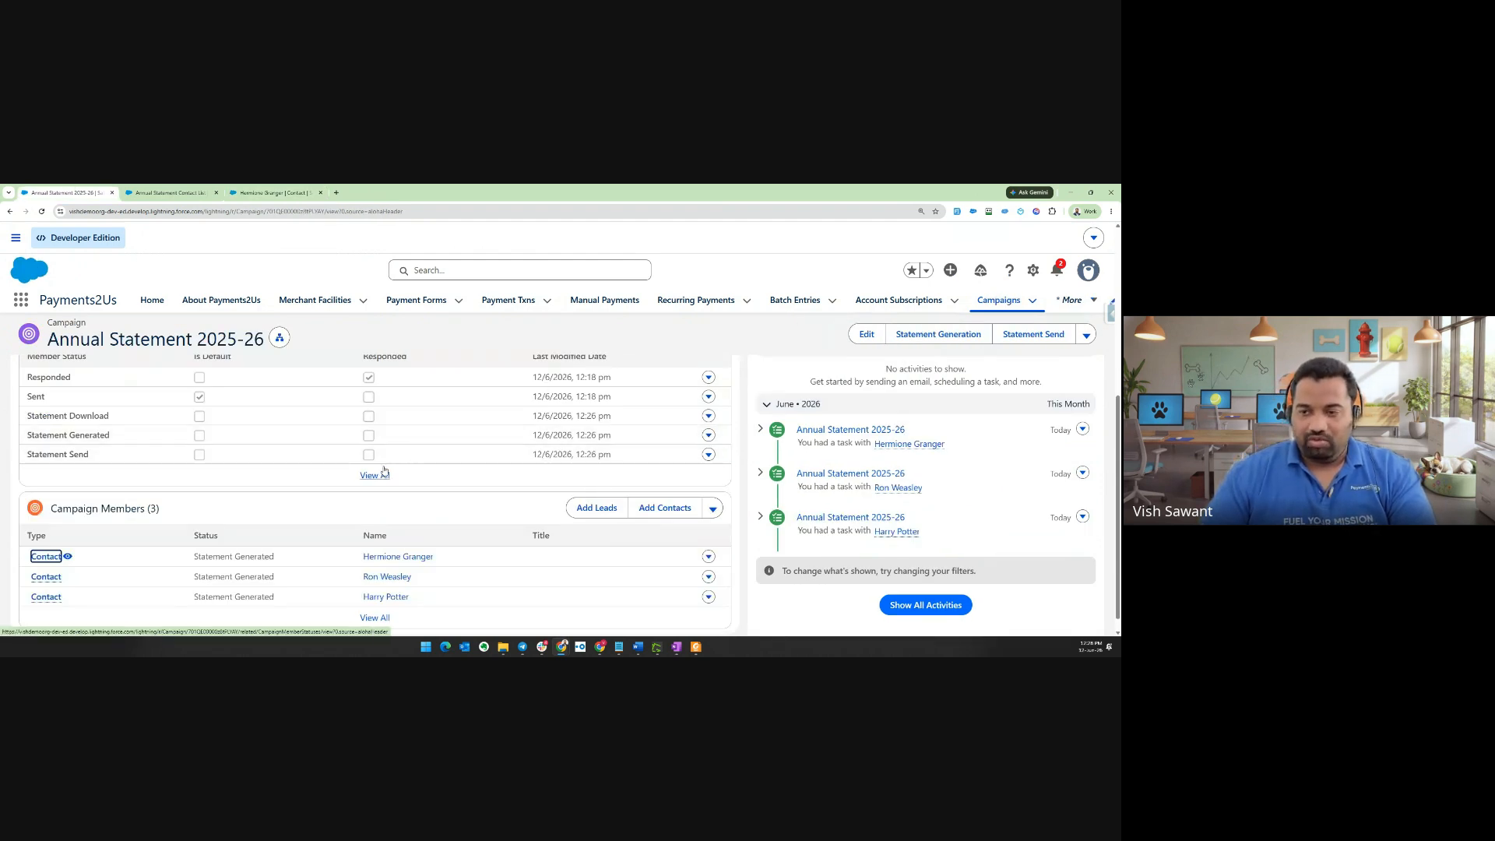
pyautogui.click(373, 558)
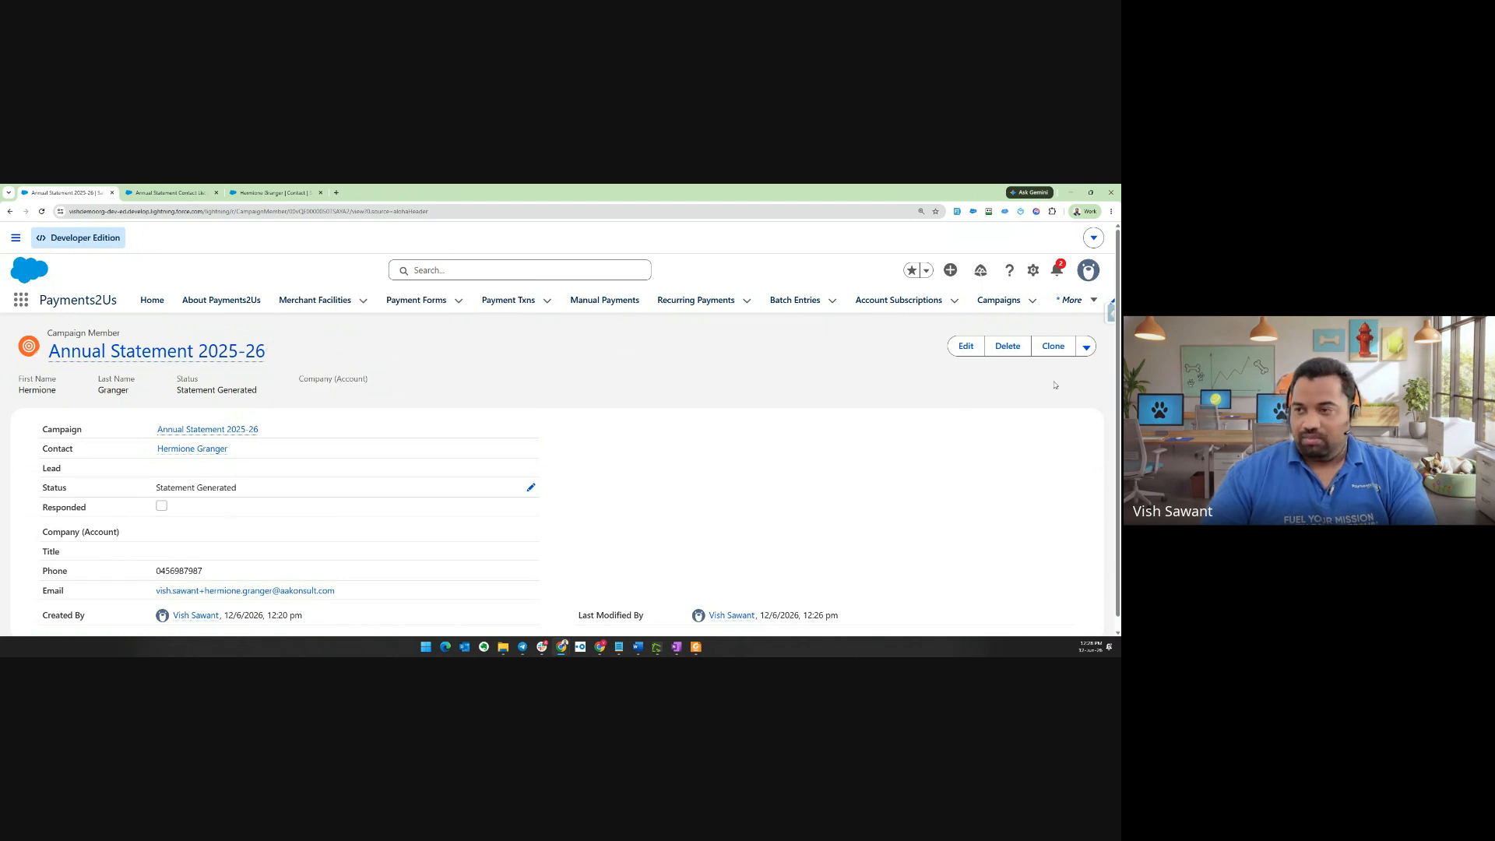
pyautogui.click(1086, 347)
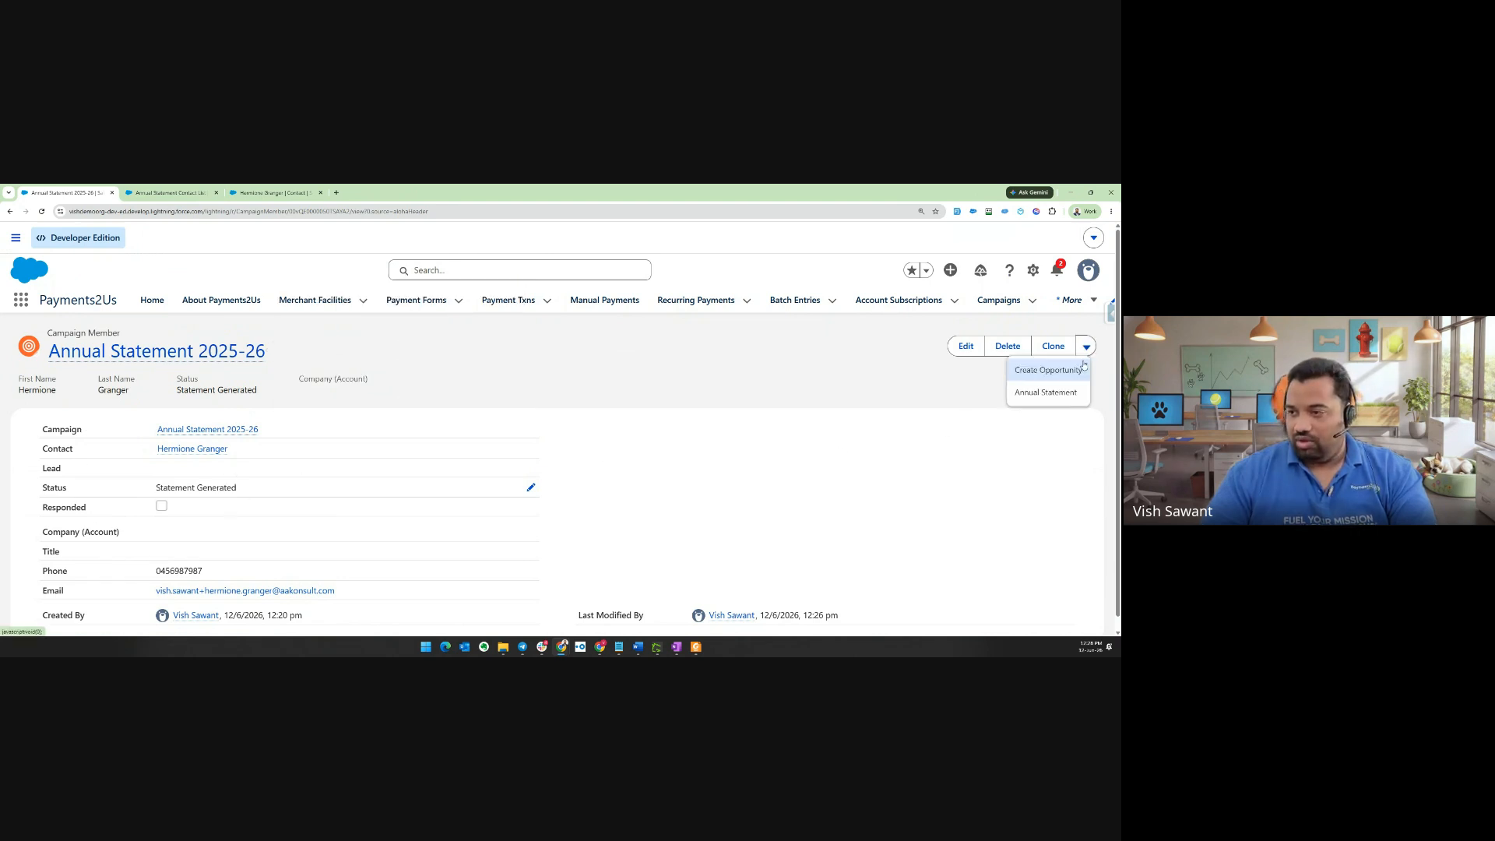
pyautogui.click(1030, 395)
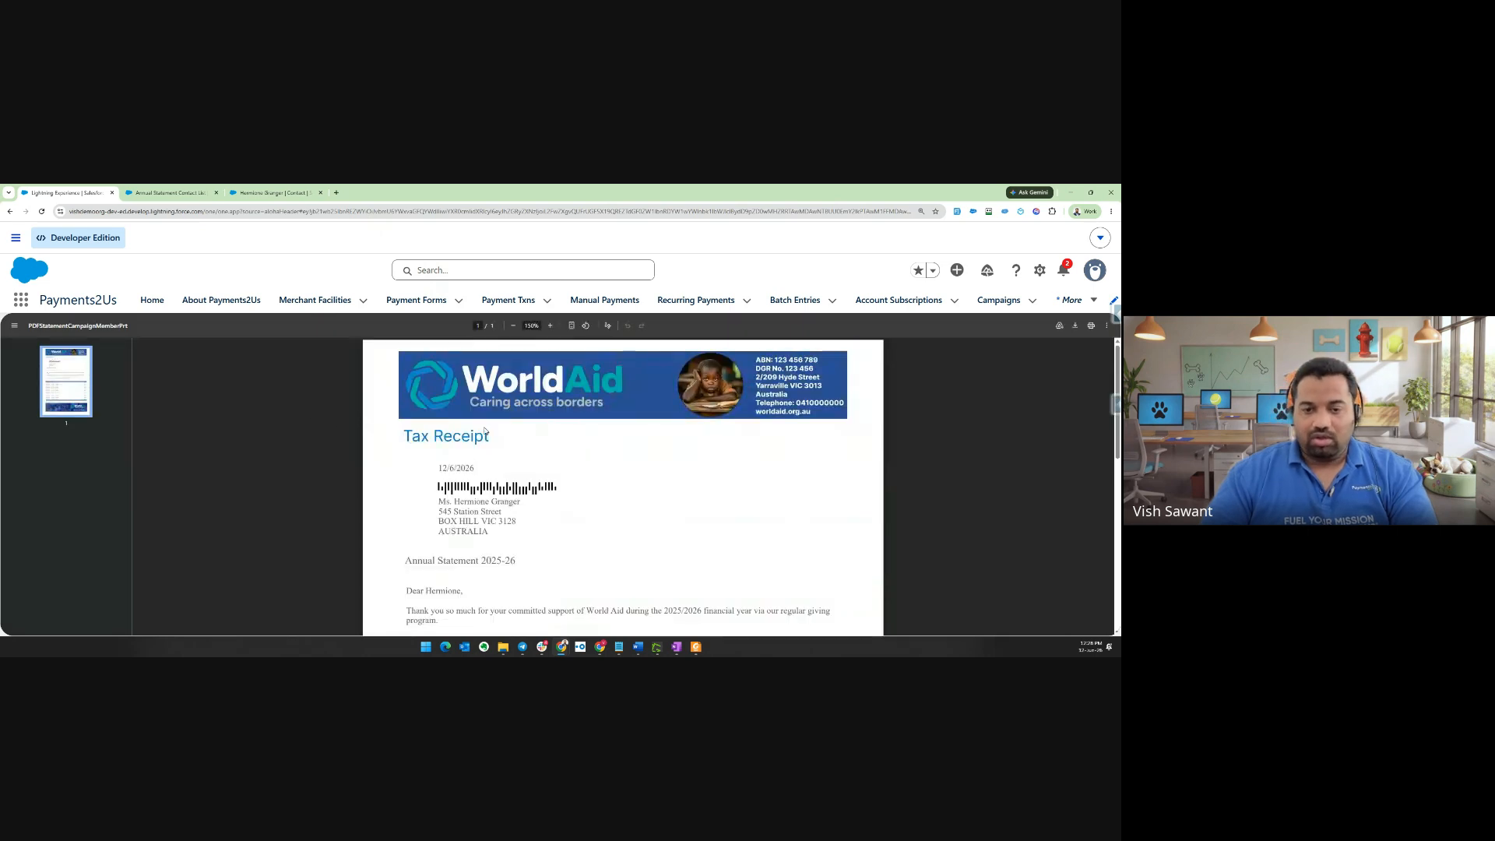
pyautogui.scroll(-10, 484, 431)
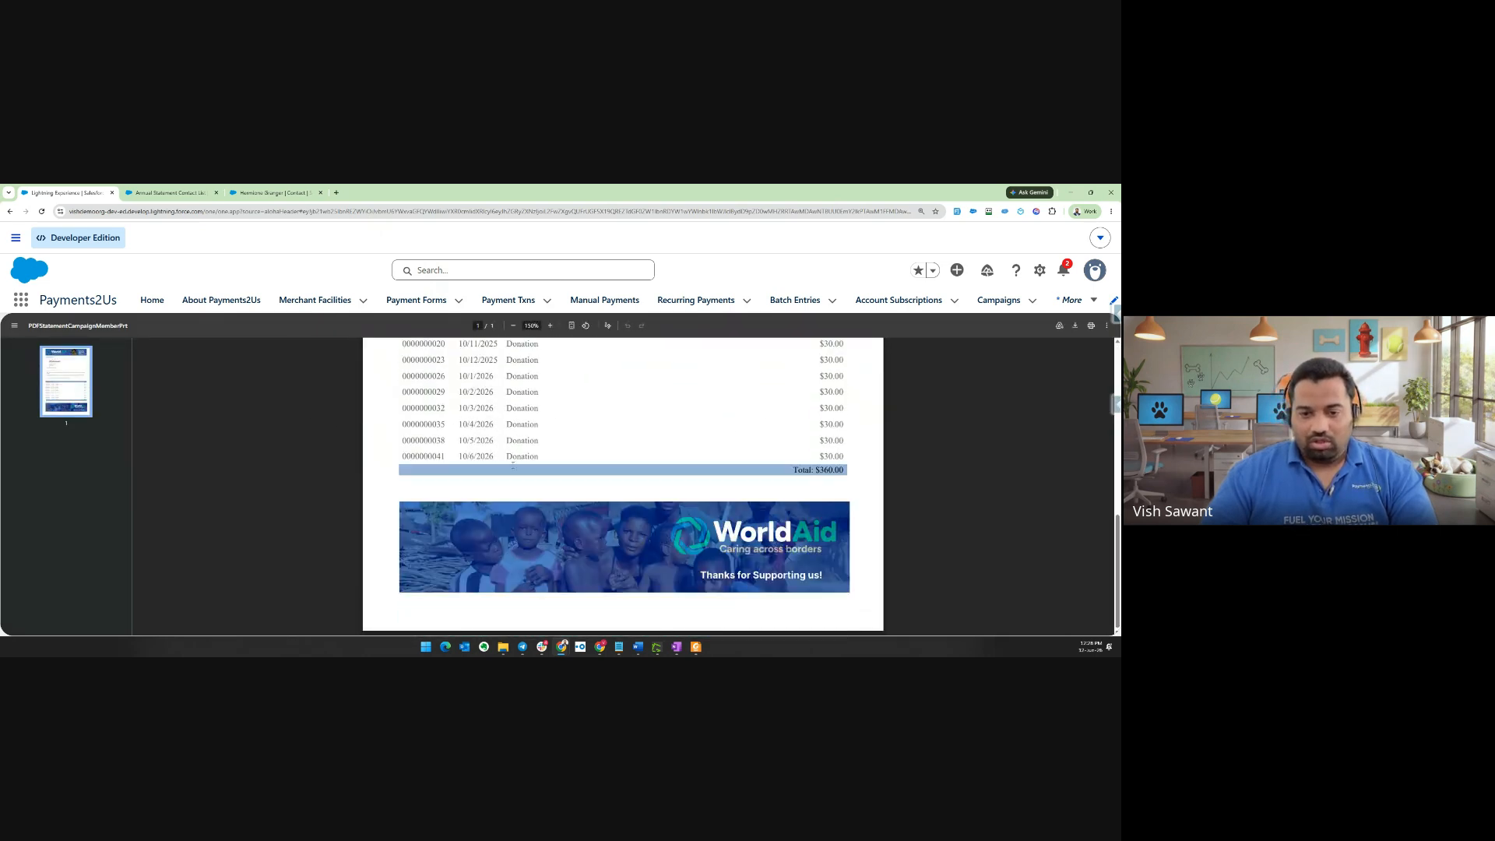
pyautogui.scroll(10, 677, 495)
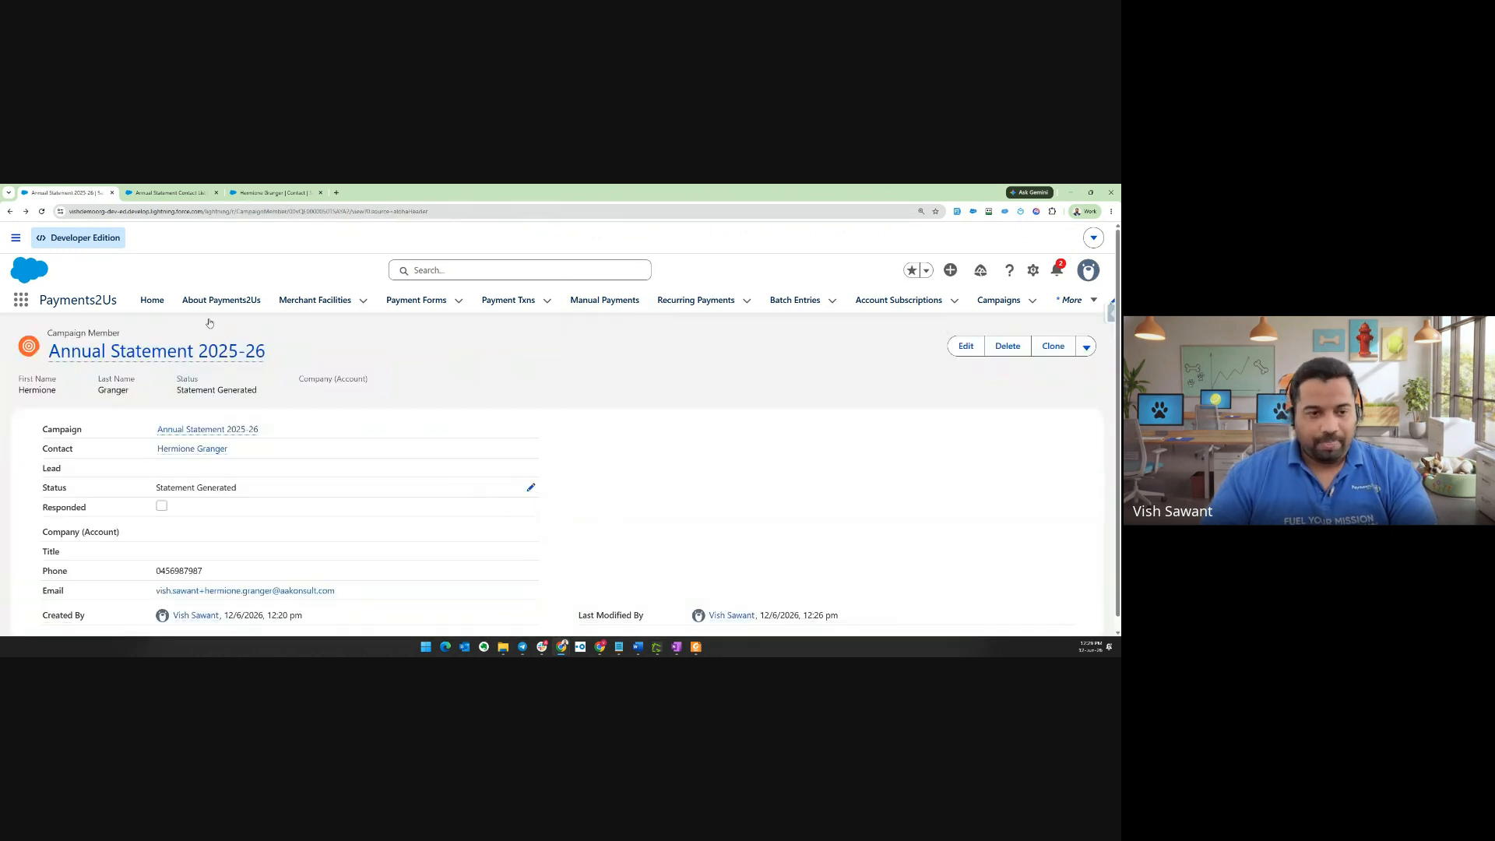
pyautogui.hotkey('alt', 'Left')
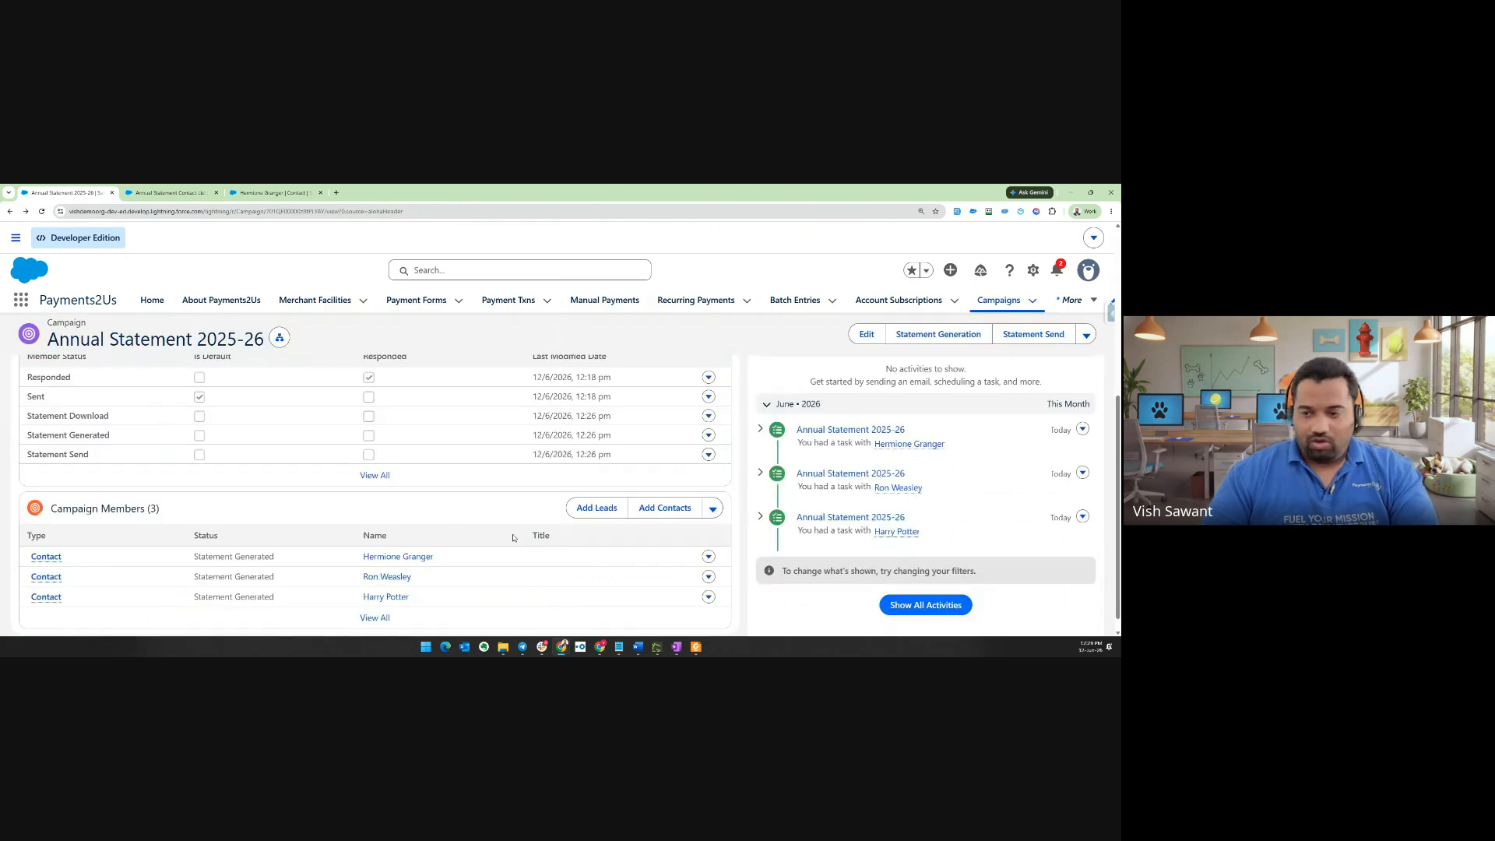
pyautogui.scroll(3, 138, 395)
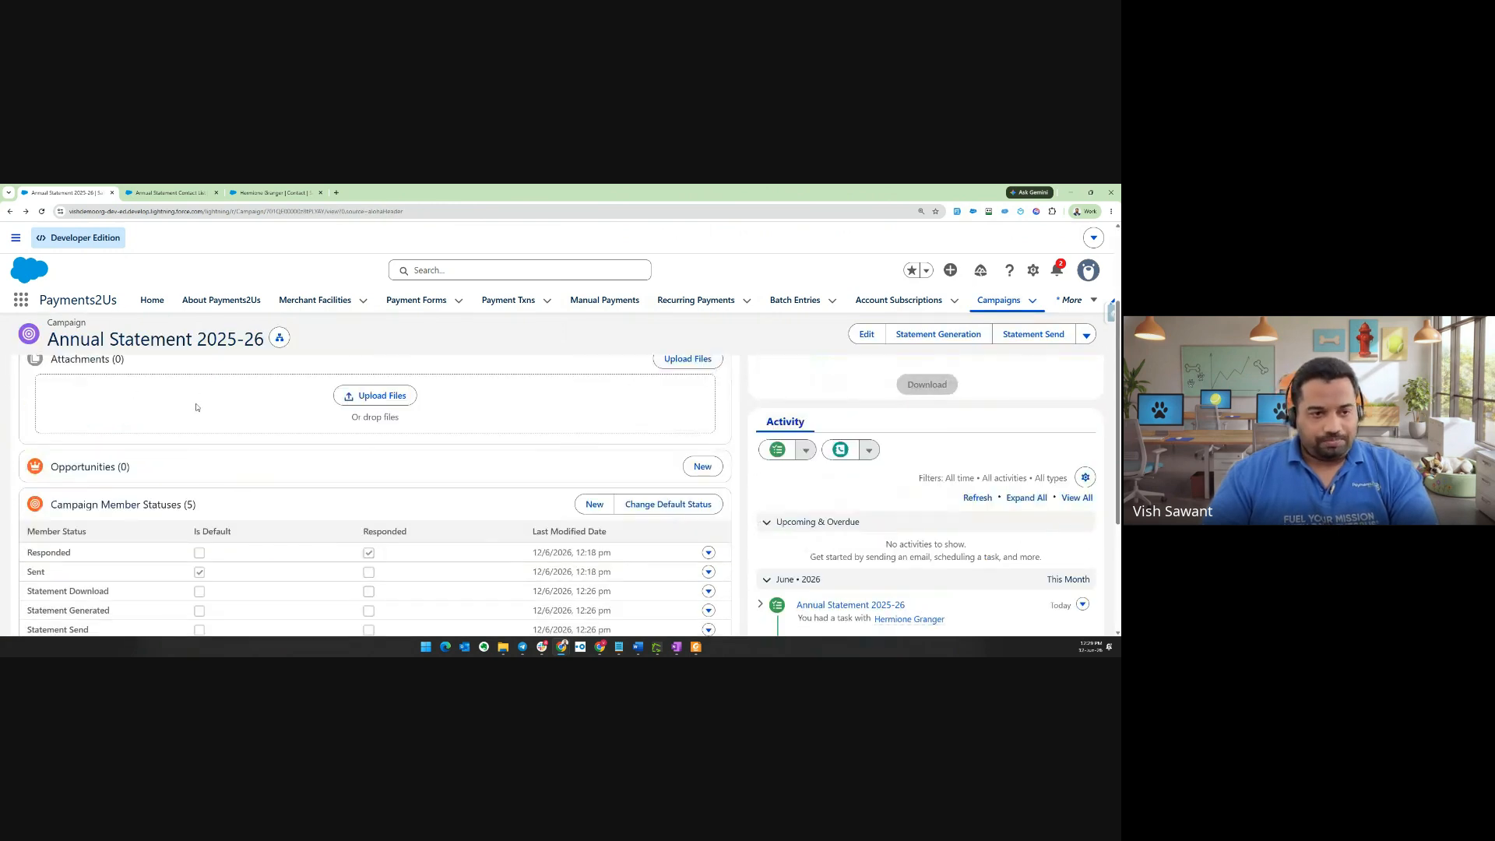
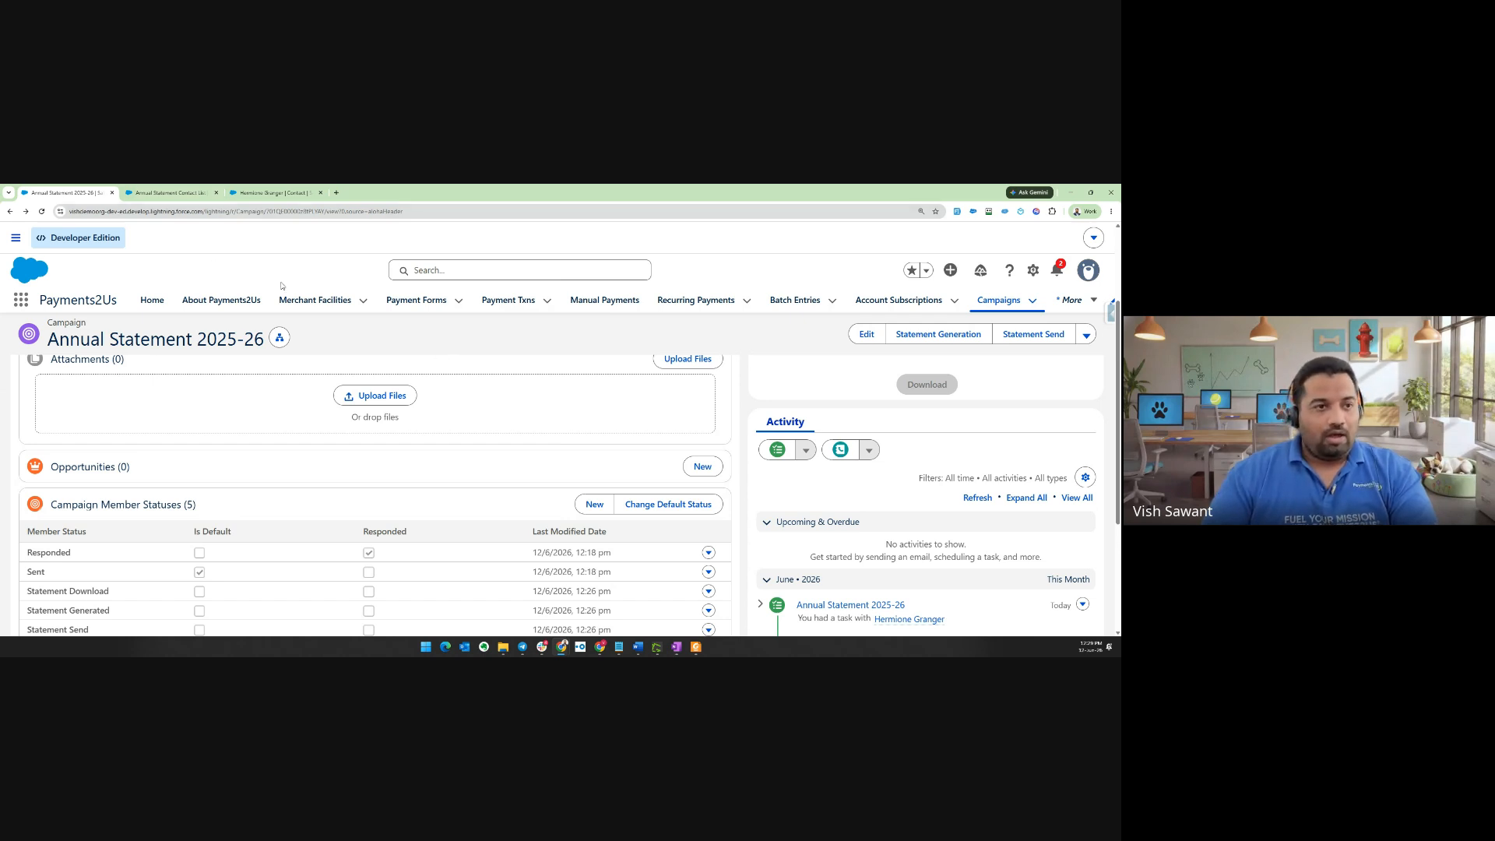
# Open Setup and find the Classic Email Templates by searching for "email tem"
pyautogui.click(1032, 272)
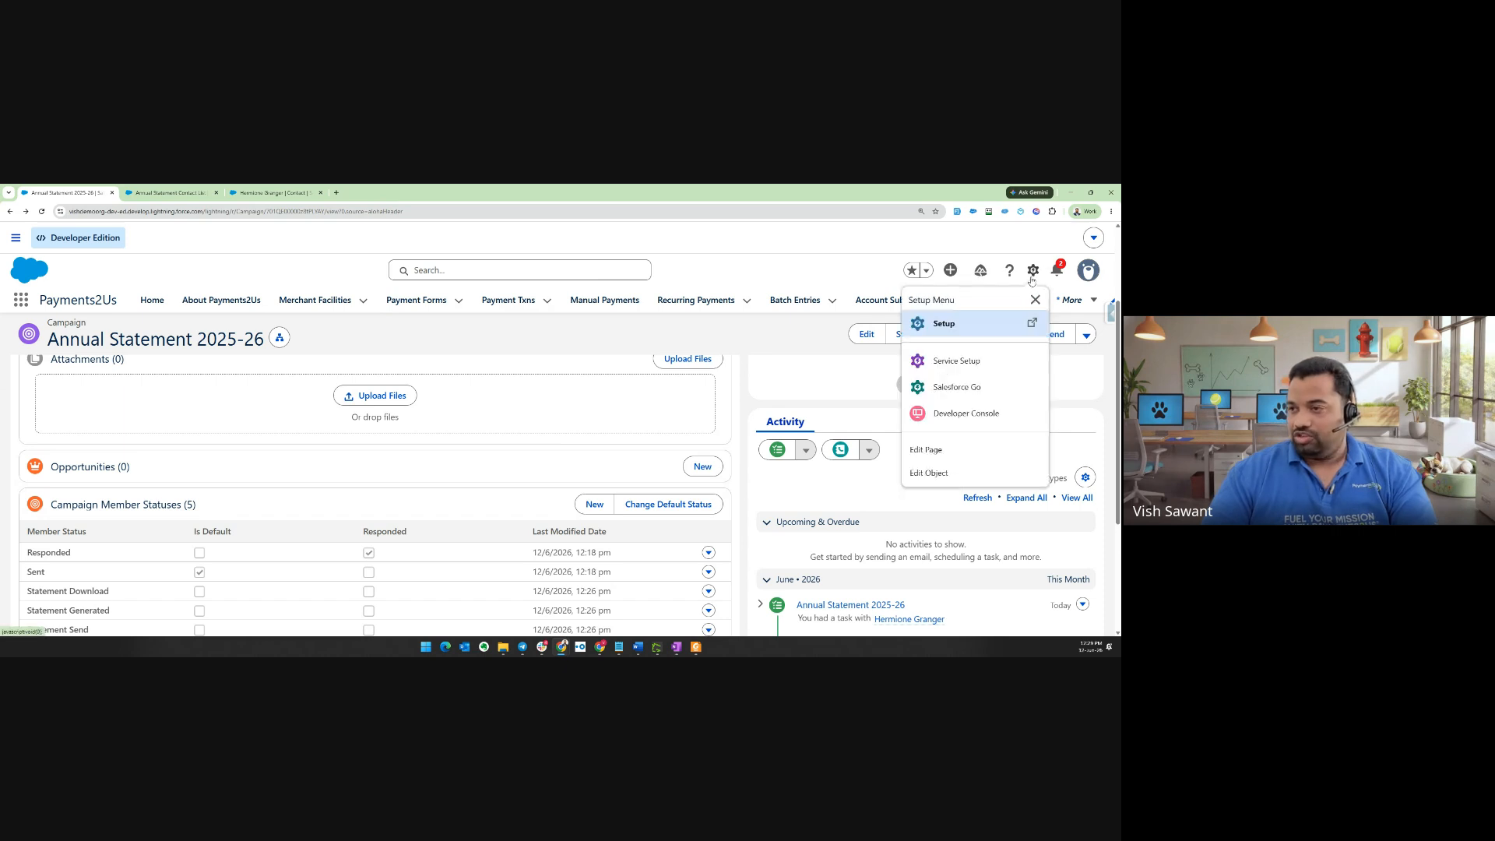
pyautogui.click(994, 325)
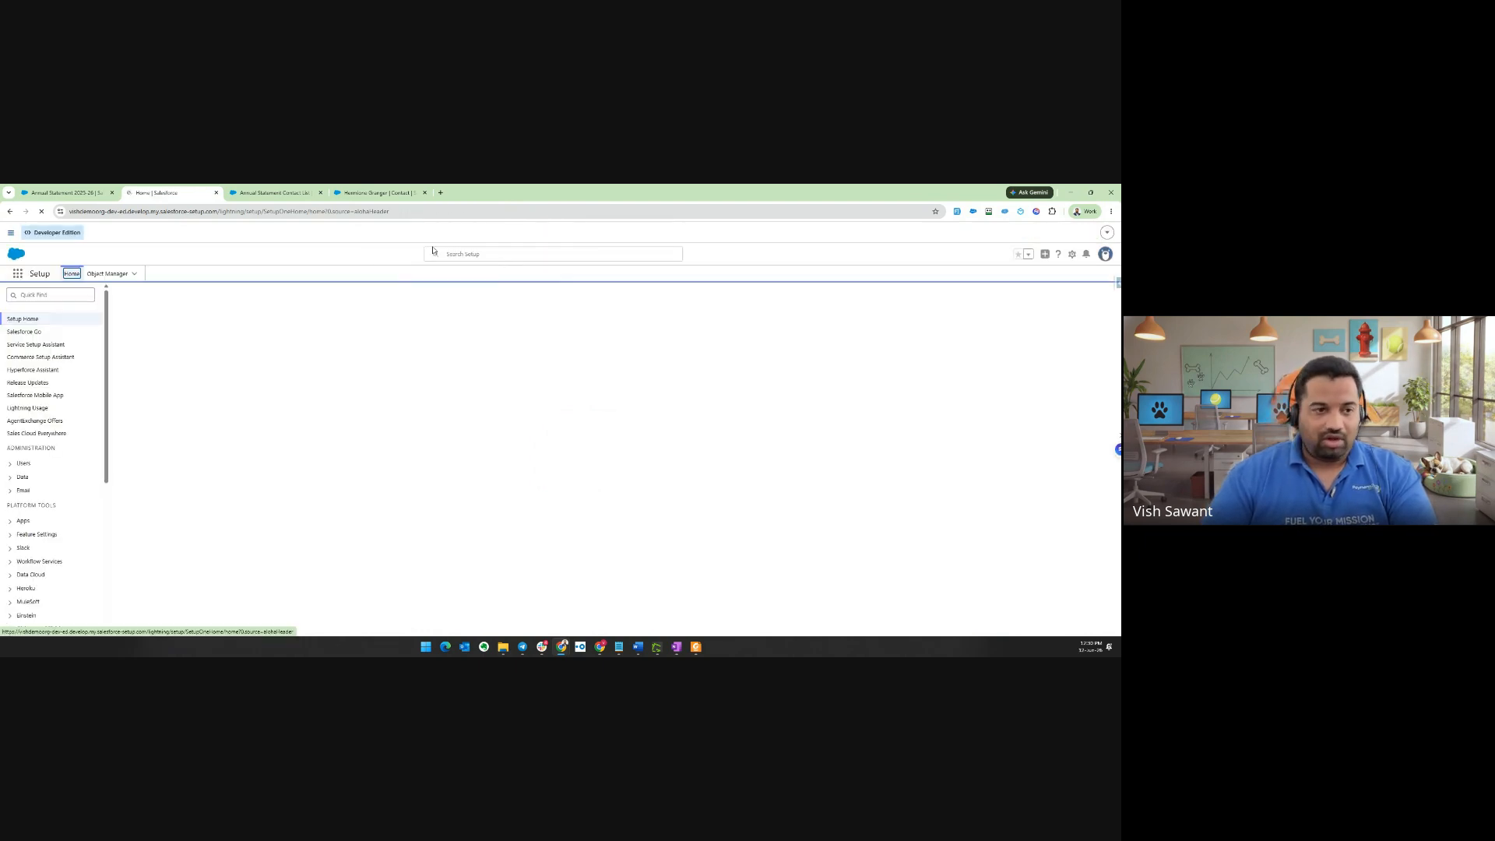
pyautogui.click(60, 294)
pyautogui.write('e')
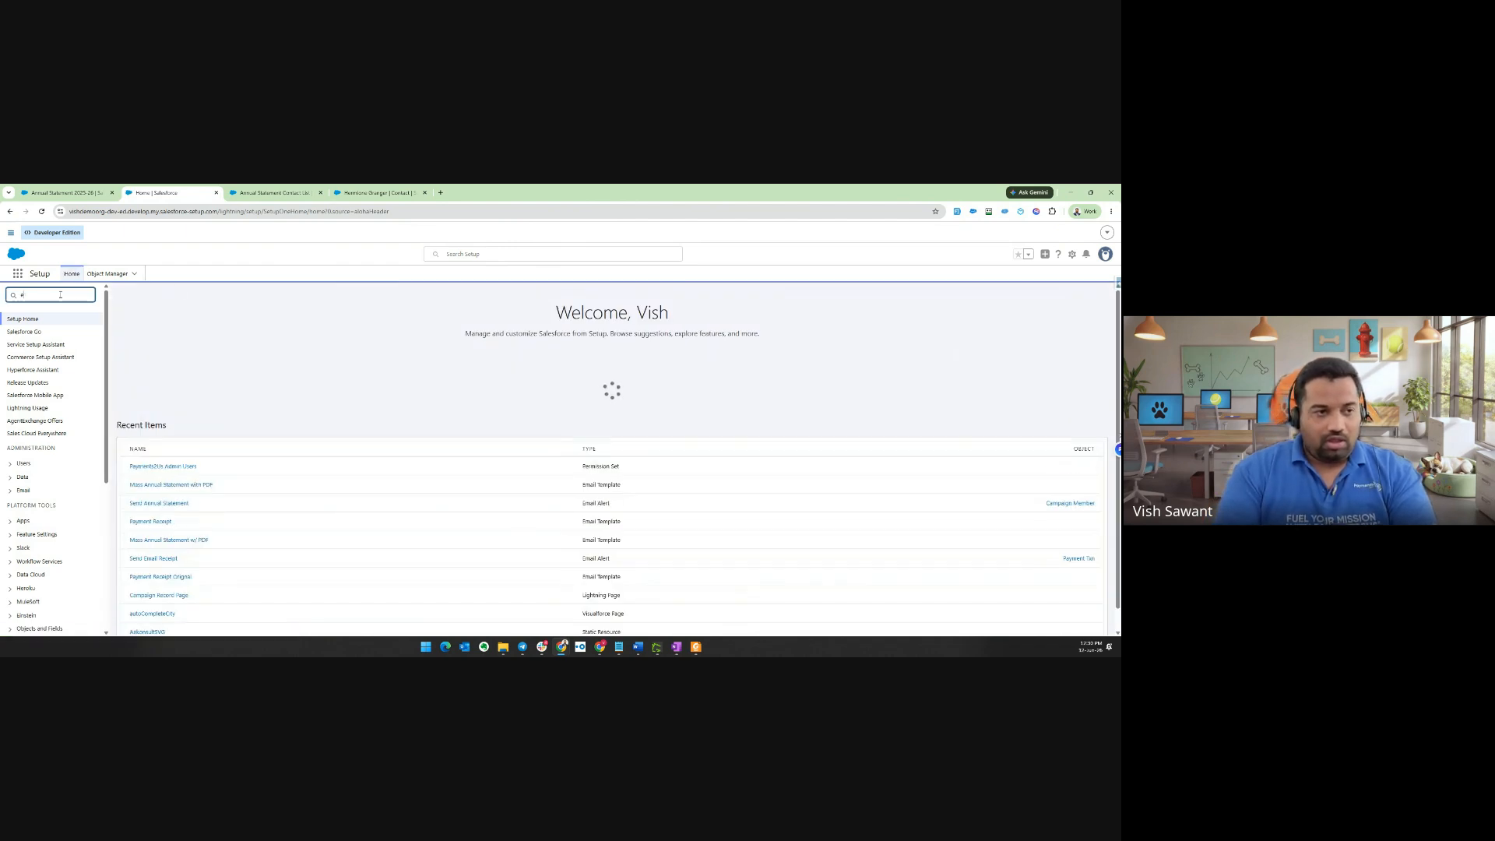
pyautogui.write('mail tem')
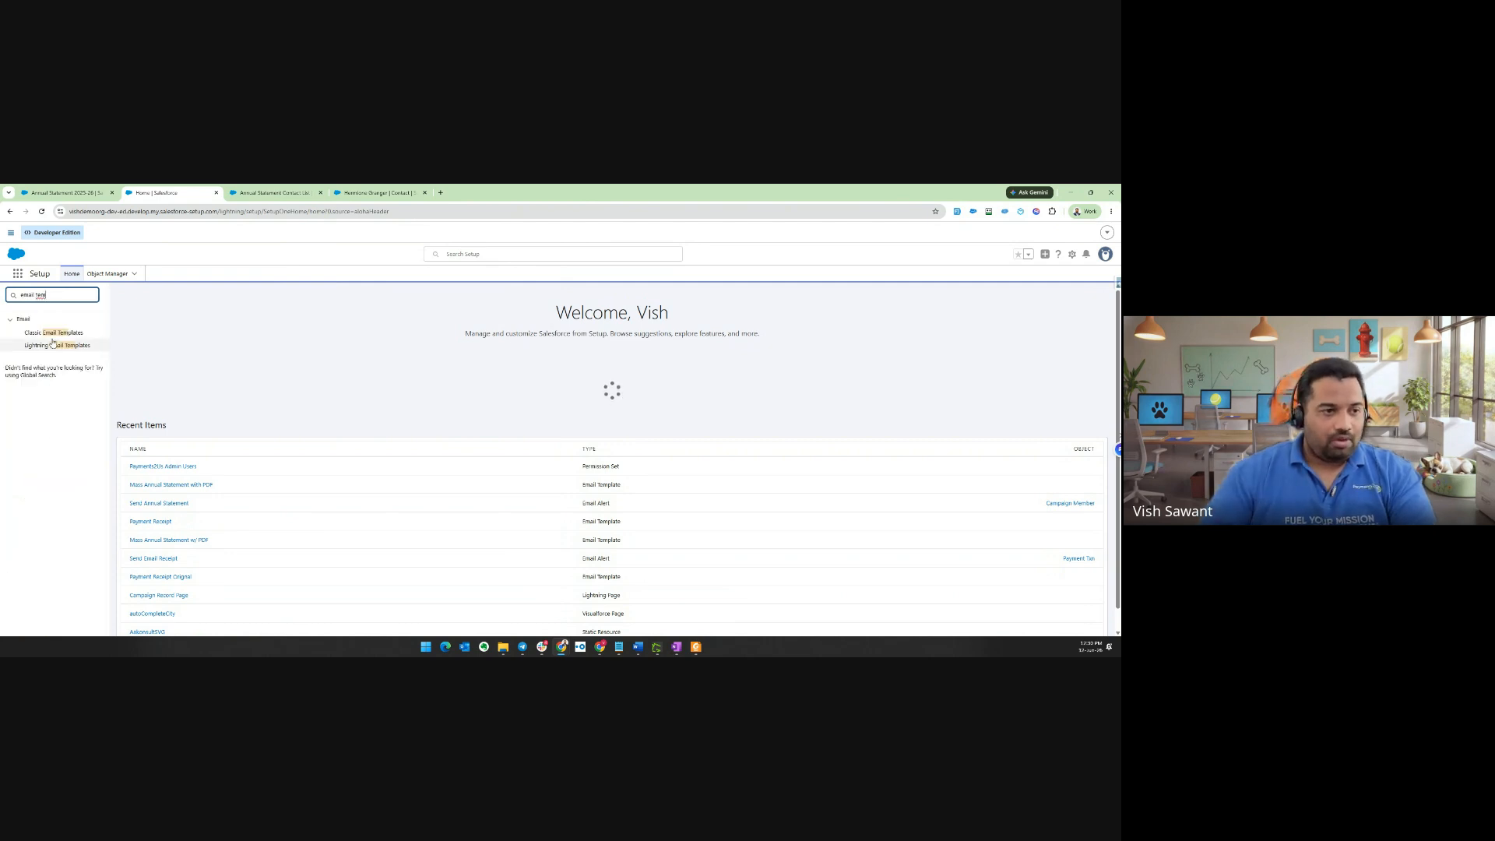
pyautogui.click(50, 333)
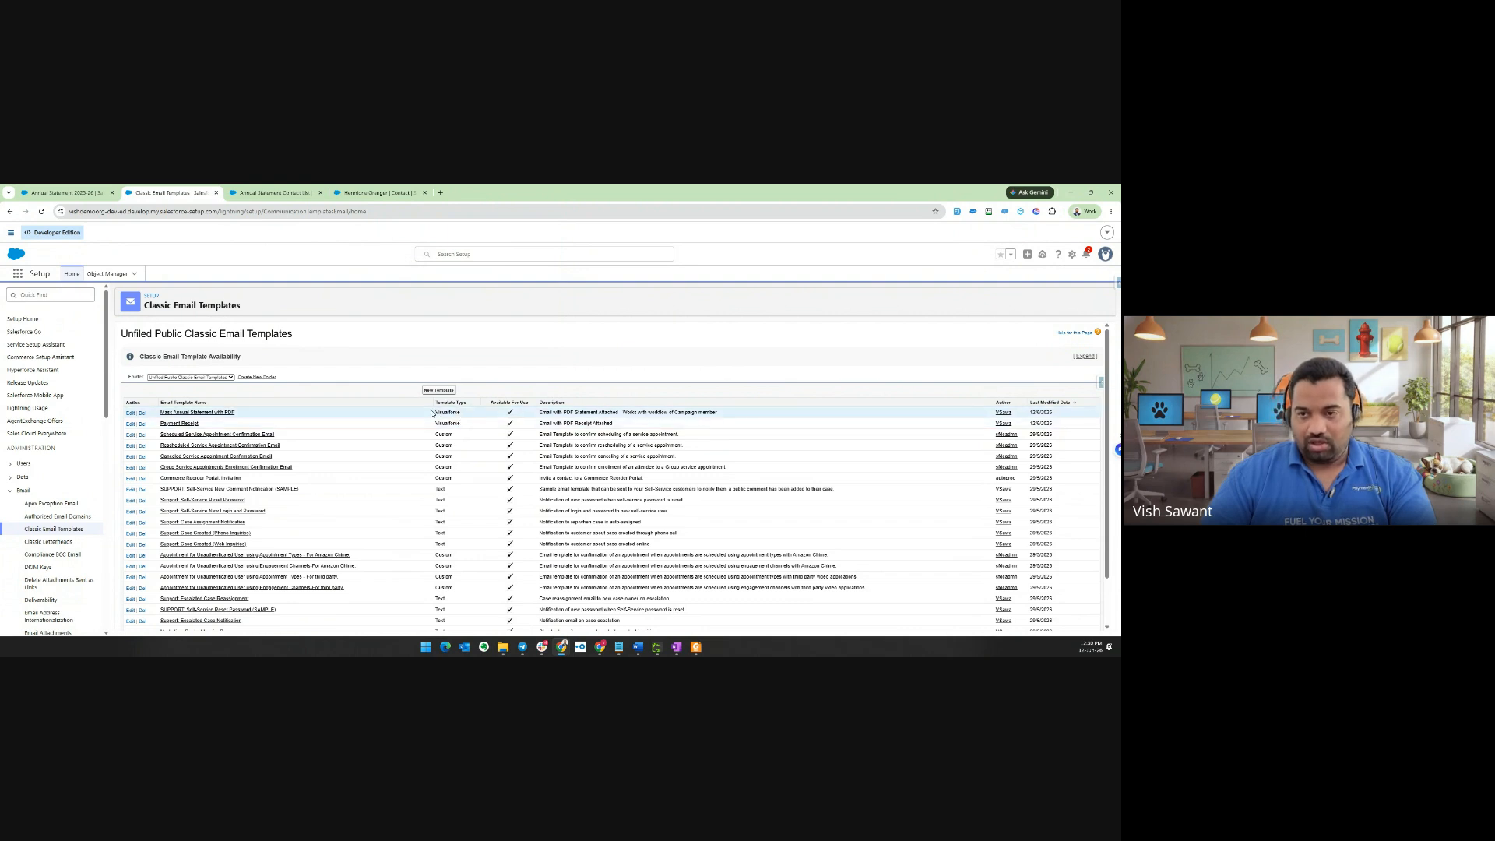
# Open the Mass Annual Statement with PDF template and review its HTML and plain text previews down to the Visualforce Attachments section
pyautogui.click(216, 414)
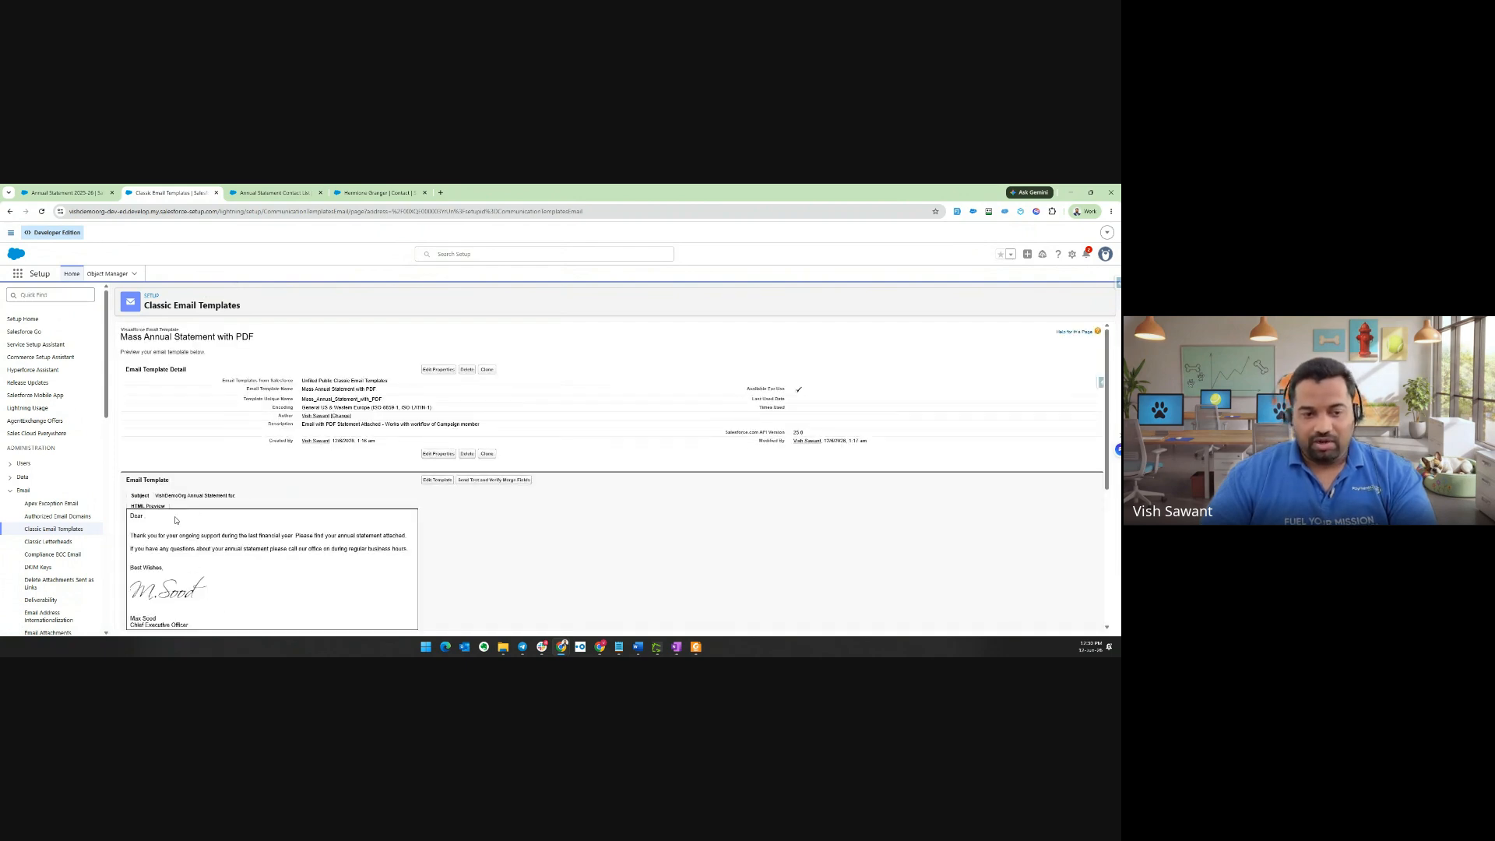
pyautogui.scroll(-2, 171, 455)
pyautogui.scroll(2, 201, 523)
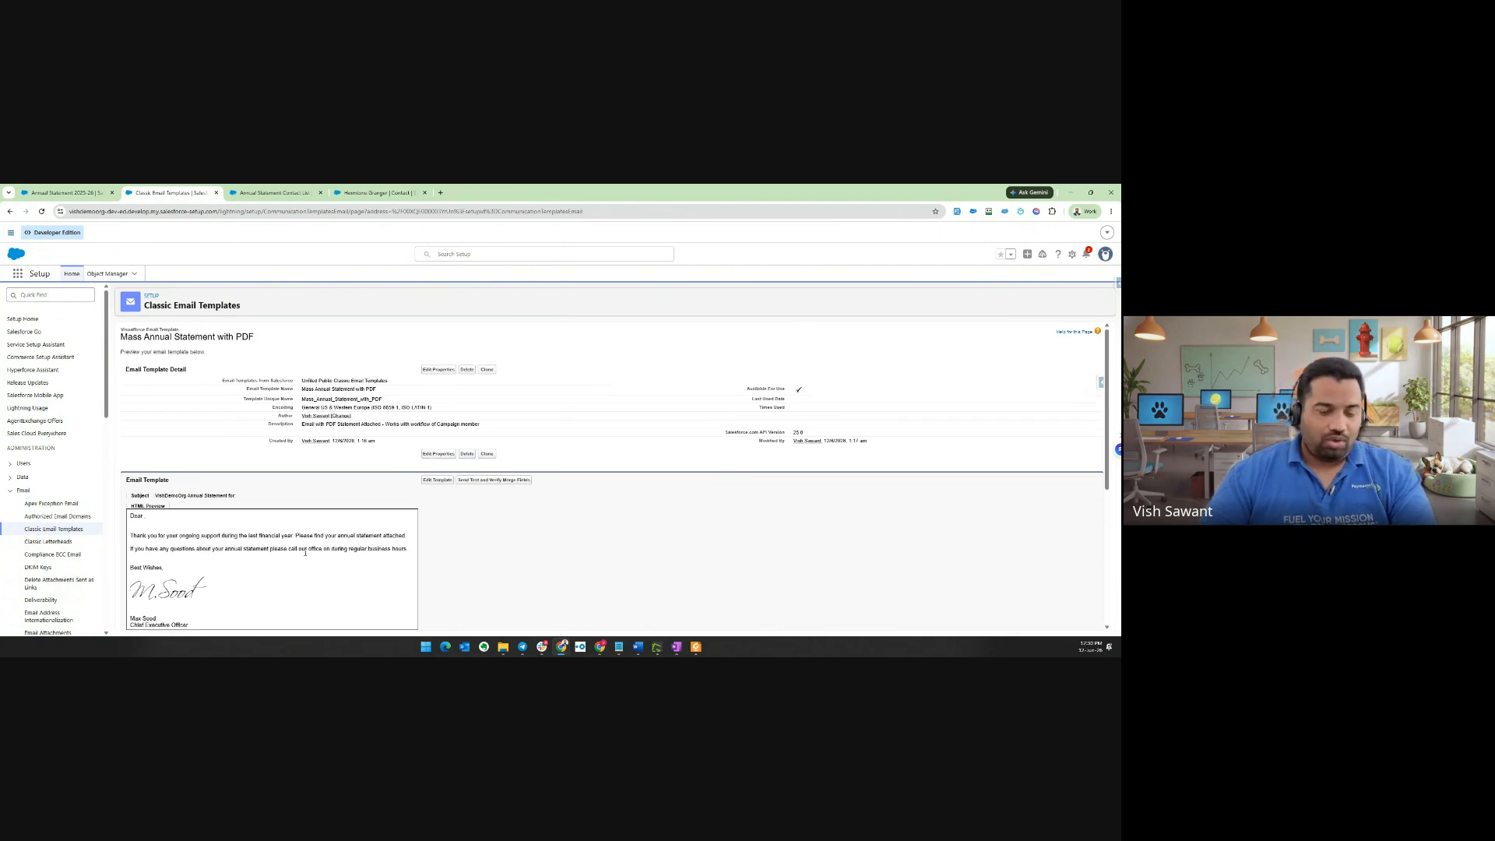
pyautogui.scroll(-3, 305, 555)
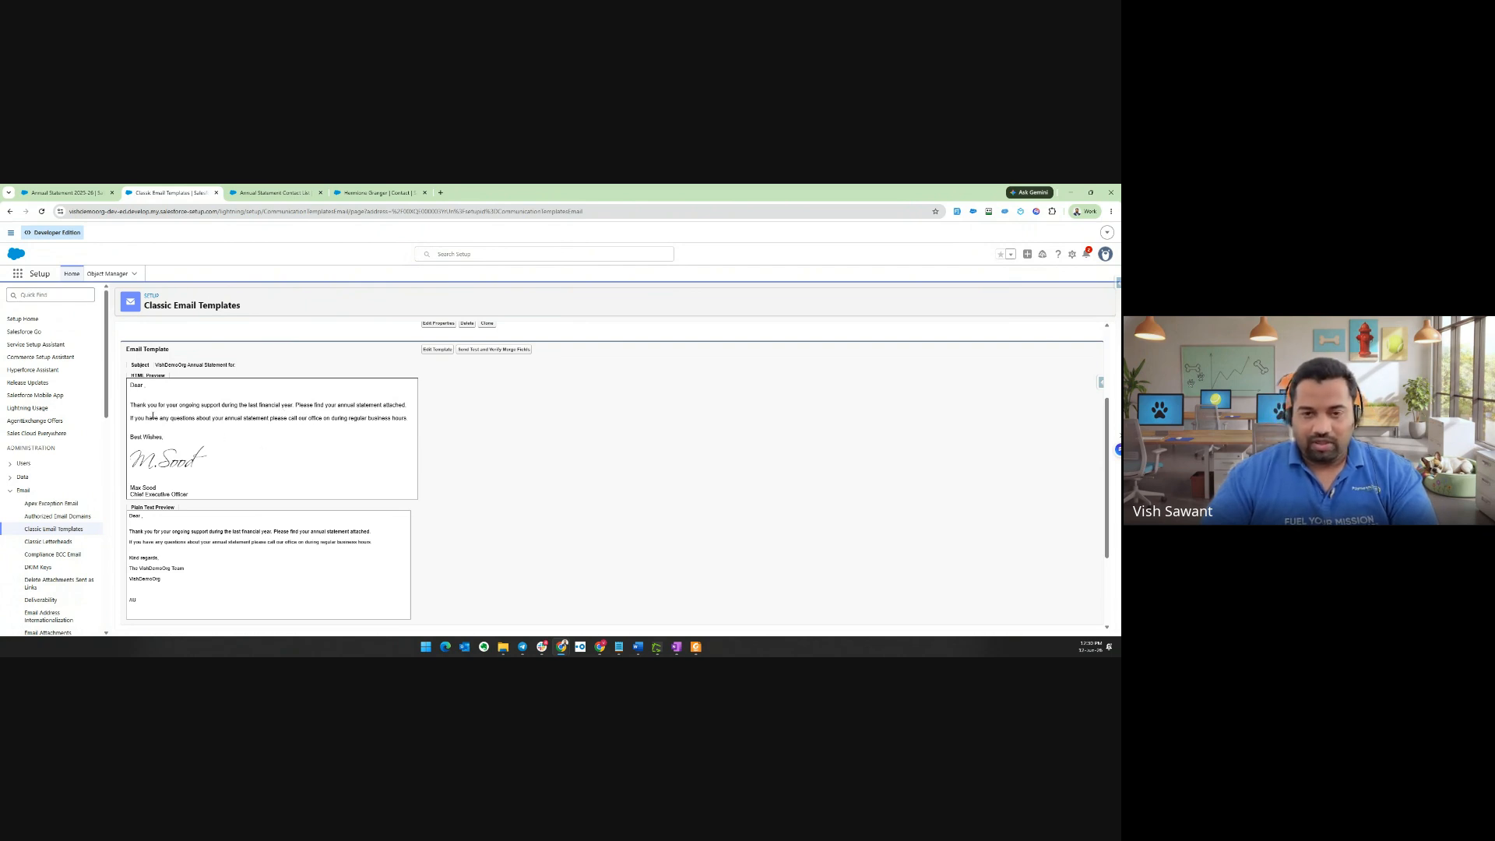
pyautogui.scroll(-3, 153, 416)
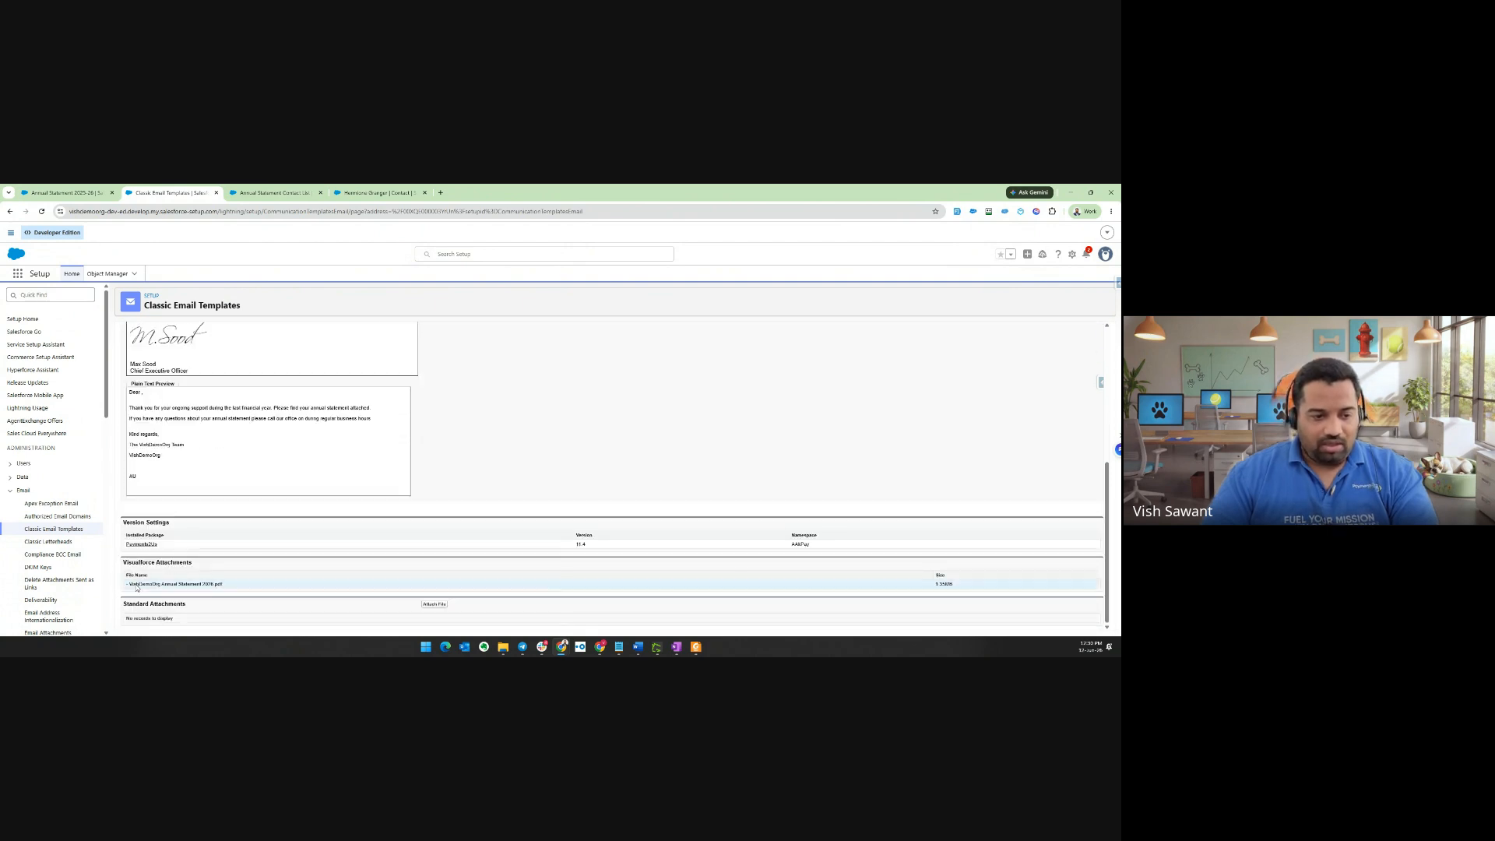
pyautogui.moveTo(128, 562); pyautogui.dragTo(192, 563)
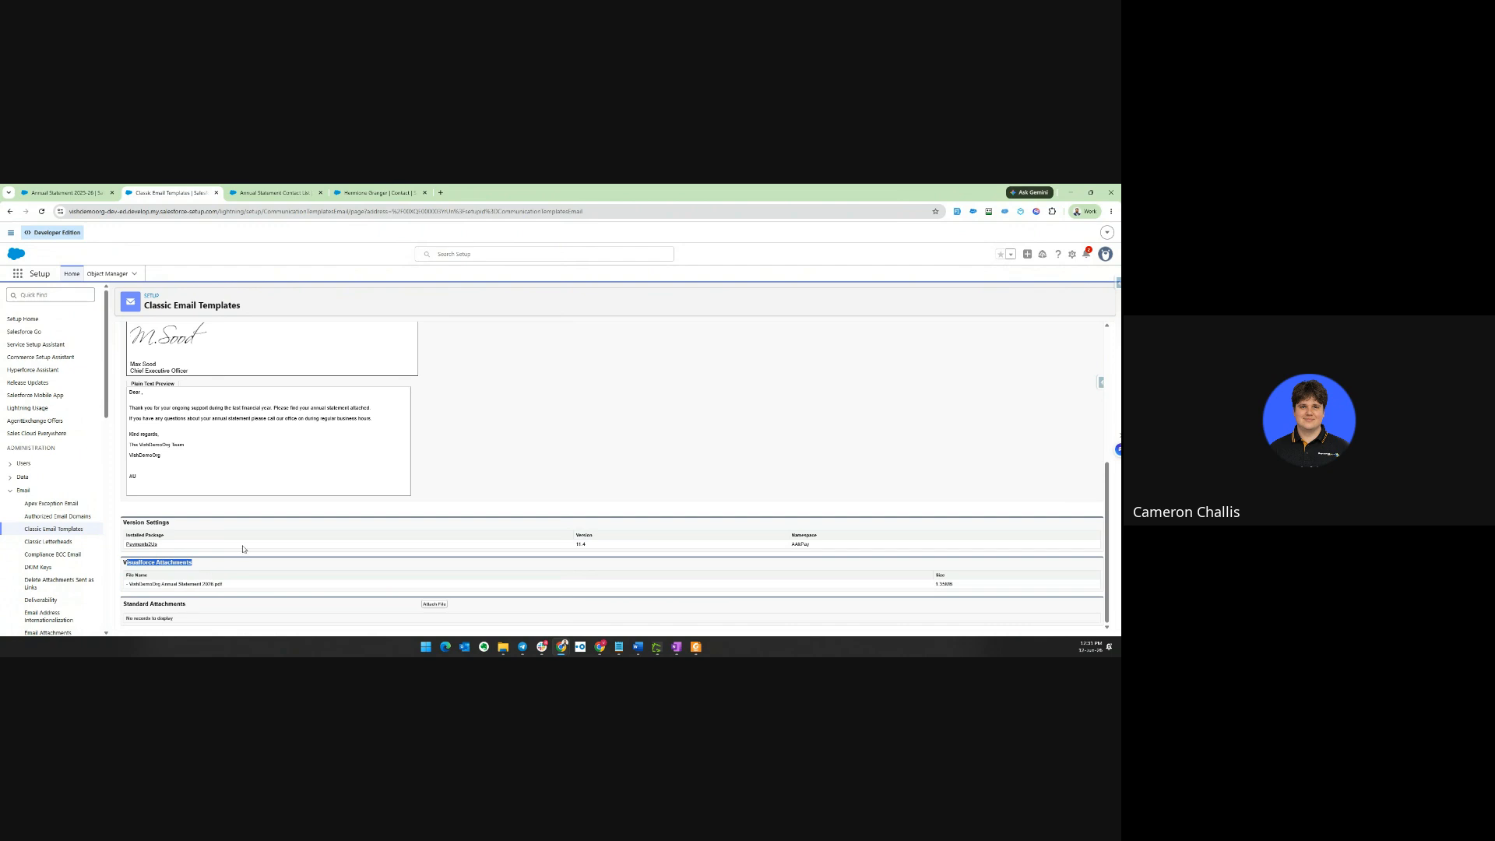
# Enlarge the template page and examine the email wording and the annual statement PDF listed under Visualforce Attachments
pyautogui.hotkey('ctrl', '+')
pyautogui.hotkey('ctrl', '+')
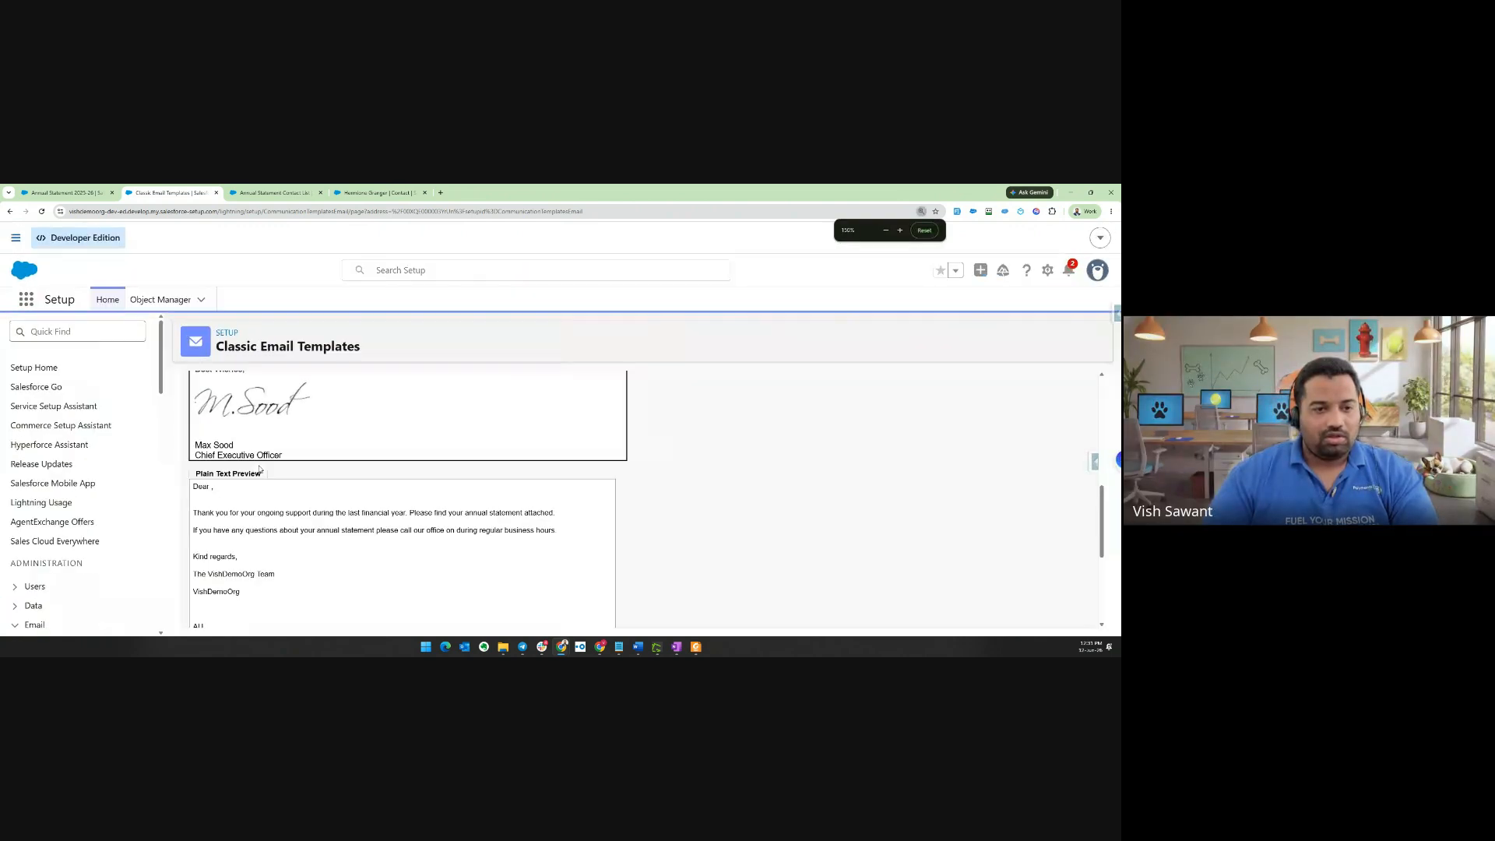
pyautogui.scroll(2, 366, 418)
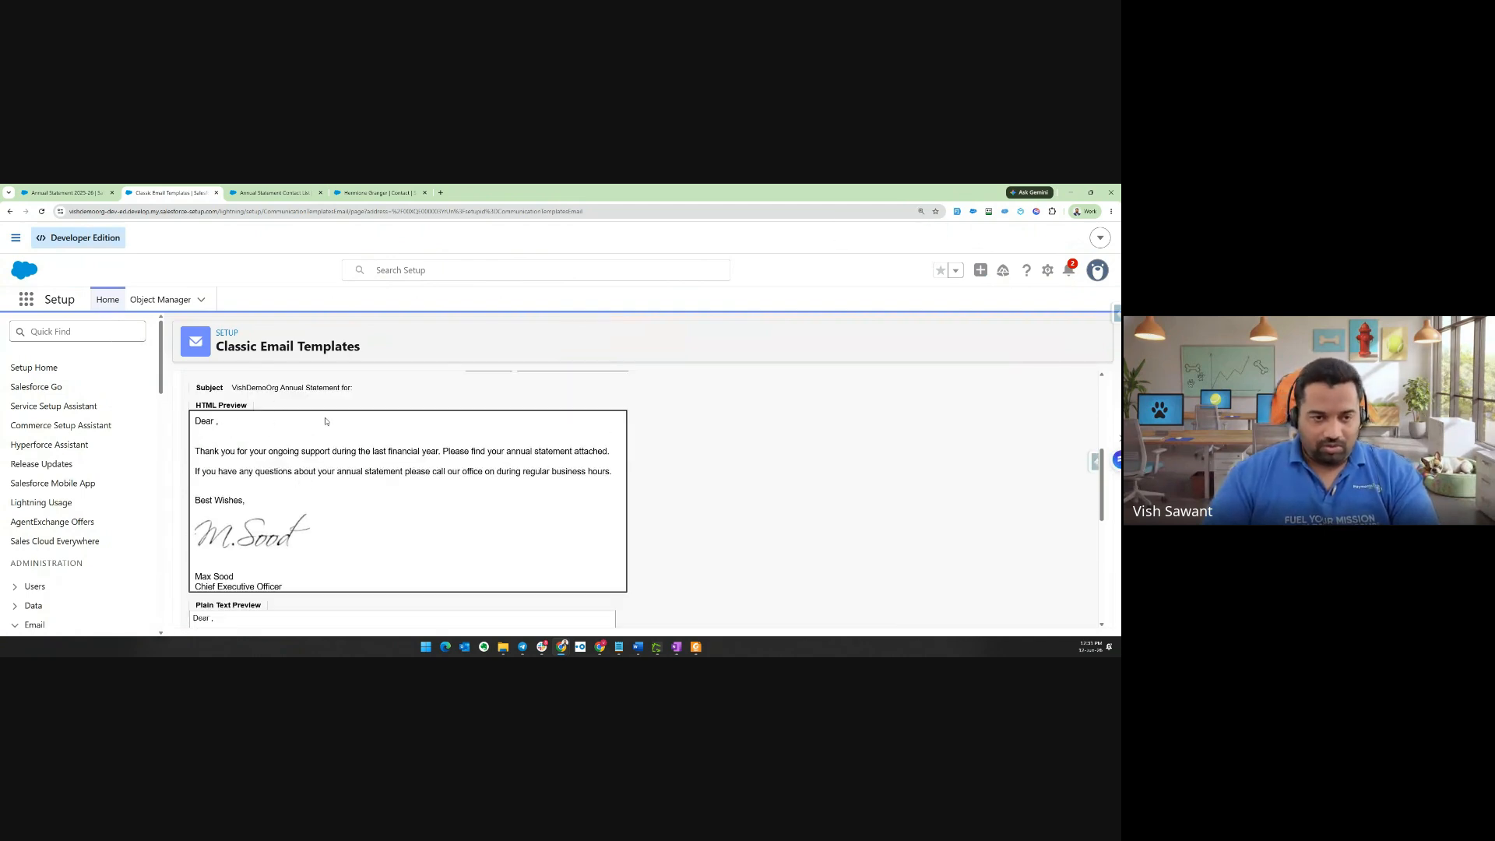
pyautogui.scroll(-6, 316, 461)
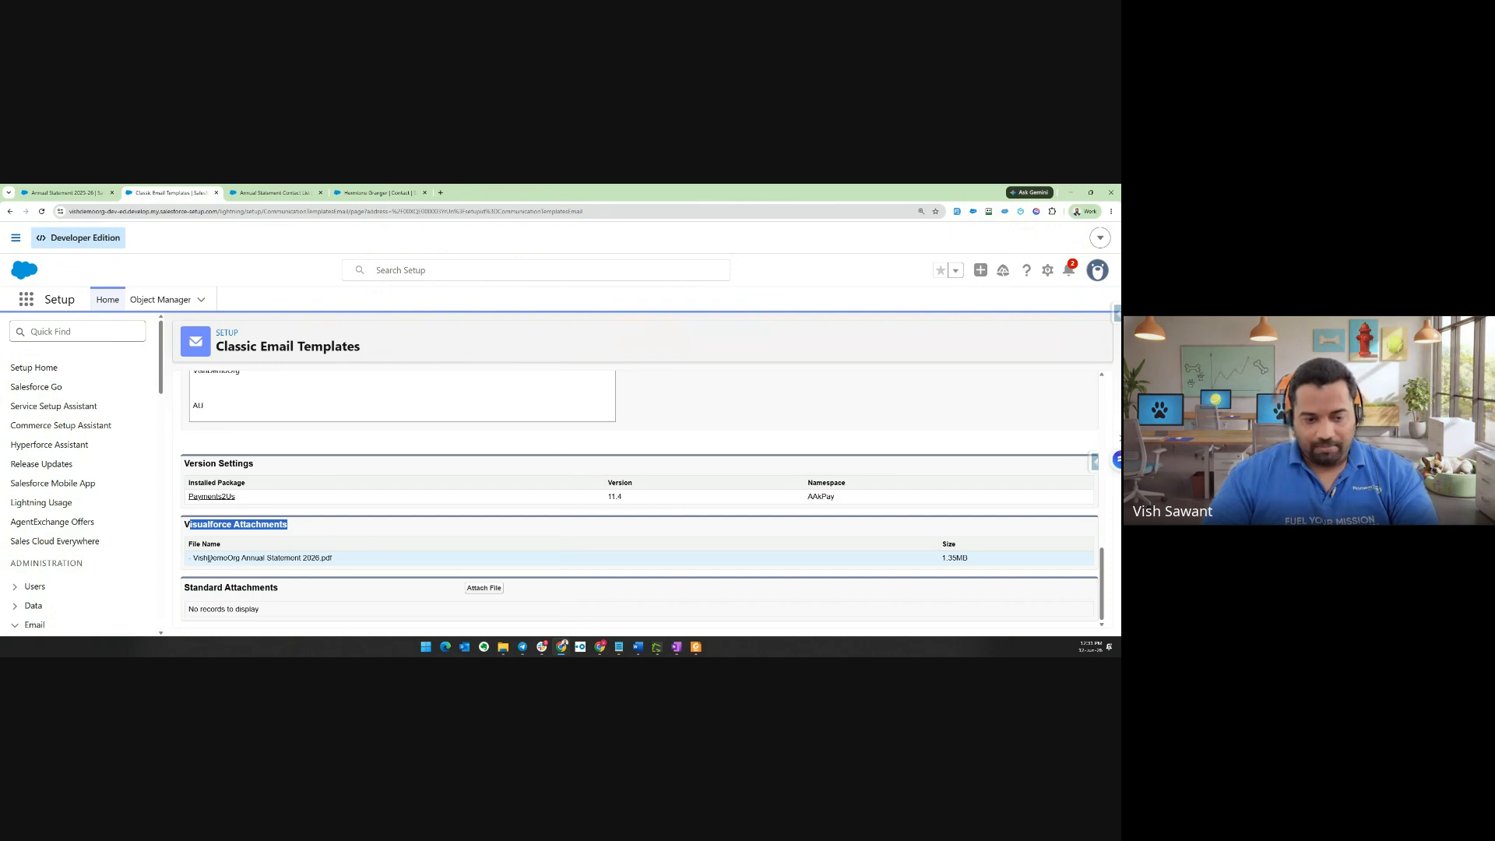
pyautogui.moveTo(208, 558); pyautogui.dragTo(334, 560)
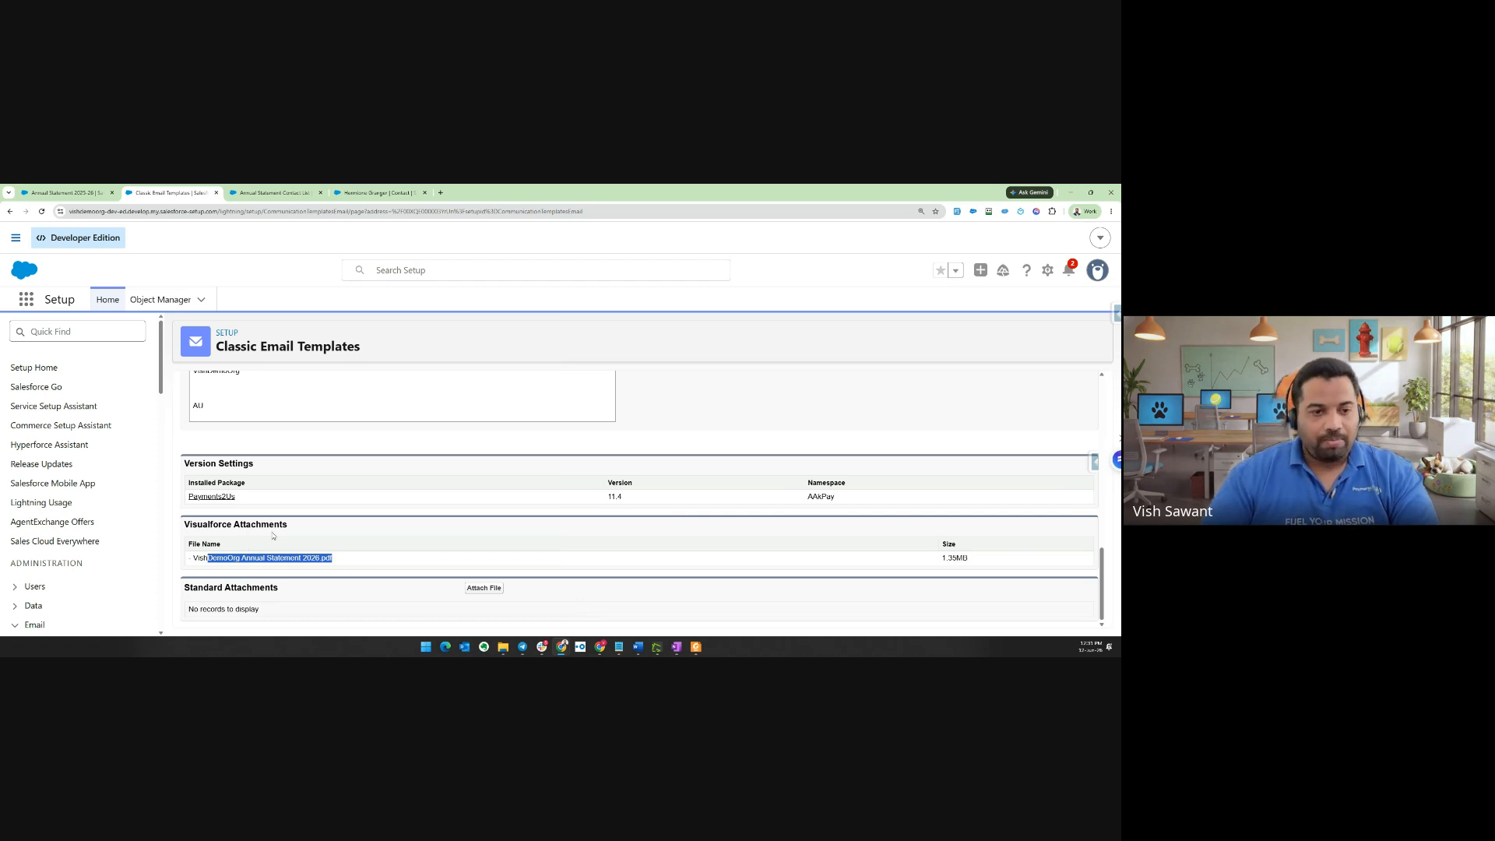
pyautogui.hotkey('ctrl', '-')
pyautogui.hotkey('ctrl', '-')
pyautogui.scroll(1, 201, 397)
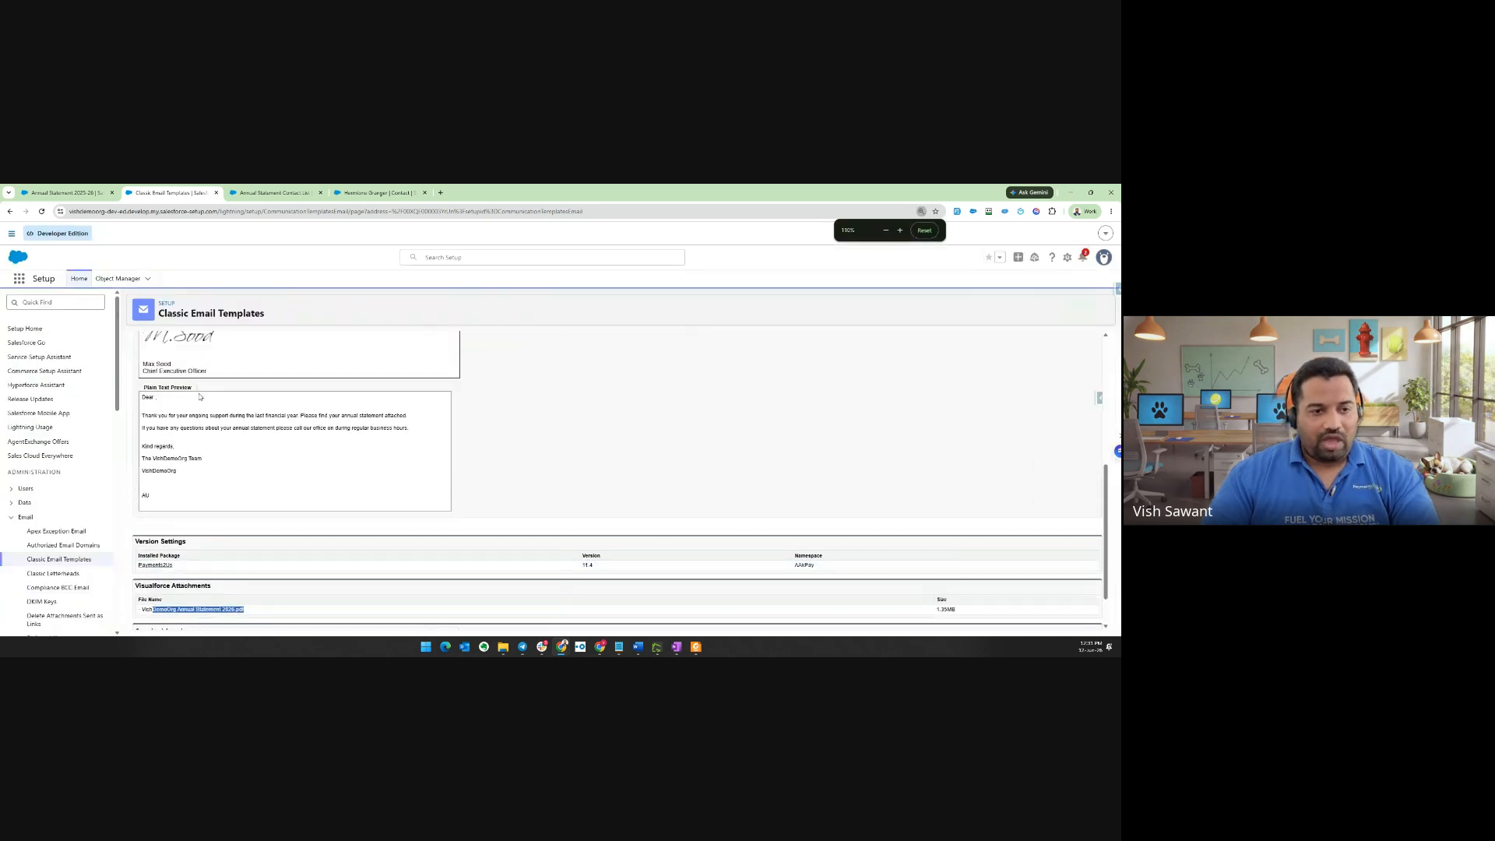
pyautogui.scroll(2, 200, 397)
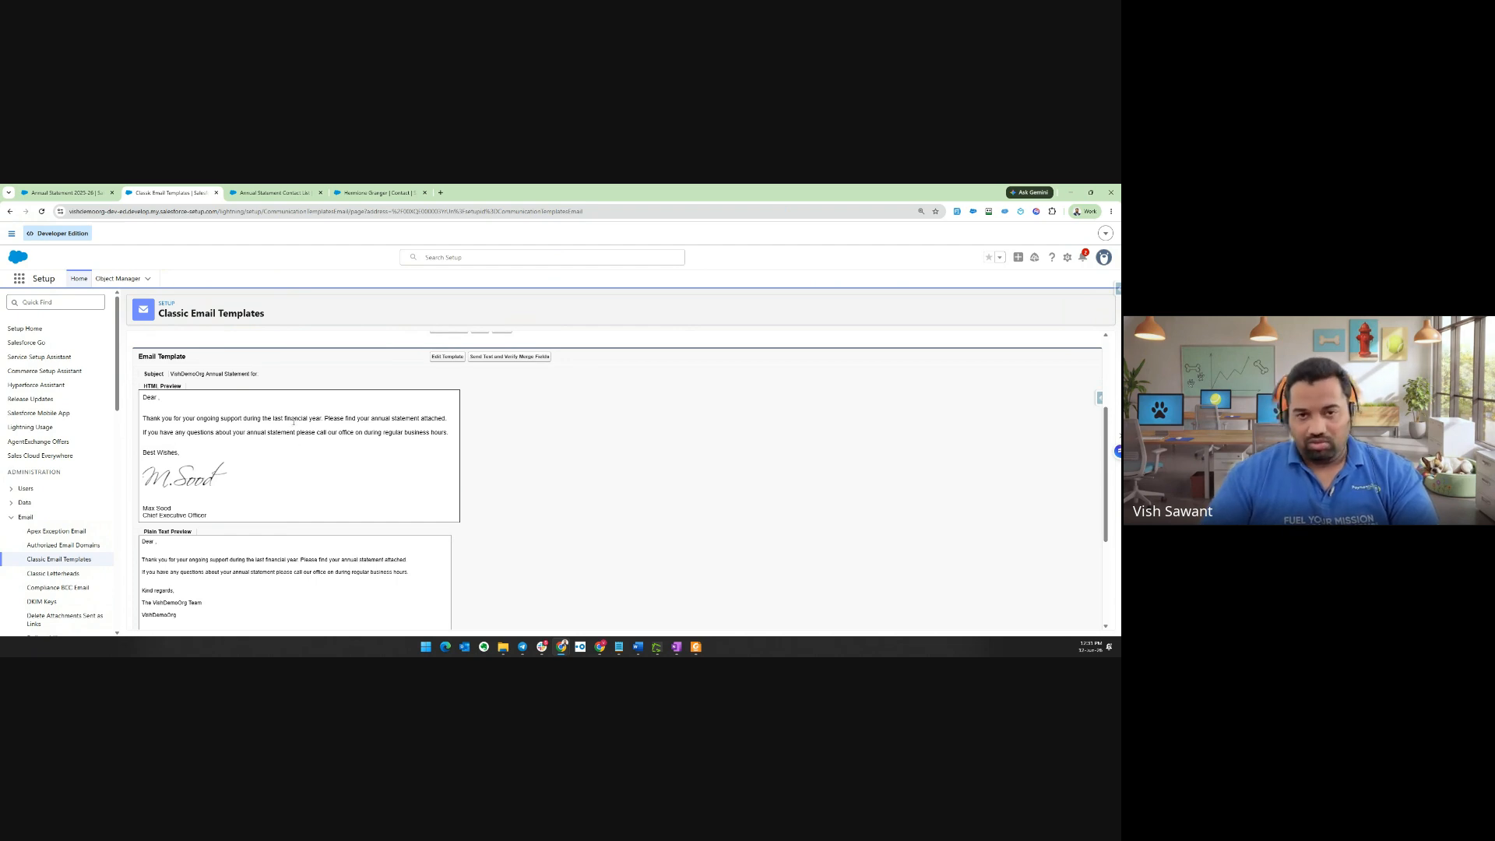
# Run Statement Send from the Annual Statement 2025-26 campaign, process it for the campaign members, and close the completed job page
pyautogui.click(80, 191)
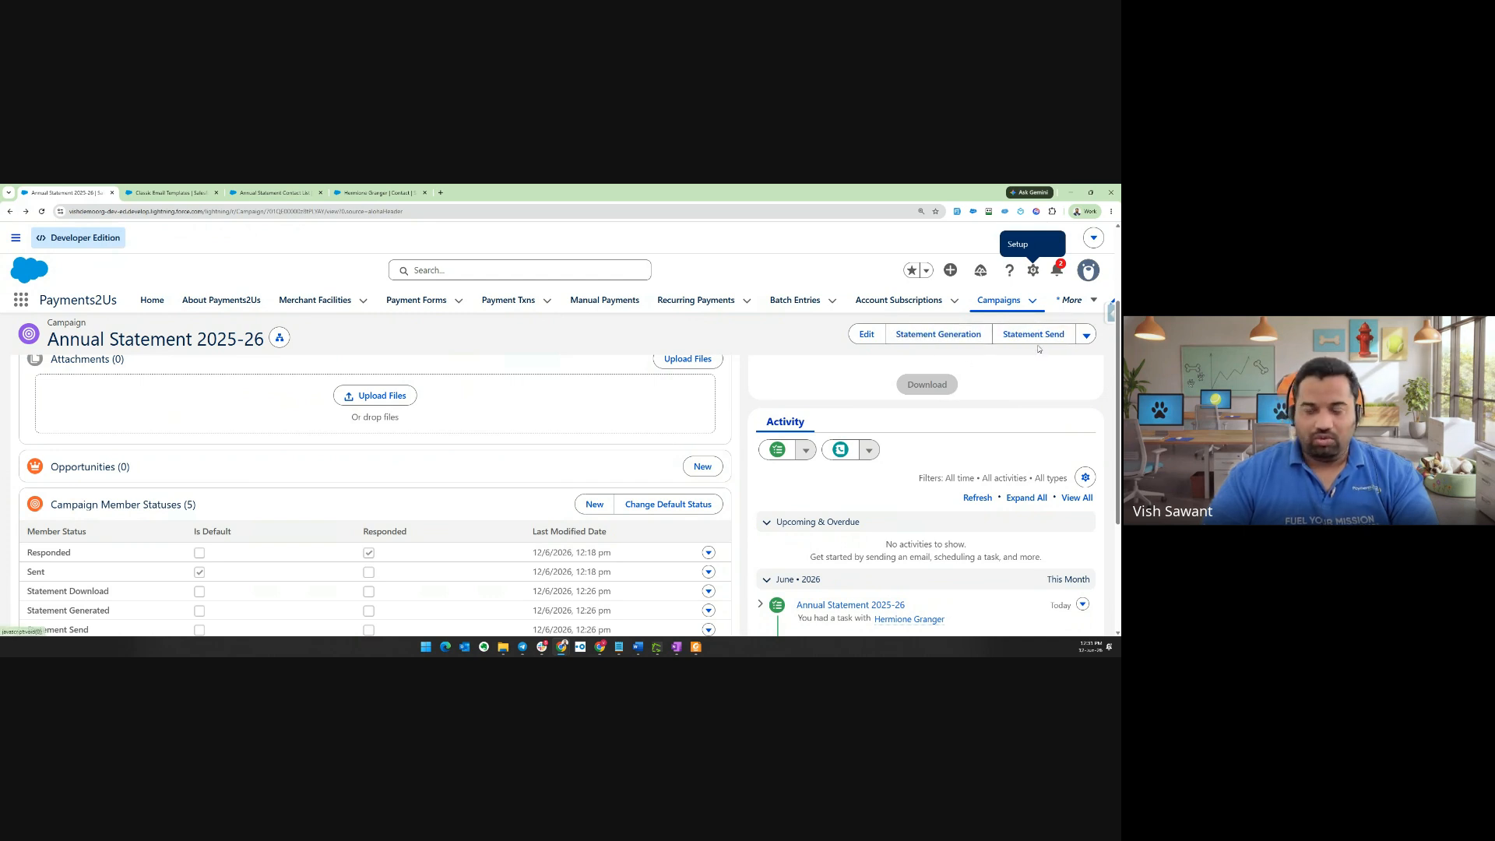
pyautogui.scroll(-3, 449, 455)
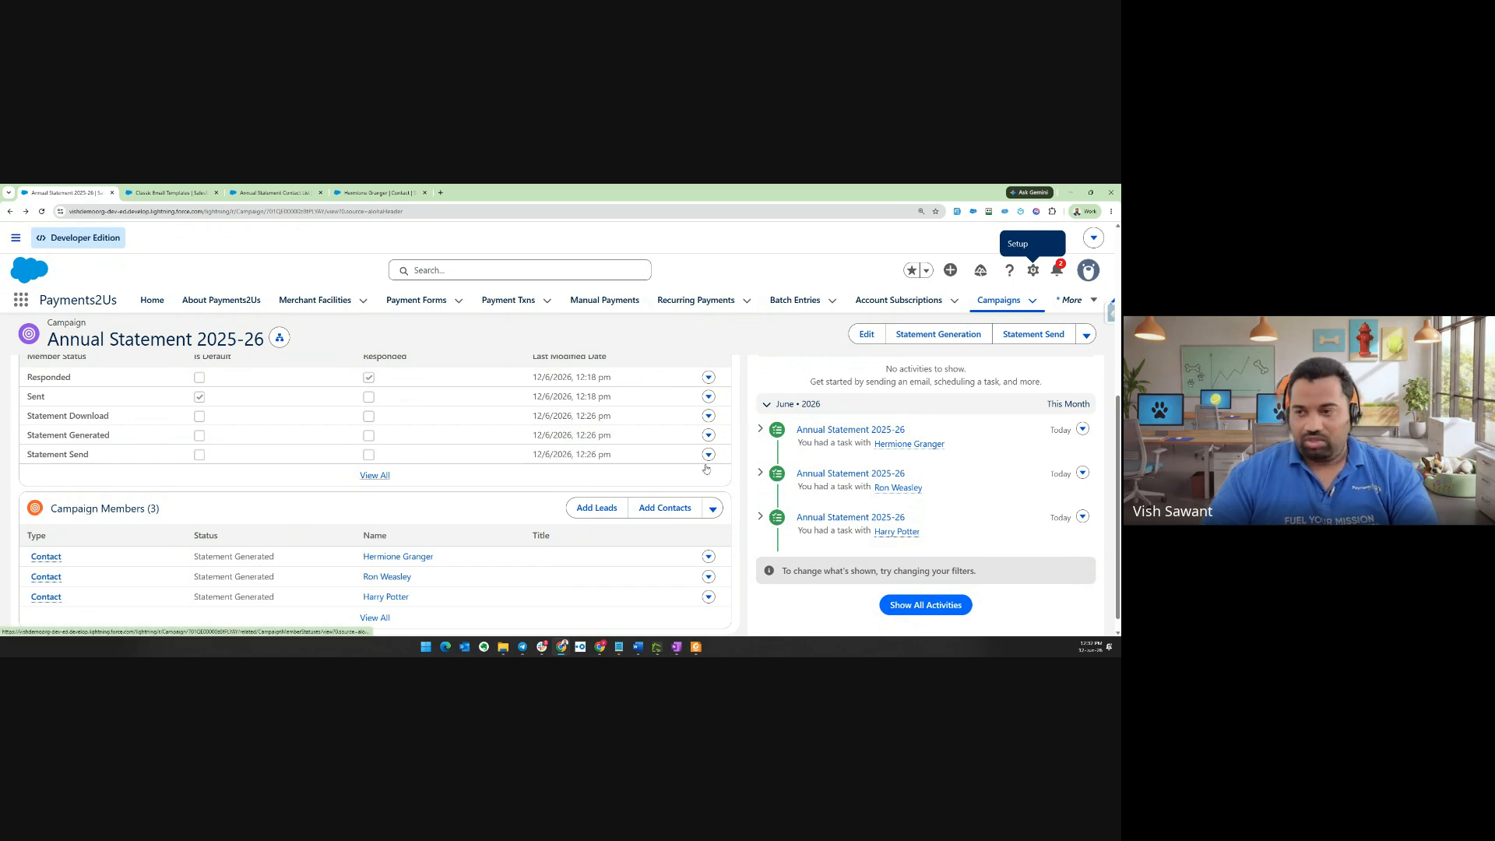
pyautogui.click(1026, 335)
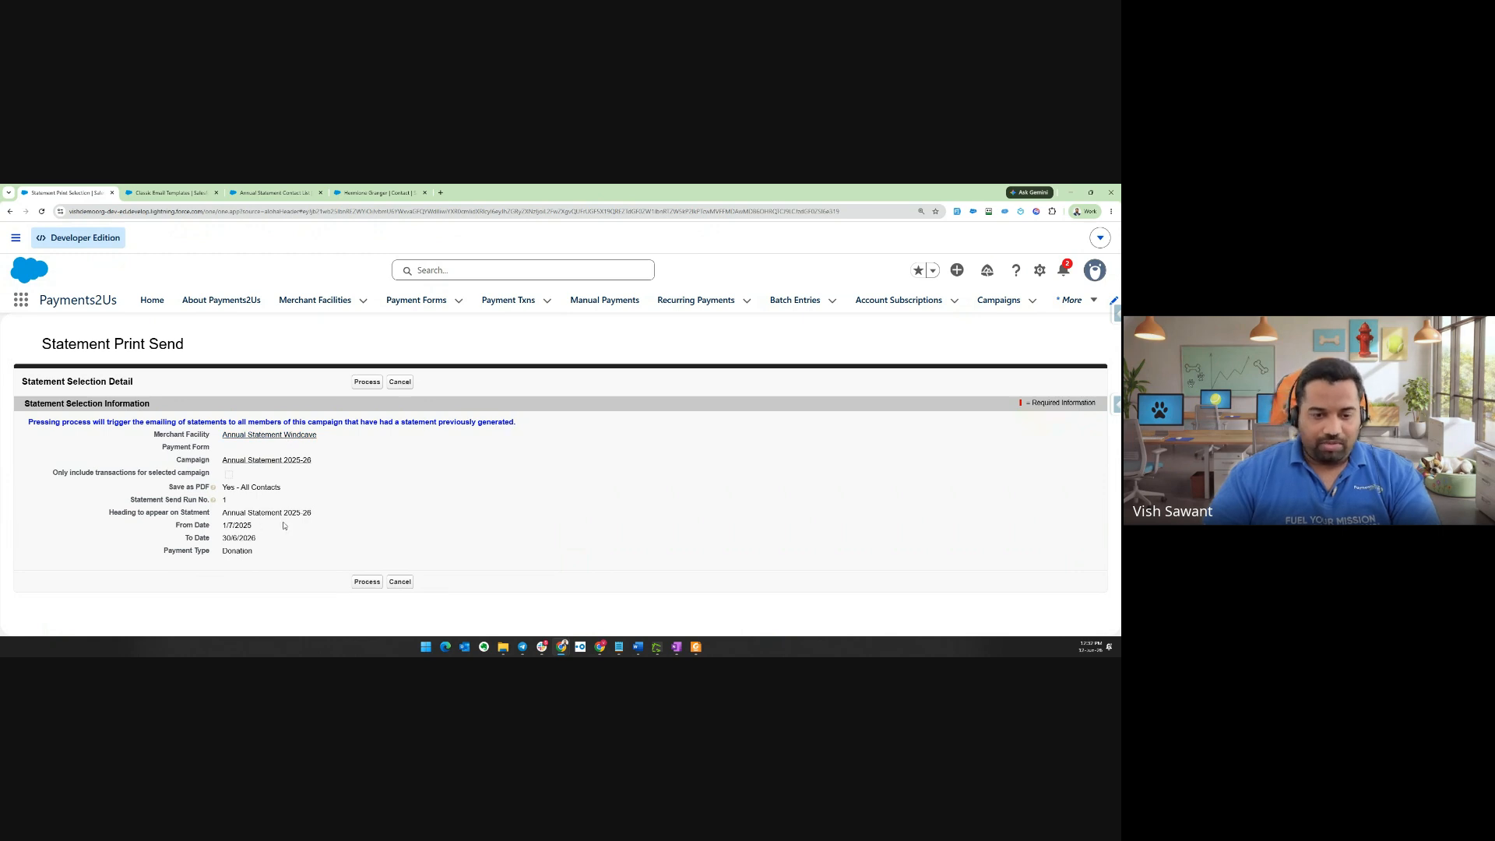
pyautogui.click(367, 582)
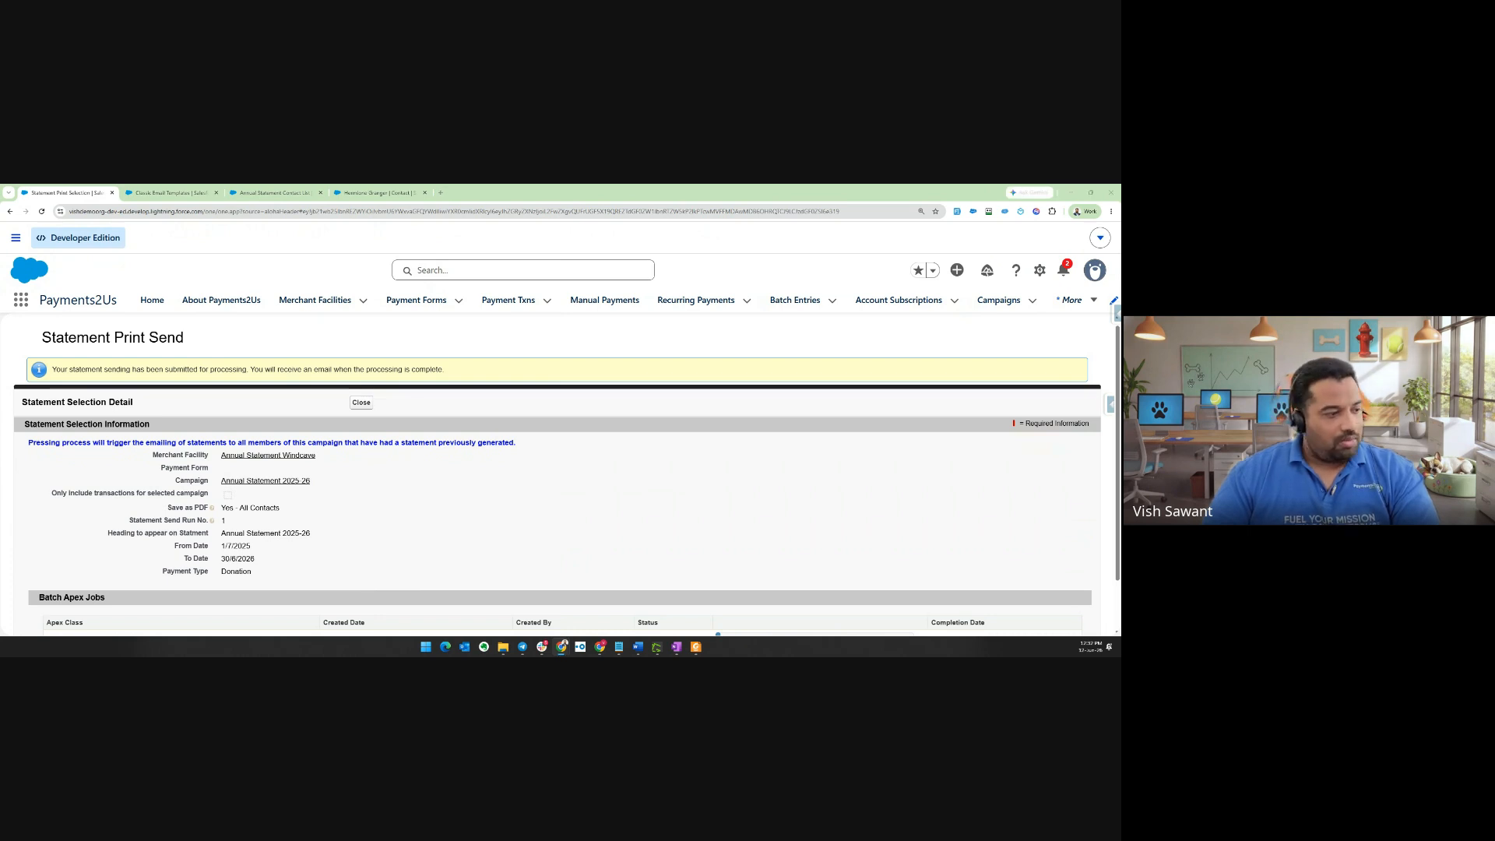
pyautogui.scroll(-1, 442, 576)
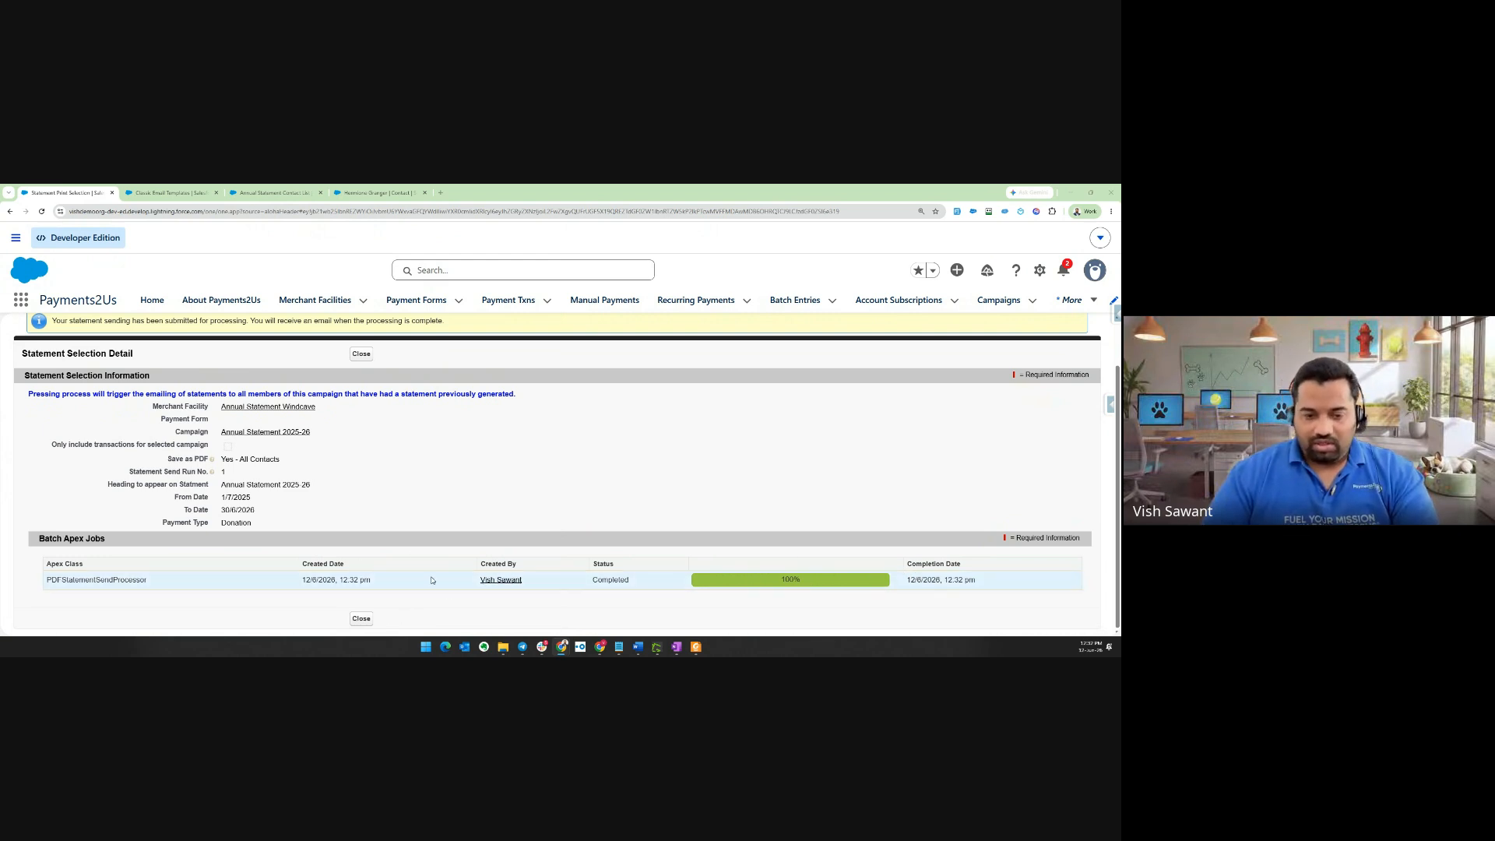
pyautogui.click(360, 619)
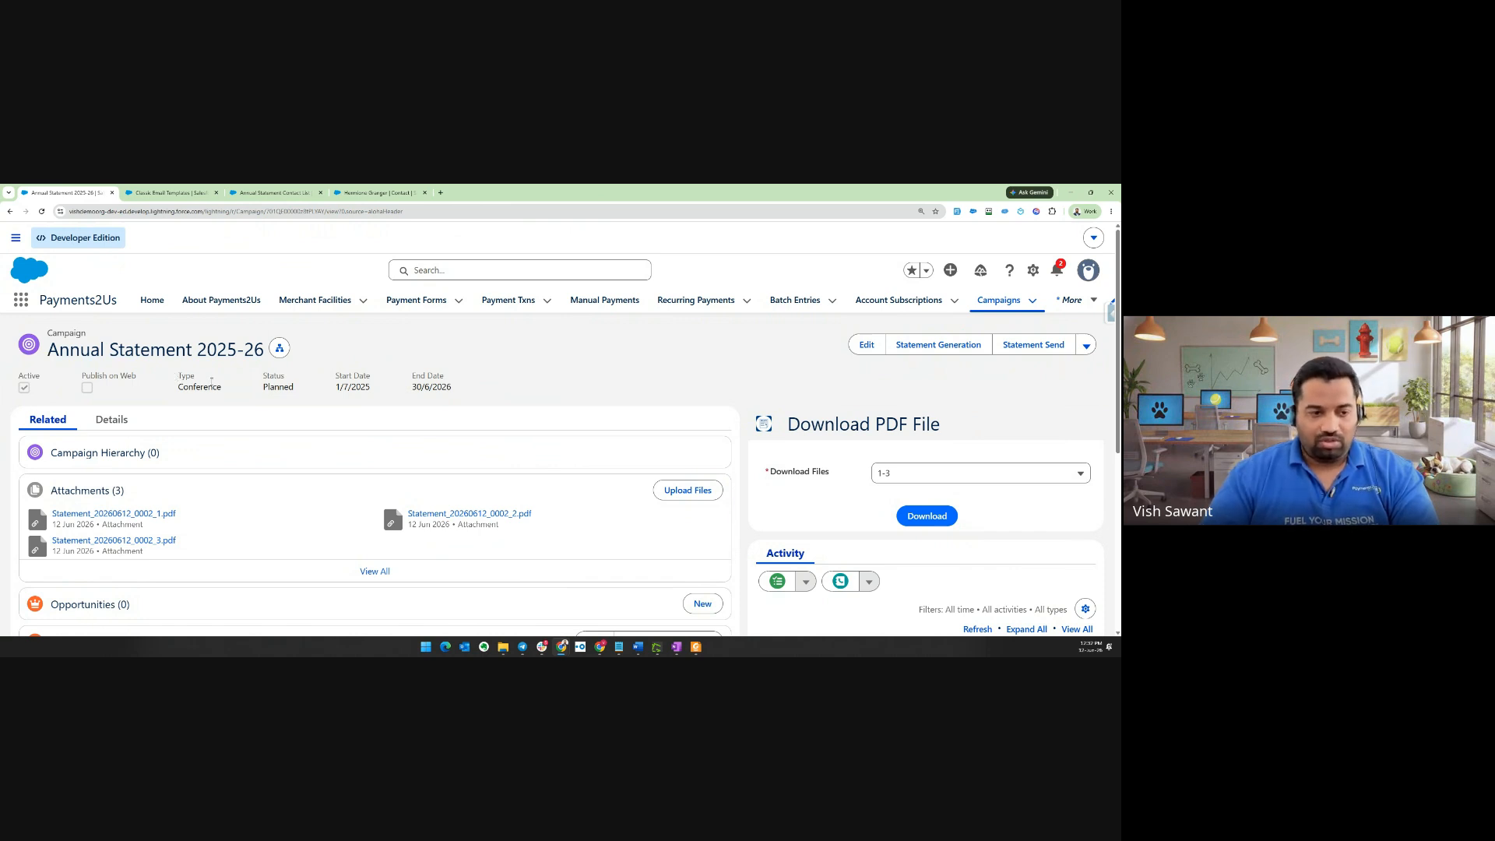
# Open the campaign attachment Statement_20260612_0002_1.pdf, review its letter and donation list, and close it
pyautogui.scroll(-2, 379, 454)
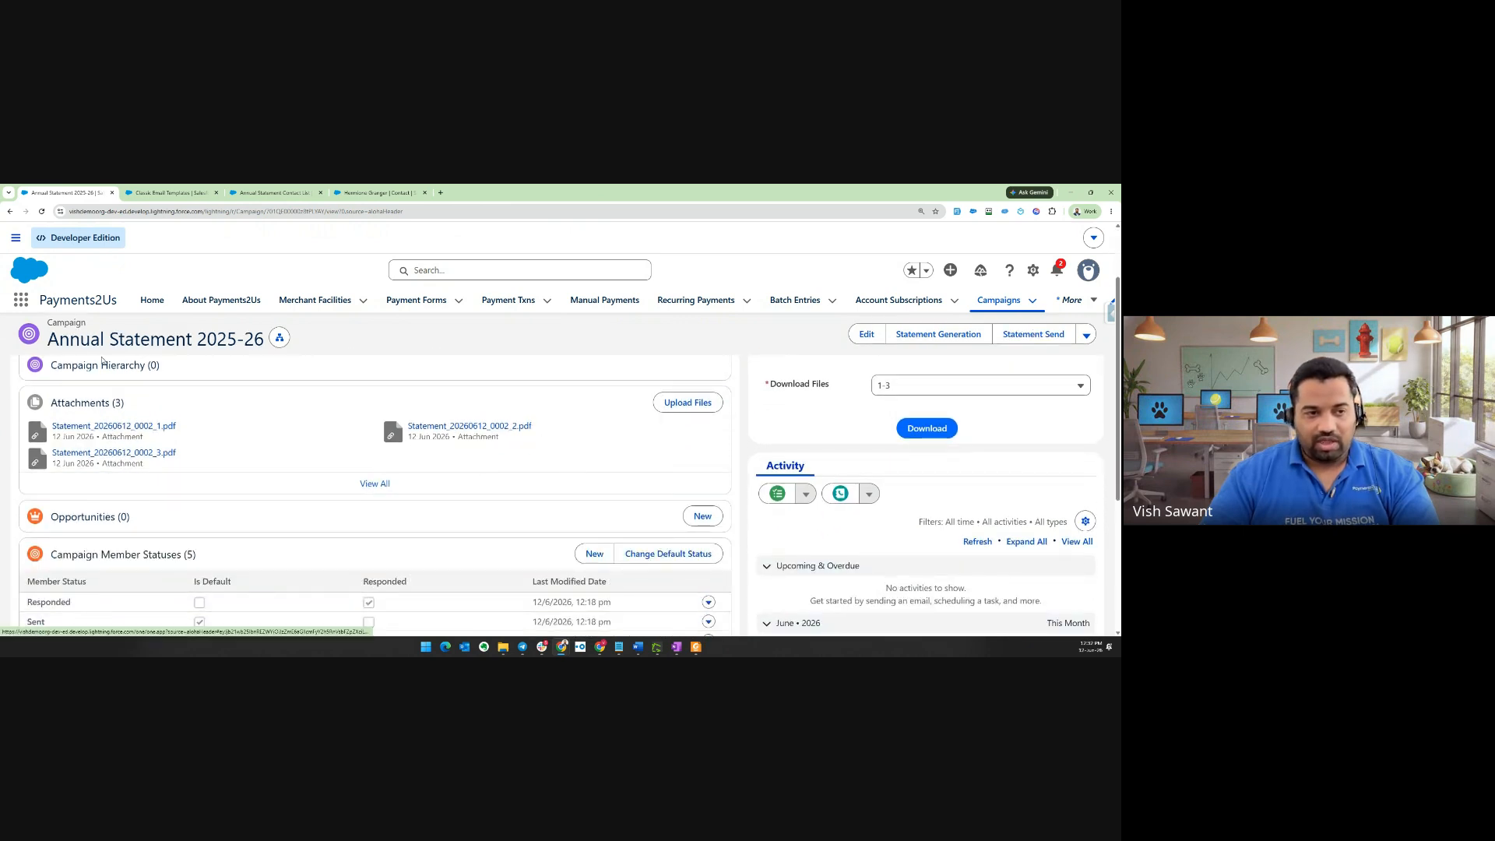
pyautogui.click(104, 426)
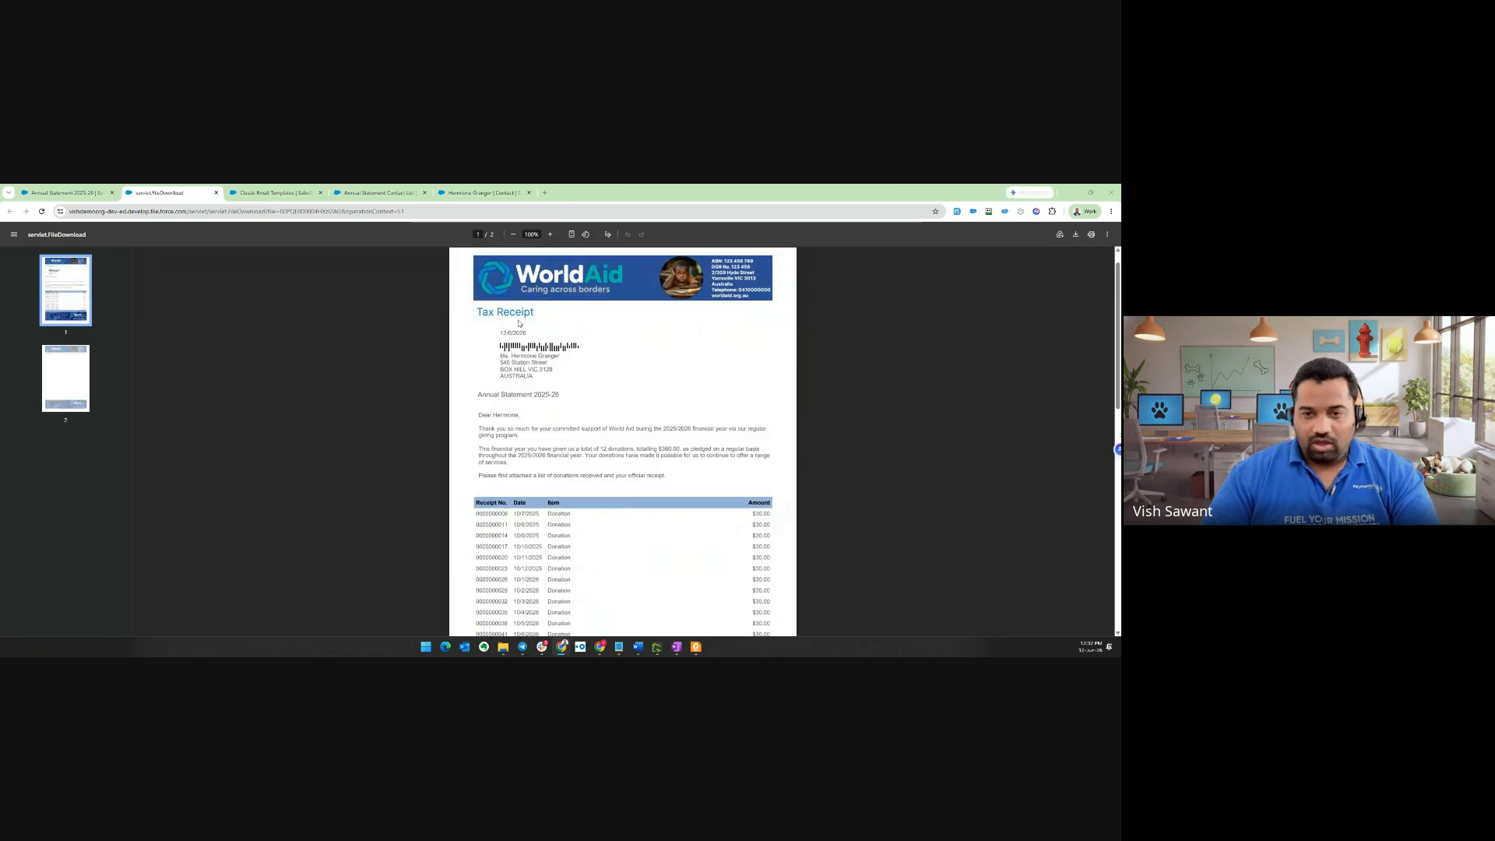
pyautogui.scroll(-1, 553, 352)
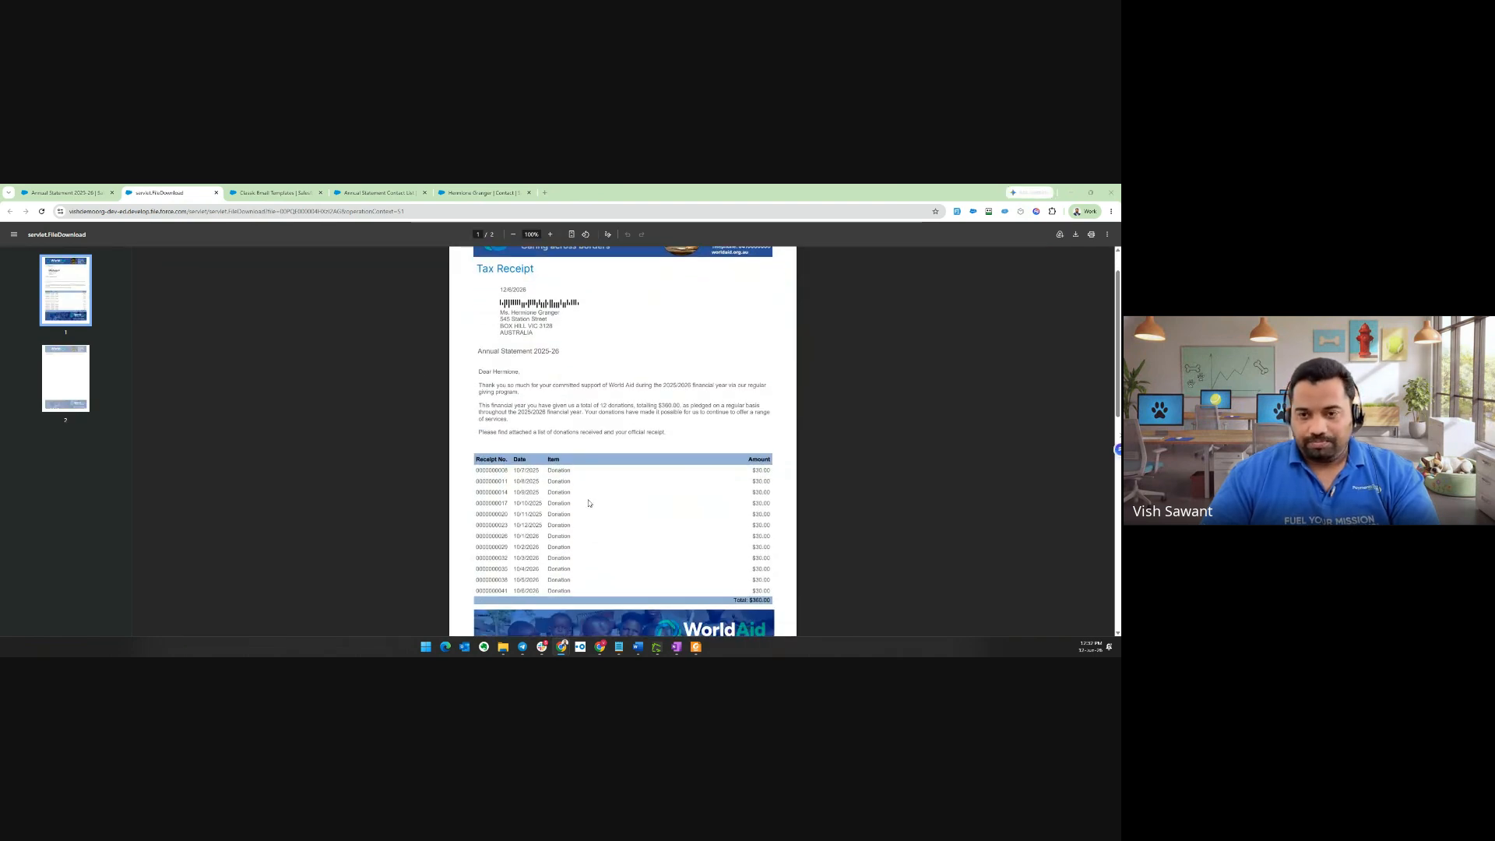
pyautogui.scroll(1, 558, 410)
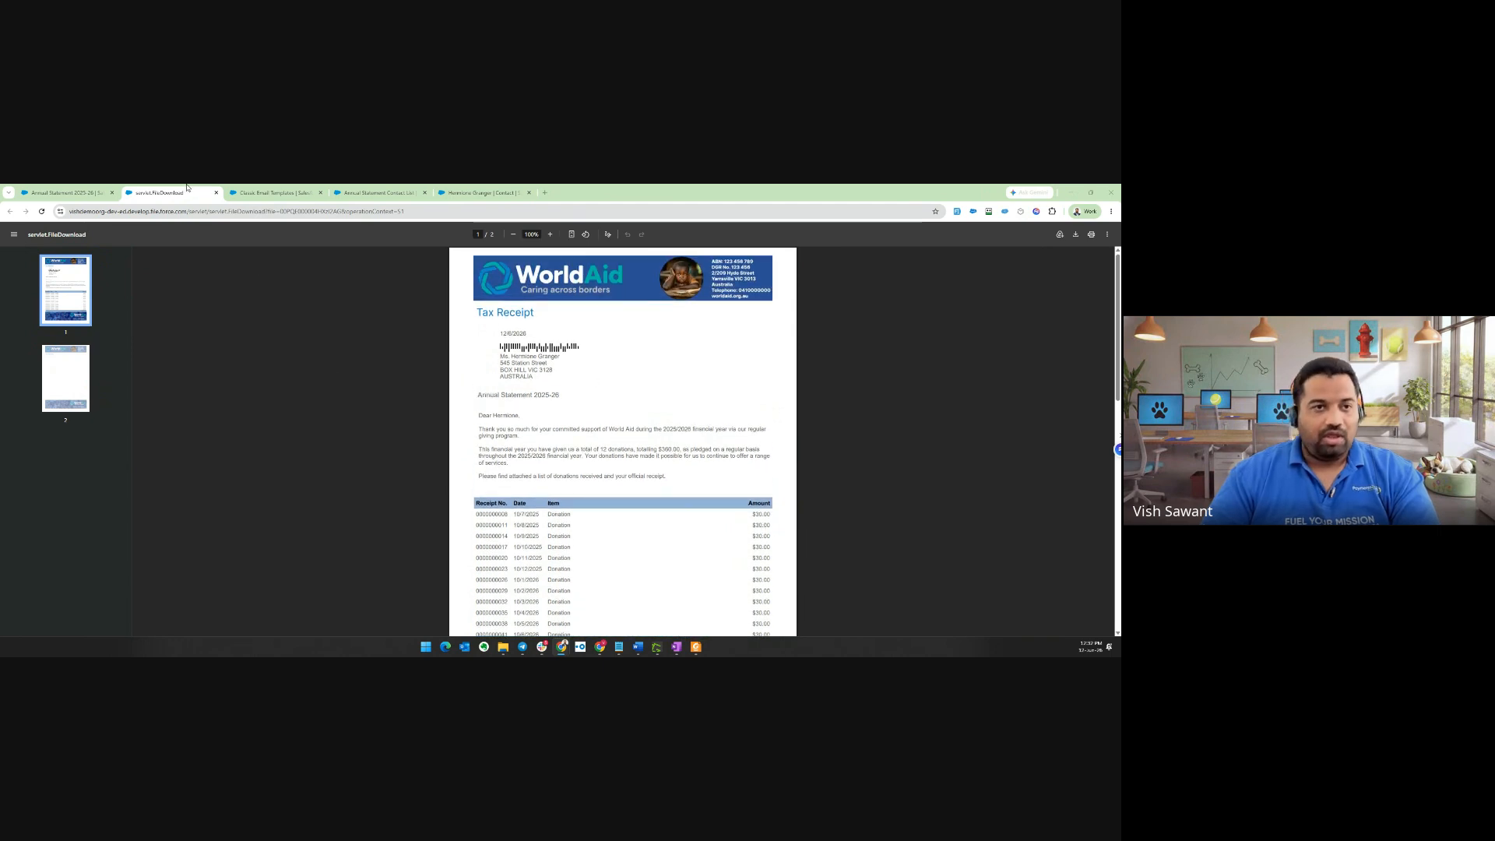
pyautogui.click(216, 192)
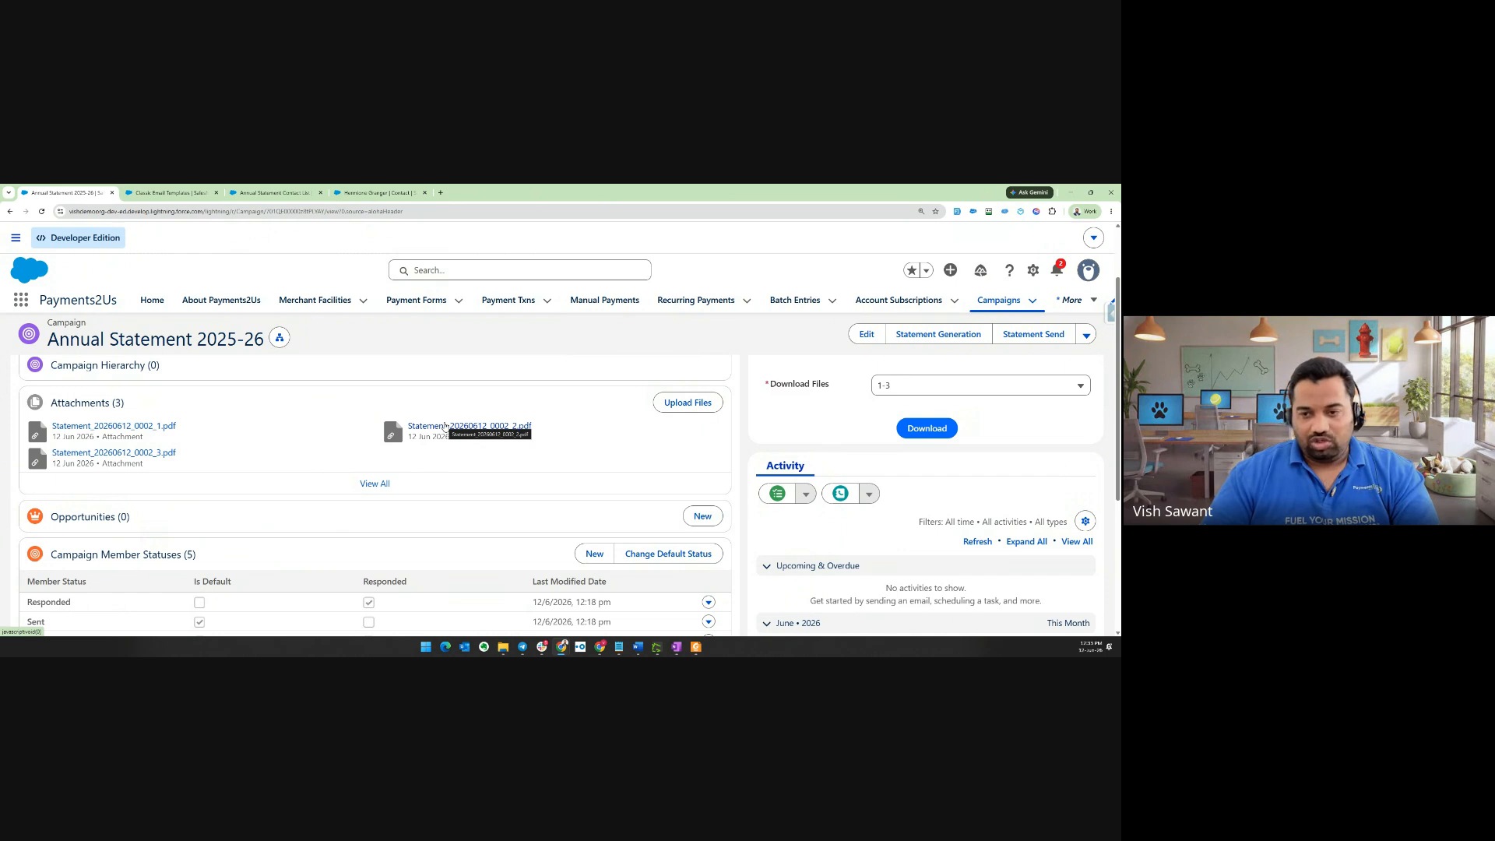
# Download the campaign's statements as one combined PDF with the 1-3 file range in Download PDF File
pyautogui.scroll(2, 444, 426)
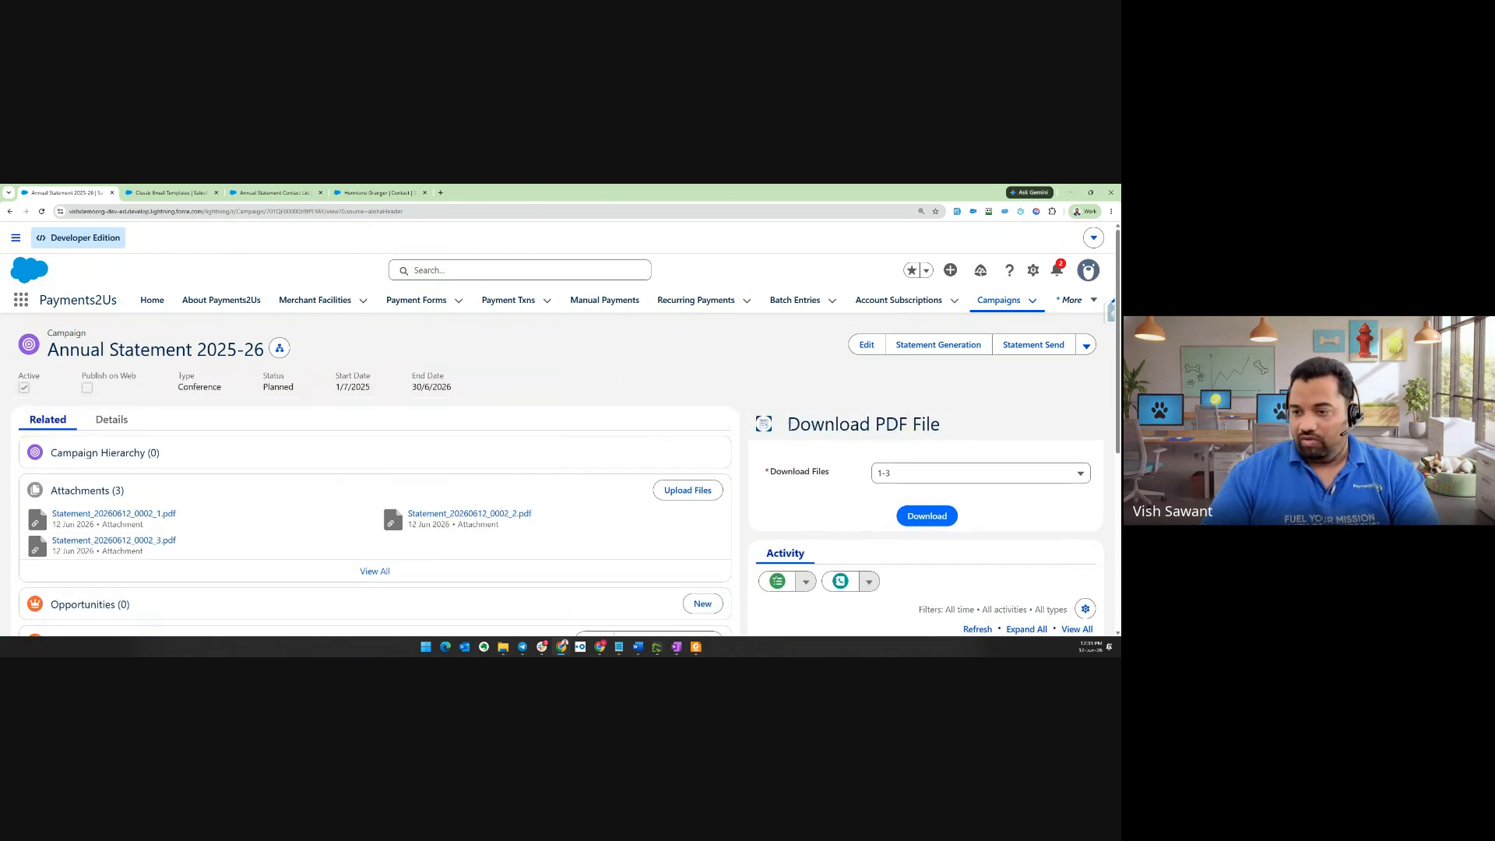
pyautogui.moveTo(786, 424); pyautogui.dragTo(942, 421)
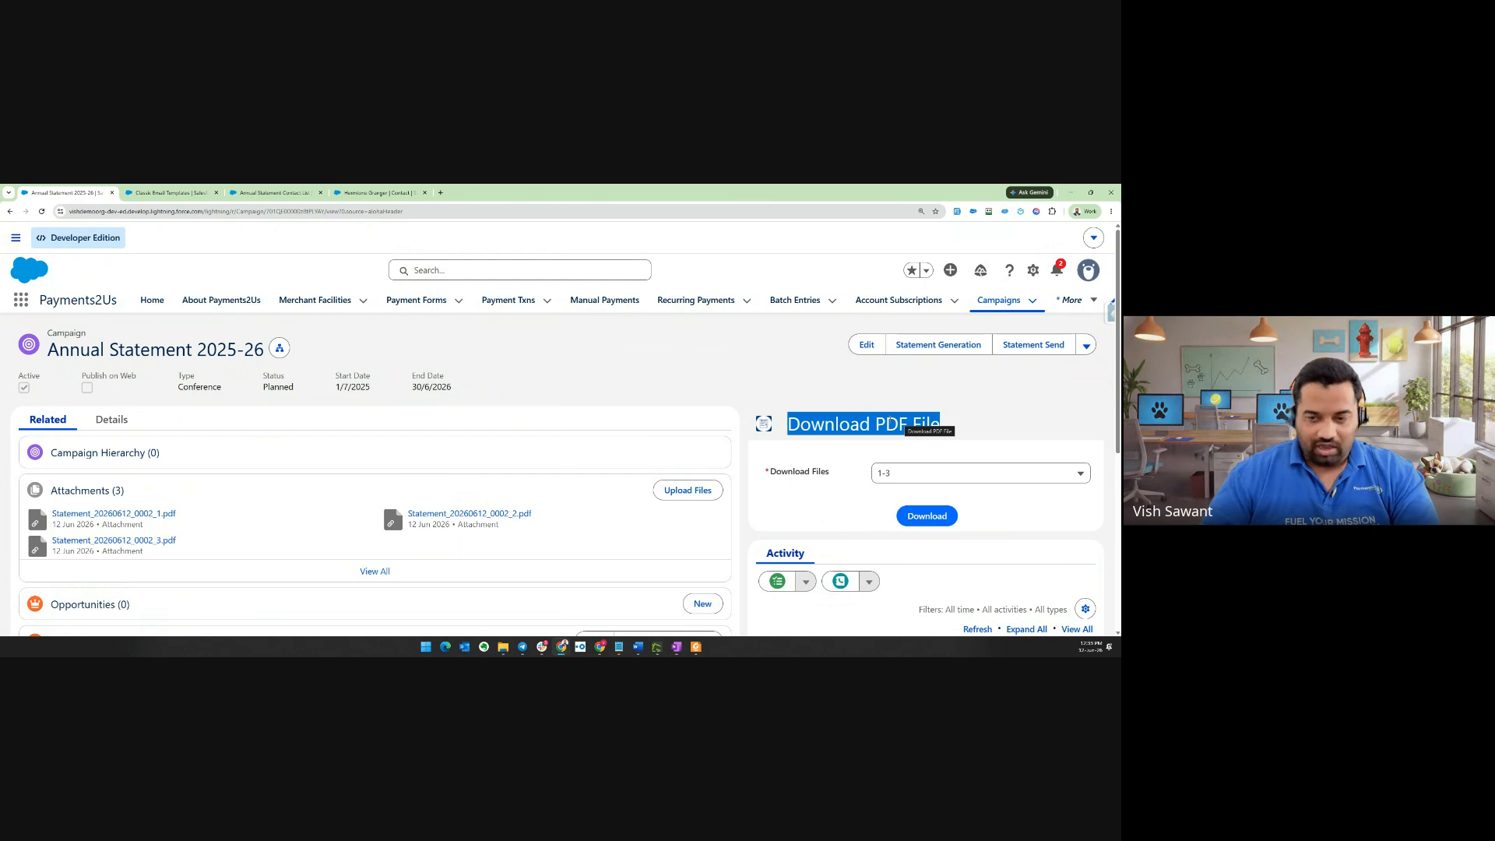
pyautogui.click(812, 457)
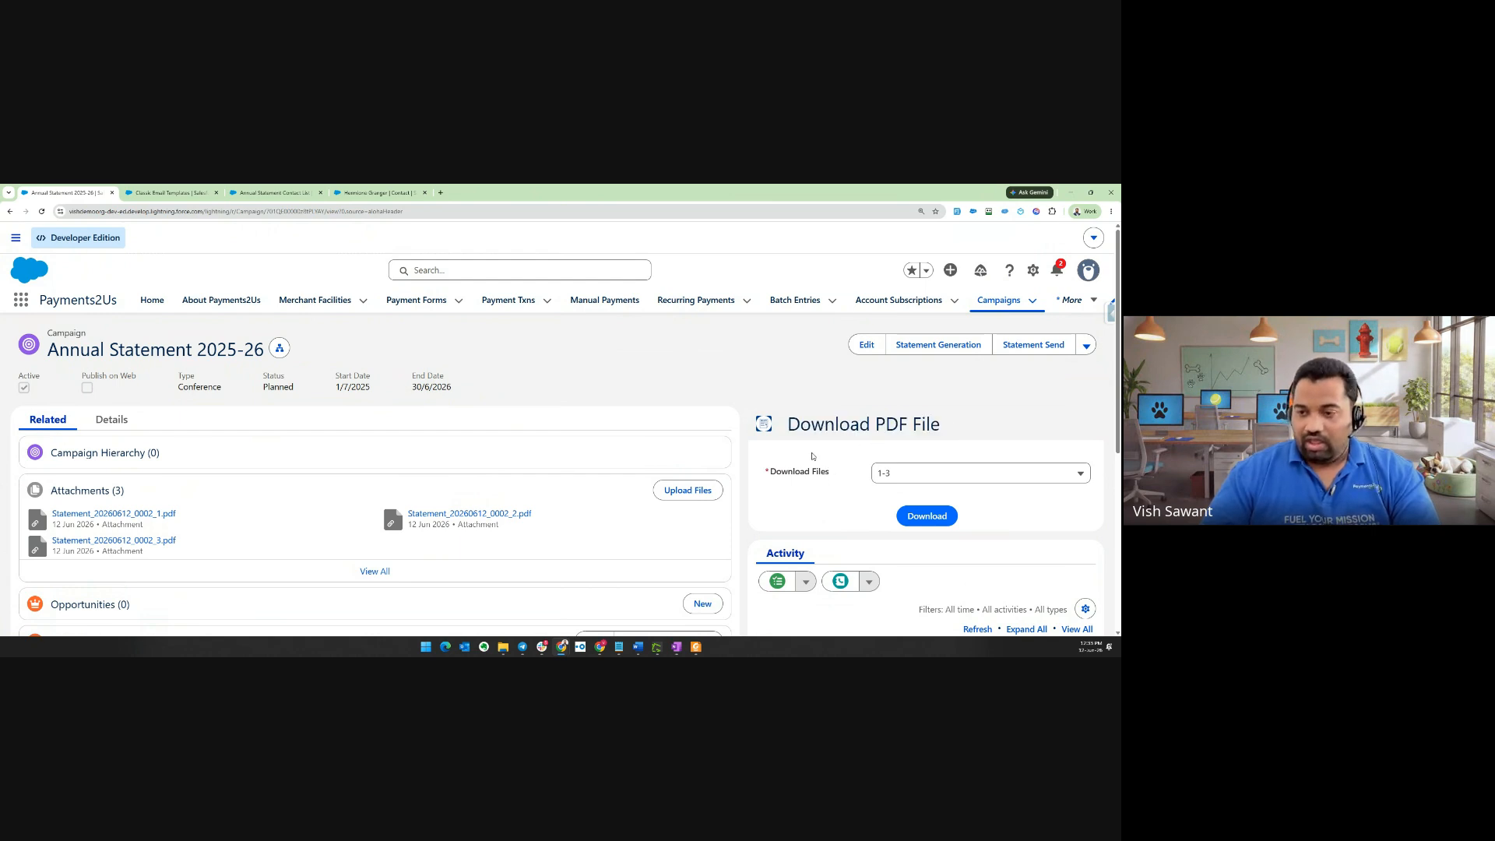
pyautogui.click(903, 475)
pyautogui.click(903, 500)
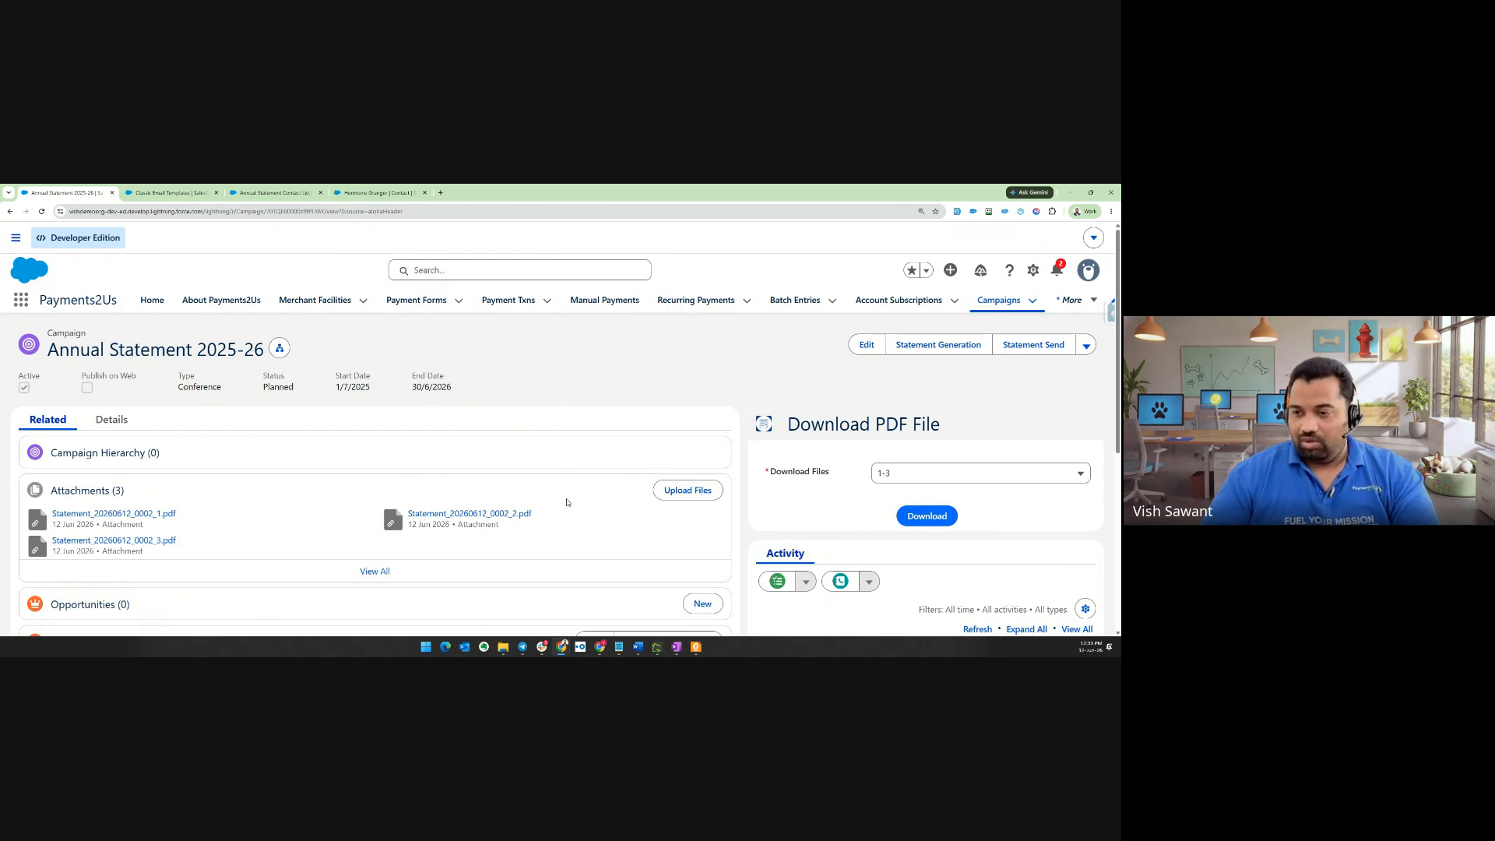
pyautogui.click(911, 473)
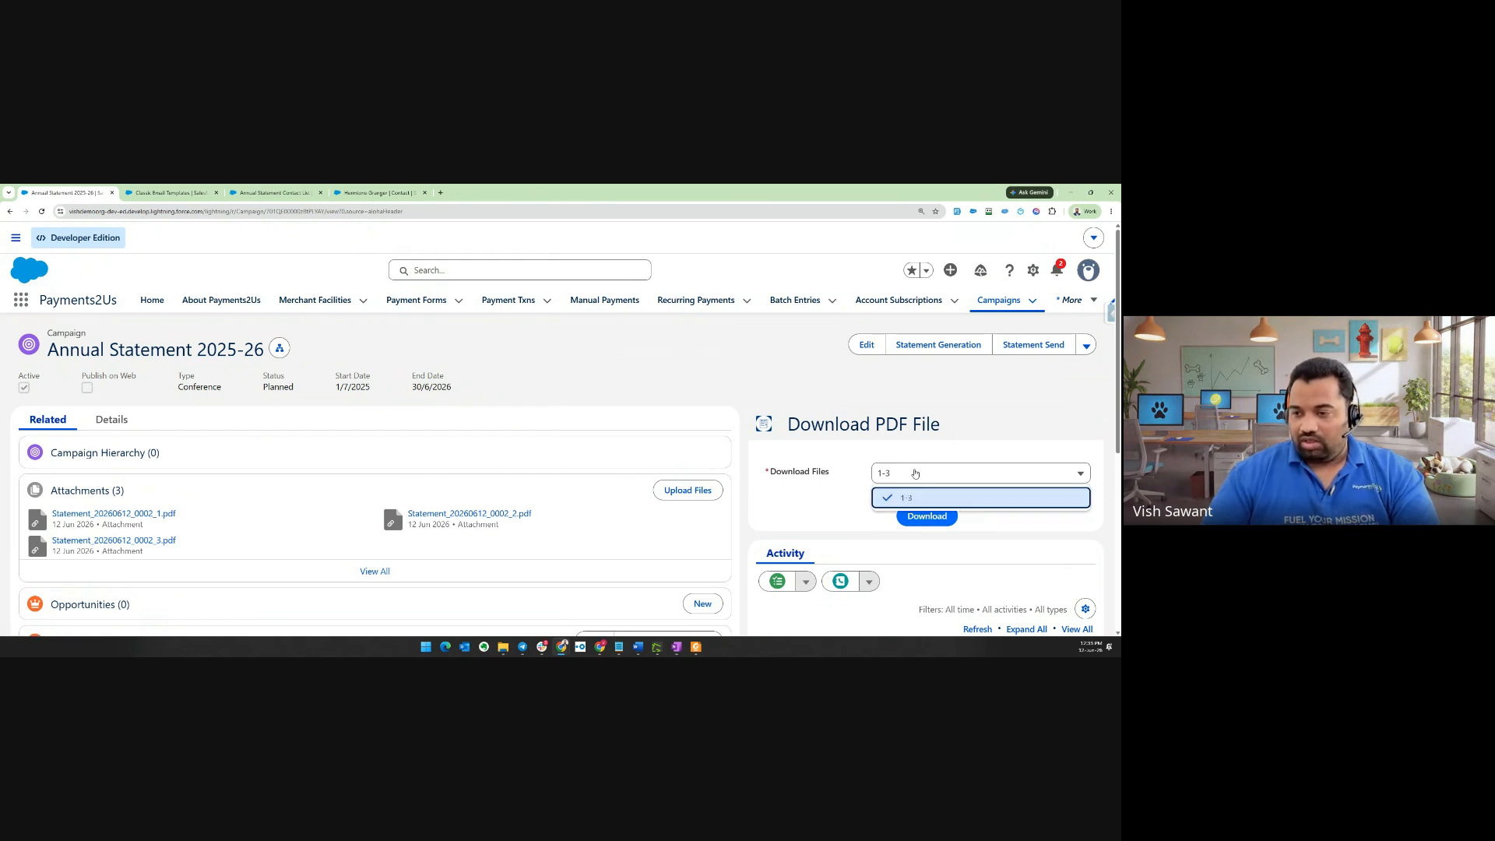
pyautogui.click(848, 522)
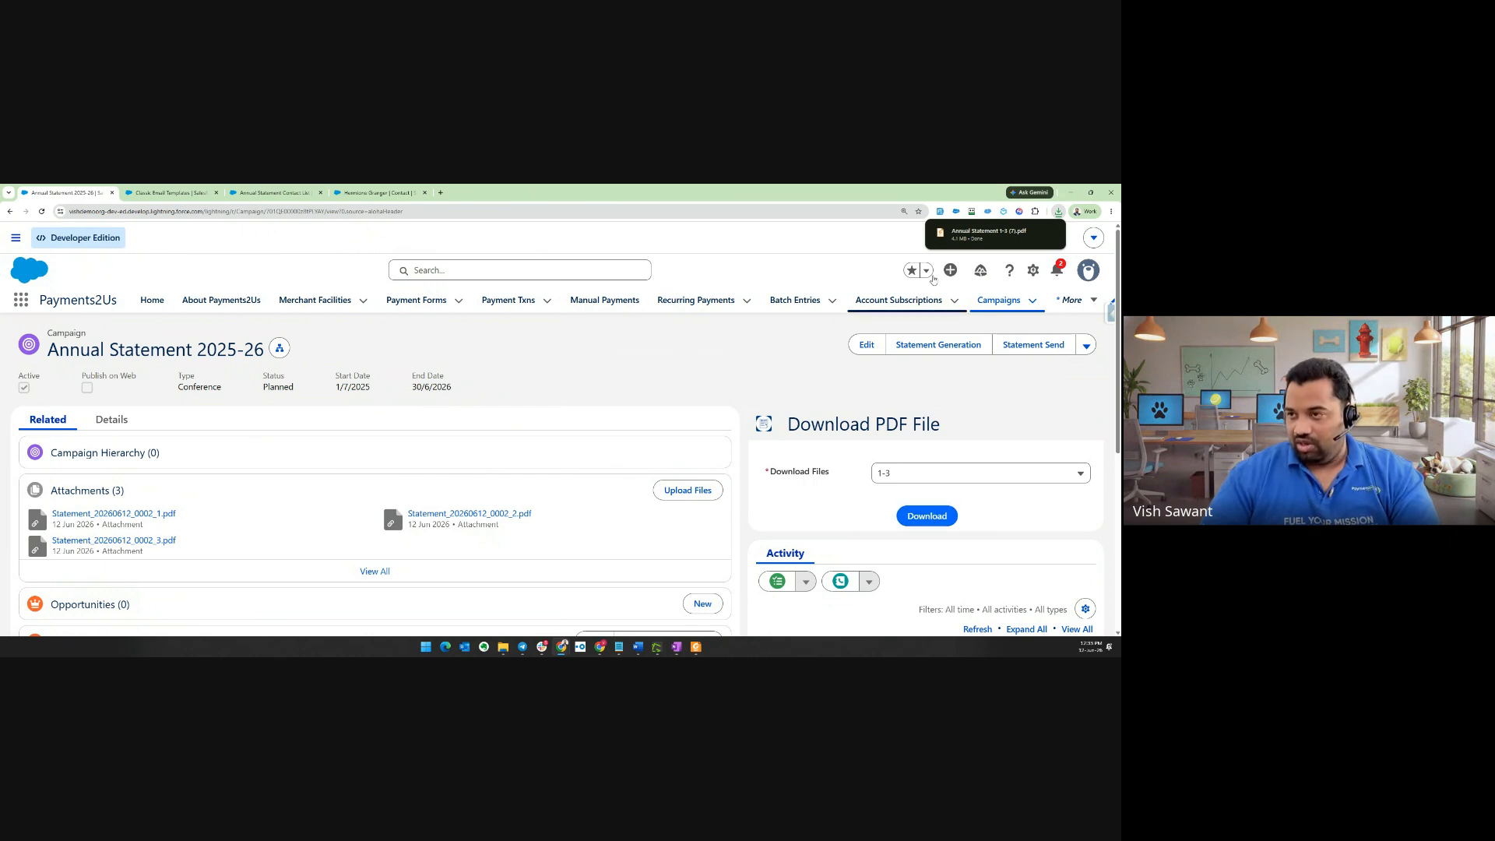
# Open the downloaded Annual Statement 1-3 PDF, review the three members' statements, and return to the campaign
pyautogui.moveTo(991, 228)
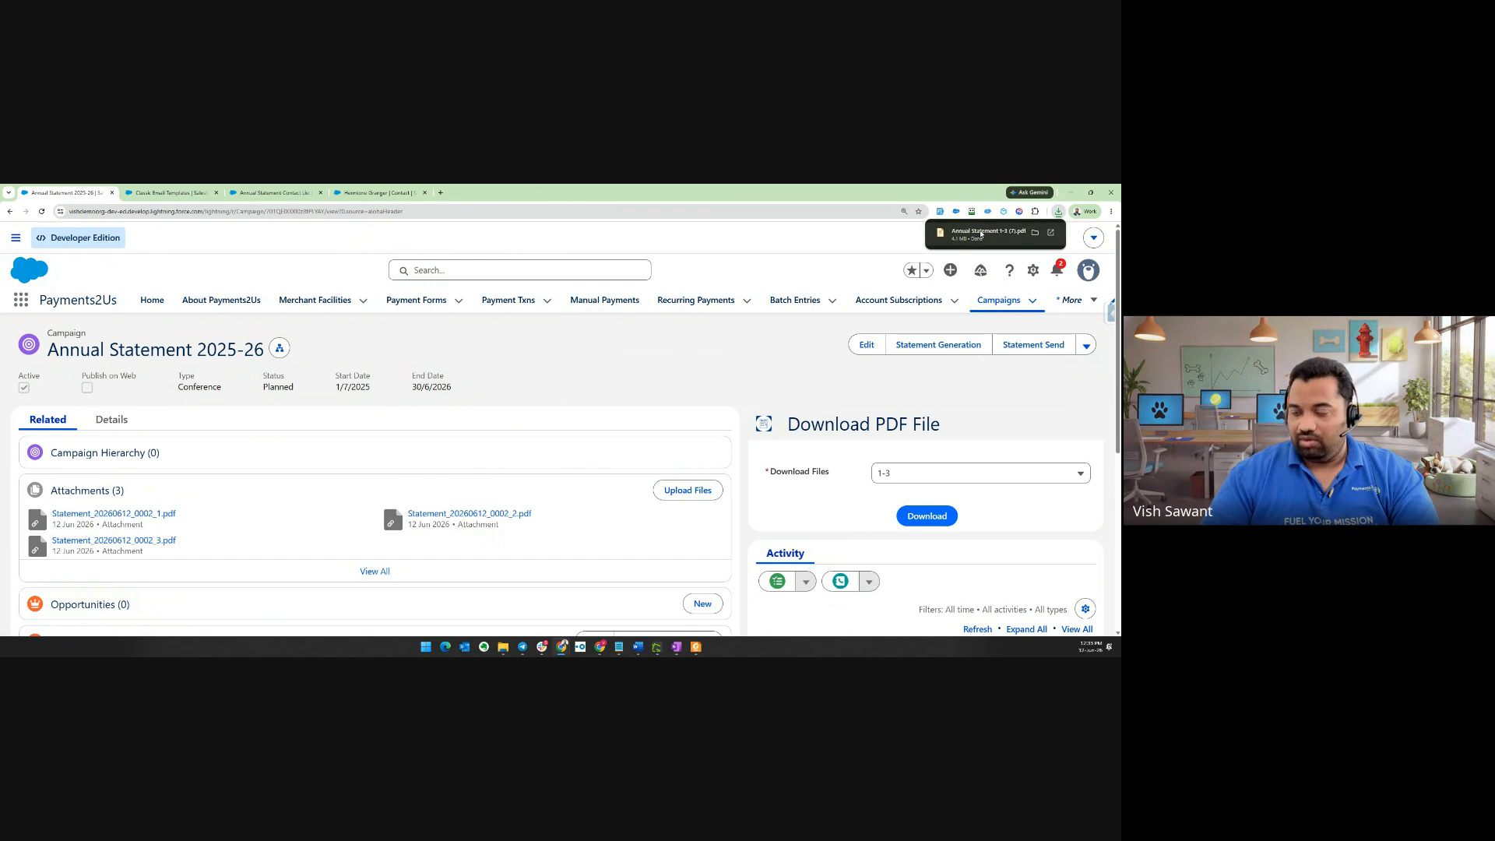
pyautogui.click(981, 232)
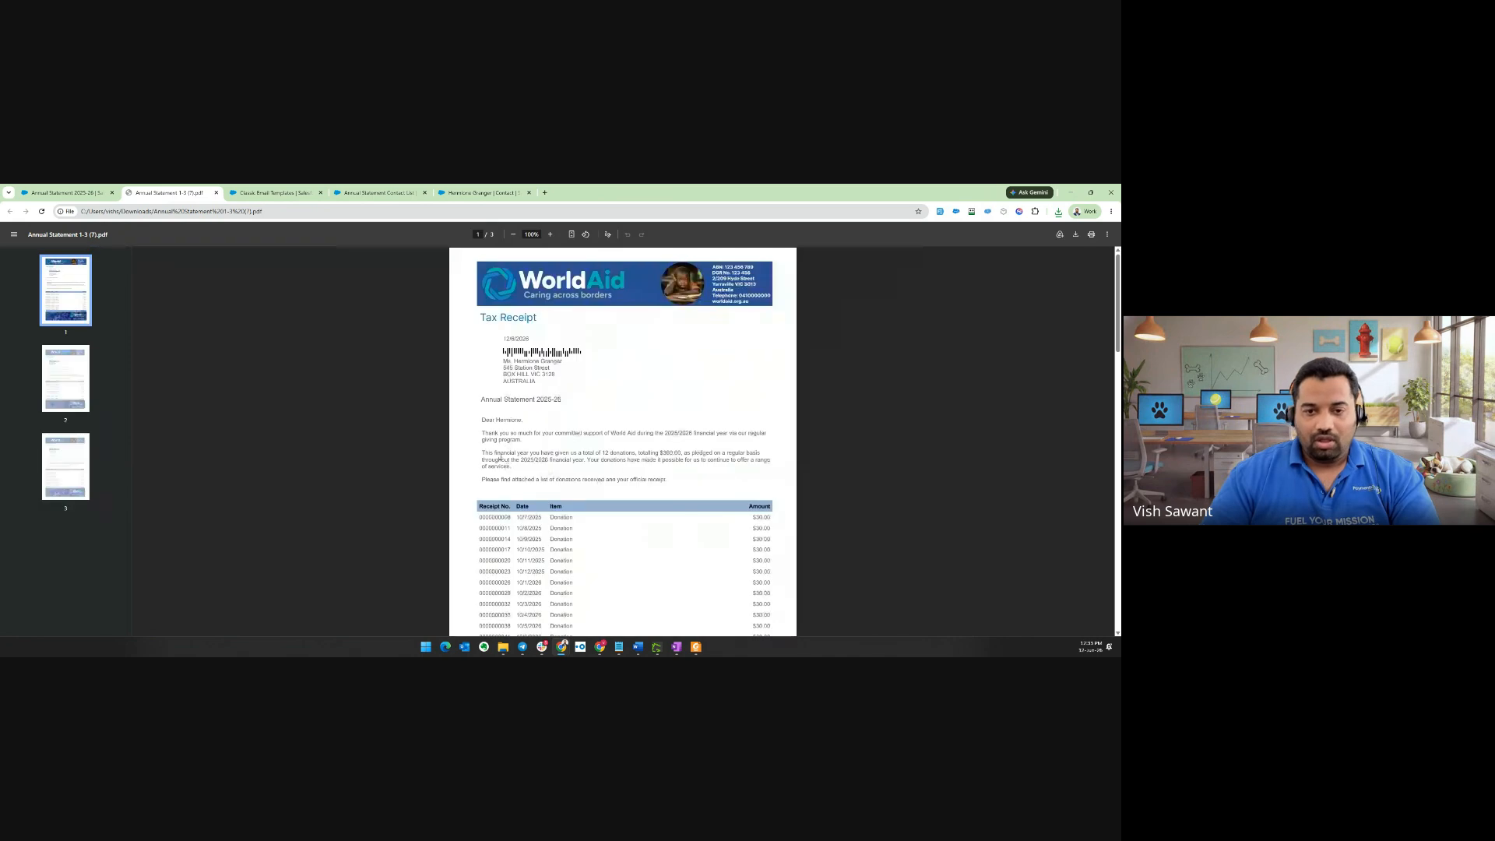
pyautogui.scroll(-5, 567, 438)
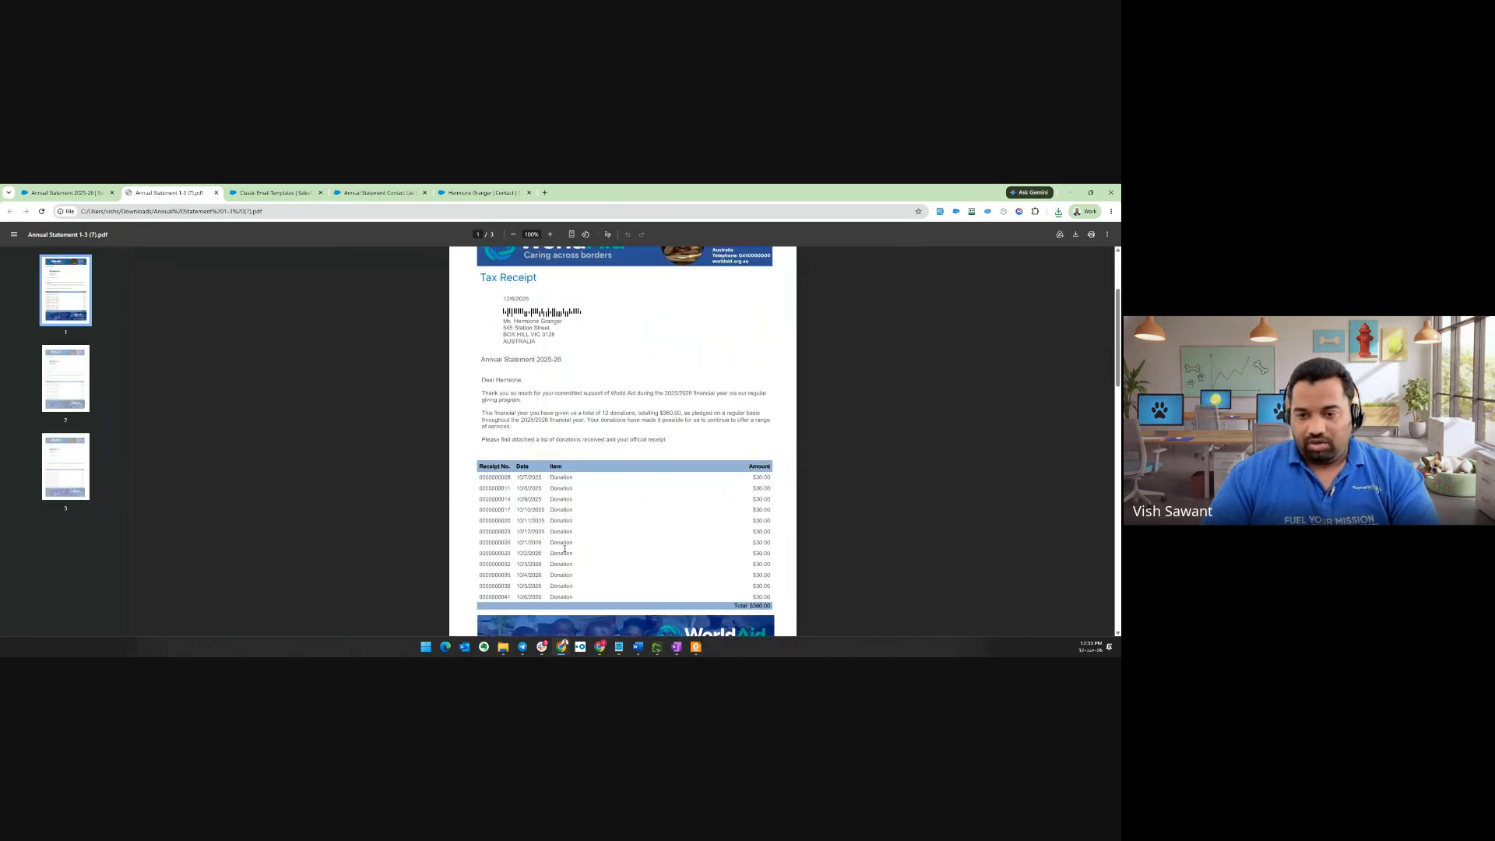
pyautogui.scroll(-8, 566, 446)
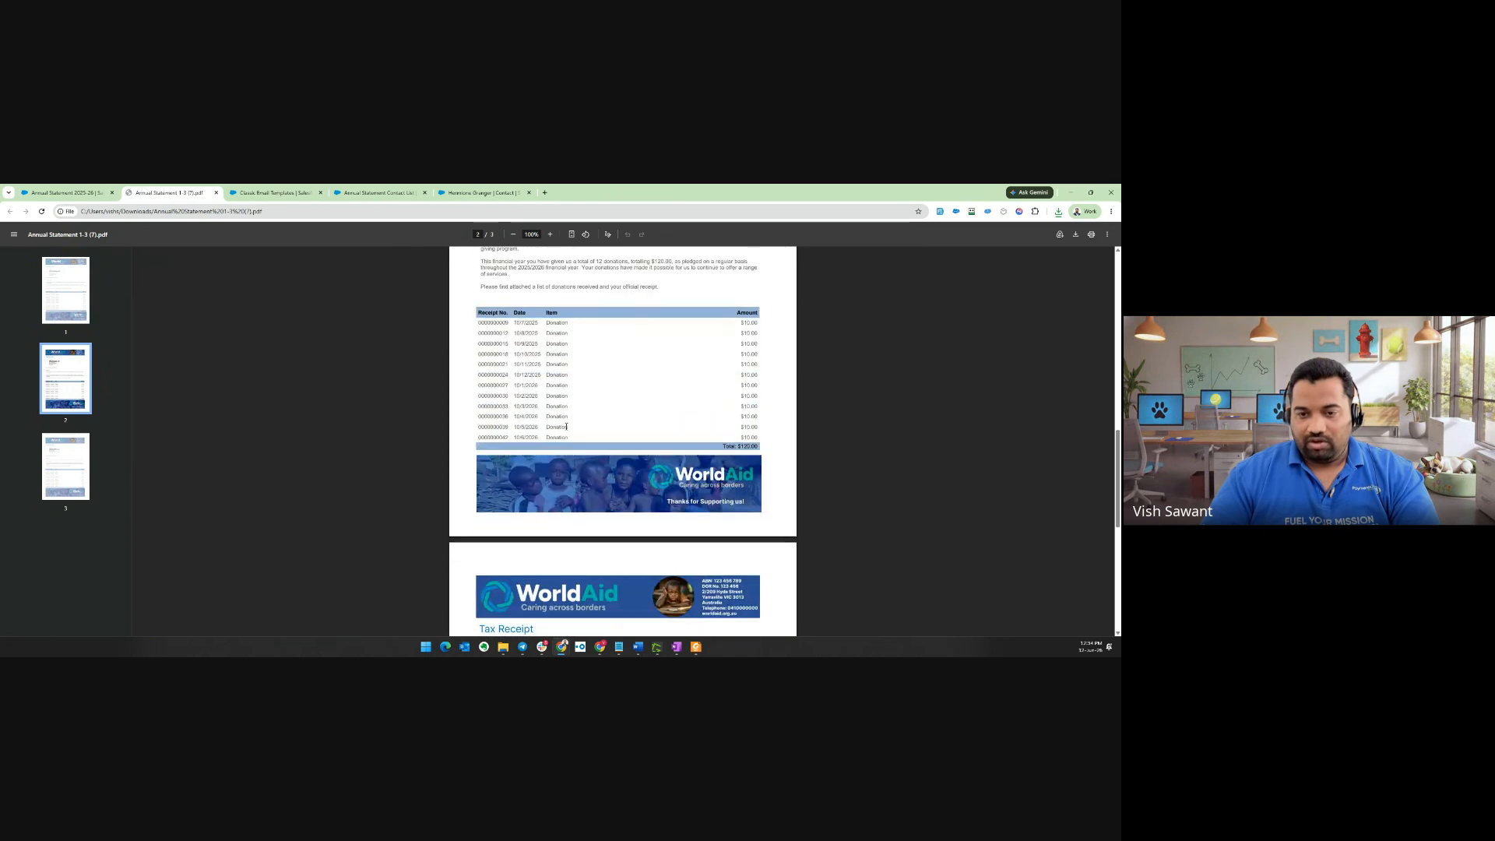
pyautogui.scroll(3, 624, 404)
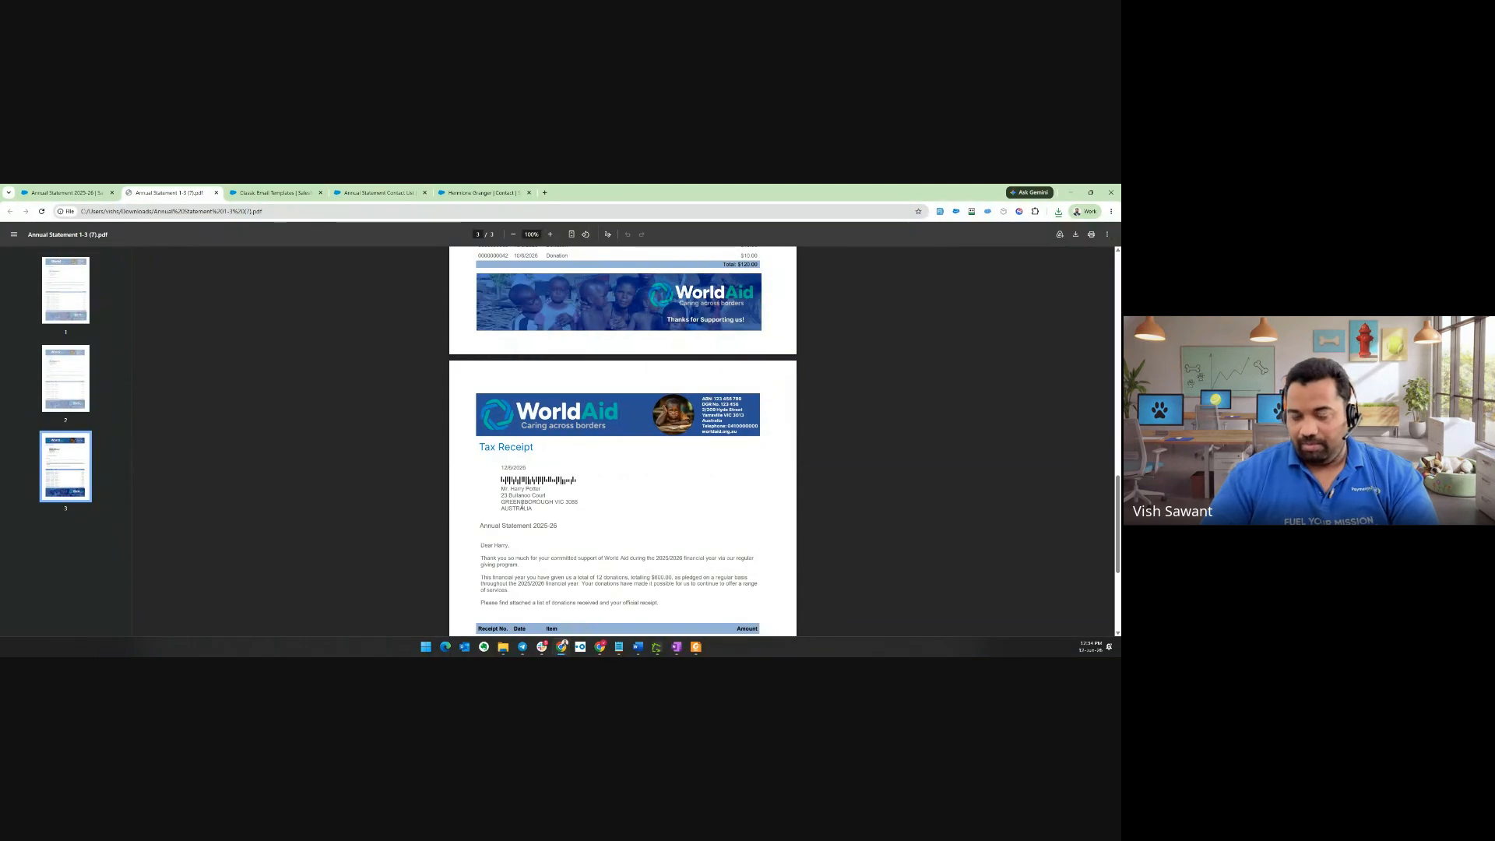
pyautogui.scroll(10, 381, 301)
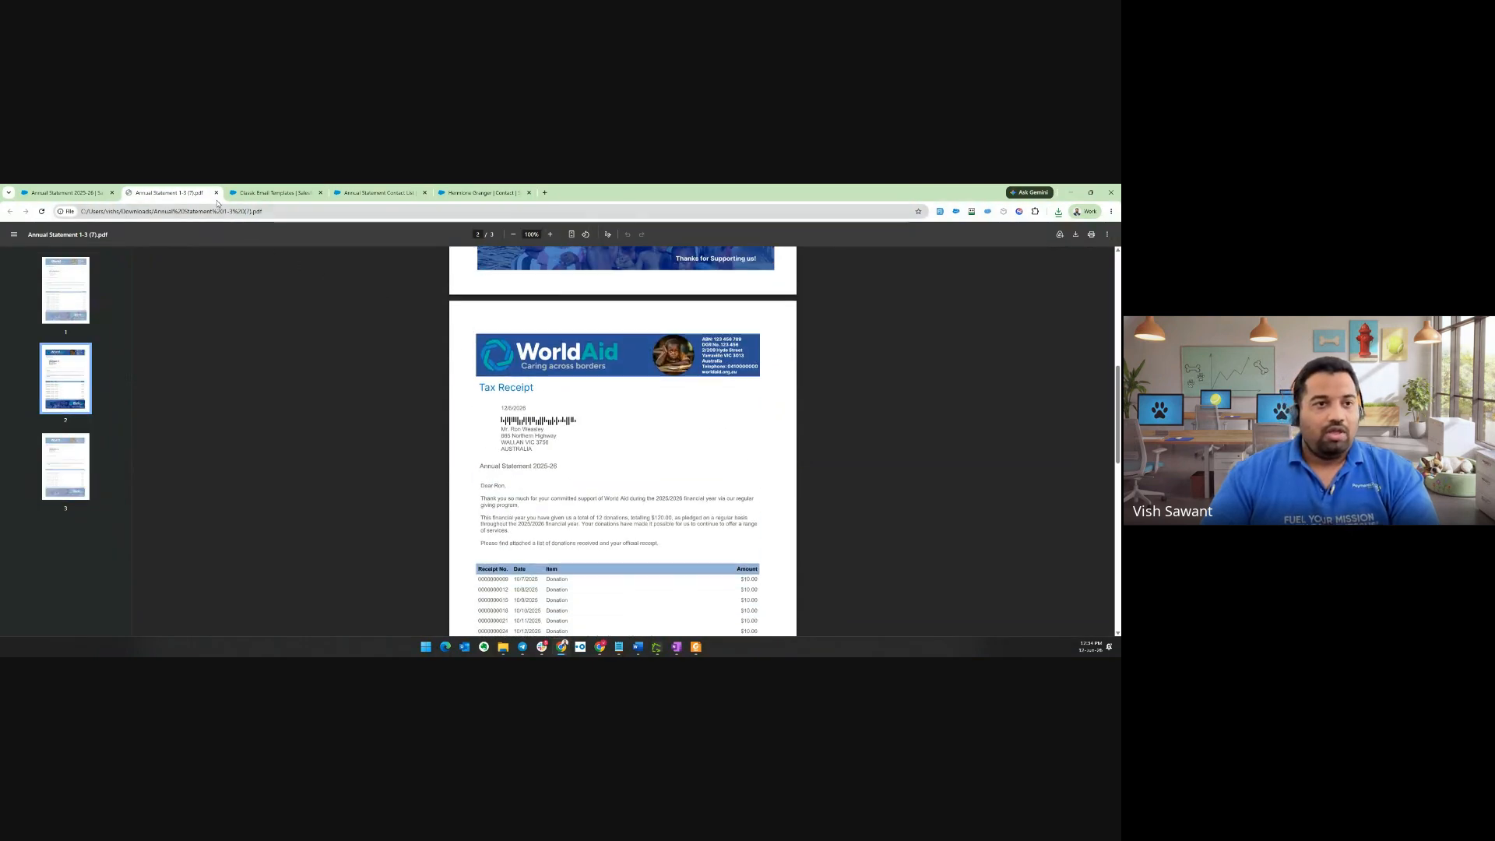
pyautogui.click(88, 192)
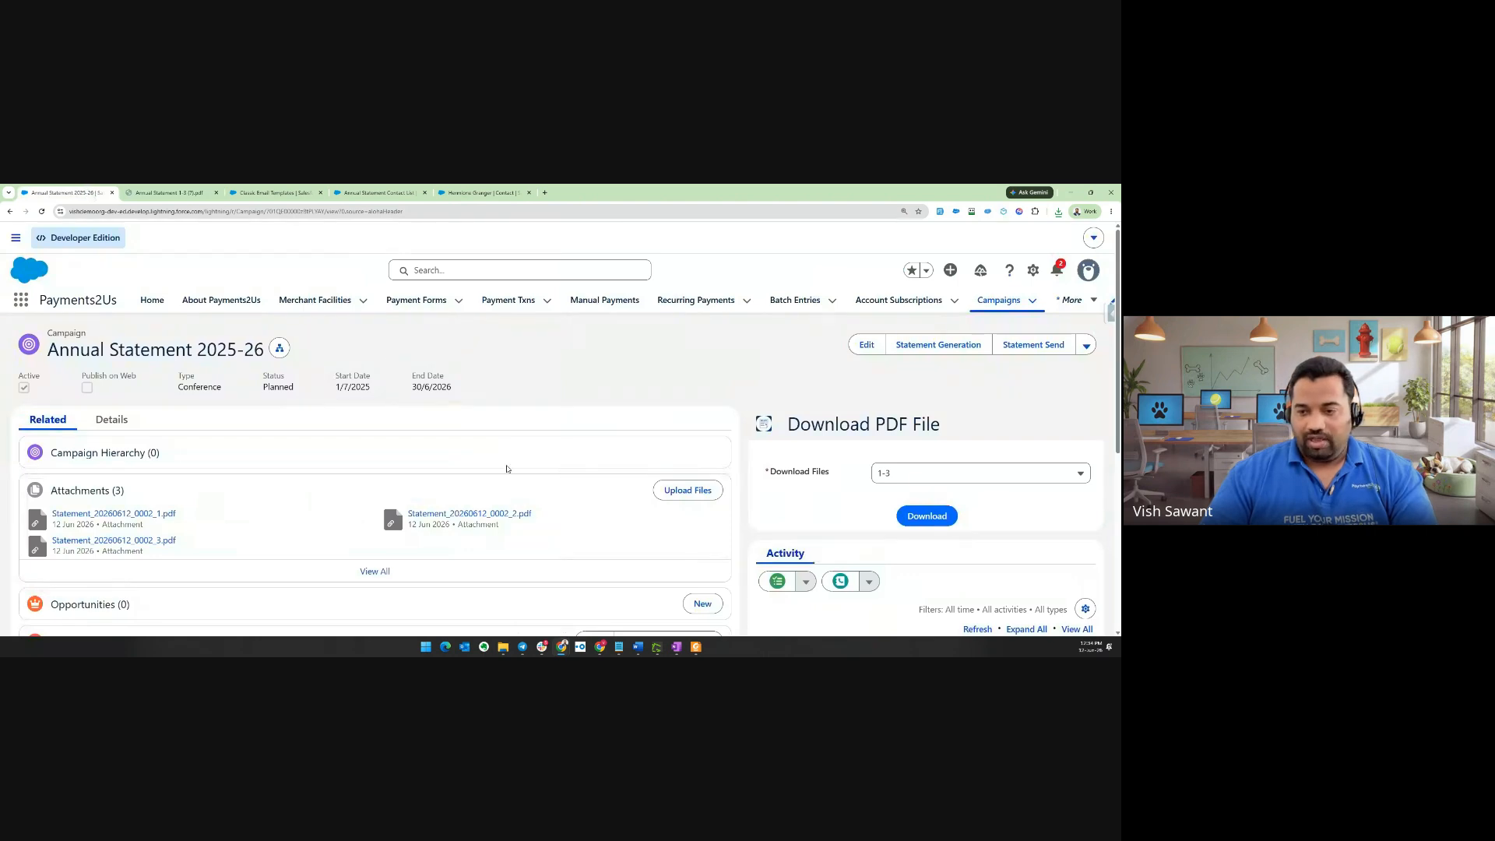
pyautogui.click(696, 647)
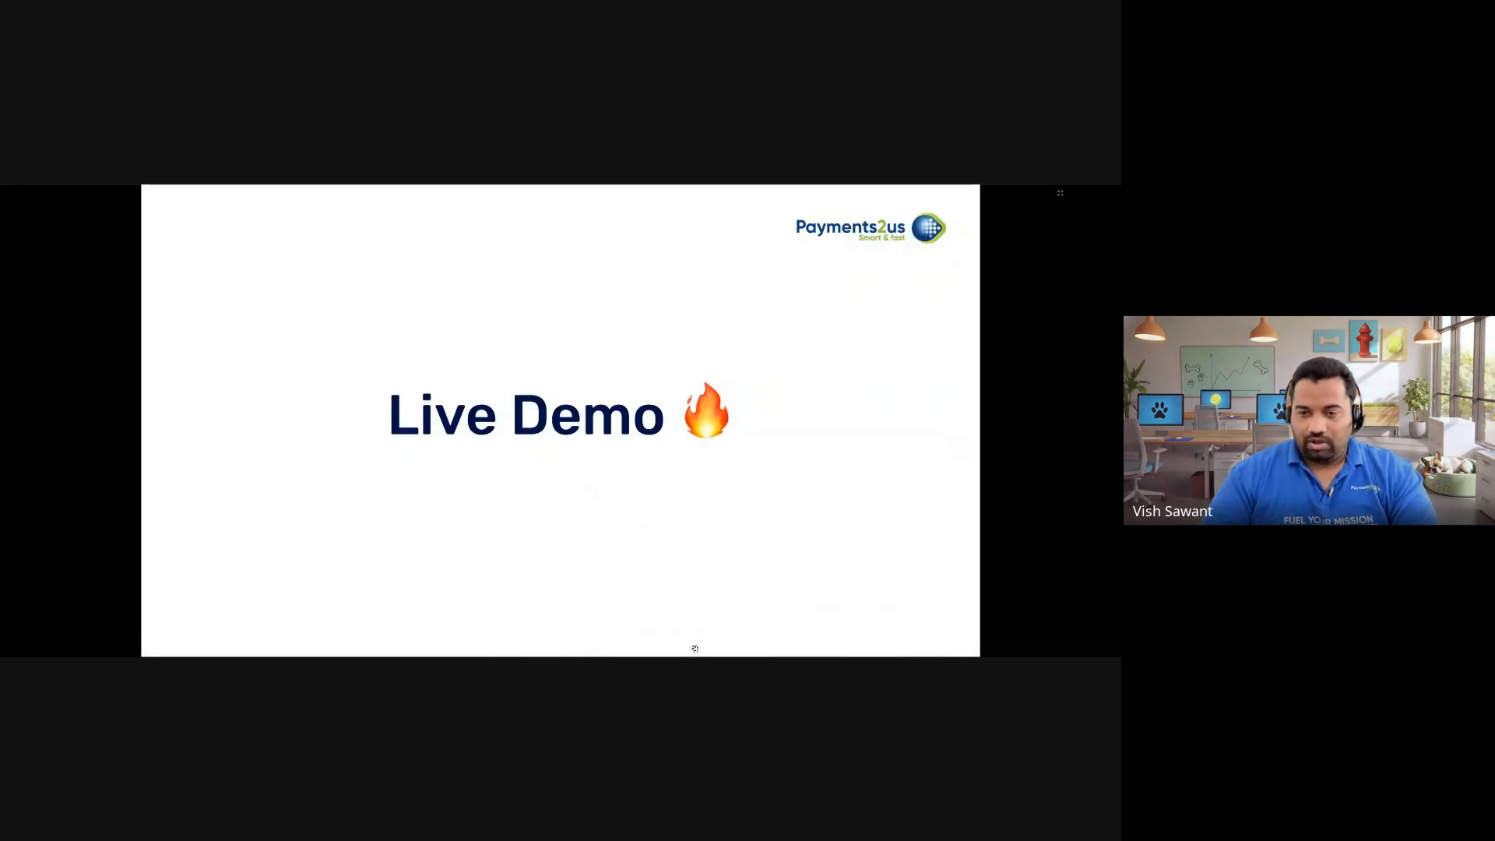
pyautogui.press('Right')
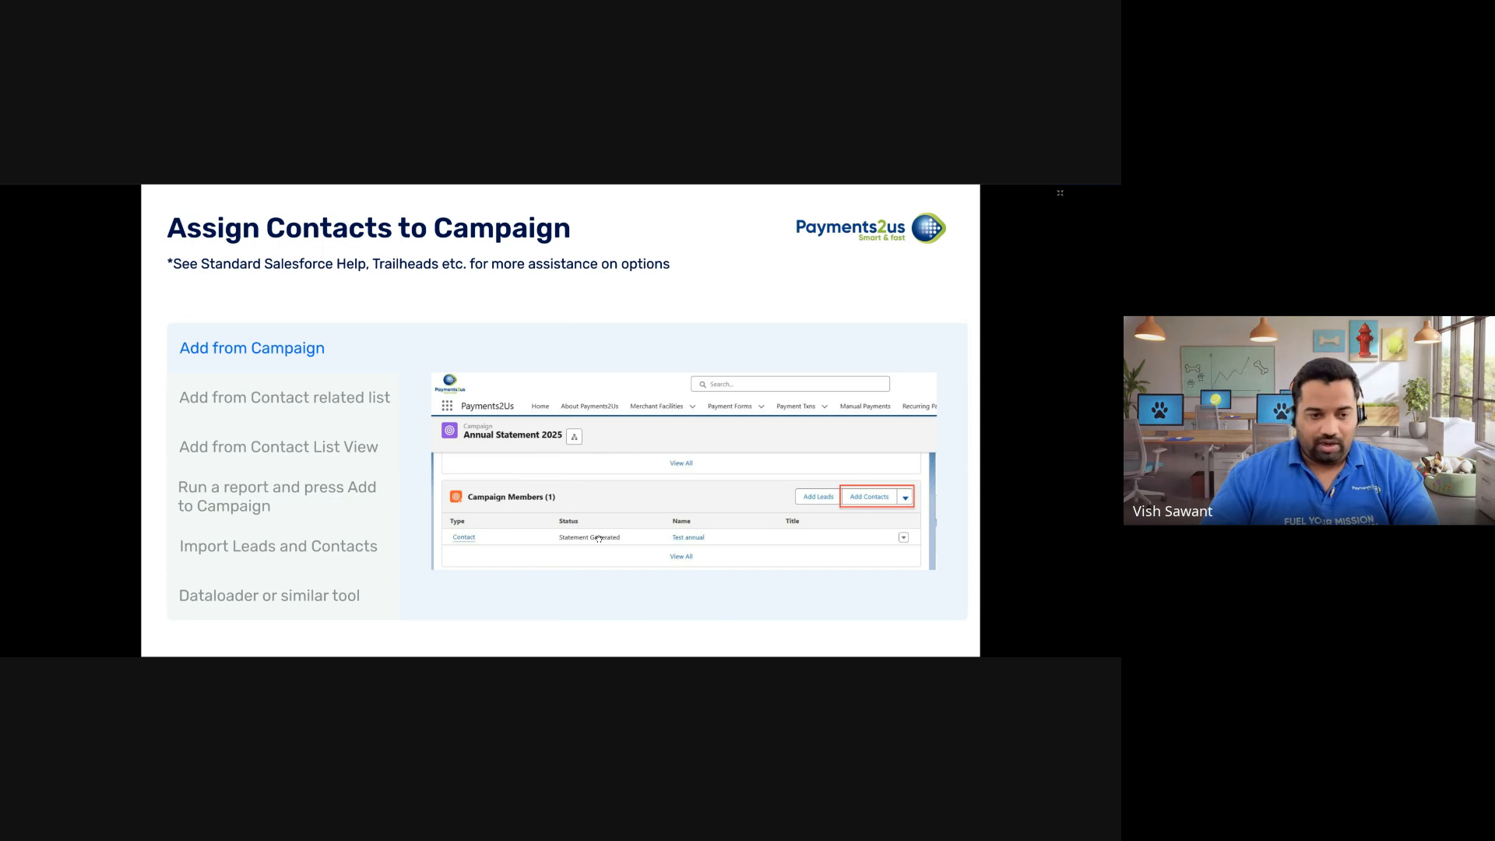
pyautogui.click(654, 436)
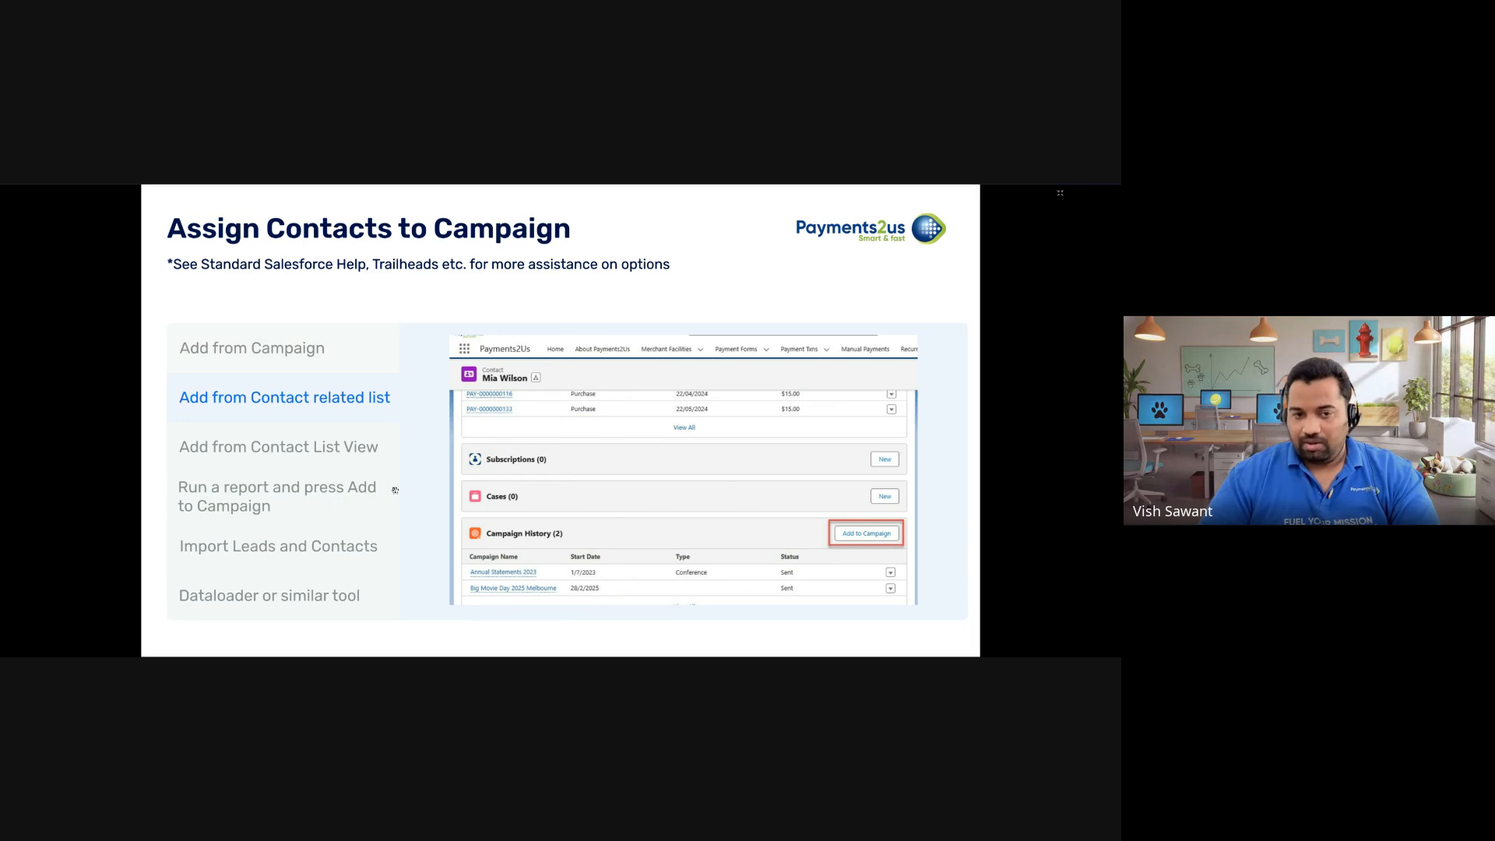
pyautogui.press('Right')
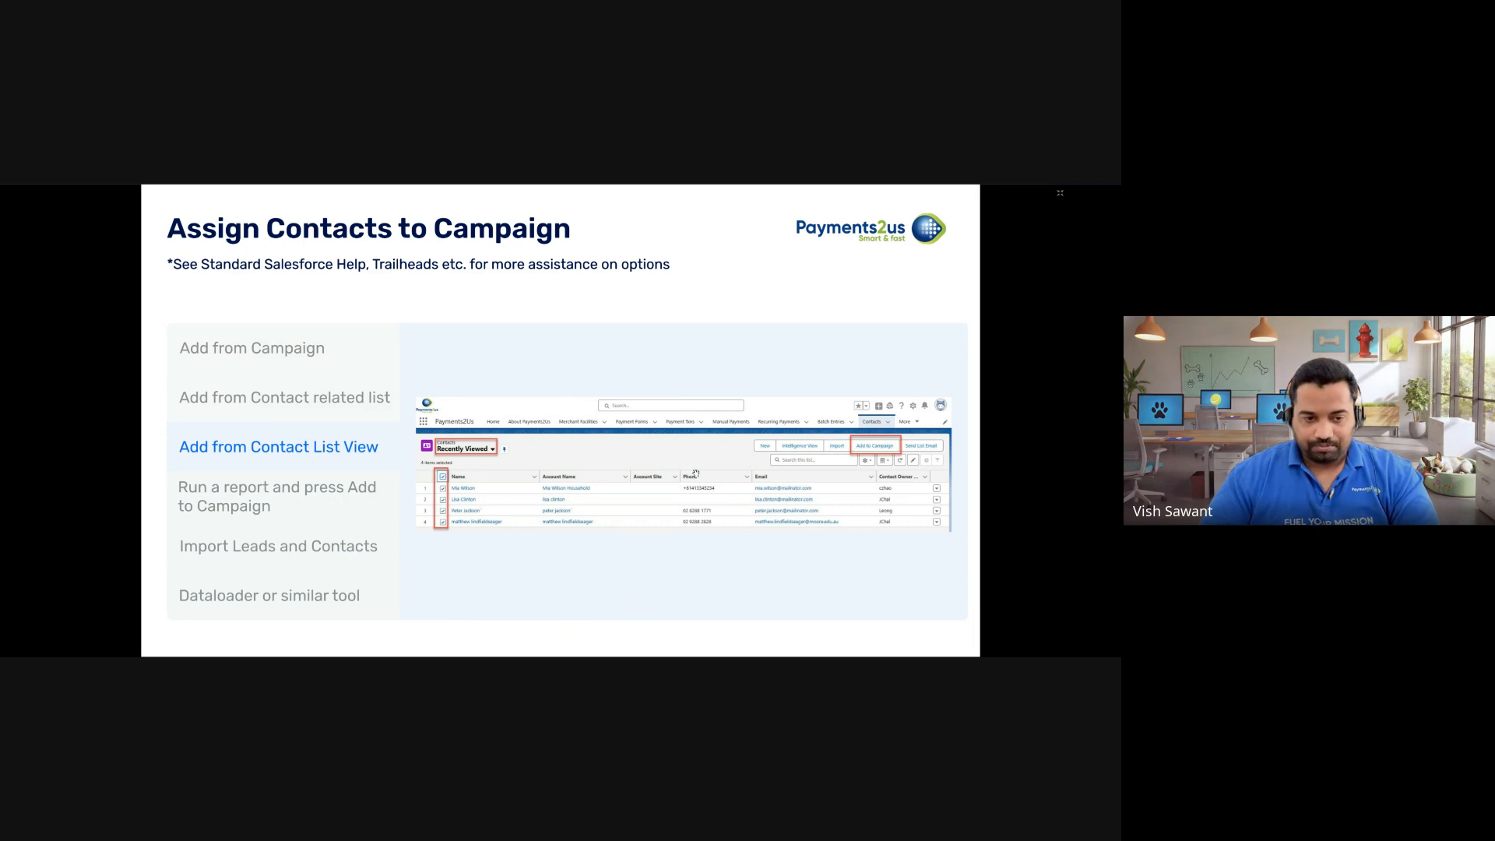
pyautogui.press('Right')
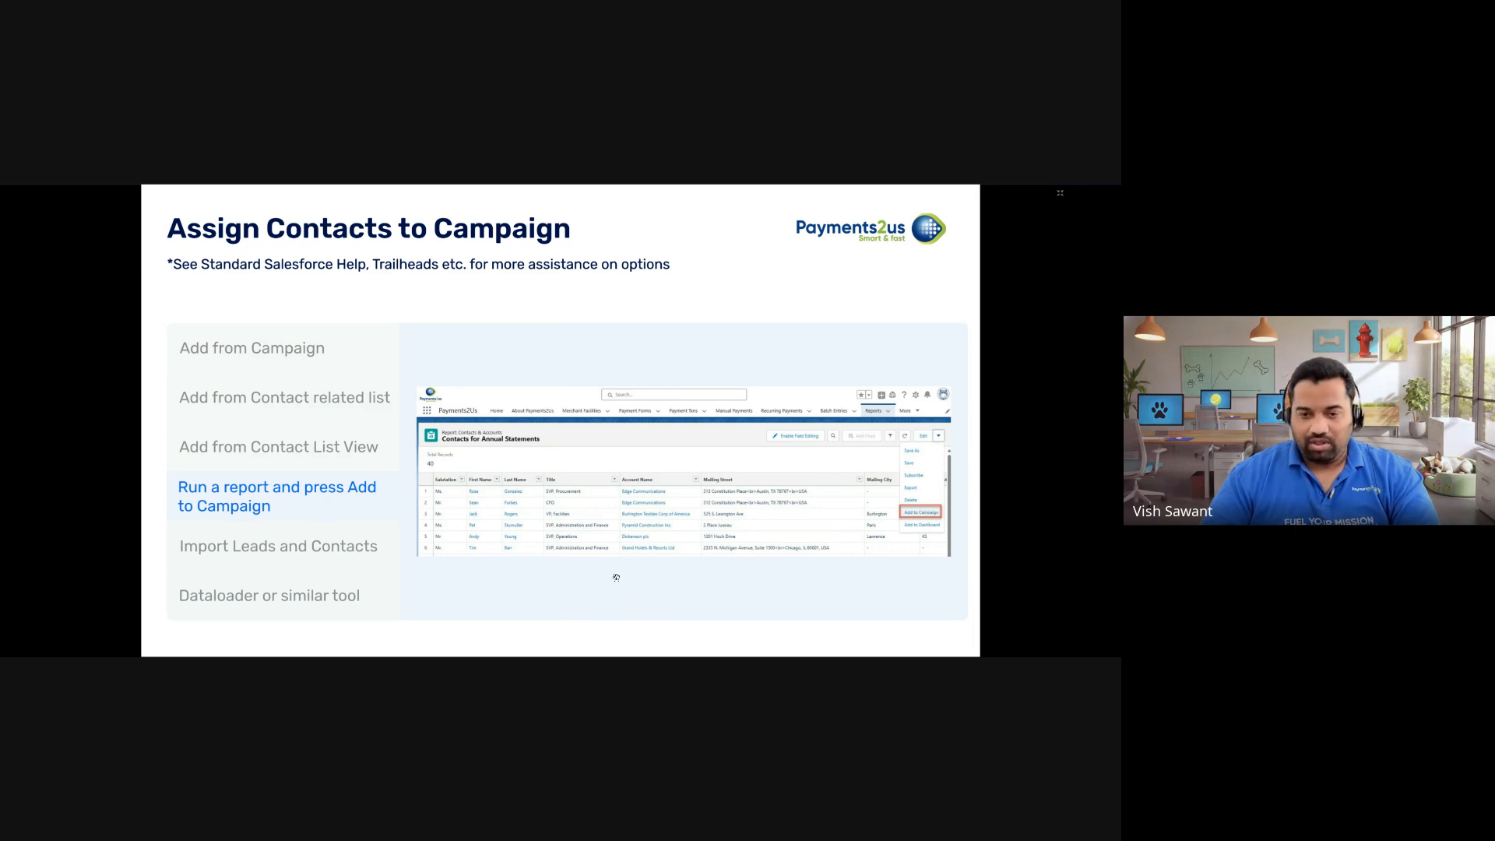
pyautogui.click(671, 562)
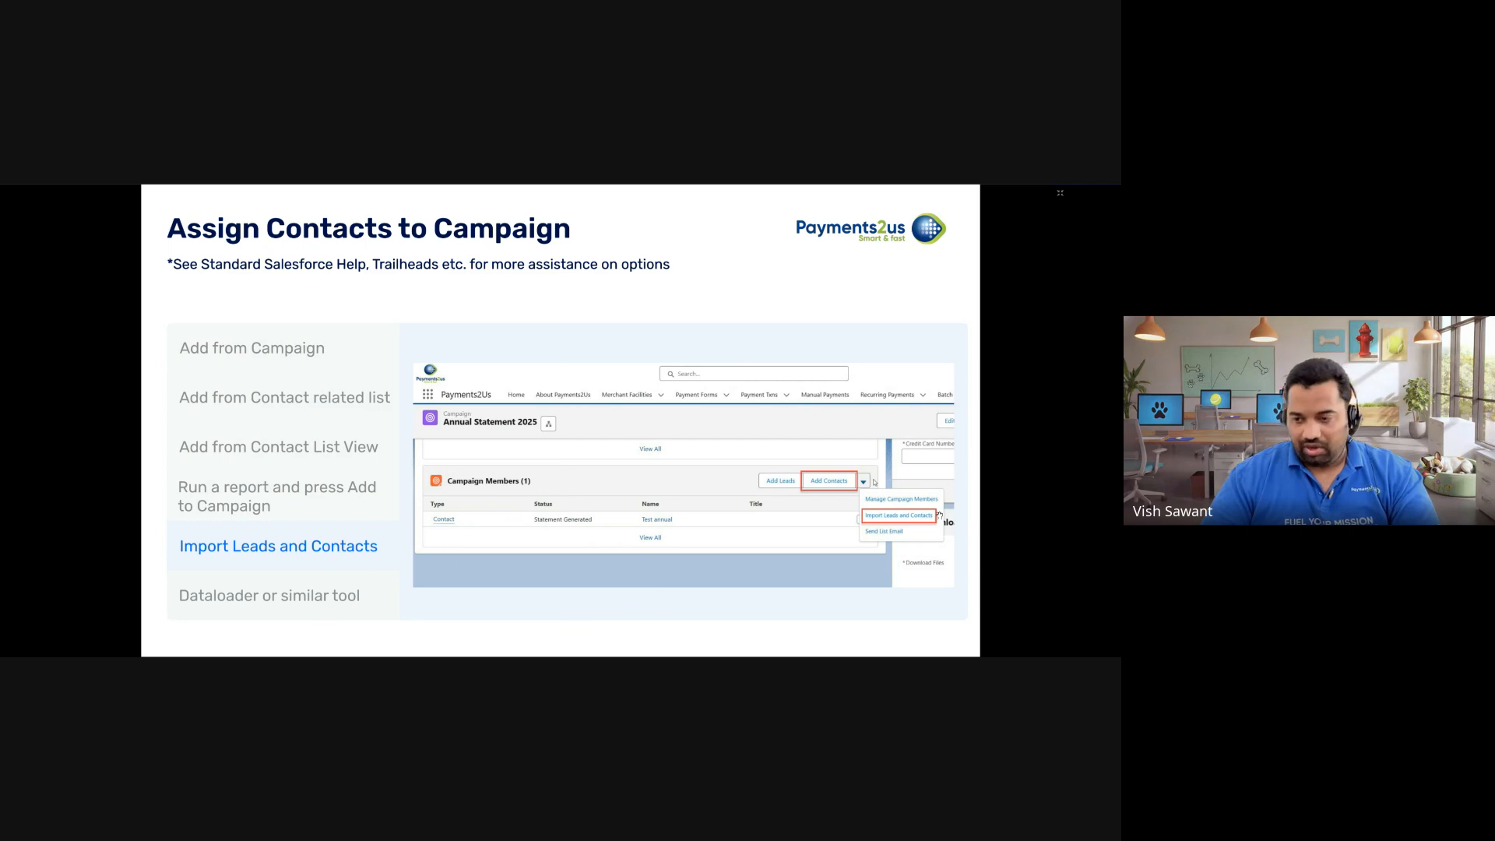
pyautogui.press('Right')
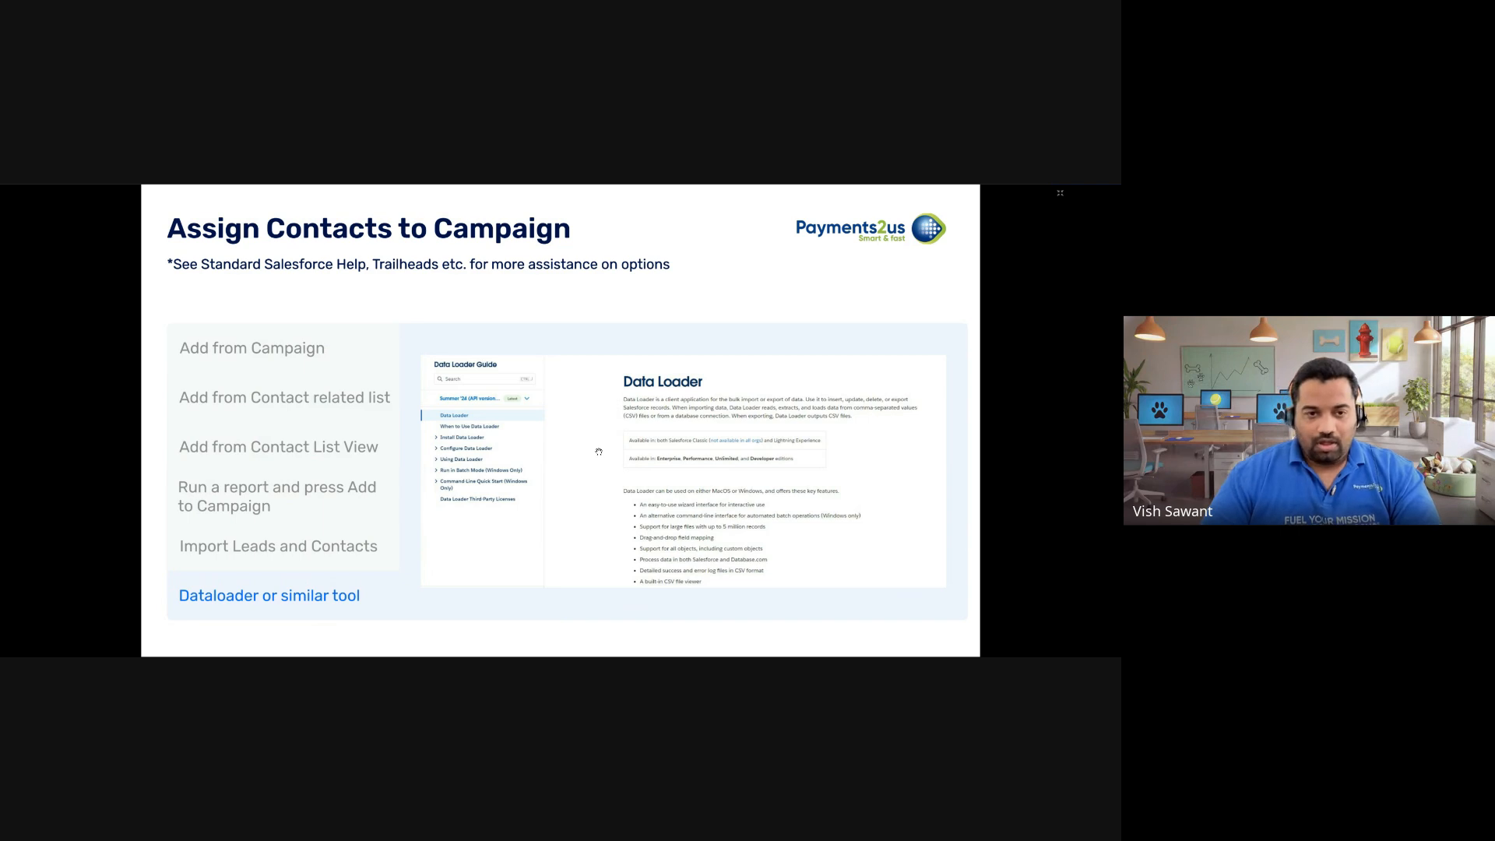
pyautogui.press('Right')
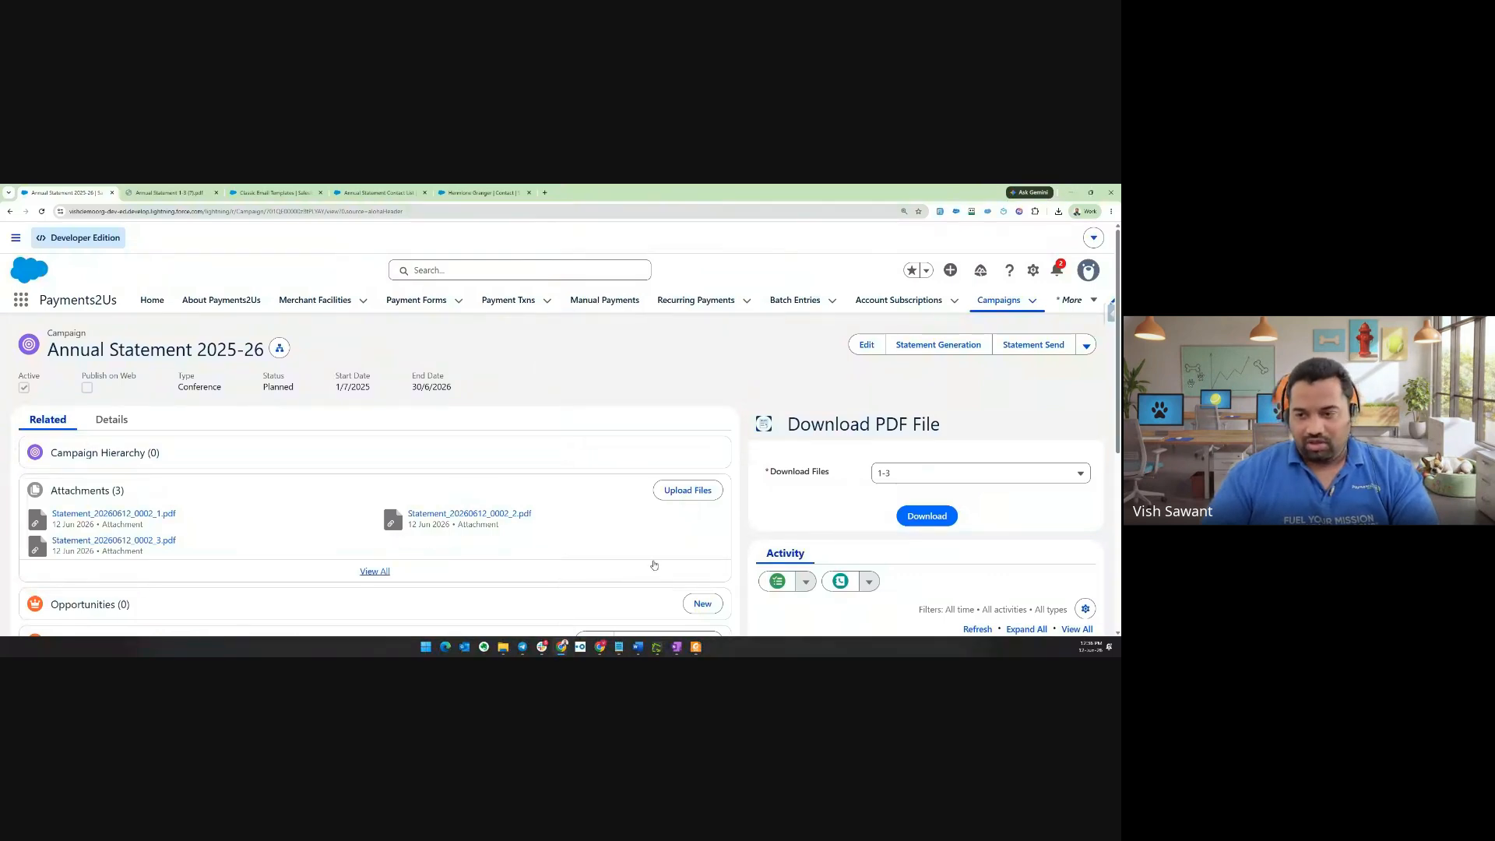
# Open the campaign attachment Statement_20260612_0002_2.pdf, highlight the member's mailing address, and review the letter and its donation list
pyautogui.click(469, 513)
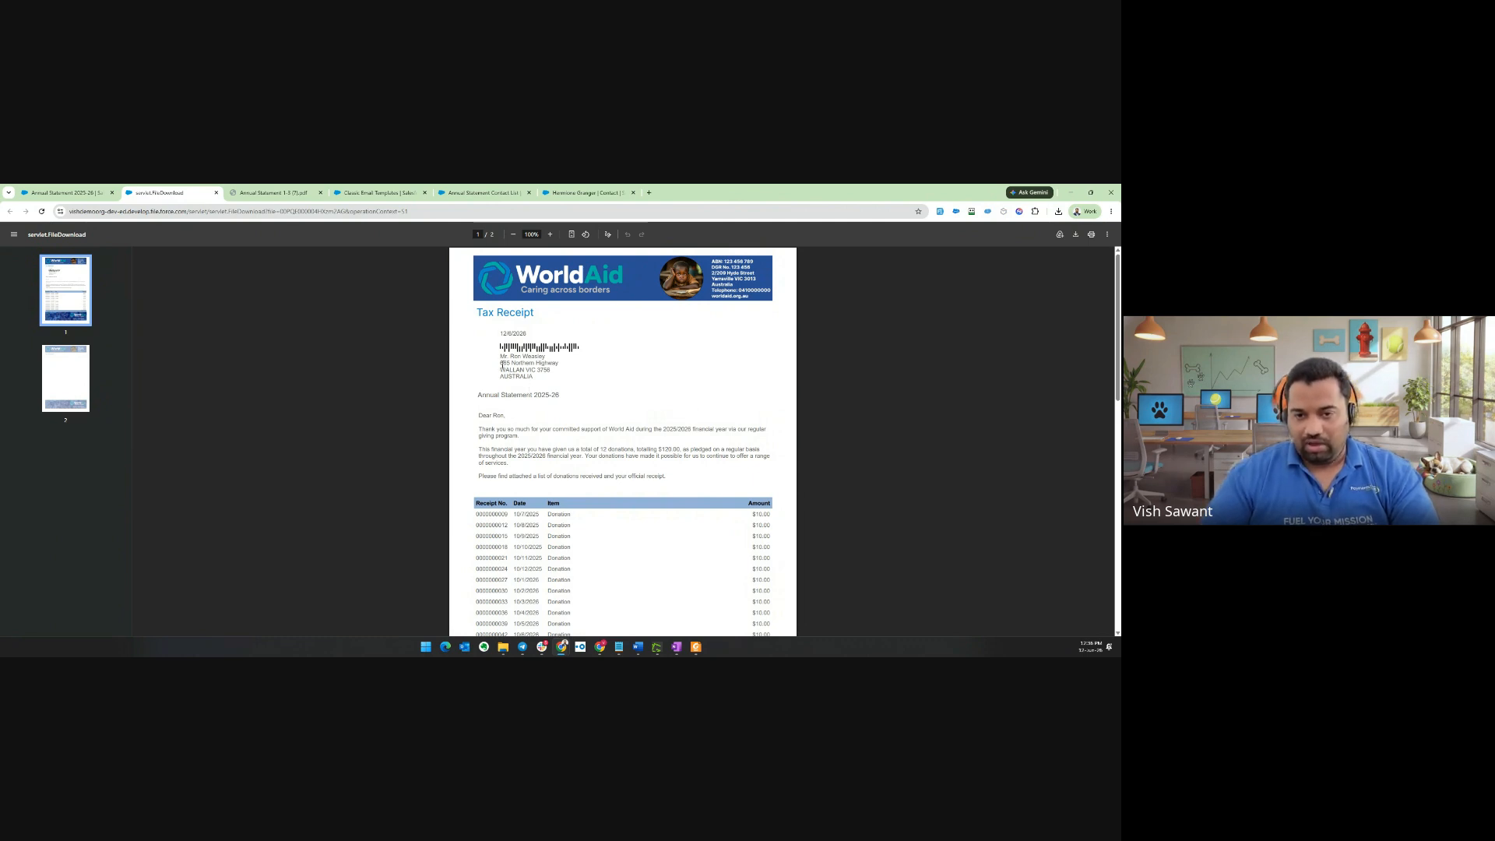
pyautogui.moveTo(502, 363); pyautogui.dragTo(534, 377)
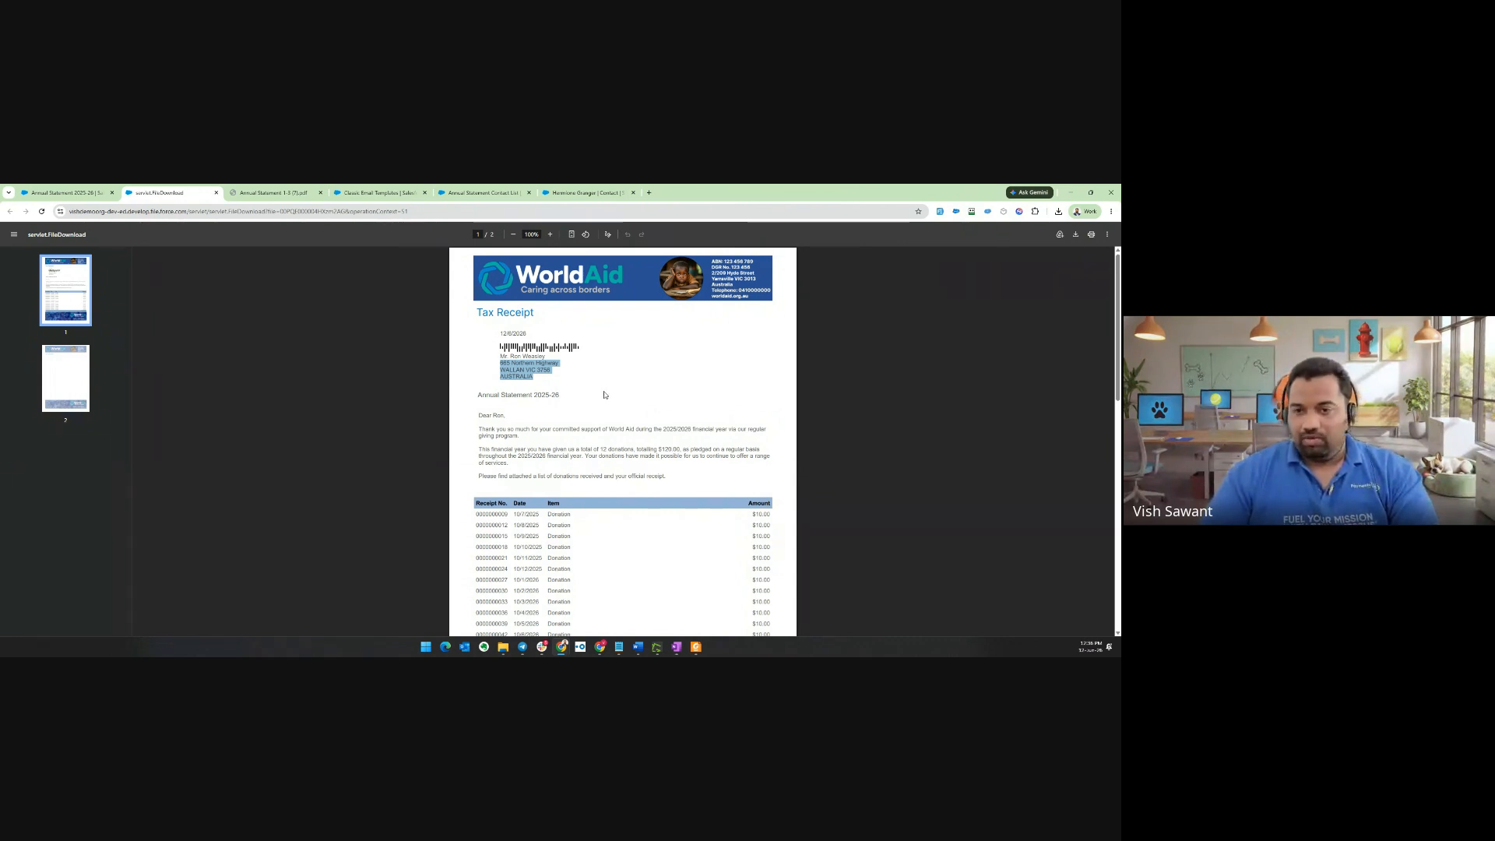
pyautogui.hotkey('alt', 'Tab')
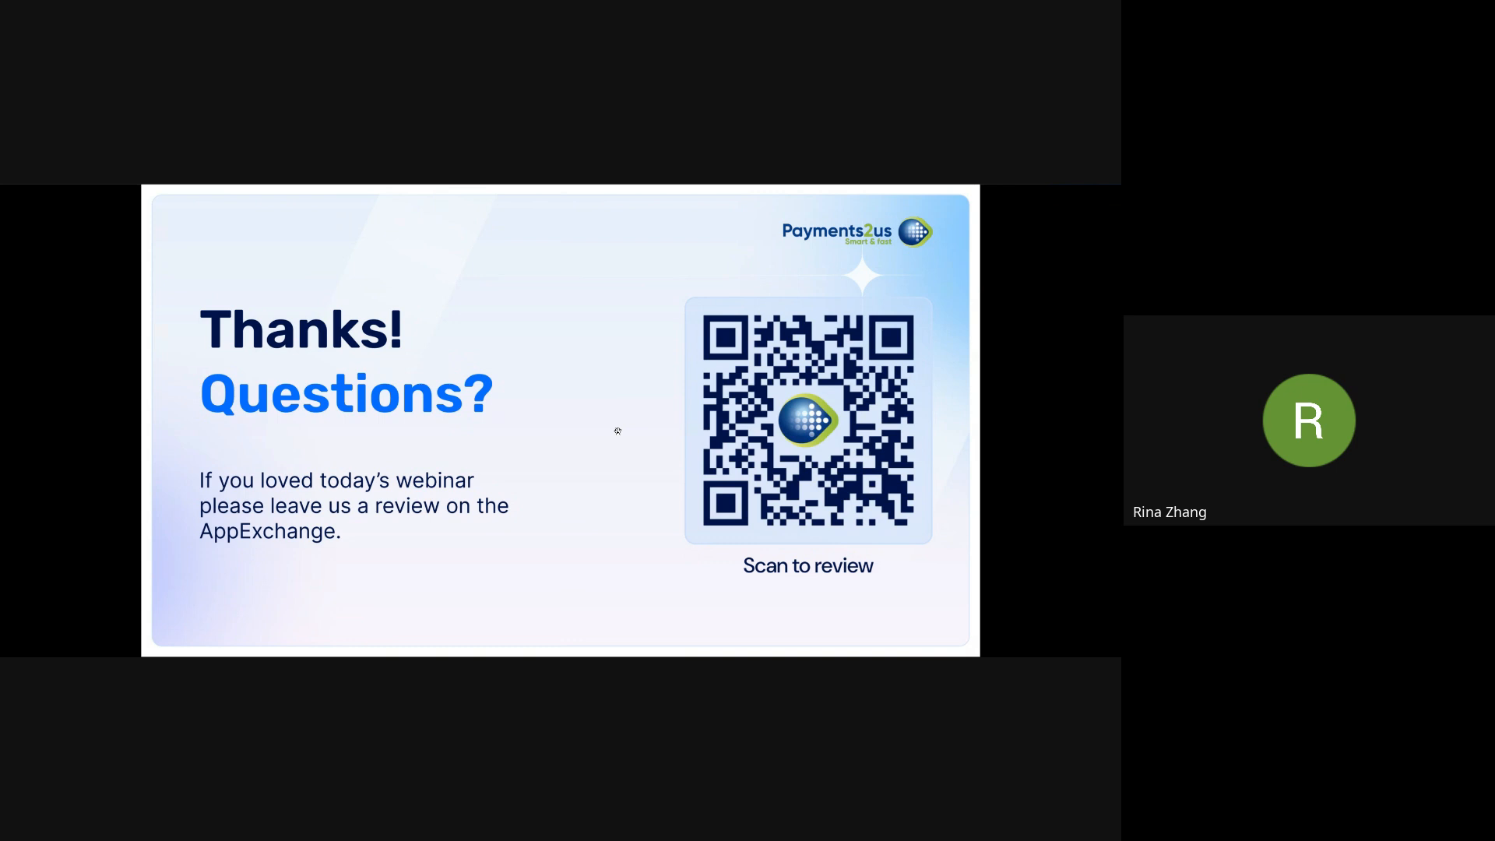
pyautogui.hotkey('alt', 'Tab')
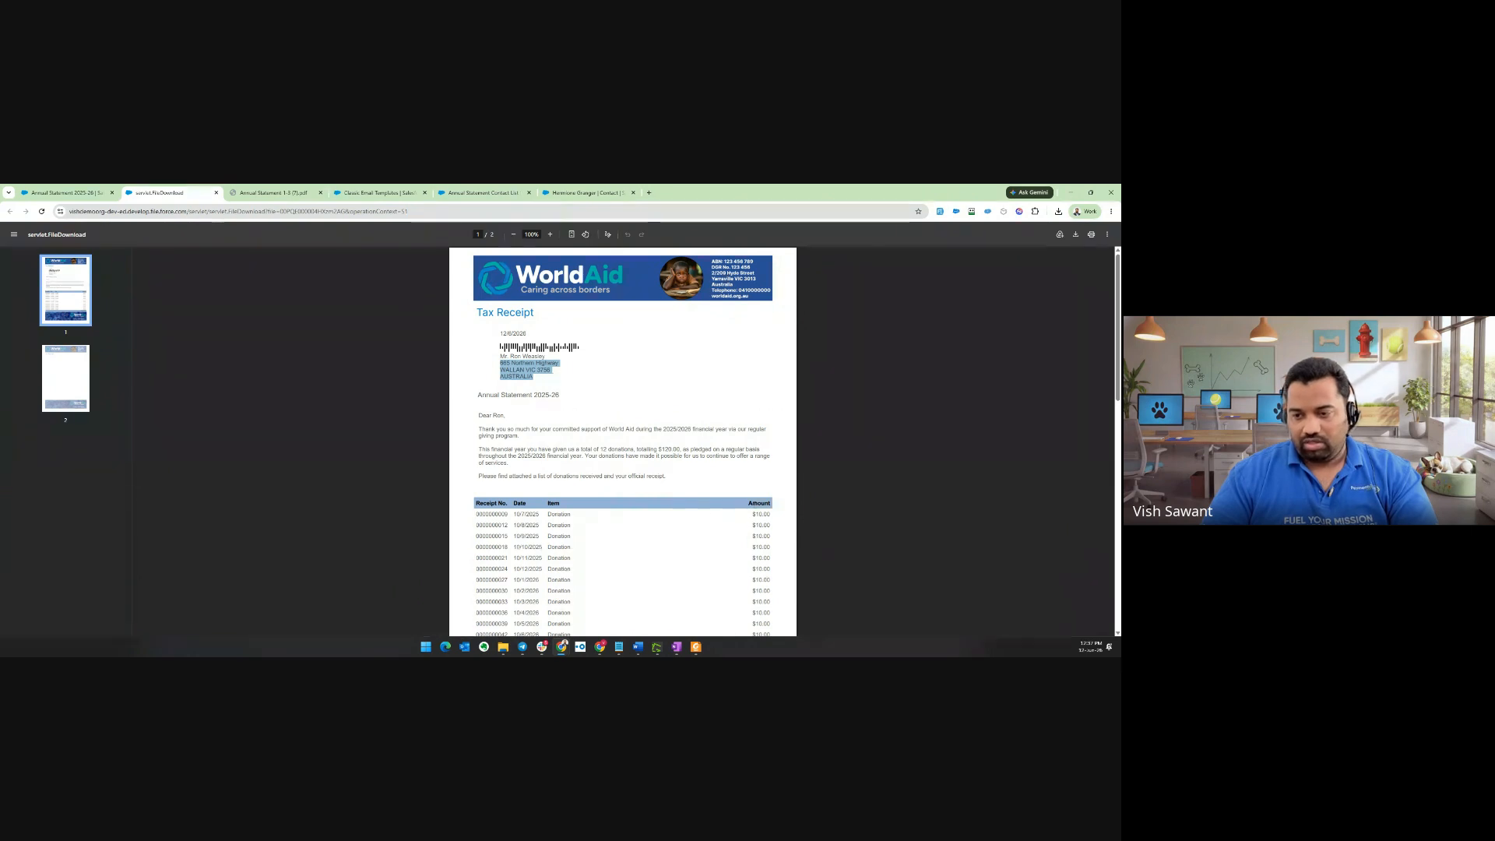
pyautogui.scroll(-2, 747, 502)
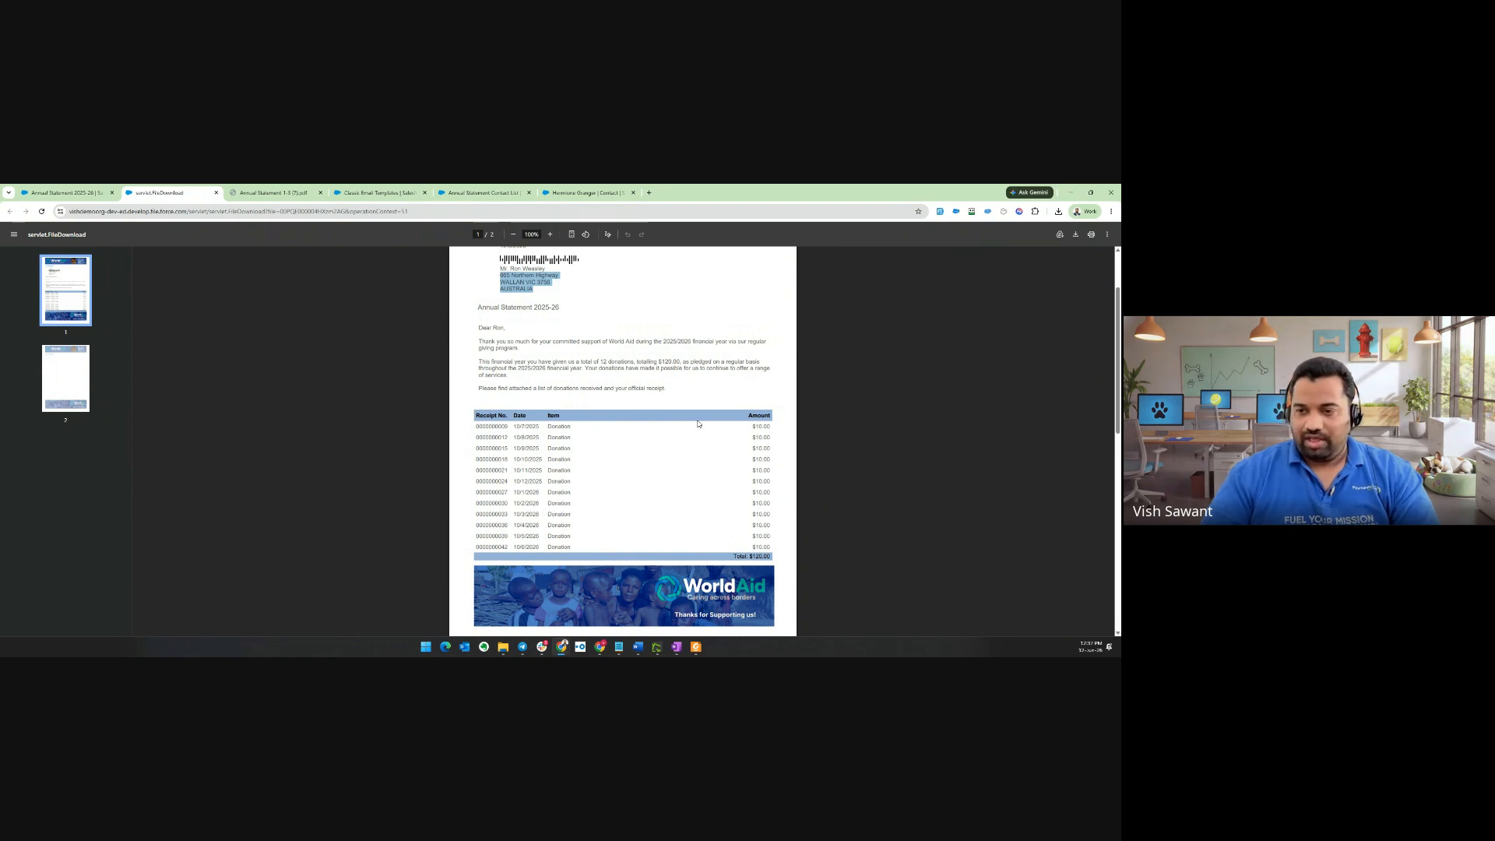
# Open the Annual Statement 2024-25 letter in the Letter Template Builder and examine its contact address, line items and totals table panels
pyautogui.click(66, 192)
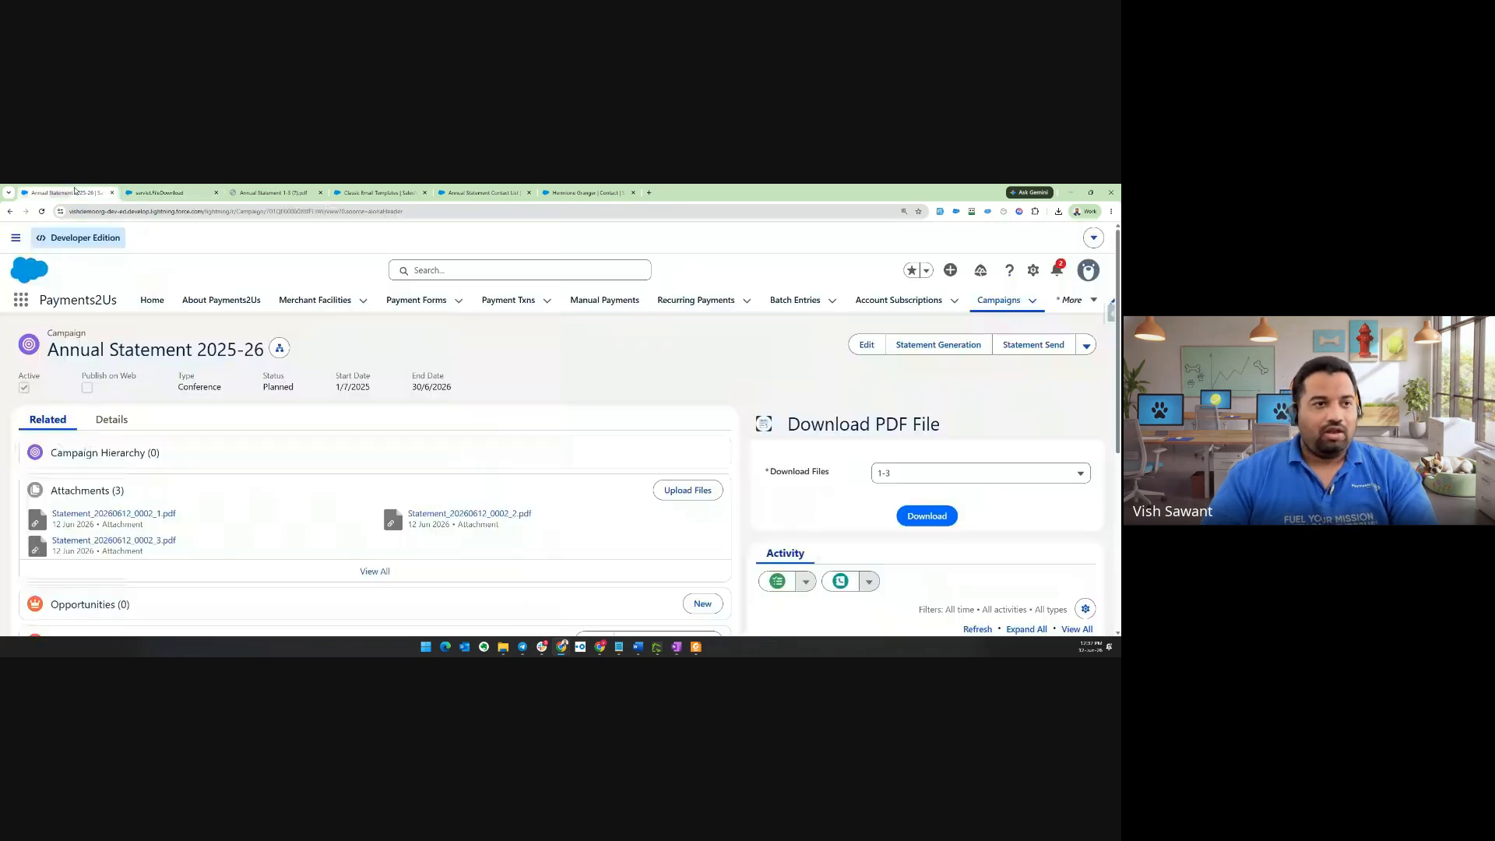
pyautogui.click(1072, 301)
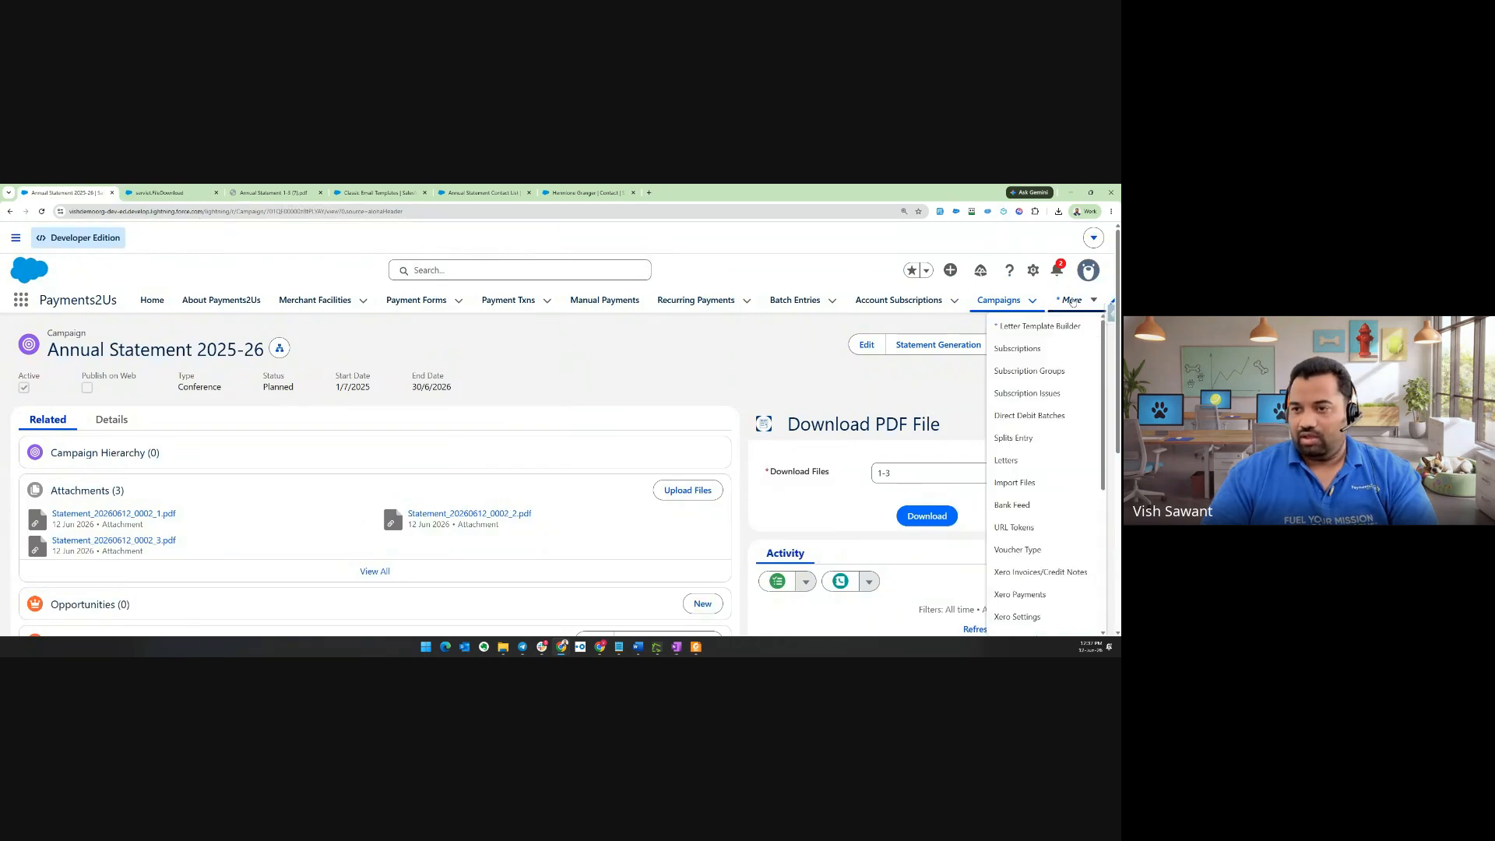
pyautogui.click(1026, 462)
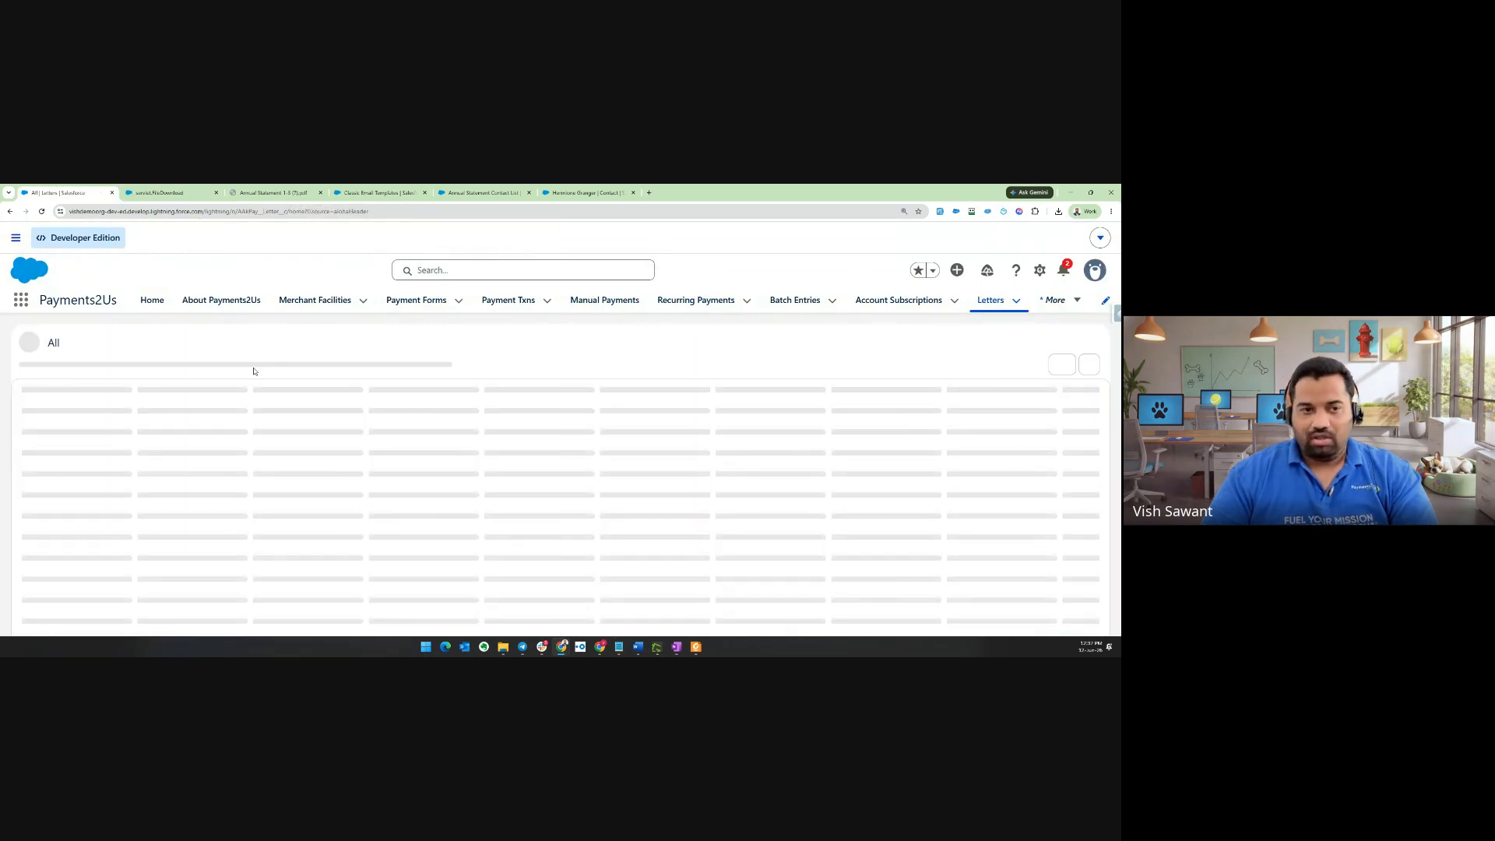
pyautogui.click(101, 446)
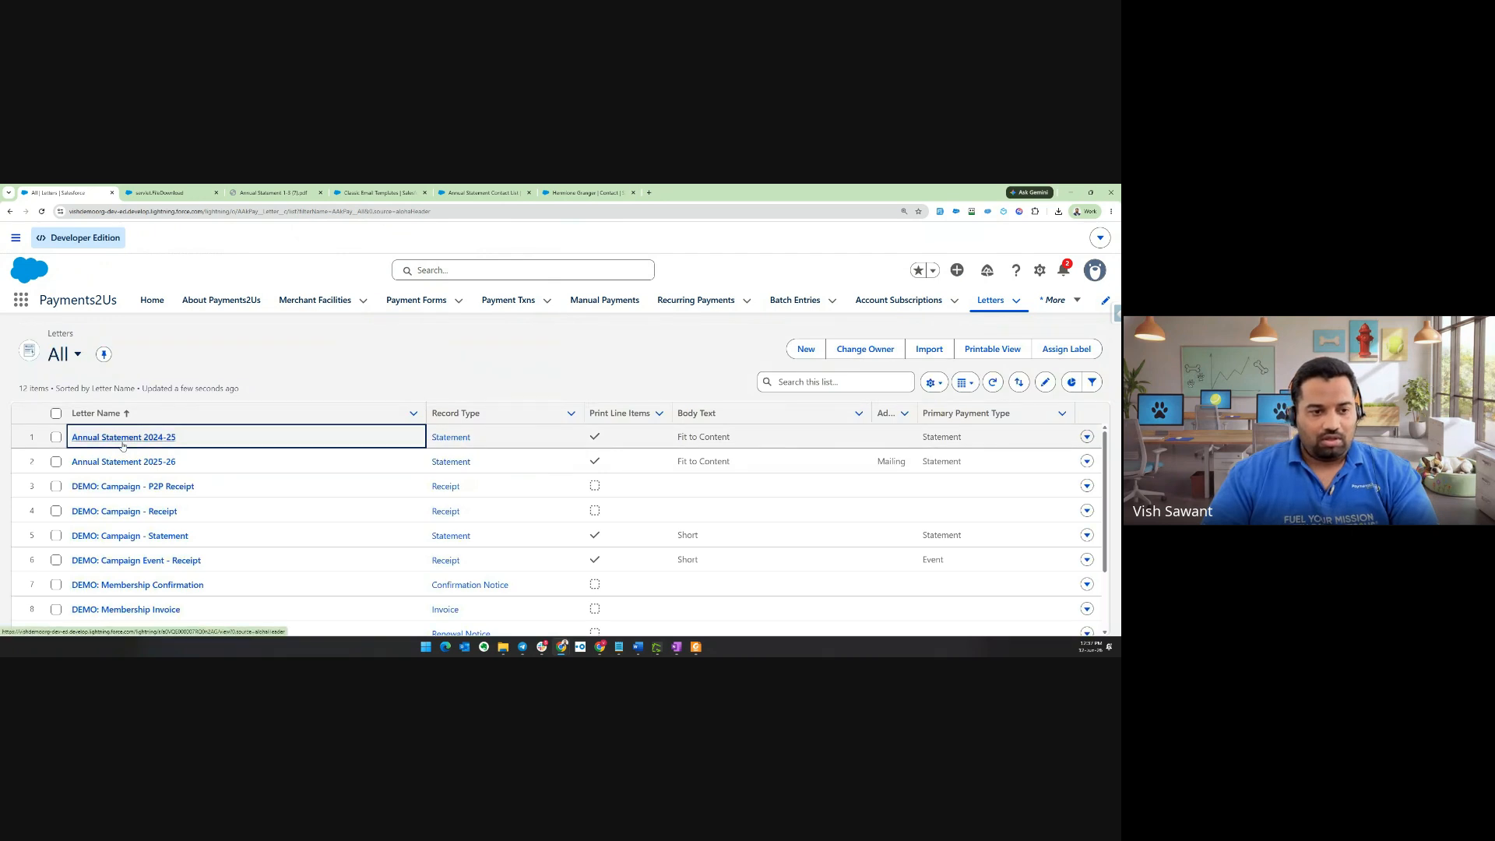
pyautogui.click(129, 439)
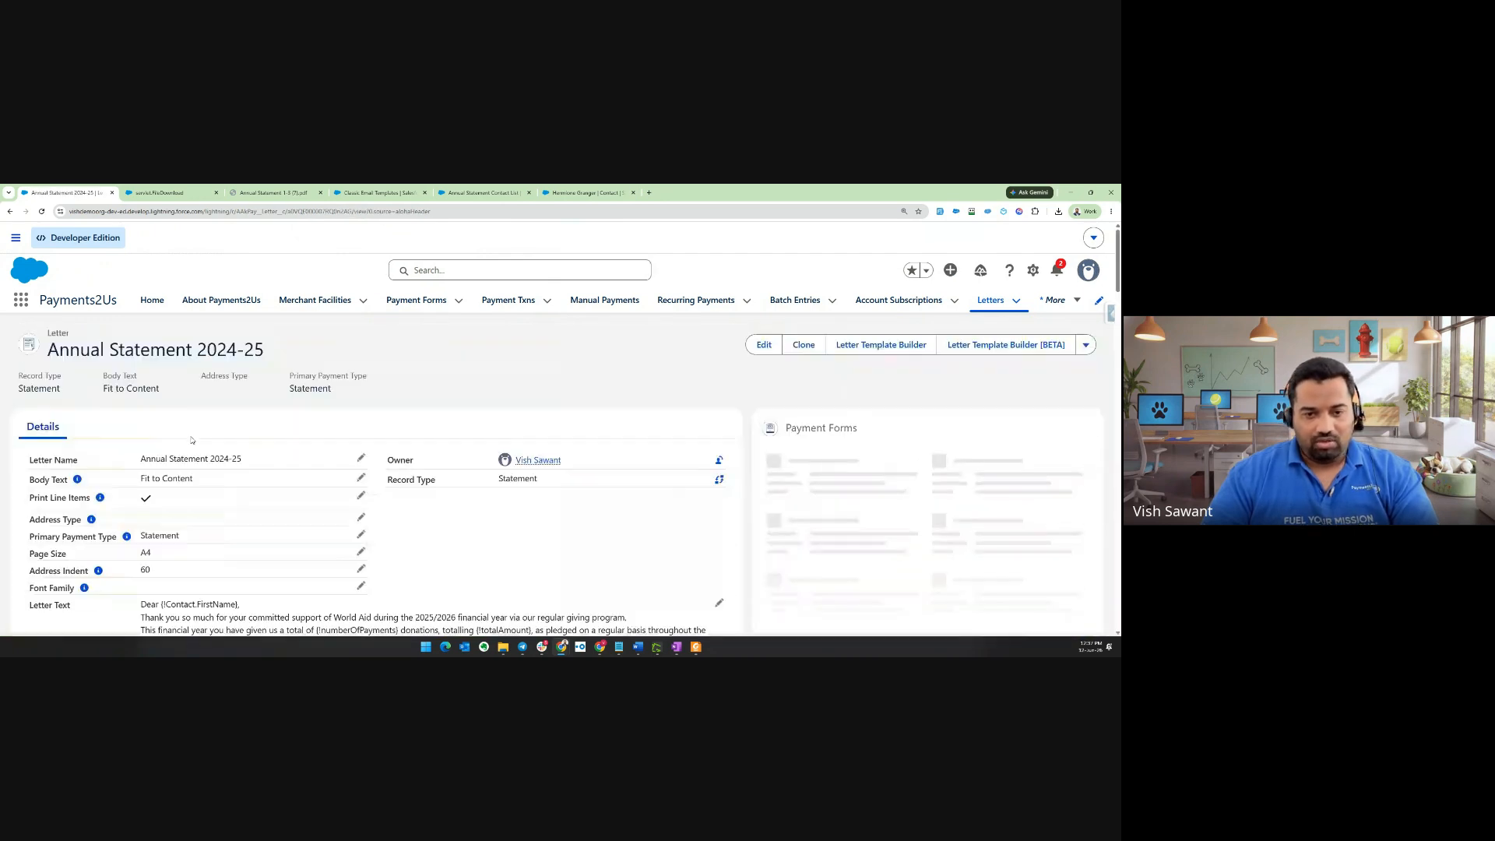
pyautogui.click(875, 343)
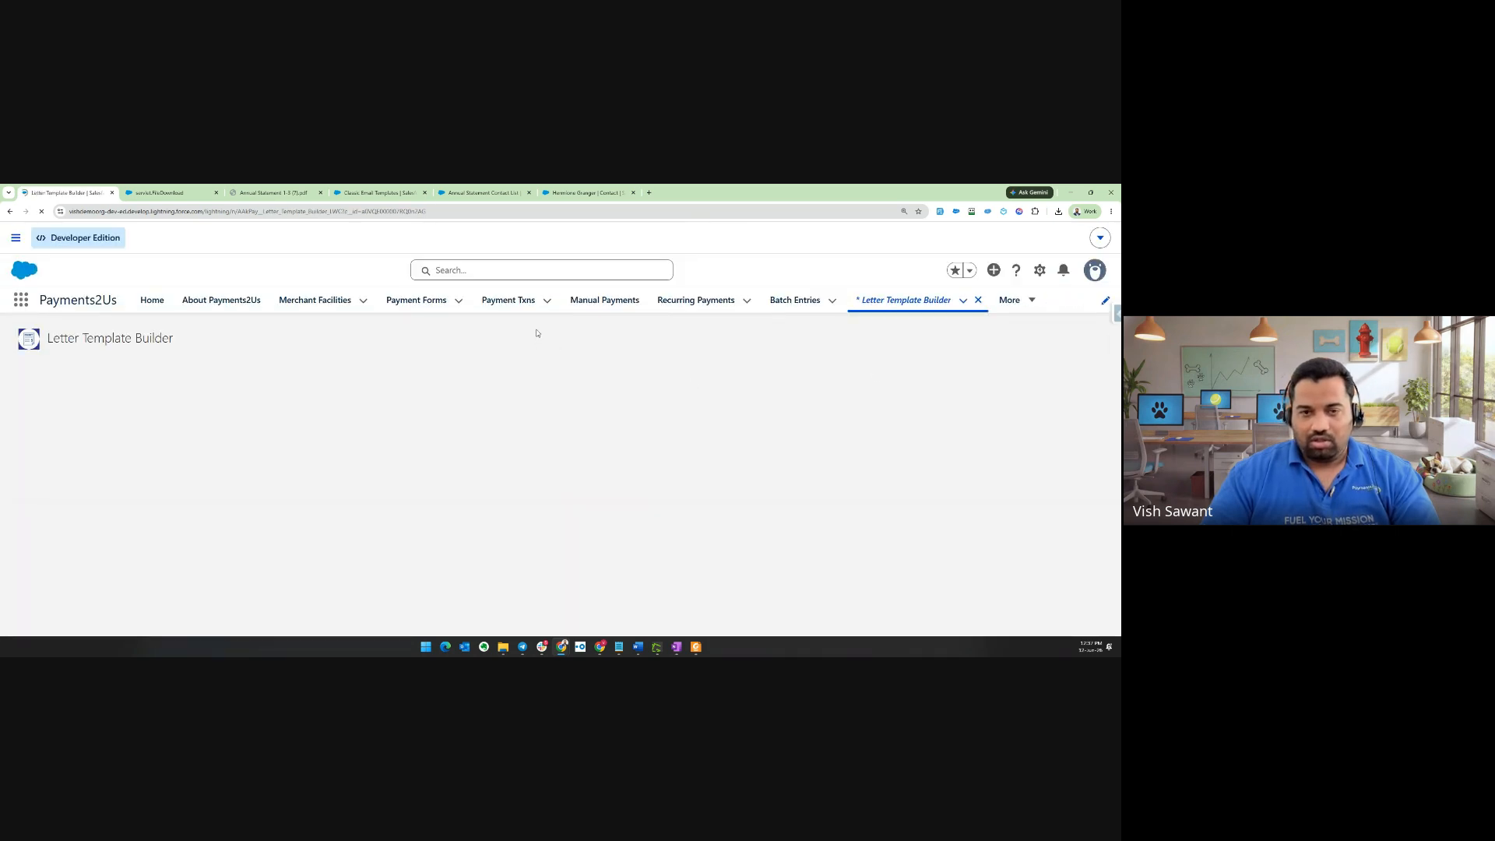
pyautogui.scroll(-5, 467, 386)
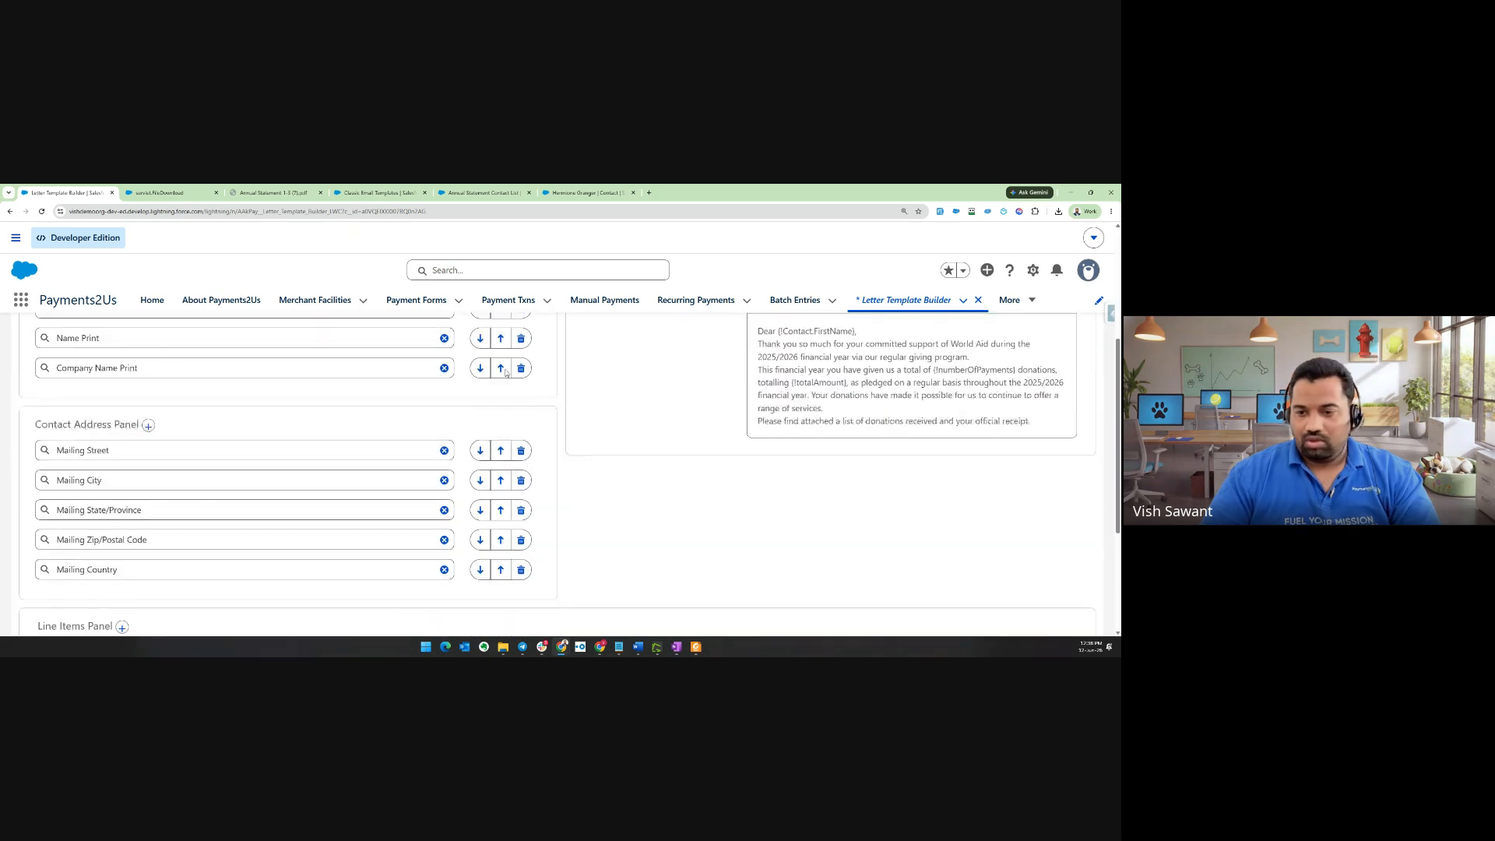
pyautogui.scroll(-1, 160, 510)
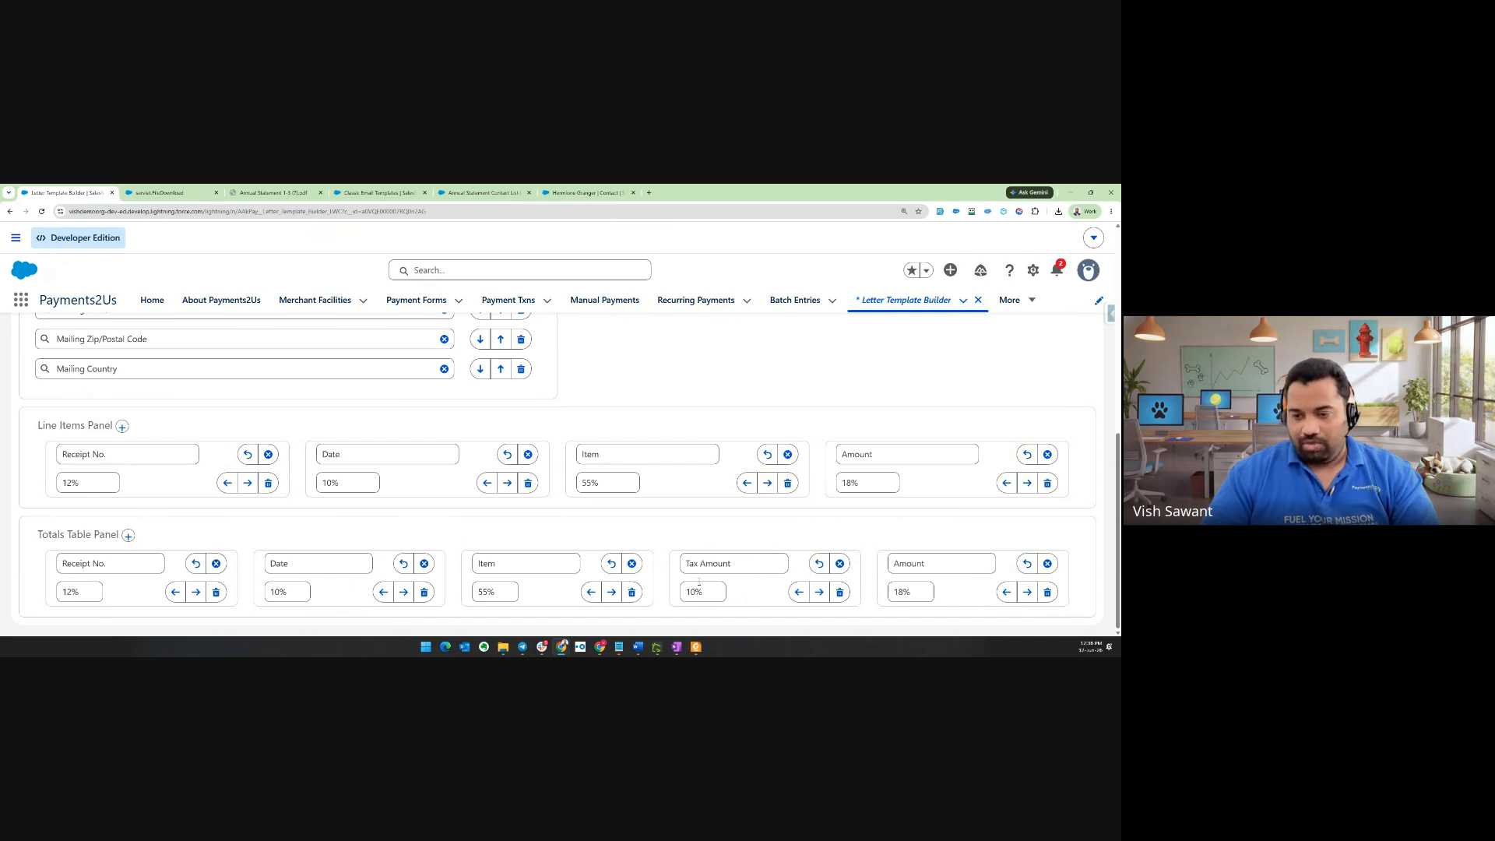
# Add an empty column to the Totals Table Panel and delete it again
pyautogui.click(128, 535)
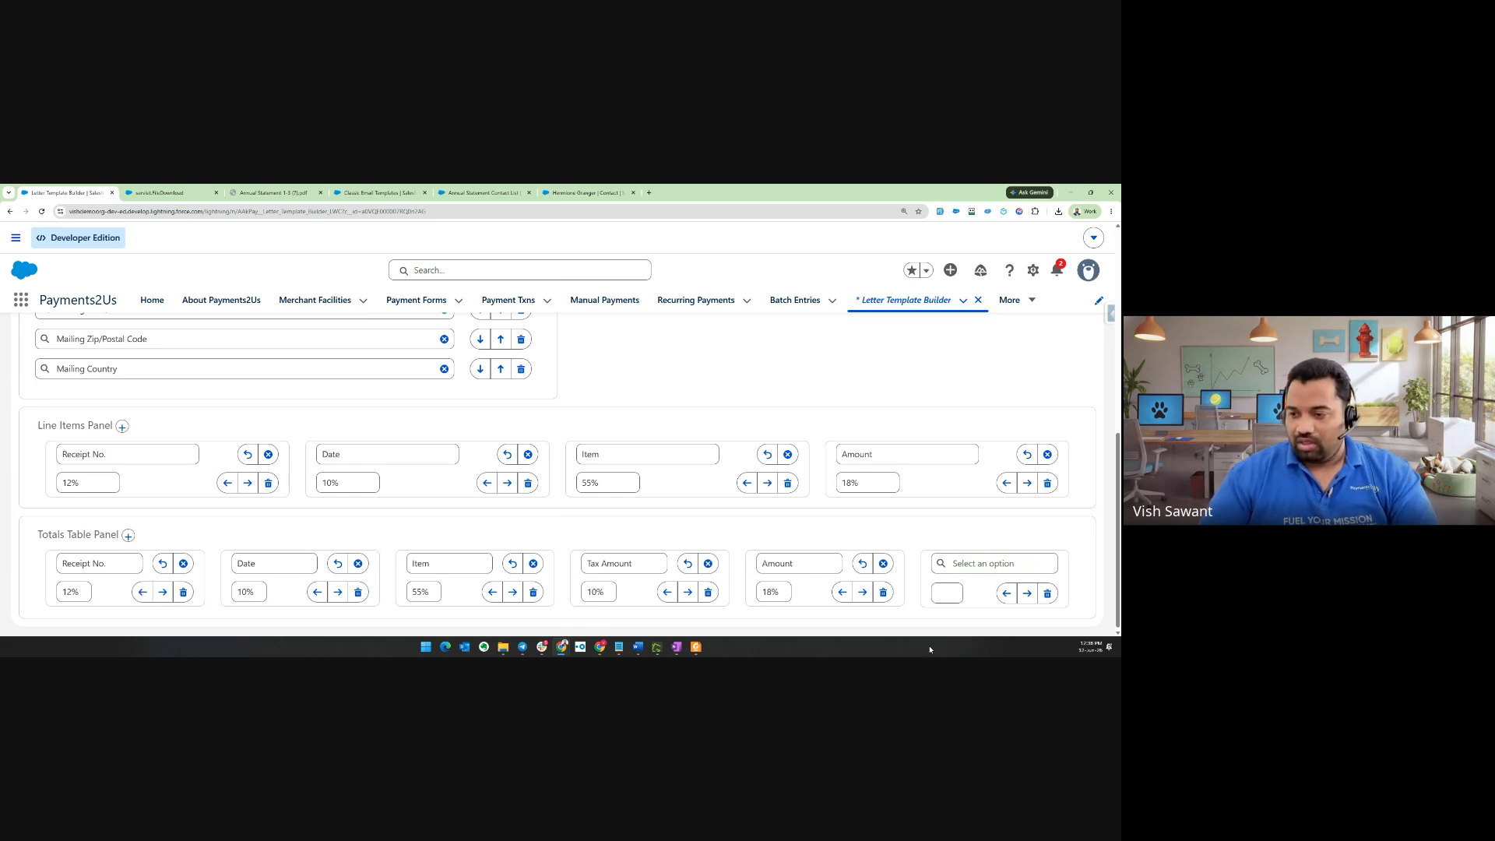
pyautogui.click(1048, 593)
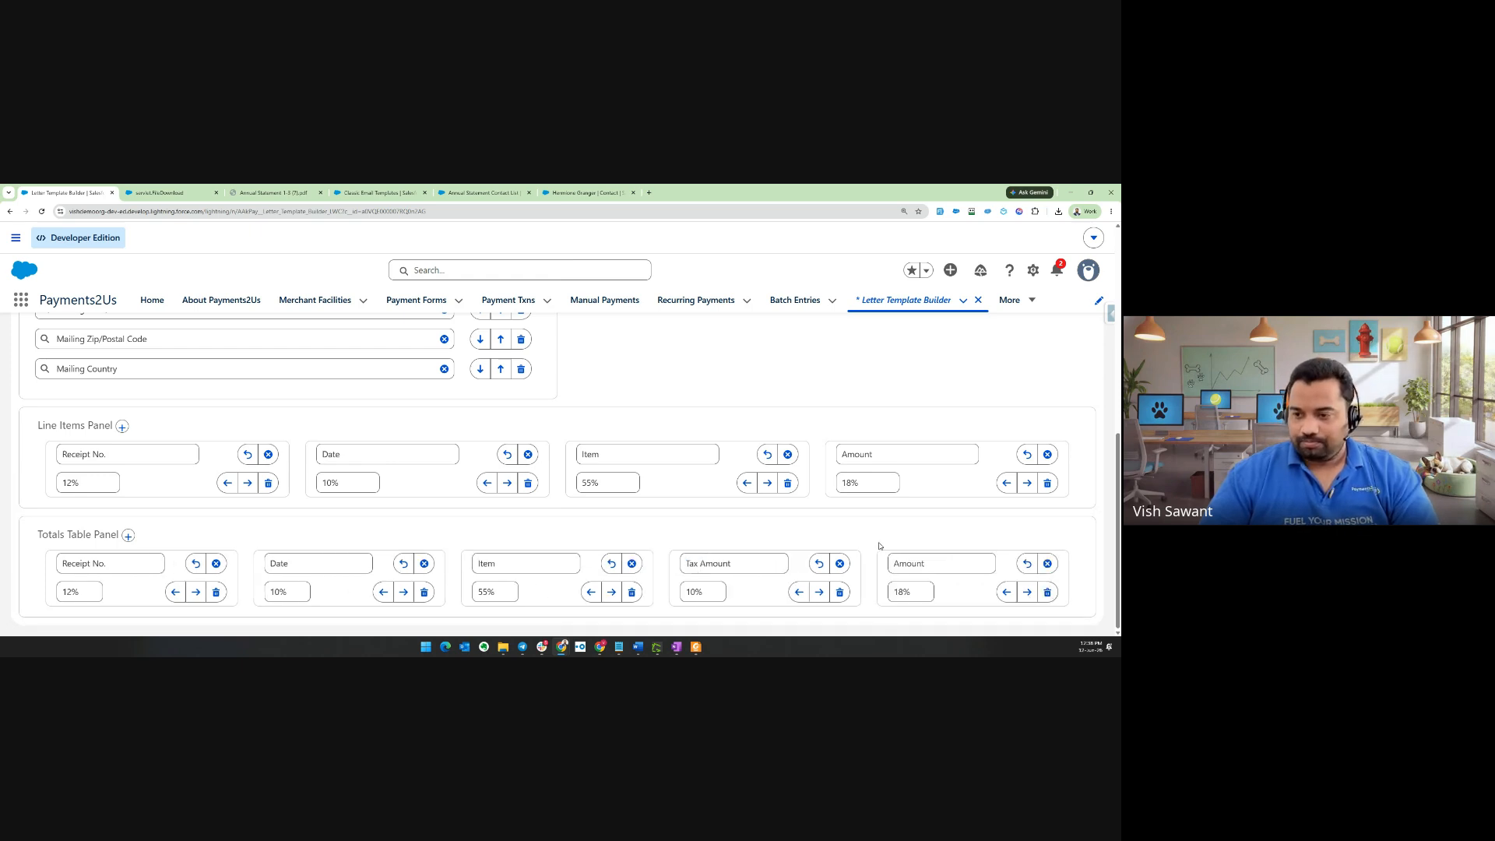
pyautogui.click(698, 646)
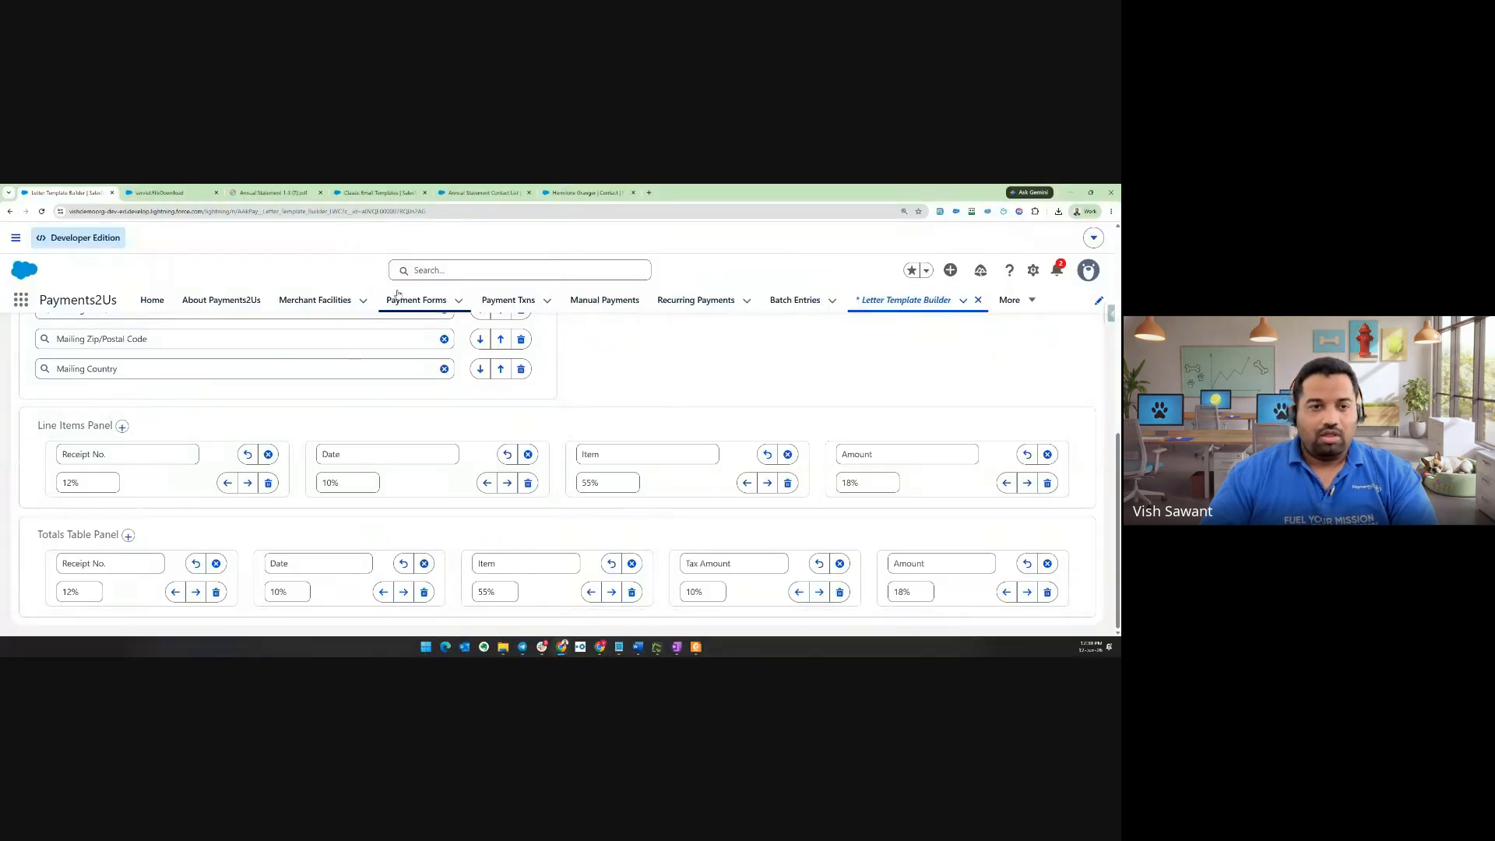
# Go back to the Letters list, review the details and letter text of Annual Statement 2024-25, and return to the list
pyautogui.click(10, 211)
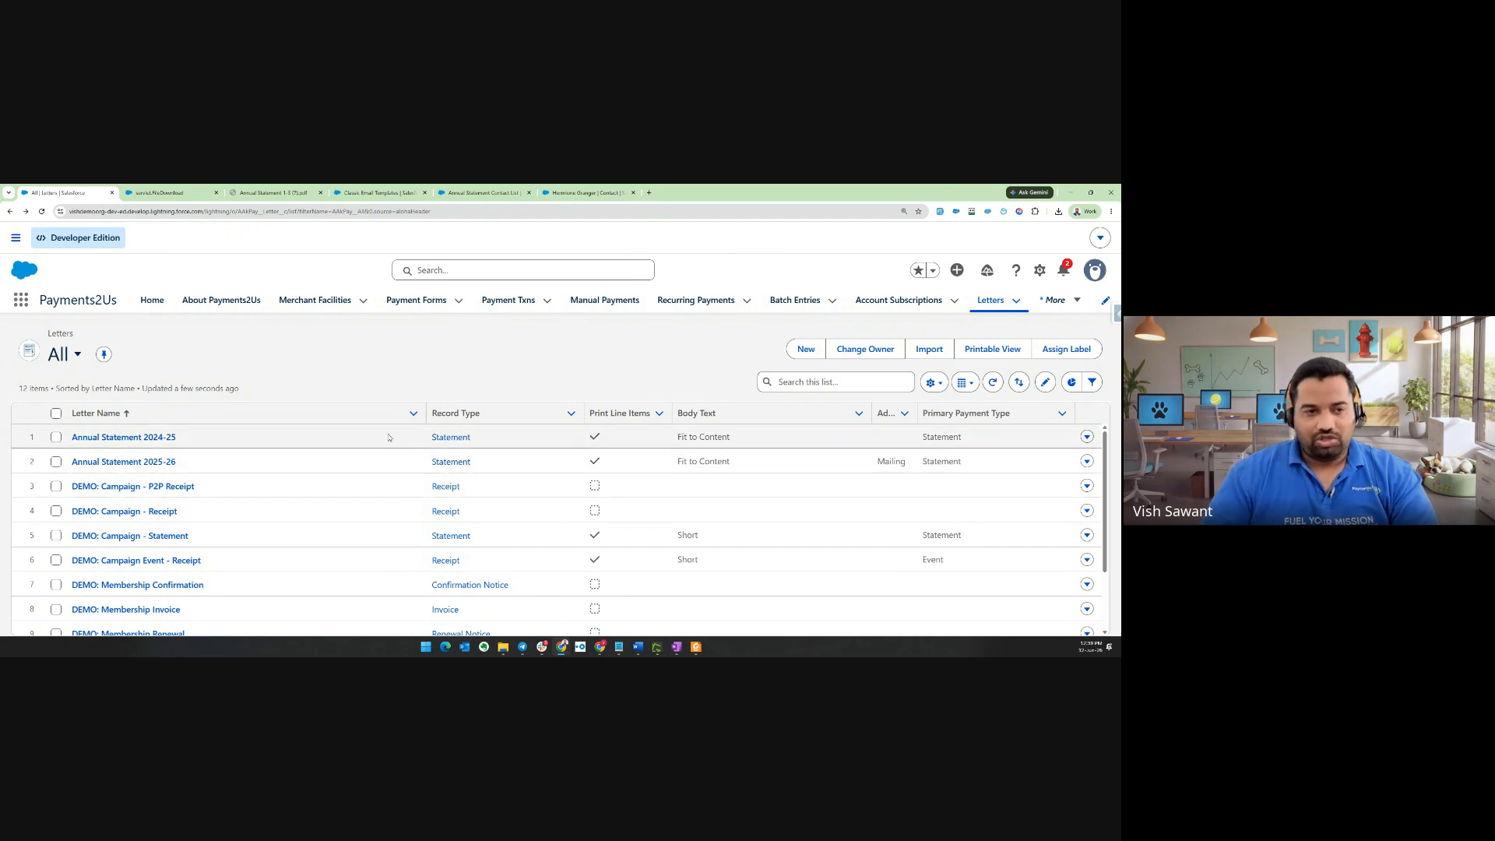
pyautogui.click(155, 440)
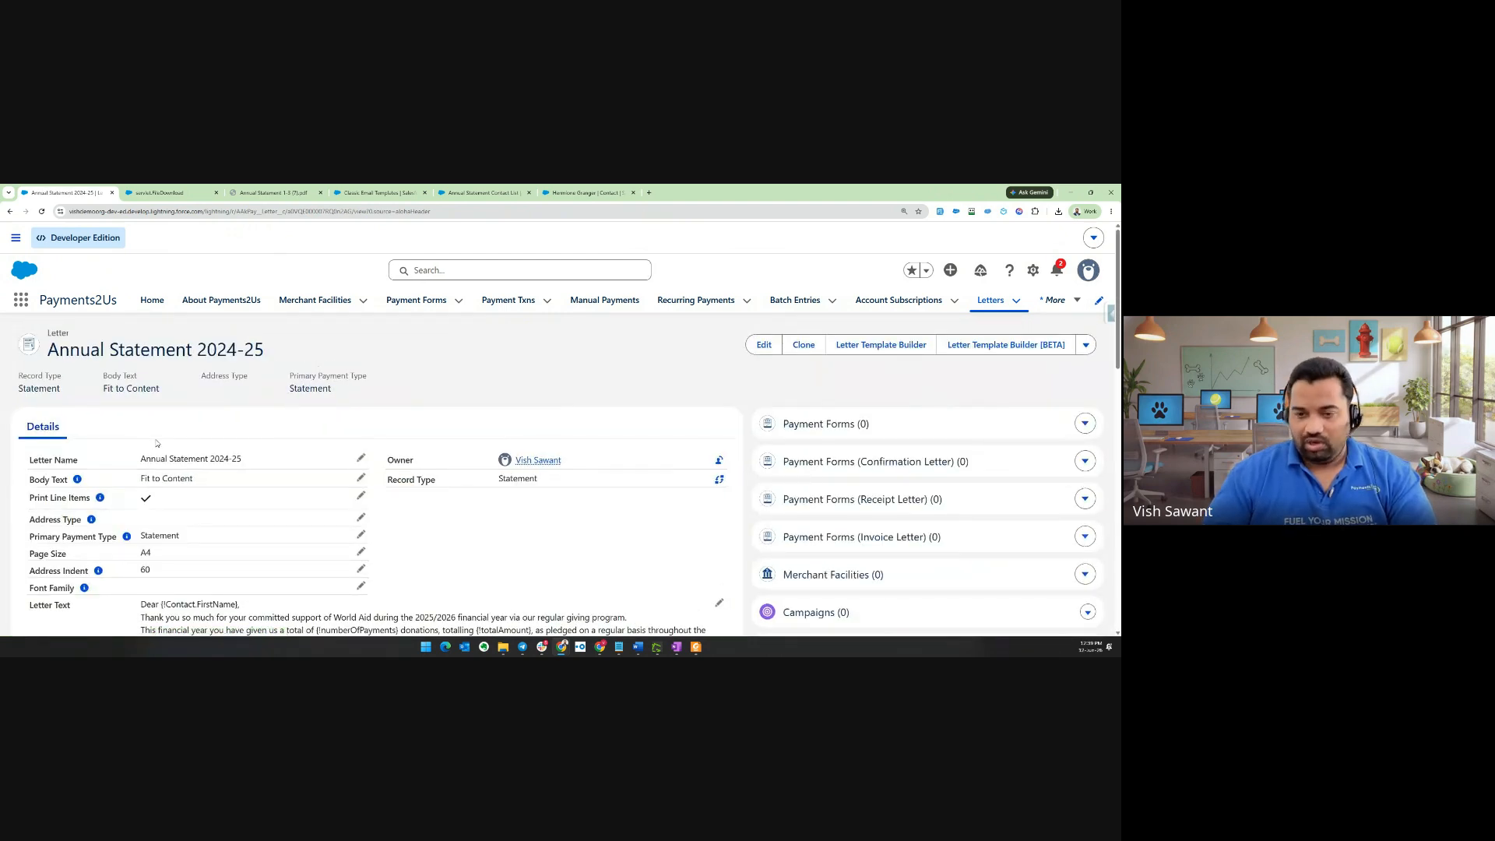
pyautogui.scroll(-2, 353, 514)
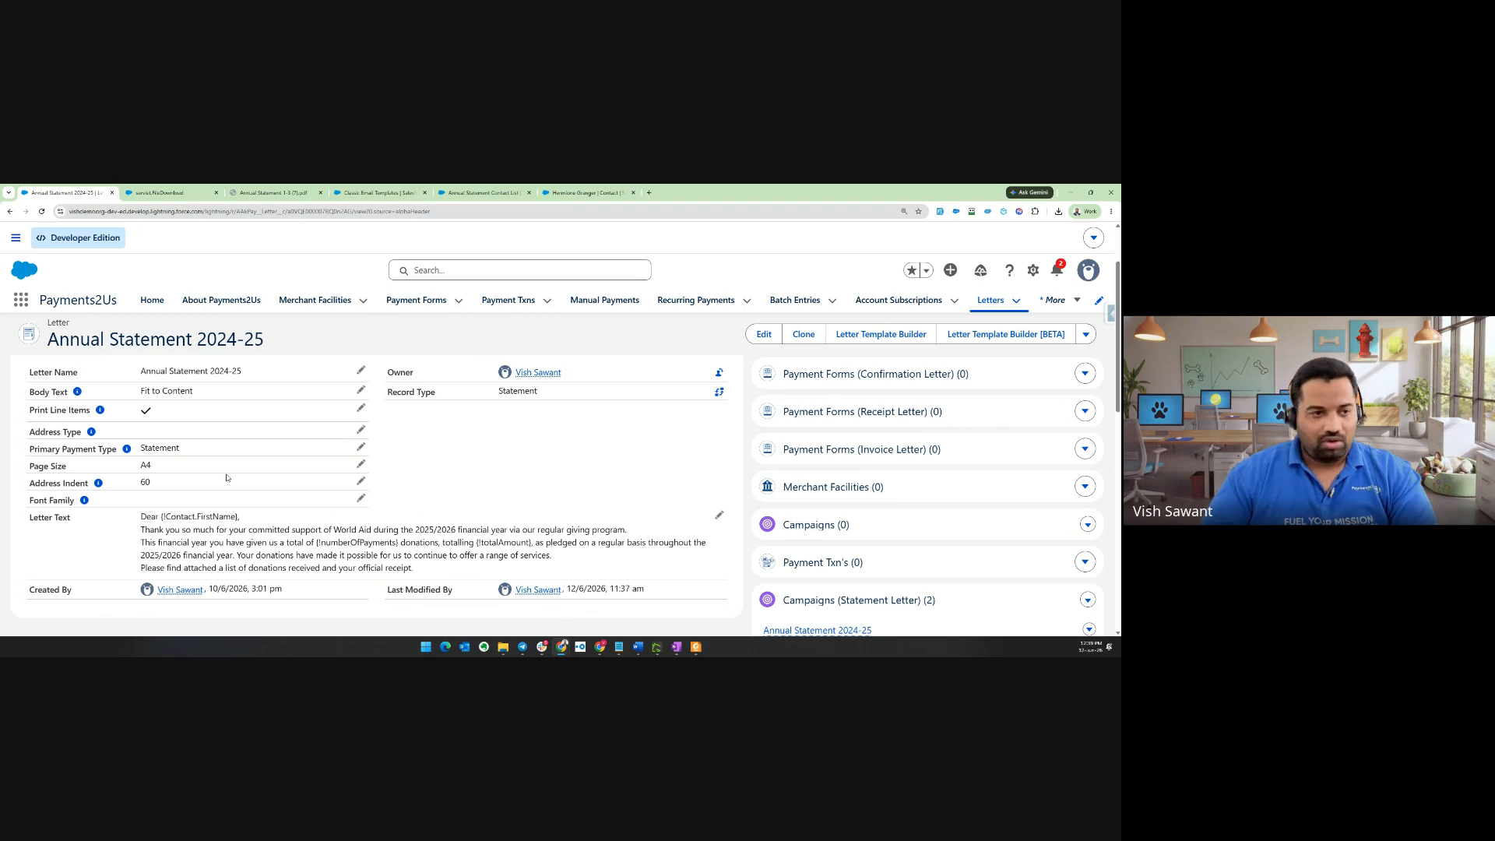
pyautogui.scroll(2, 227, 477)
pyautogui.hotkey('alt', 'Left')
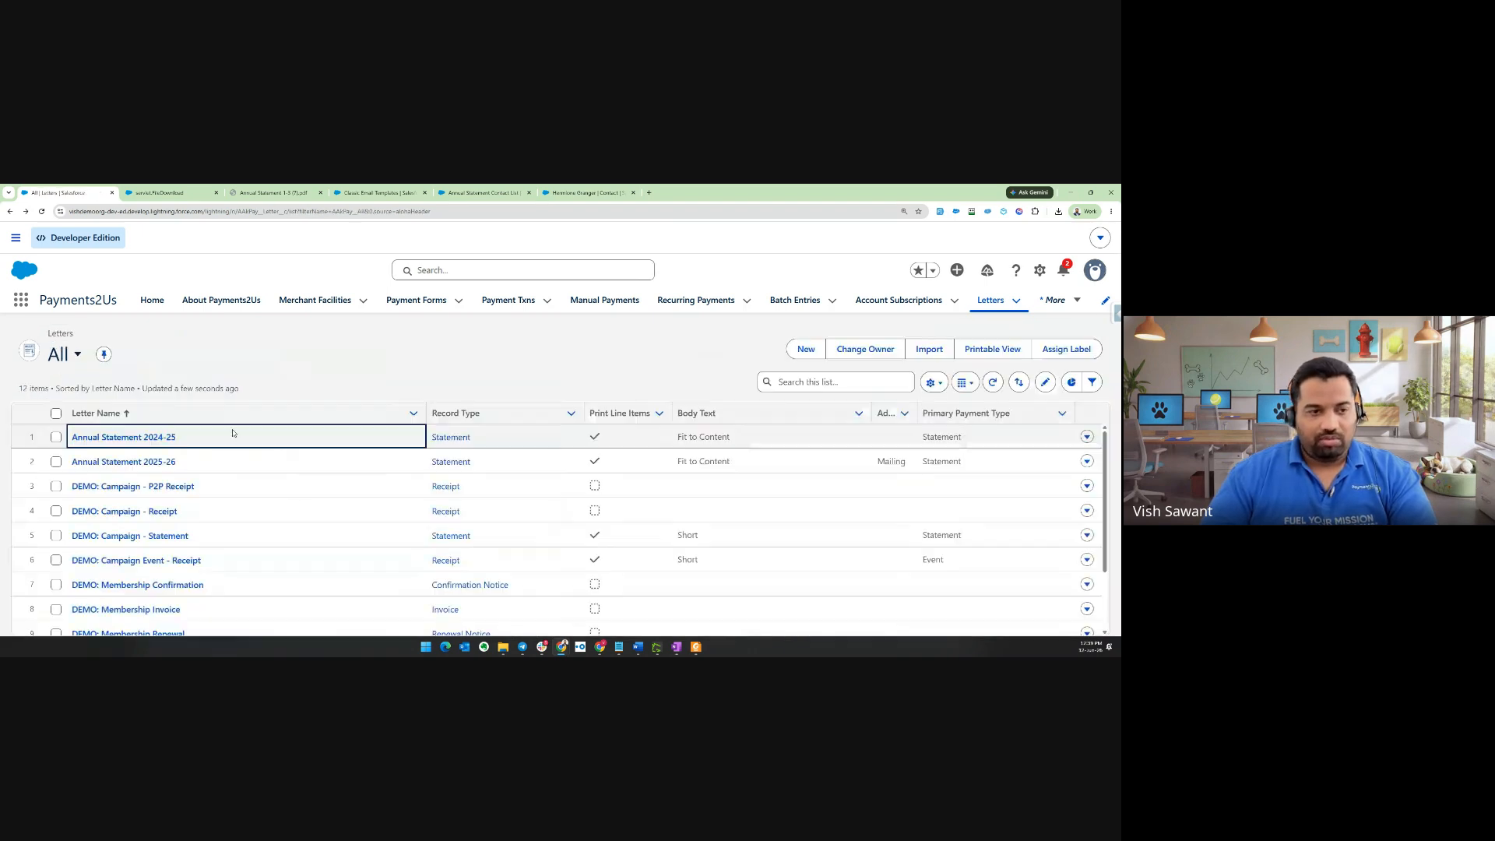
# Switch to the email template open in Setup and go back to the Unfiled Public Classic Email Templates list to review it
pyautogui.click(1061, 304)
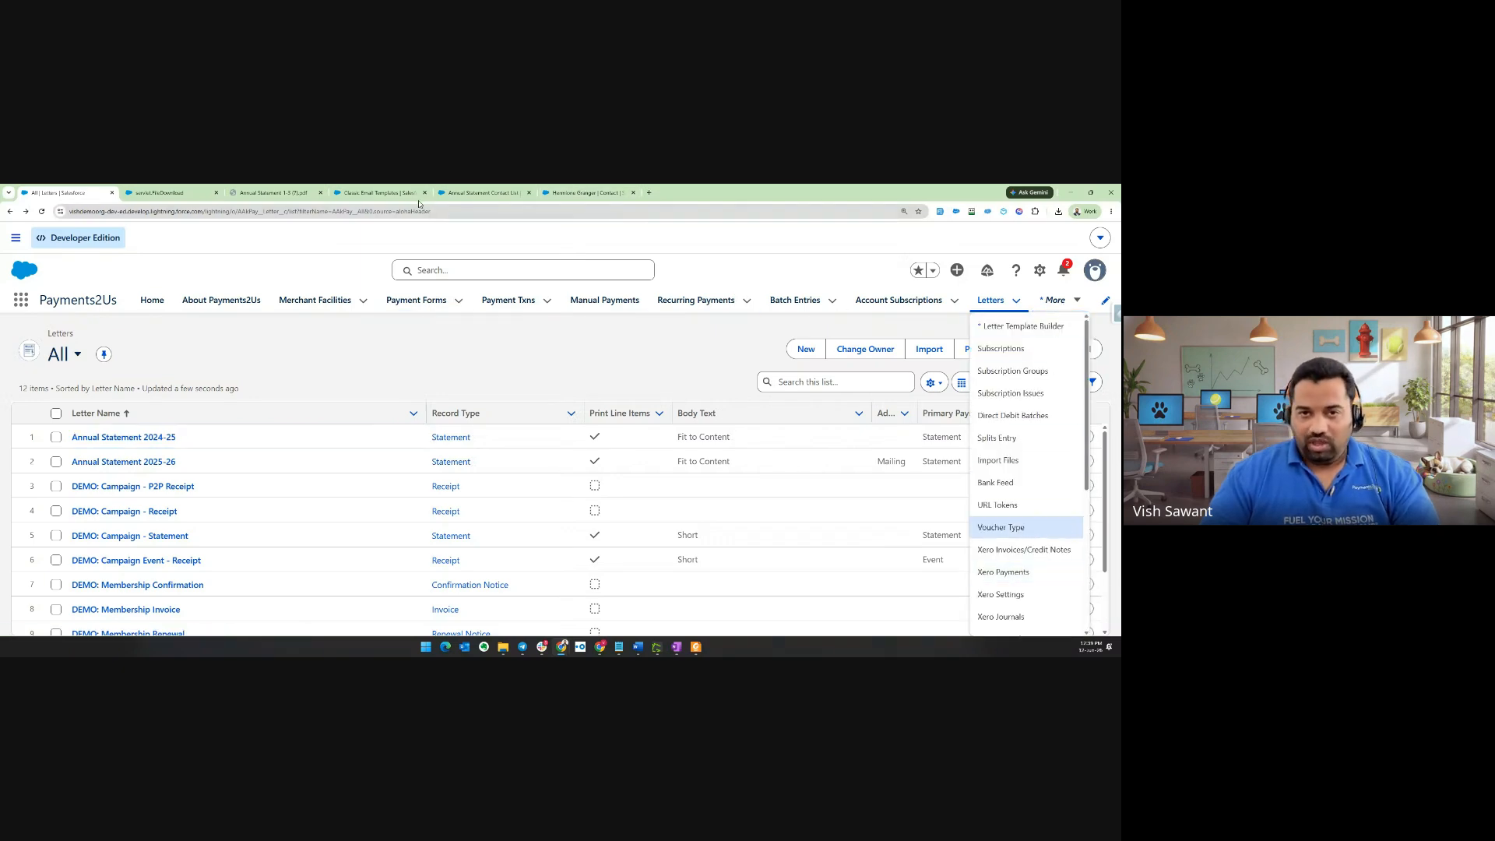
pyautogui.click(386, 196)
pyautogui.click(387, 195)
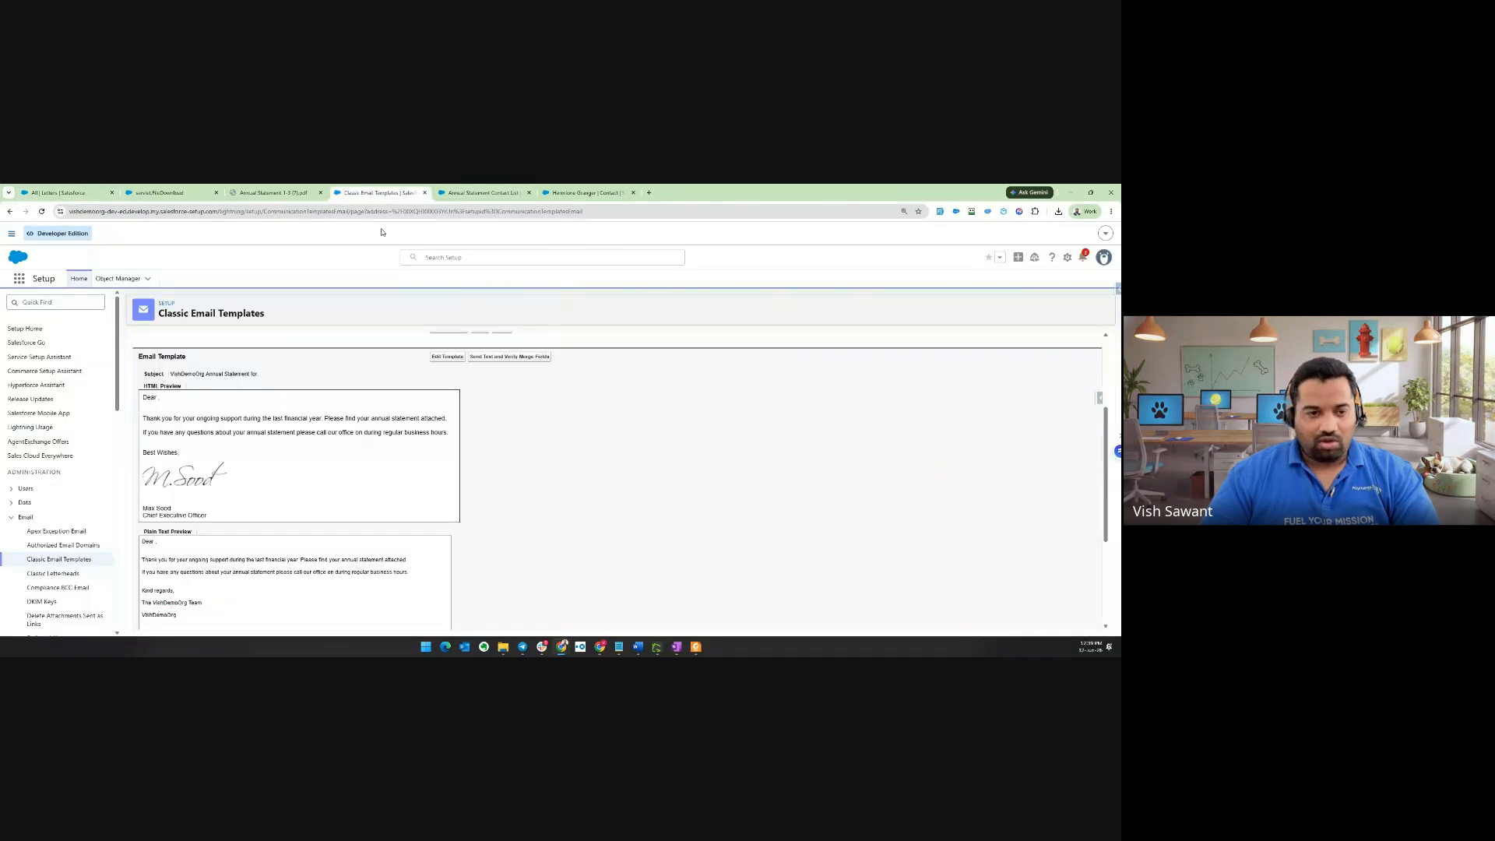
pyautogui.hotkey('alt', 'Left')
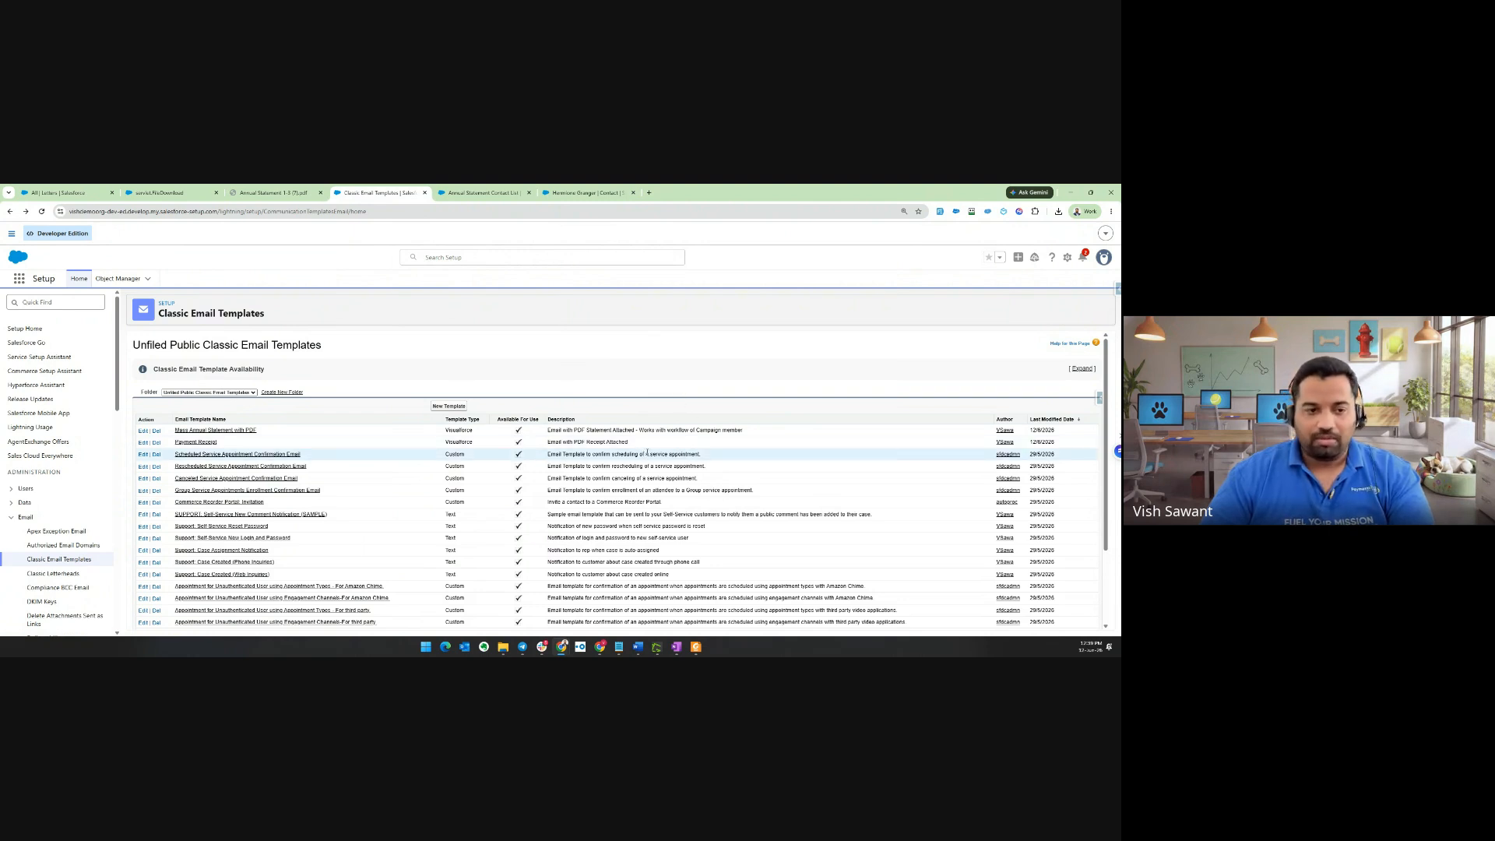
pyautogui.hotkey('alt', 'Tab')
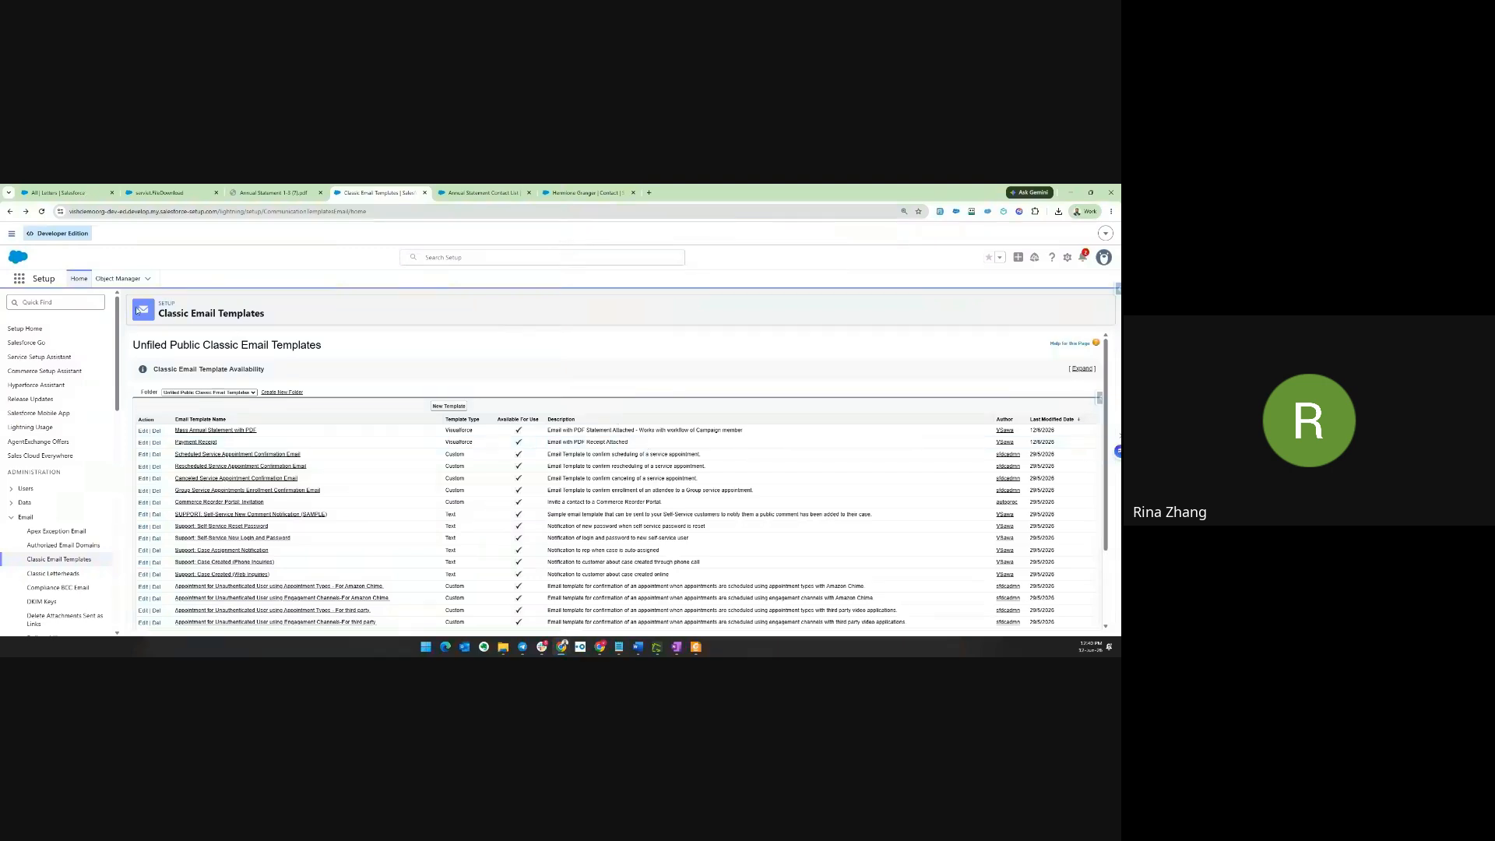
# Search Setup for "email lo", open Email Log Files, view the email log request page, and return to Email Log Files
pyautogui.click(81, 279)
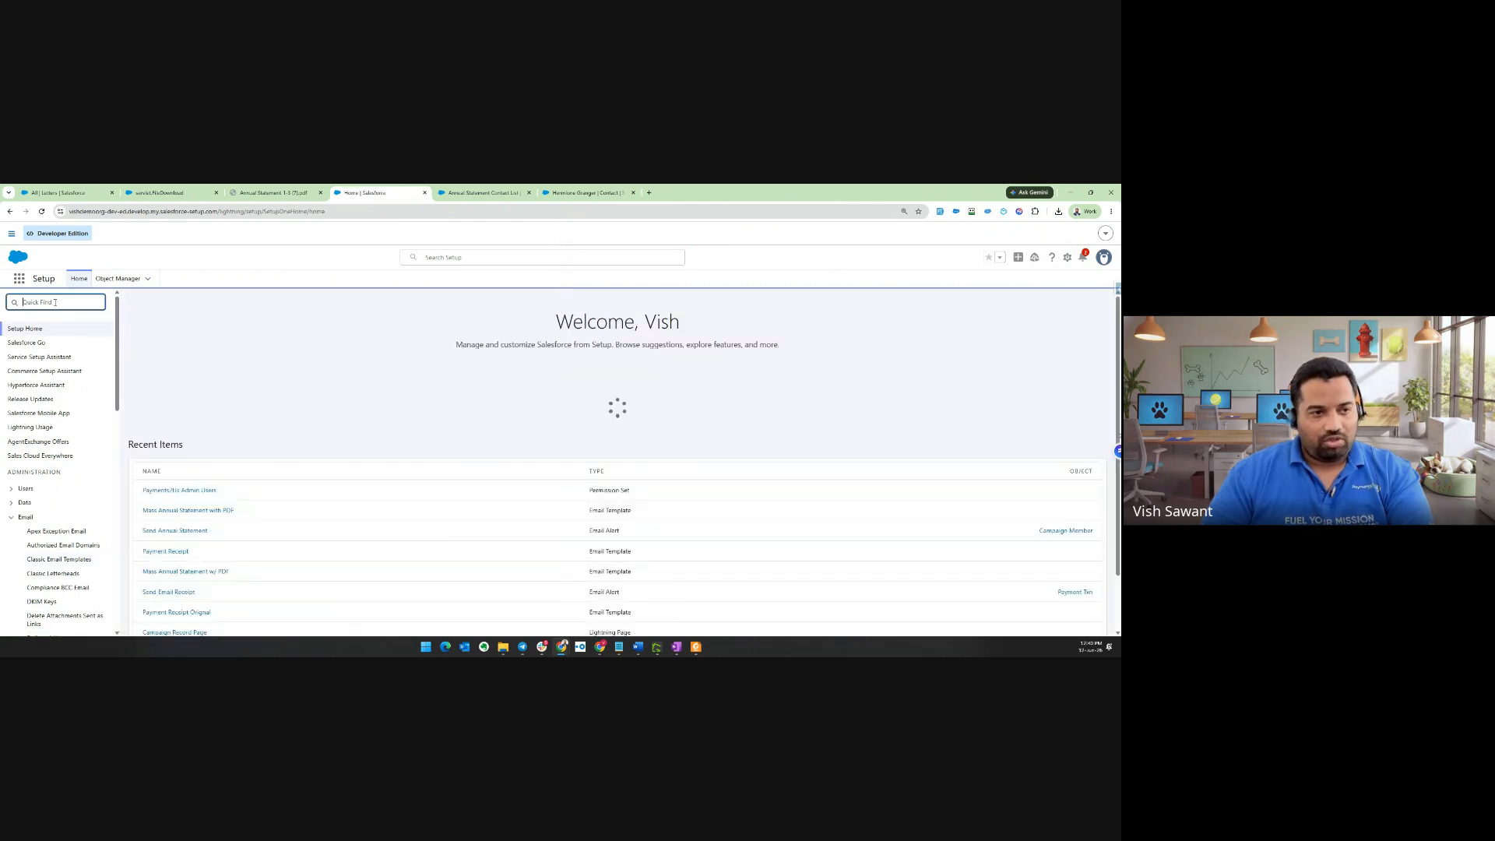
pyautogui.write('em')
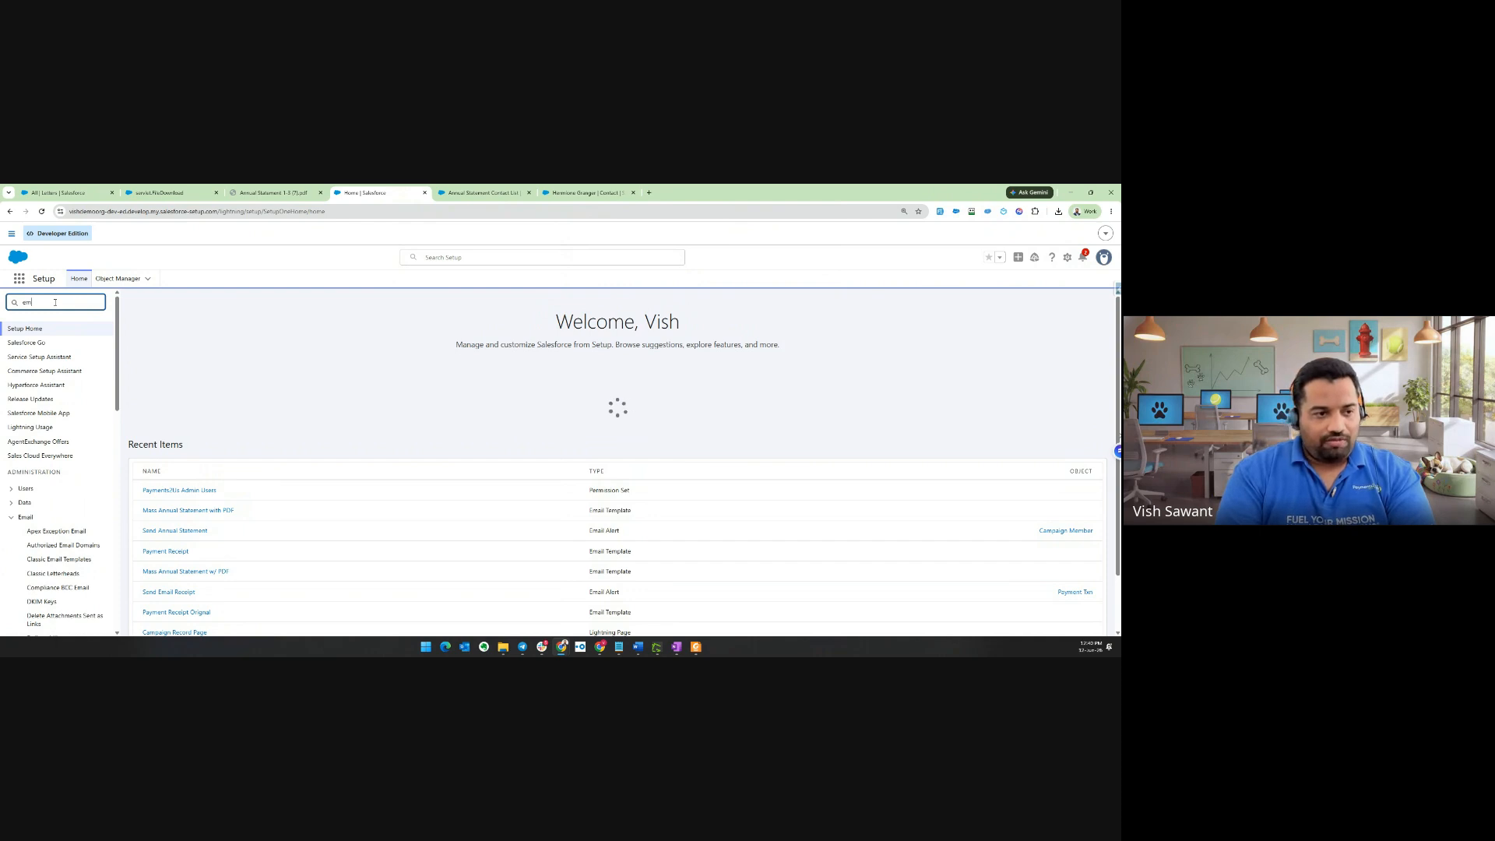
pyautogui.write('ail lo')
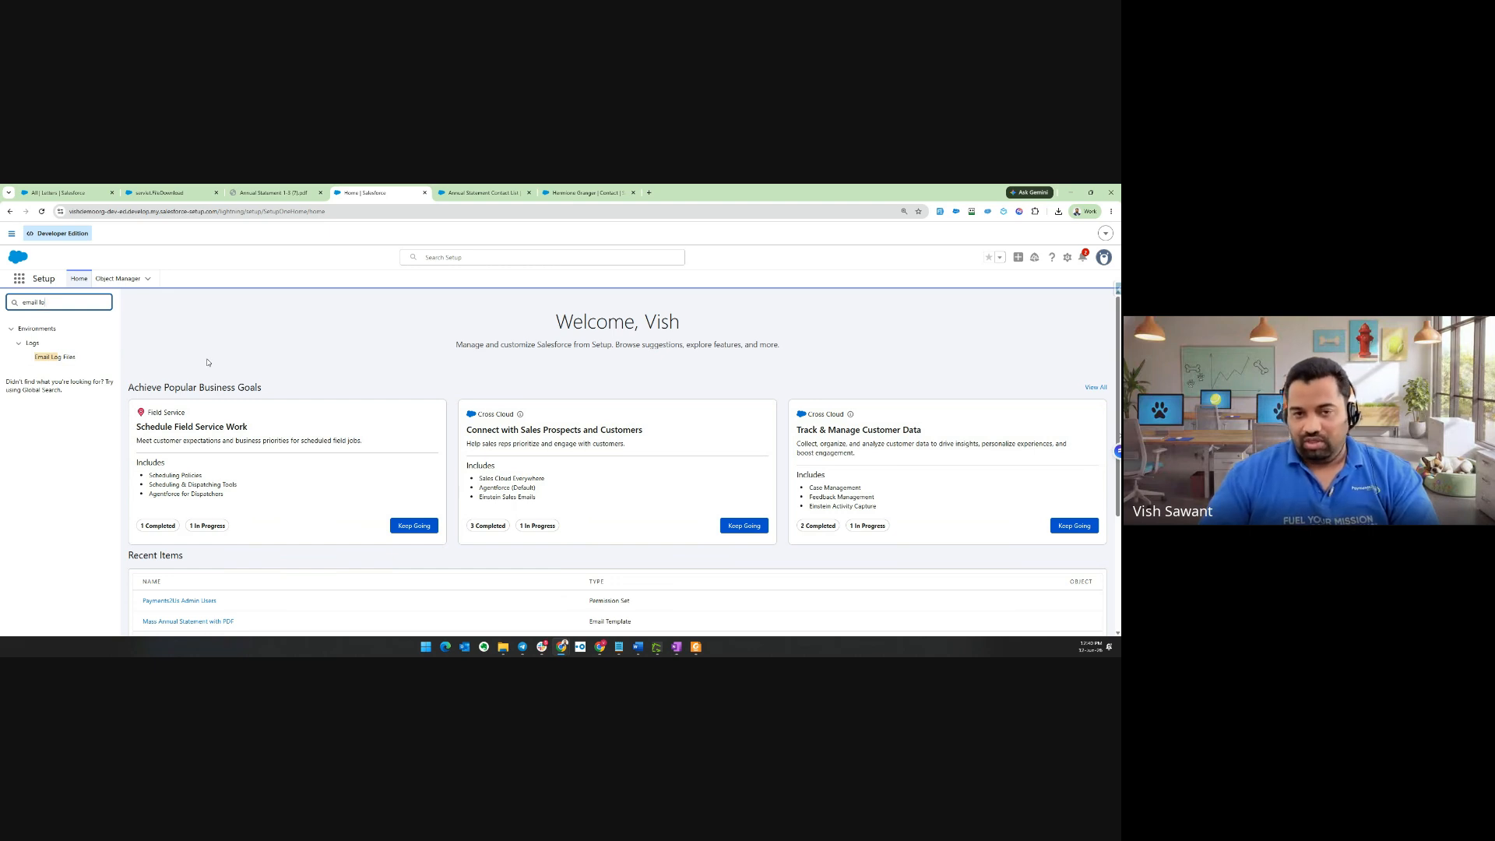
pyautogui.click(75, 358)
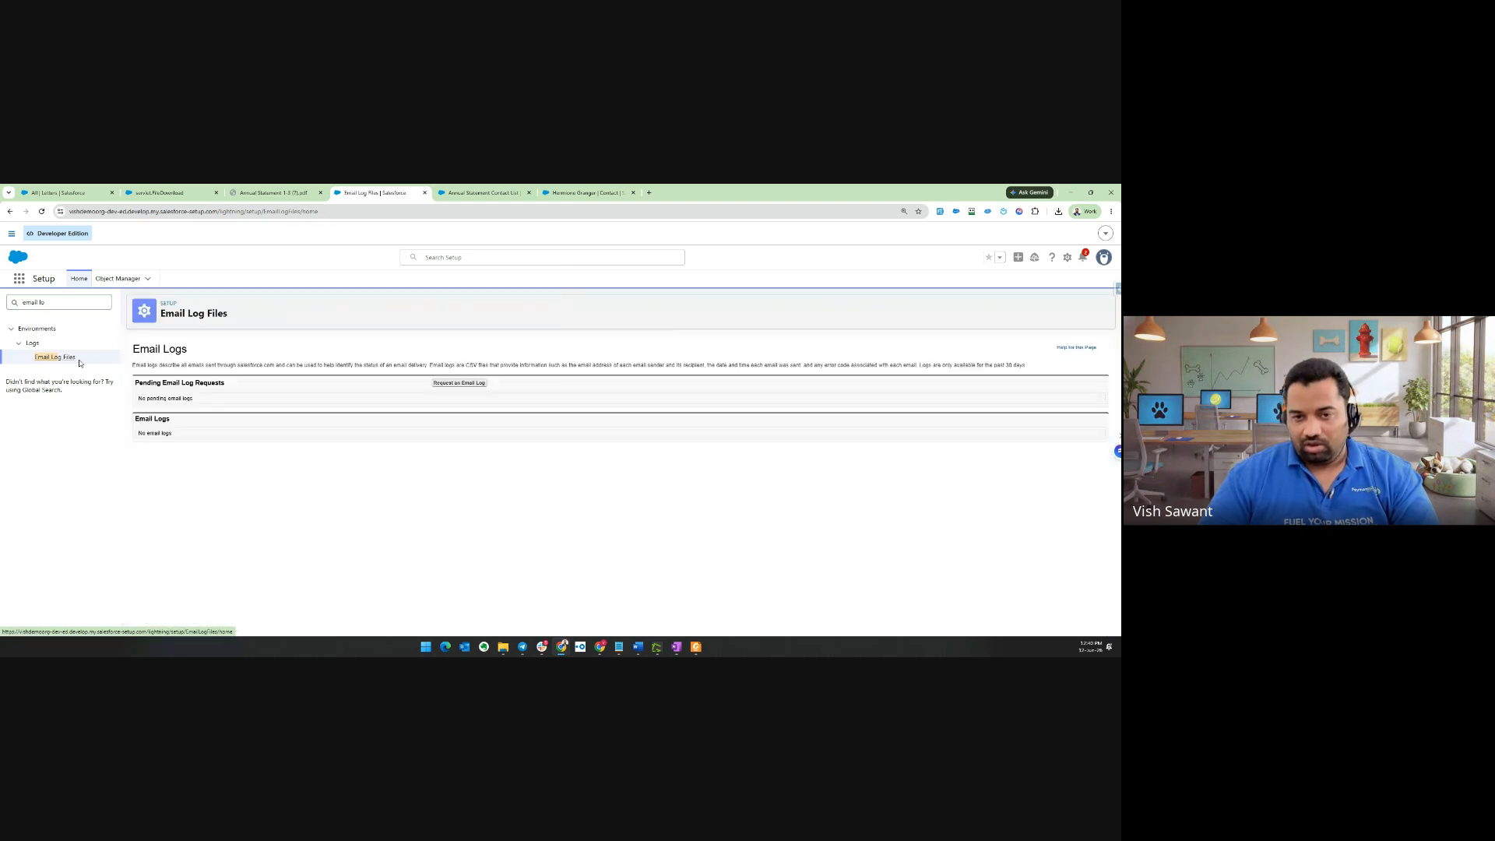
pyautogui.click(458, 383)
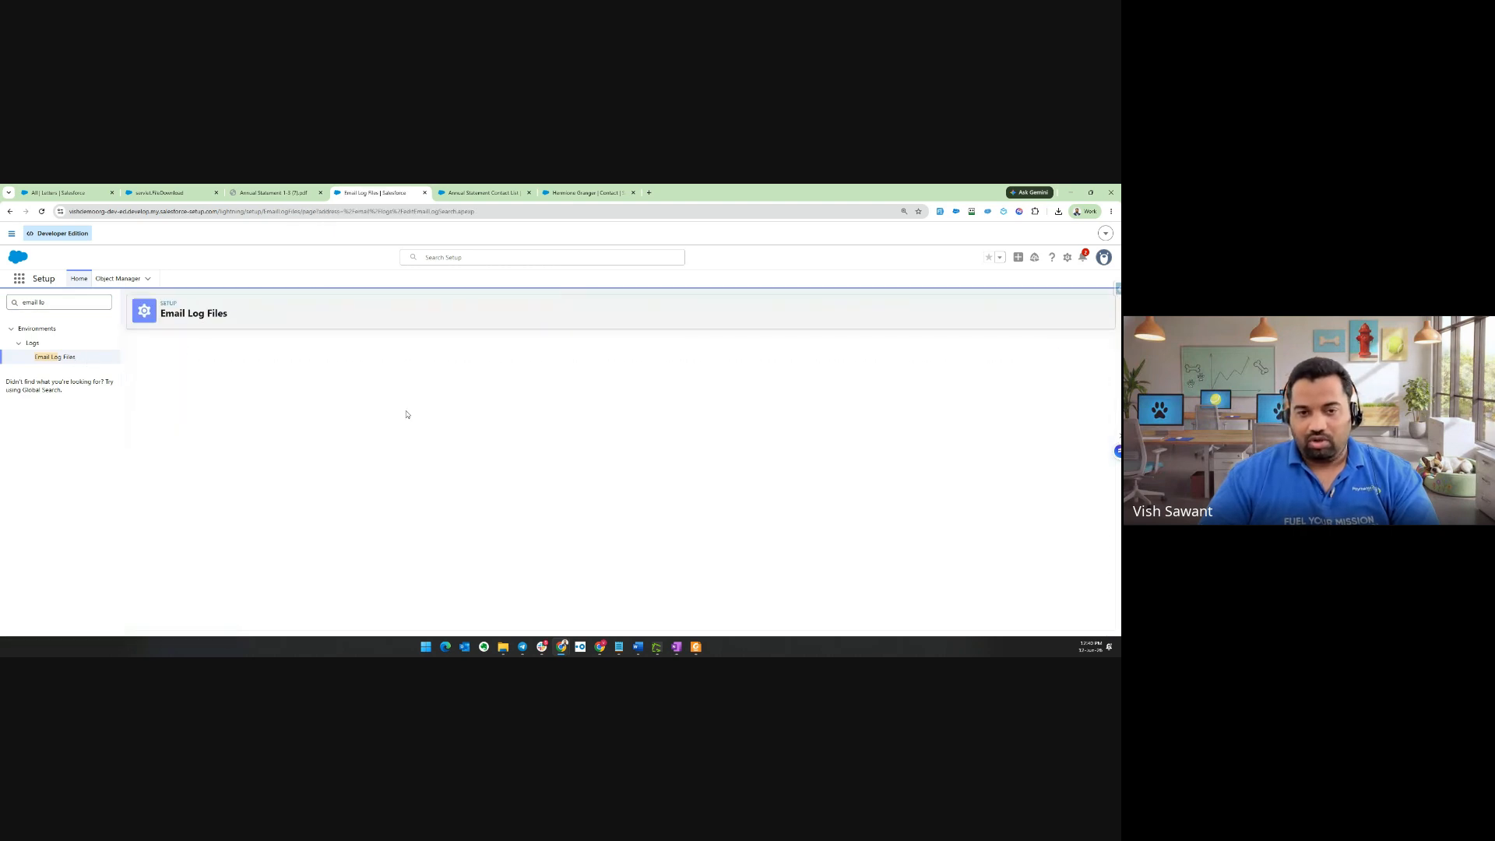
pyautogui.click(62, 358)
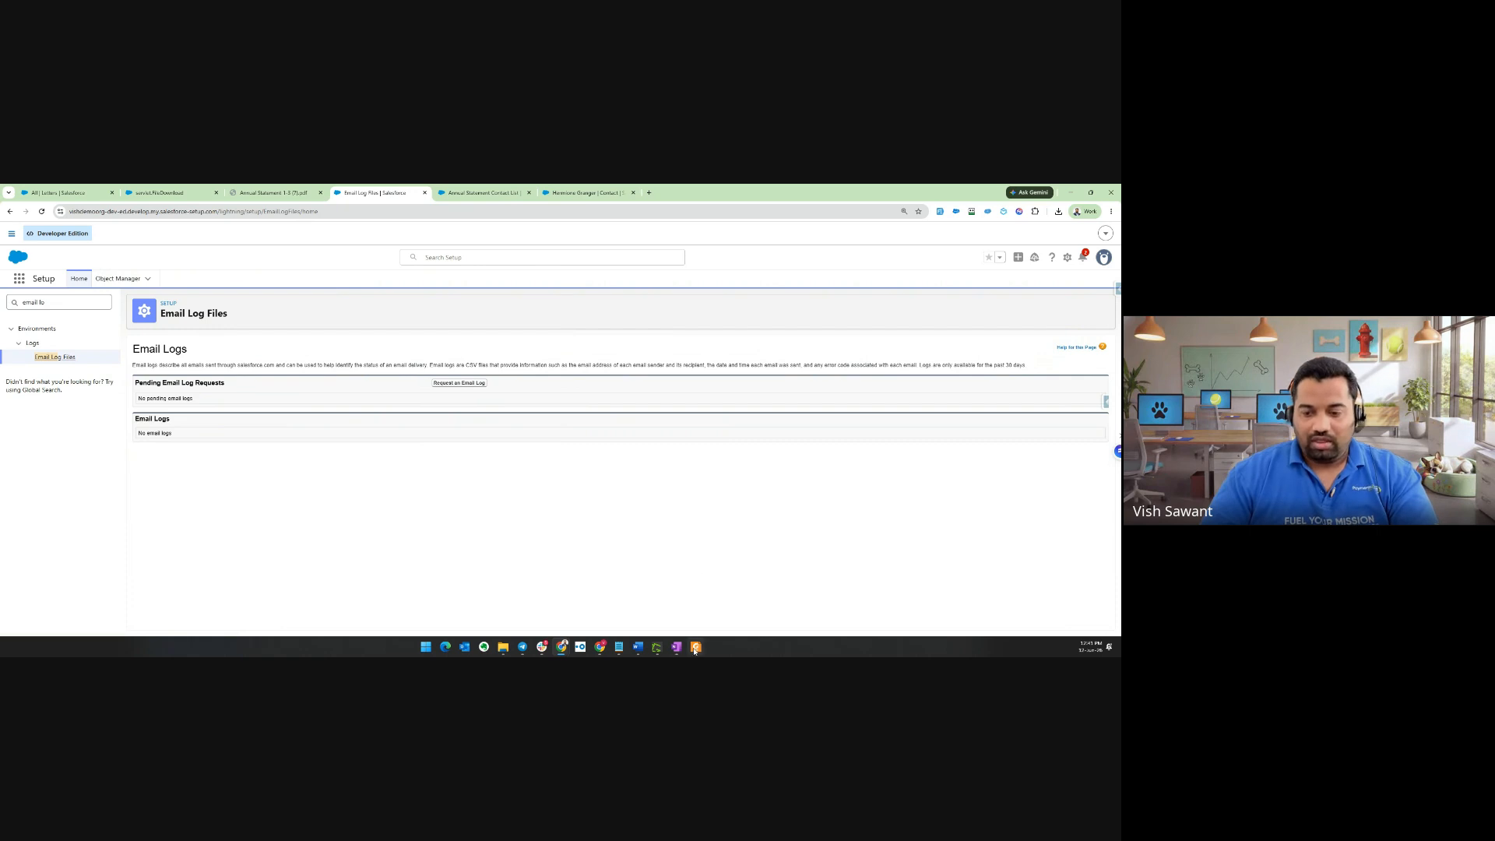
pyautogui.moveTo(695, 649)
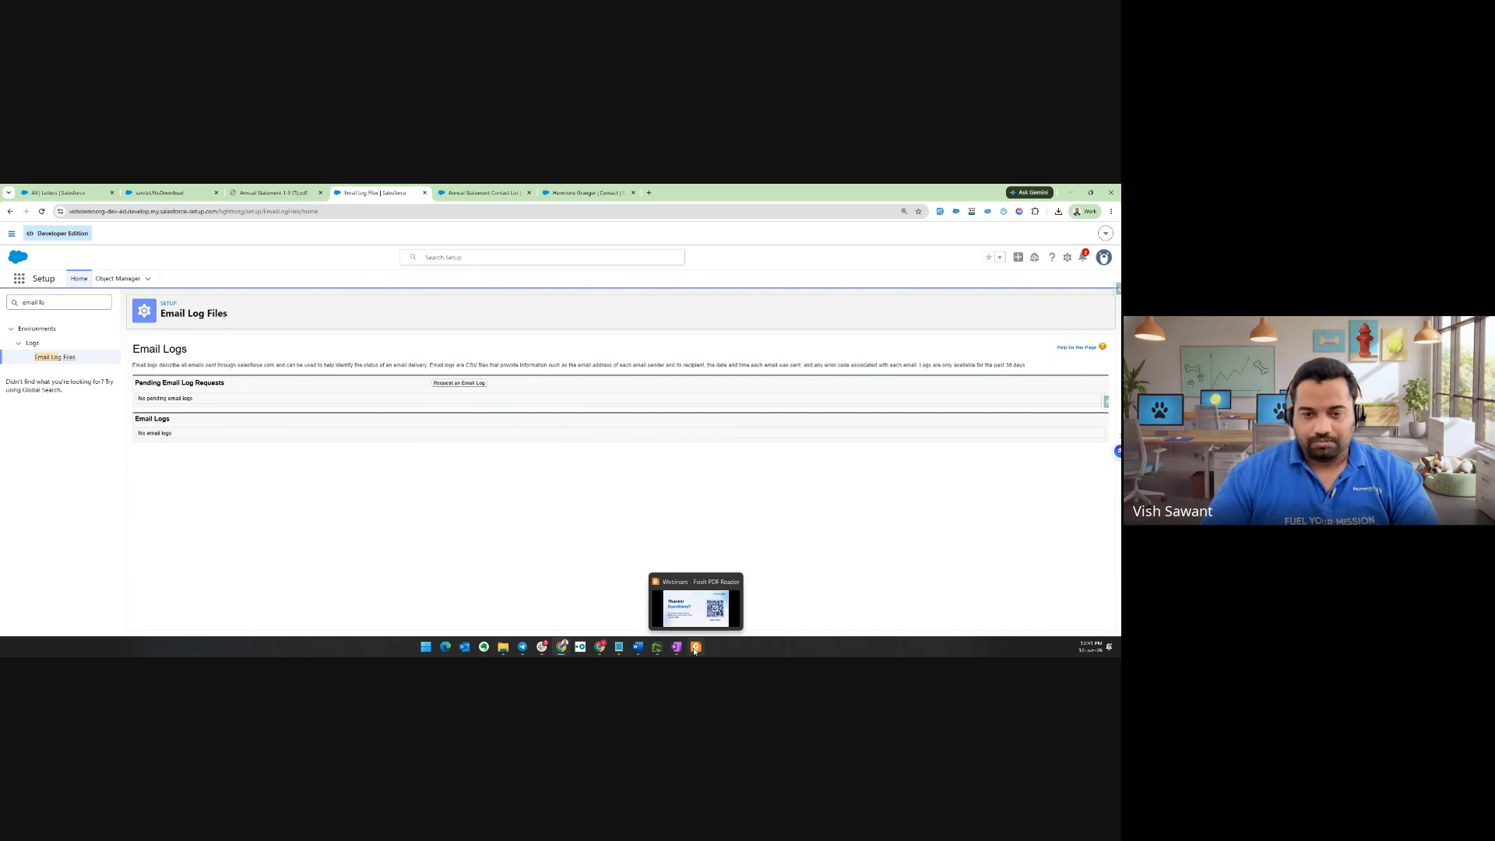
pyautogui.click(695, 649)
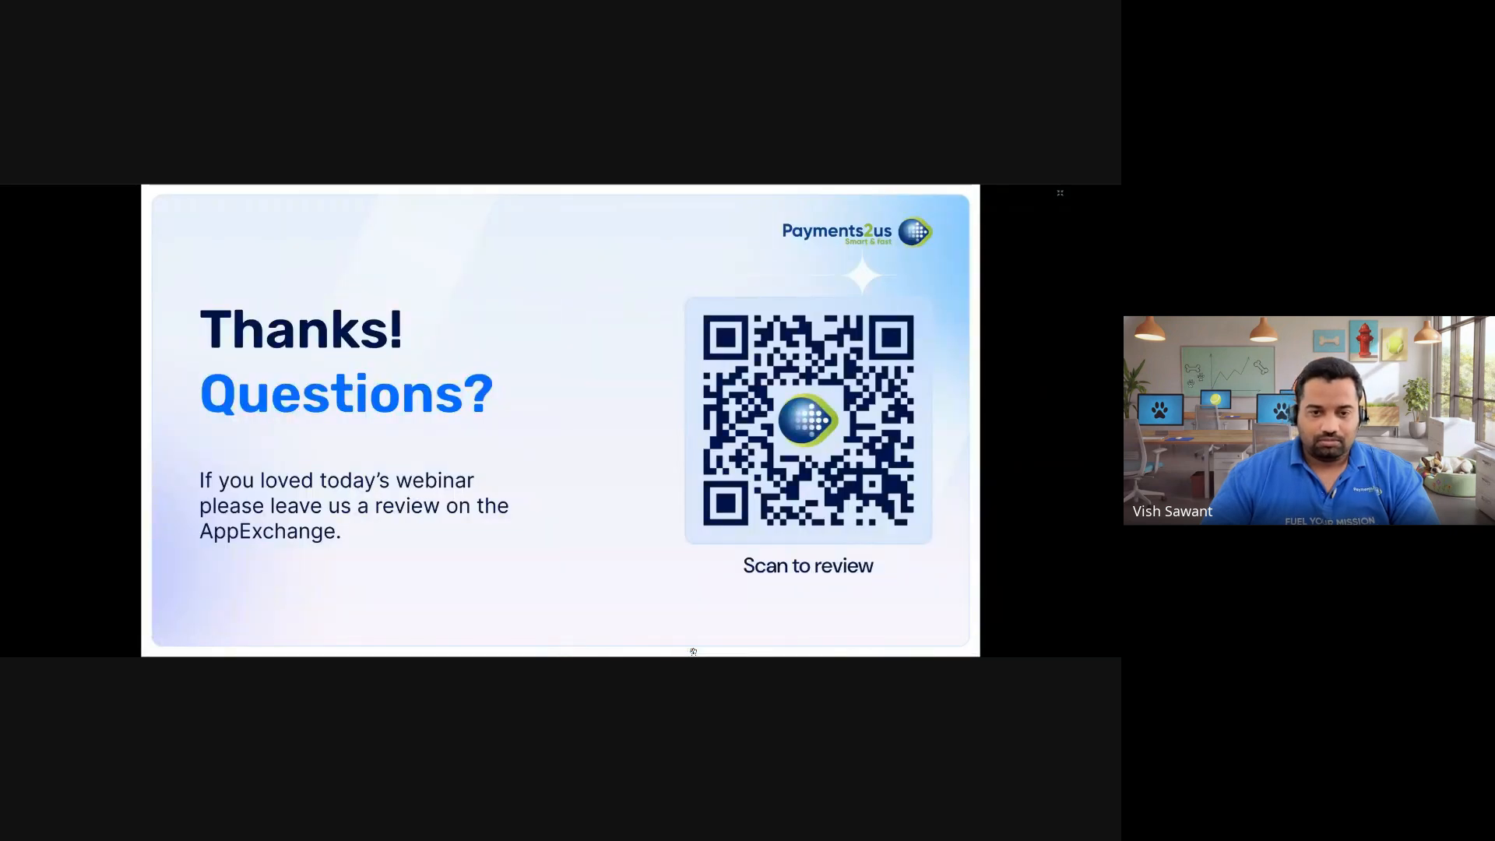